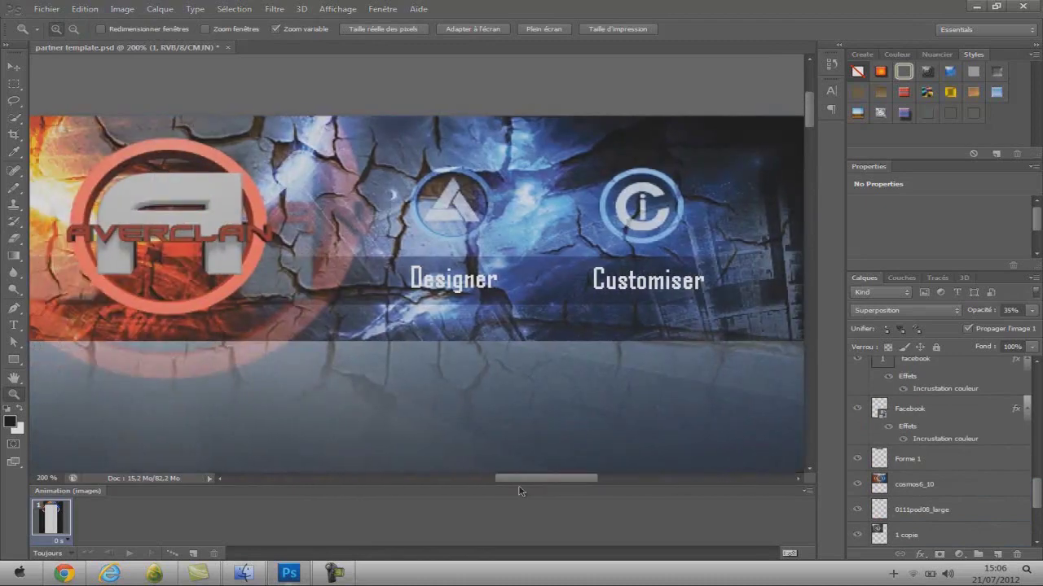
- Examine the layers of partner template.psd one by one, with the Eraser ready over the header banner's dark end
{"action": "key", "text": "ctrl+minus"}
{"action": "key", "text": "e"}
{"action": "left_click", "coordinate": [949, 389]}
{"action": "scroll", "coordinate": [966, 444], "scroll_direction": "down", "scroll_amount": 5}
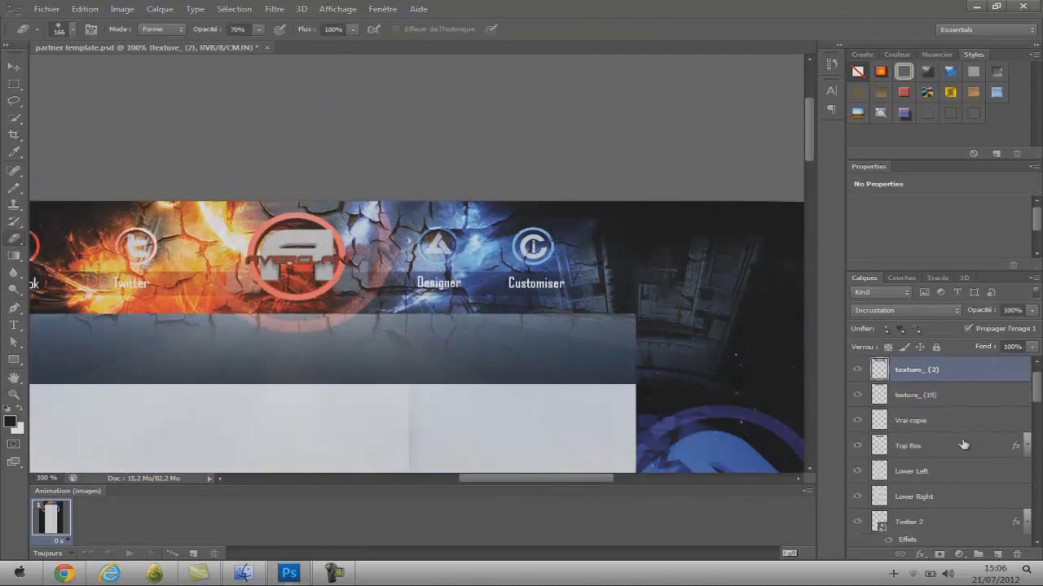
{"action": "left_click", "coordinate": [933, 495]}
{"action": "scroll", "coordinate": [945, 489], "scroll_direction": "down", "scroll_amount": 10}
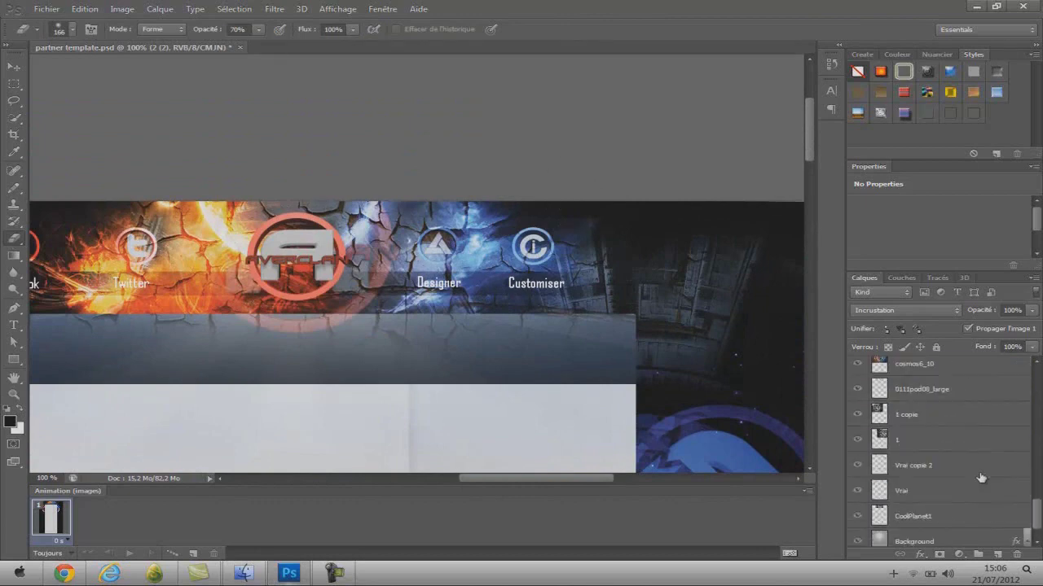
{"action": "left_click", "coordinate": [930, 506]}
{"action": "scroll", "coordinate": [937, 484], "scroll_direction": "up", "scroll_amount": 1}
{"action": "left_click", "coordinate": [933, 459]}
{"action": "left_click", "coordinate": [932, 384]}
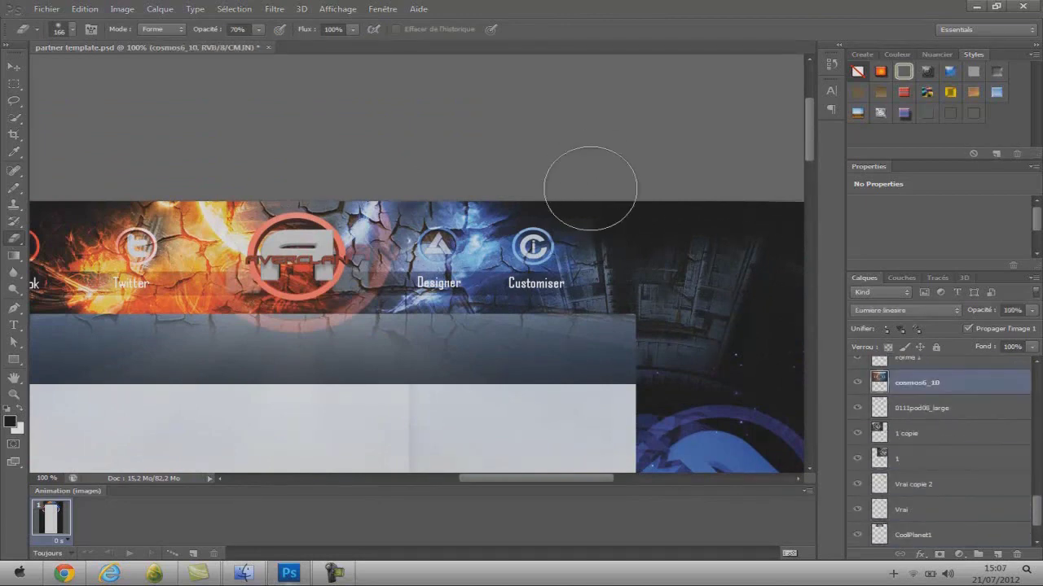
{"action": "scroll", "coordinate": [940, 396], "scroll_direction": "up", "scroll_amount": 9}
{"action": "left_click", "coordinate": [941, 409]}
{"action": "scroll", "coordinate": [966, 399], "scroll_direction": "up", "scroll_amount": 5}
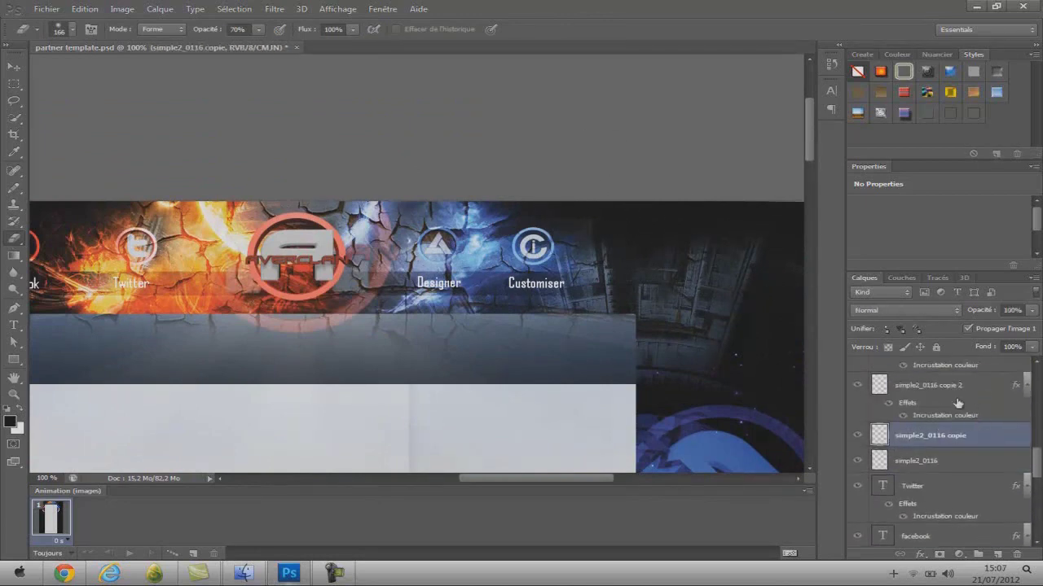
{"action": "left_click", "coordinate": [944, 411]}
{"action": "key", "text": "alt+bracketright"}
{"action": "scroll", "coordinate": [931, 410], "scroll_direction": "up", "scroll_amount": 4}
{"action": "left_click", "coordinate": [931, 438]}
{"action": "scroll", "coordinate": [933, 462], "scroll_direction": "up", "scroll_amount": 5}
{"action": "left_click", "coordinate": [932, 488]}
{"action": "left_click", "coordinate": [928, 439]}
{"action": "left_click", "coordinate": [927, 414]}
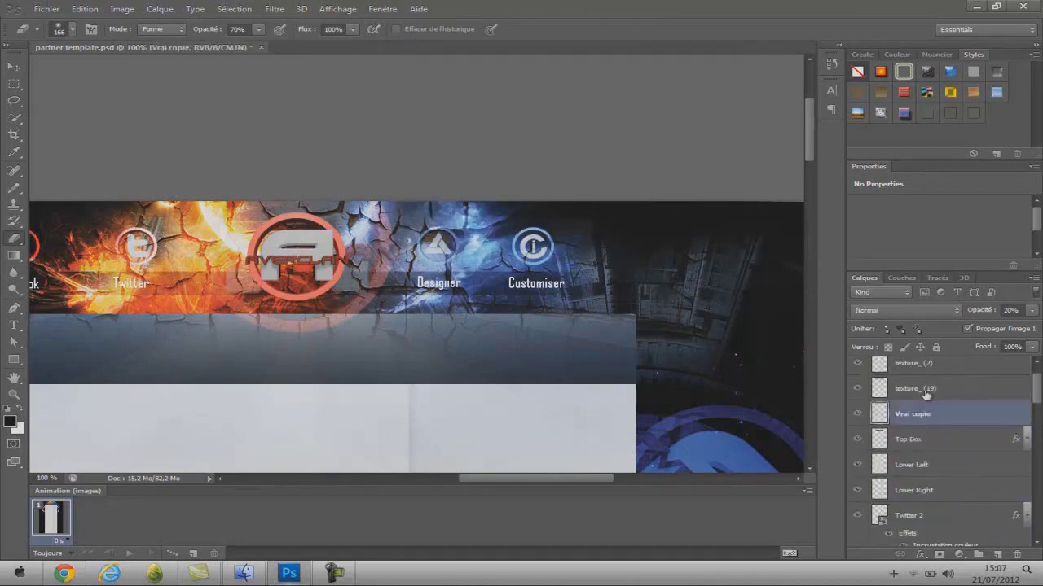
{"action": "key", "text": "alt+bracketright"}
{"action": "key", "text": "alt+bracketright"}
{"action": "key", "text": "alt+bracketright"}
{"action": "scroll", "coordinate": [645, 208], "scroll_direction": "down", "scroll_amount": 2}
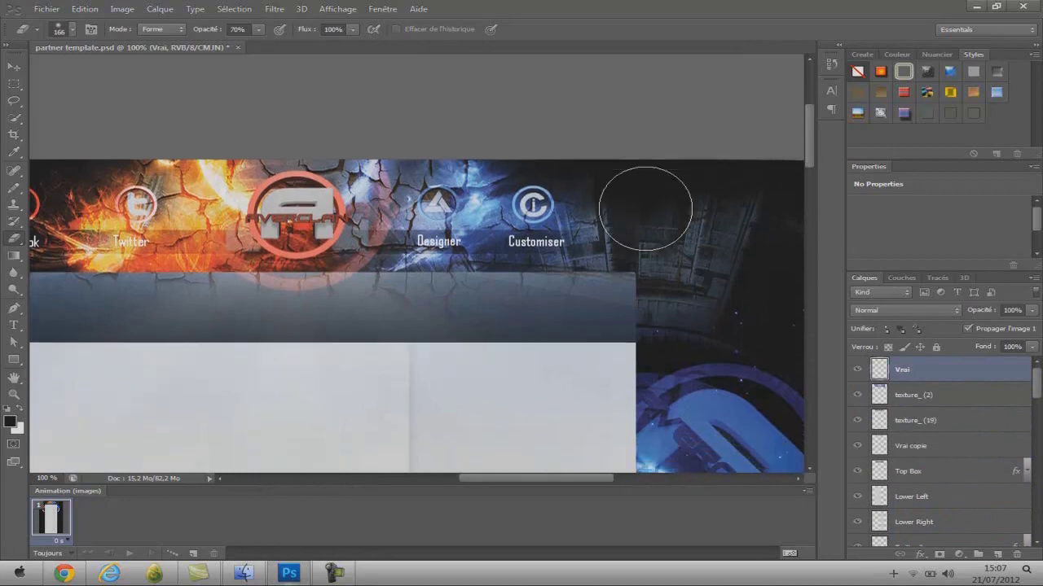
{"action": "scroll", "coordinate": [645, 208], "scroll_direction": "down", "scroll_amount": 1}
{"action": "scroll", "coordinate": [958, 498], "scroll_direction": "down", "scroll_amount": 10}
{"action": "left_click", "coordinate": [945, 485]}
{"action": "scroll", "coordinate": [598, 138], "scroll_direction": "up", "scroll_amount": 2}
{"action": "left_click", "coordinate": [924, 460]}
{"action": "key", "text": "alt+bracketright"}
{"action": "key", "text": "alt+bracketright"}
{"action": "key", "text": "alt+bracketright"}
{"action": "key", "text": "alt+bracketright"}
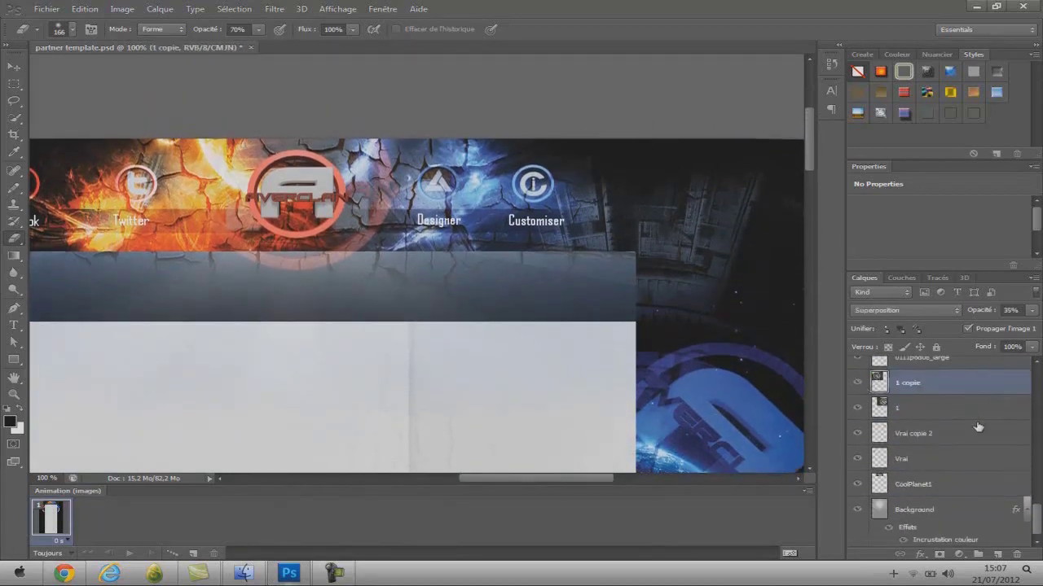
{"action": "key", "text": "alt+bracketleft"}
{"action": "key", "text": "alt+bracketleft"}
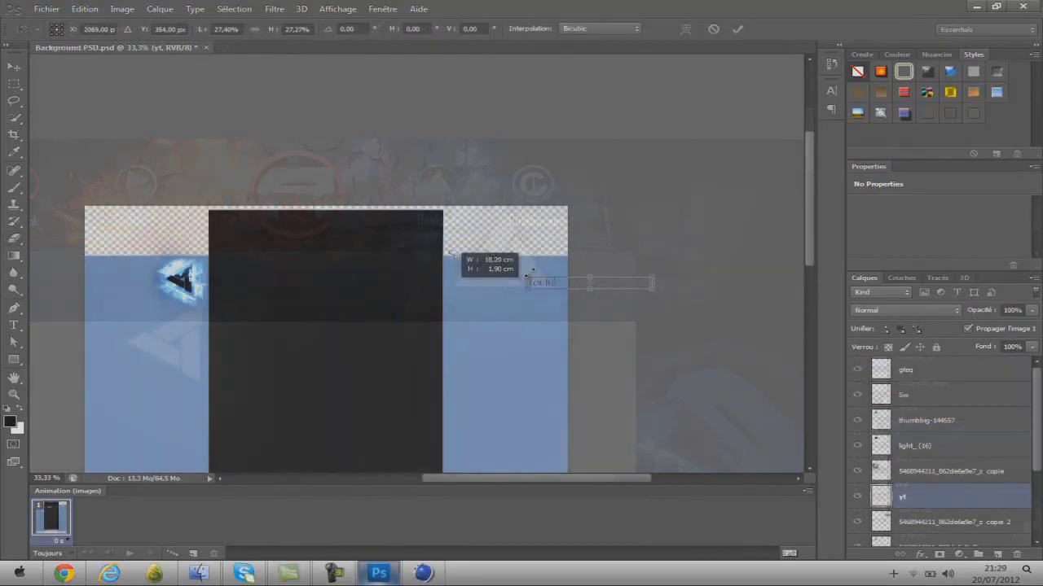
- Scale down the "Youtube | SwaggySounds" text layer and position it in the transparent strip above the black panel
{"action": "key", "text": "Return"}
{"action": "key", "text": "z"}
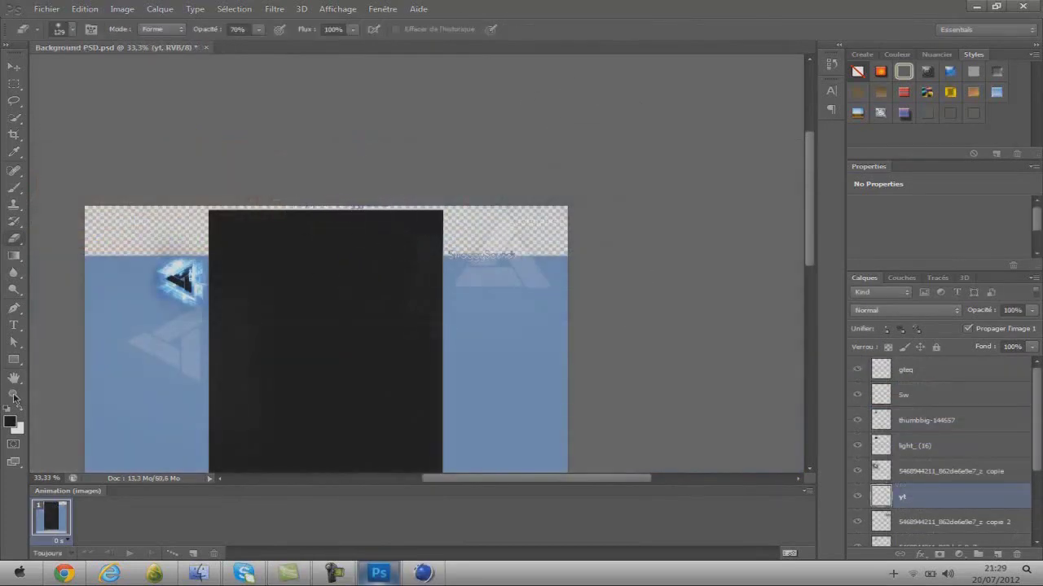
{"action": "left_click_drag", "start_coordinate": [322, 195], "coordinate": [360, 263]}
{"action": "key", "text": "ctrl+t"}
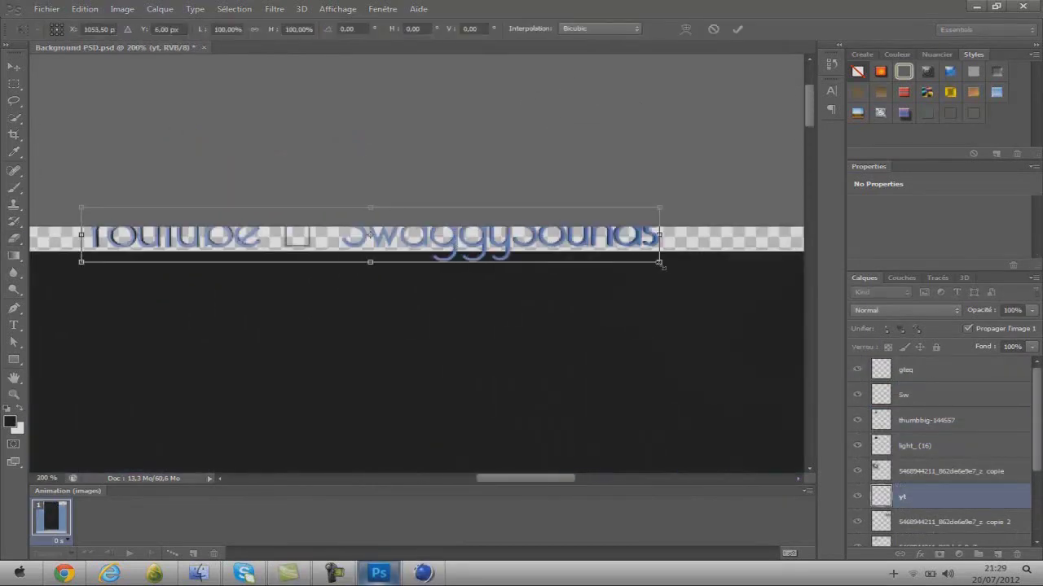
{"action": "left_click_drag", "start_coordinate": [594, 256], "coordinate": [518, 249]}
{"action": "left_click_drag", "start_coordinate": [400, 233], "coordinate": [404, 251]}
{"action": "left_click_drag", "start_coordinate": [516, 267], "coordinate": [317, 242]}
{"action": "key", "text": "Return"}
- Switch to the CINEMA 4D project containing the 3D text
{"action": "key", "text": "z"}
{"action": "left_click", "coordinate": [162, 208]}
{"action": "left_click", "coordinate": [74, 29]}
{"action": "double_click", "coordinate": [161, 187]}
{"action": "double_click", "coordinate": [169, 214]}
{"action": "left_click", "coordinate": [174, 248]}
{"action": "left_click_drag", "start_coordinate": [487, 480], "coordinate": [424, 485]}
{"action": "scroll", "coordinate": [158, 128], "scroll_direction": "down", "scroll_amount": 4}
{"action": "left_click", "coordinate": [421, 573]}
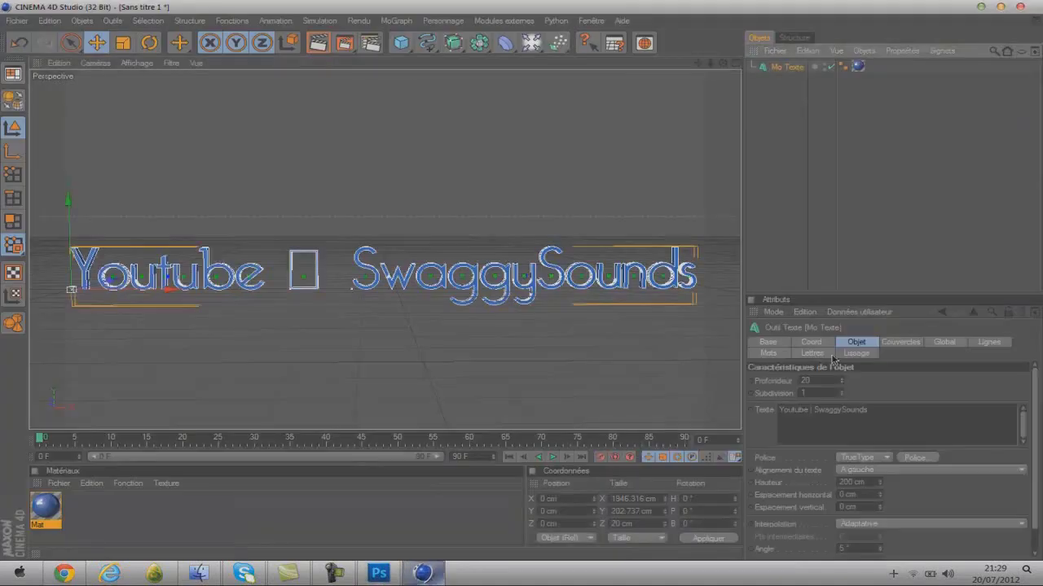
{"action": "left_click_drag", "start_coordinate": [898, 413], "coordinate": [731, 412]}
{"action": "type", "text": "Sw"}
{"action": "left_click", "coordinate": [950, 254]}
{"action": "key", "text": "ctrl+z"}
{"action": "key", "text": "ctrl+z"}
{"action": "key", "text": "ctrl+z"}
- Change the 3D text to "MUSIC", frame it in the perspective view and render it
{"action": "left_click_drag", "start_coordinate": [872, 413], "coordinate": [724, 416]}
{"action": "type", "text": "MUSIC"}
{"action": "left_click", "coordinate": [863, 179]}
{"action": "left_click_drag", "start_coordinate": [698, 64], "coordinate": [880, 64]}
{"action": "left_click_drag", "start_coordinate": [711, 63], "coordinate": [794, 64]}
{"action": "left_click", "coordinate": [345, 43]}
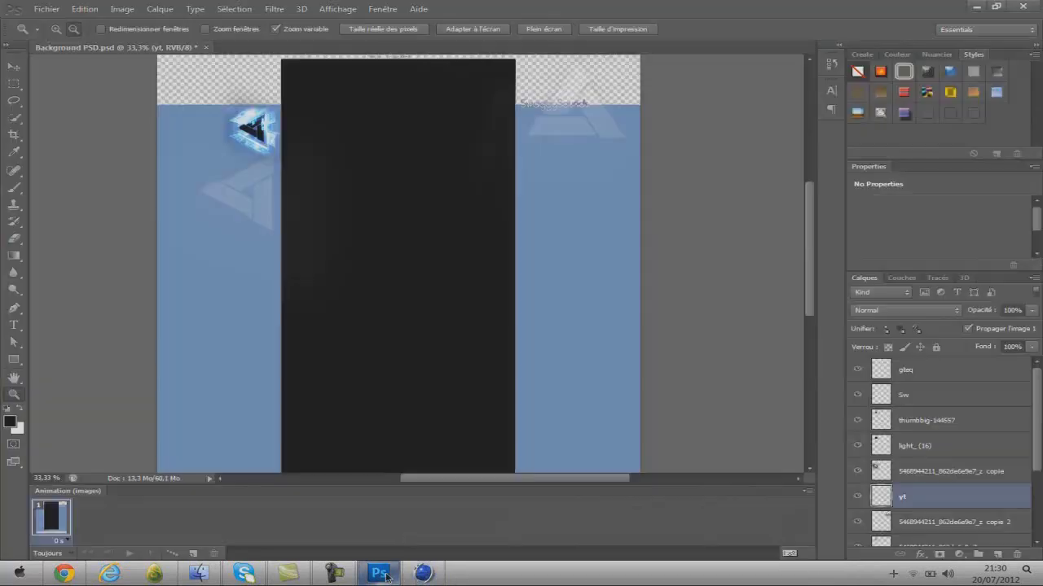
- Switch to Photoshop, import the rendered Music image into Background PSD.psd and rasterize its layer
{"action": "left_click", "coordinate": [46, 9]}
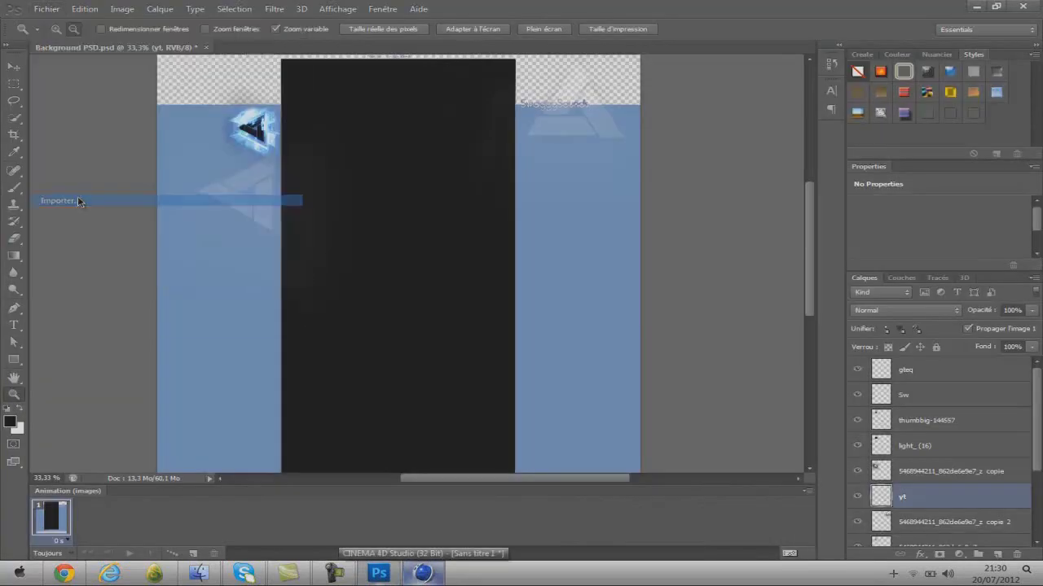
{"action": "double_click", "coordinate": [444, 355]}
{"action": "key", "text": "Return"}
{"action": "right_click", "coordinate": [911, 491]}
{"action": "left_click", "coordinate": [899, 155]}
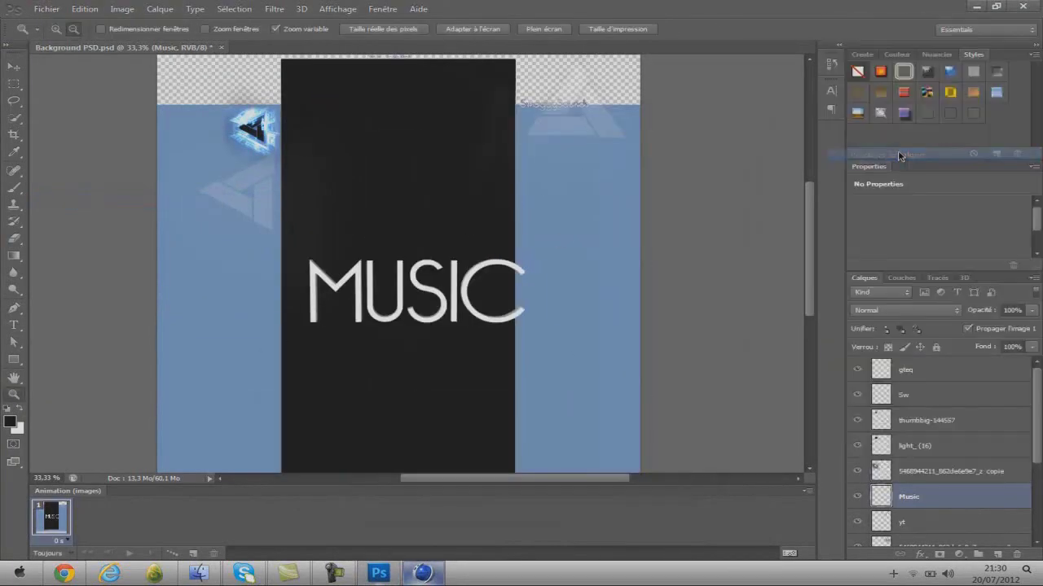
- Scale down the Music layer and move it to the top of the blue column beside the black panel
{"action": "key", "text": "ctrl+t"}
{"action": "left_click_drag", "start_coordinate": [521, 324], "coordinate": [350, 245]}
{"action": "left_click_drag", "start_coordinate": [415, 289], "coordinate": [554, 139]}
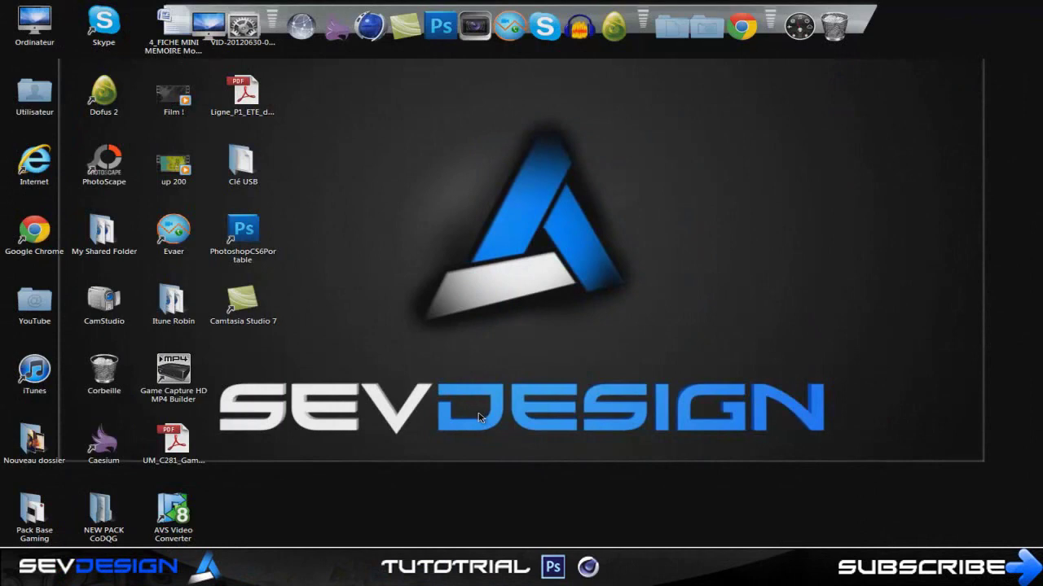
- Launch CINEMA 4D and add a MoGraph Mo Texte object to the empty scene
{"action": "left_click", "coordinate": [374, 29]}
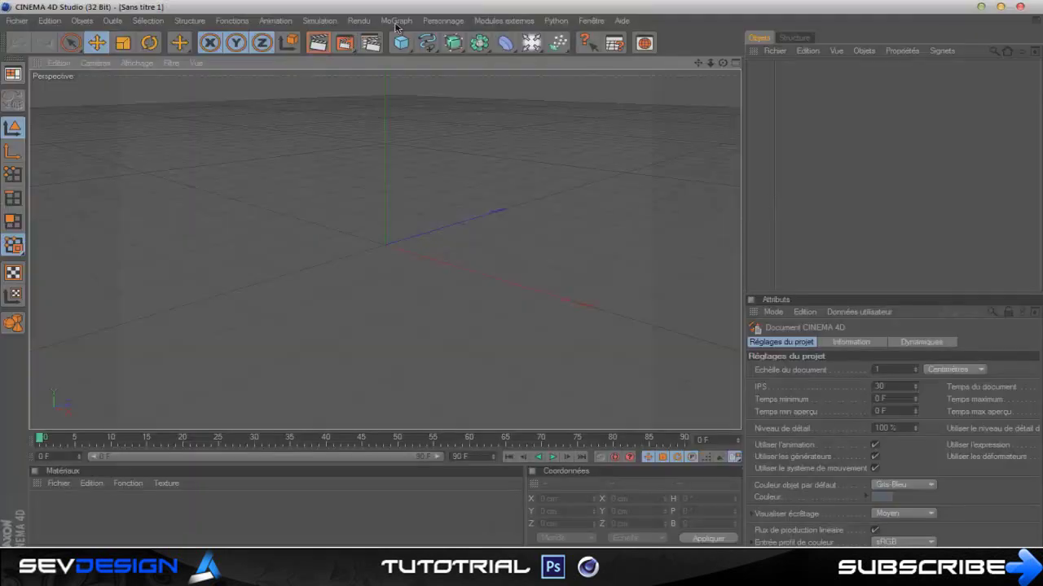
{"action": "left_click", "coordinate": [397, 22]}
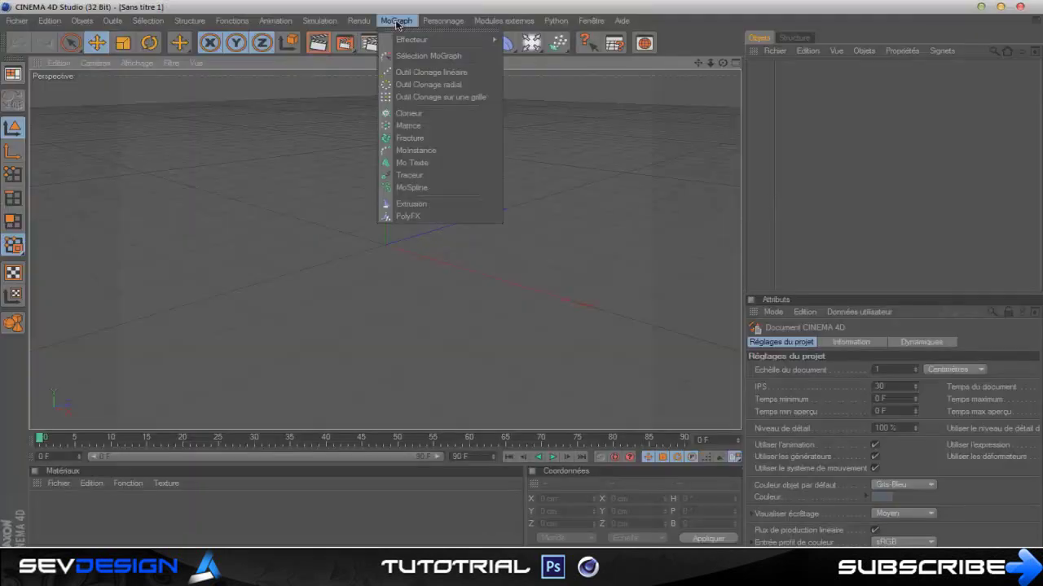
{"action": "left_click", "coordinate": [403, 21]}
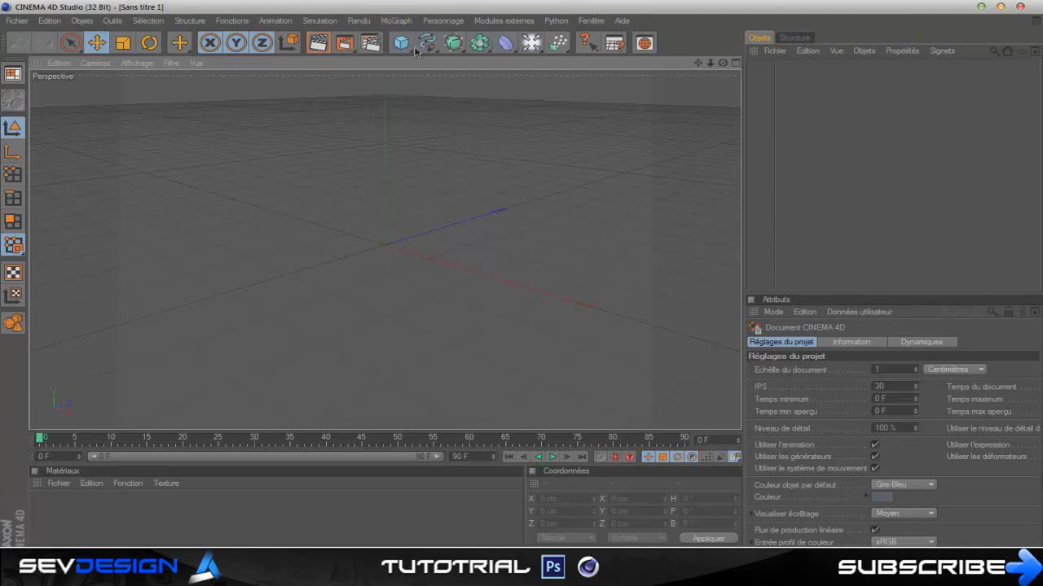
{"action": "left_click", "coordinate": [400, 22]}
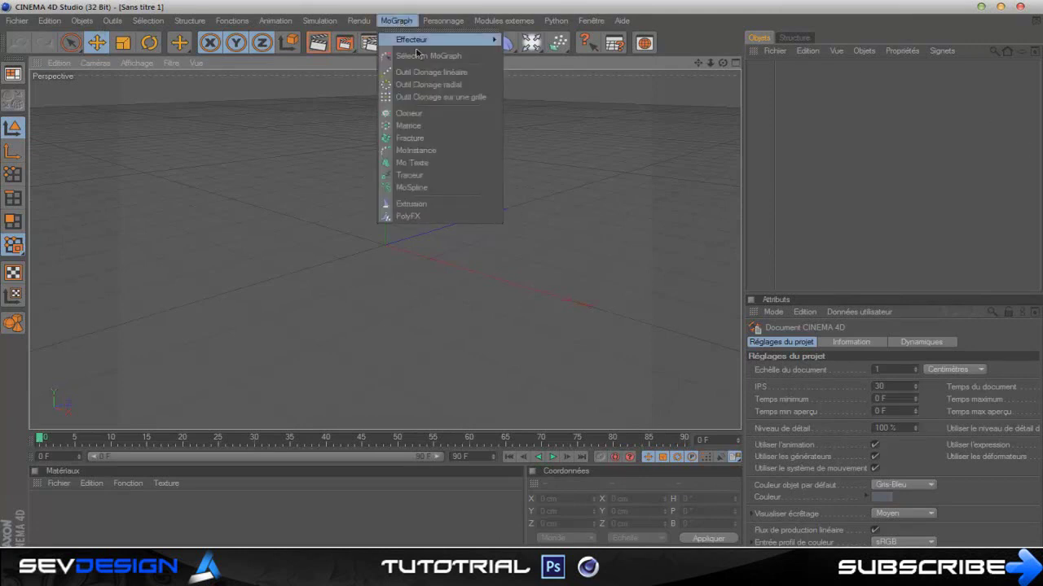
{"action": "left_click", "coordinate": [411, 163]}
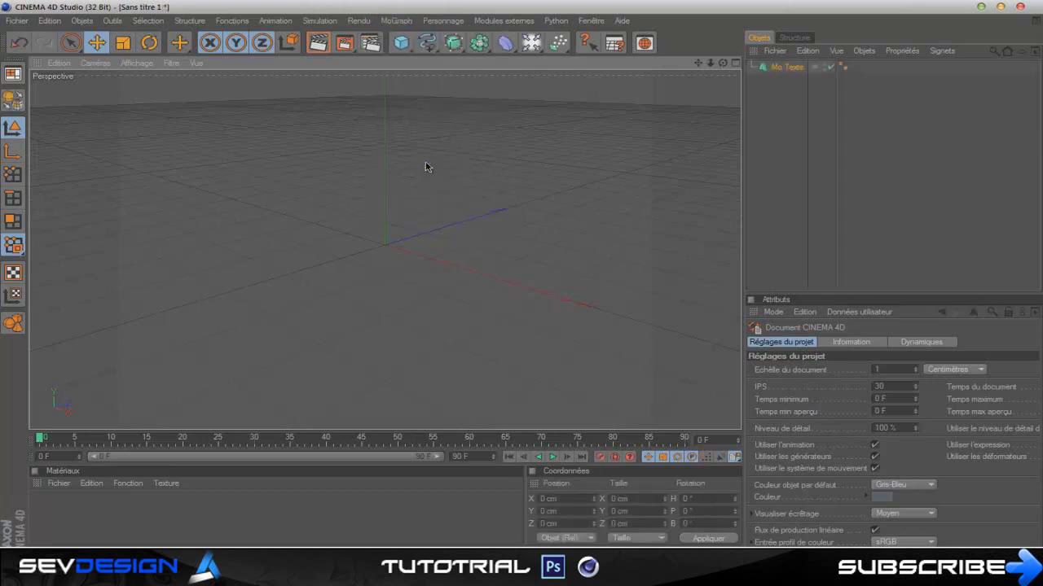
{"action": "scroll", "coordinate": [535, 242], "scroll_direction": "down", "scroll_amount": 3}
{"action": "scroll", "coordinate": [535, 242], "scroll_direction": "down", "scroll_amount": 2}
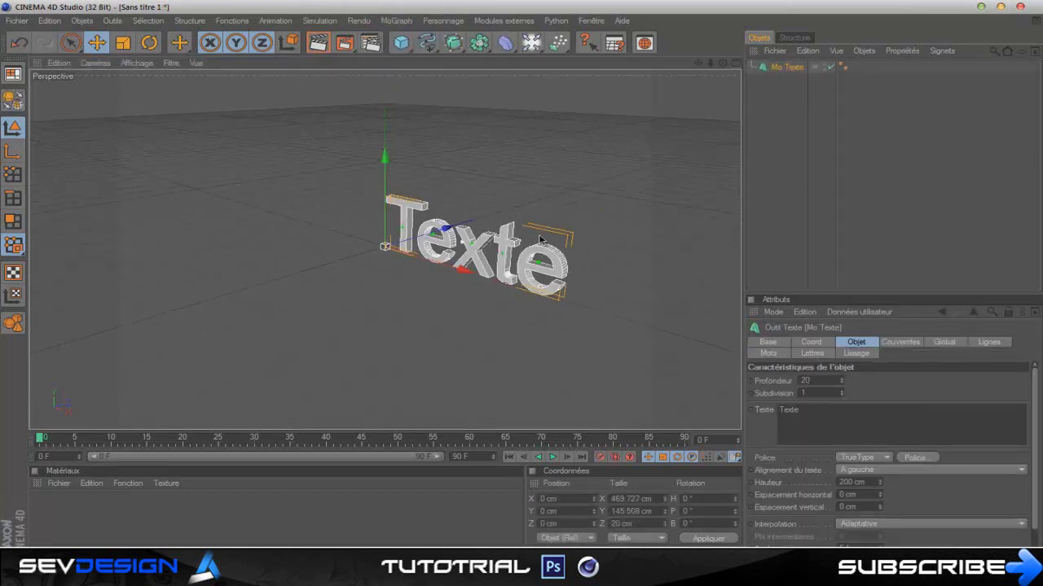
- Set the Mo Texte content to "Tutorial" and its depth to 80
{"action": "left_click", "coordinate": [810, 411]}
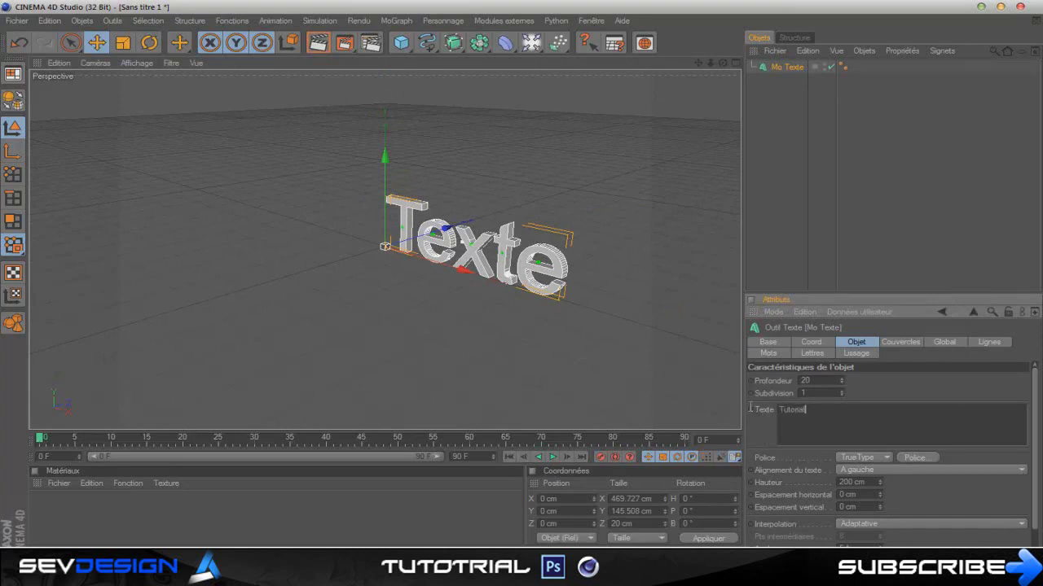
{"action": "left_click", "coordinate": [902, 399]}
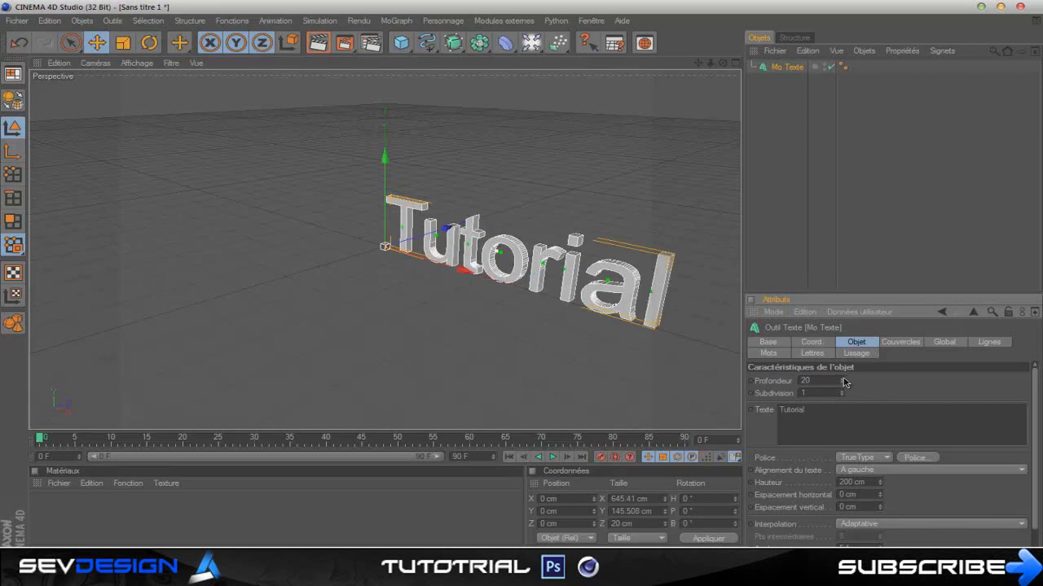
{"action": "left_click_drag", "start_coordinate": [844, 382], "coordinate": [844, 382]}
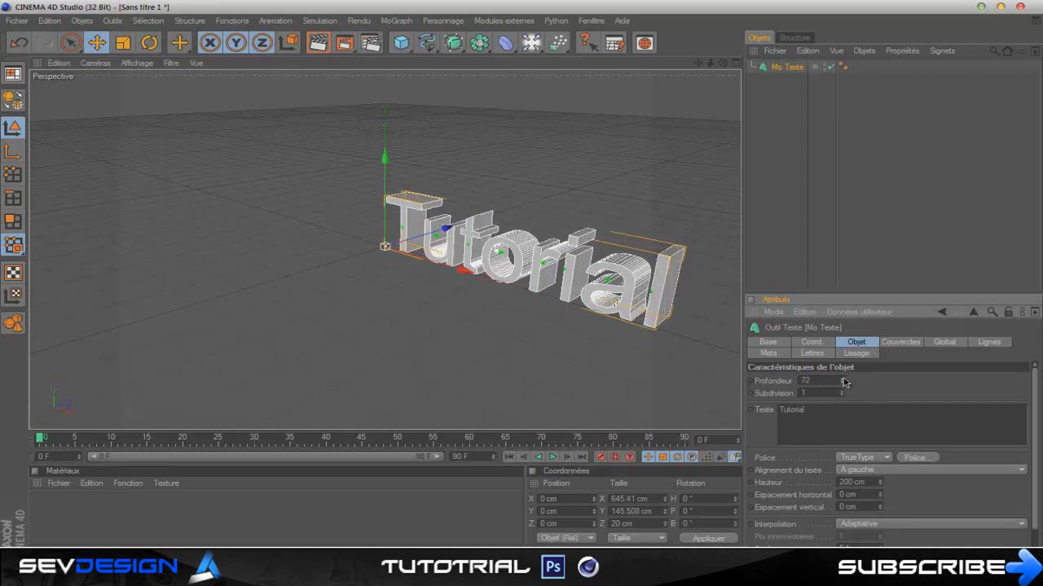
{"action": "left_click", "coordinate": [770, 342]}
{"action": "left_click", "coordinate": [851, 346]}
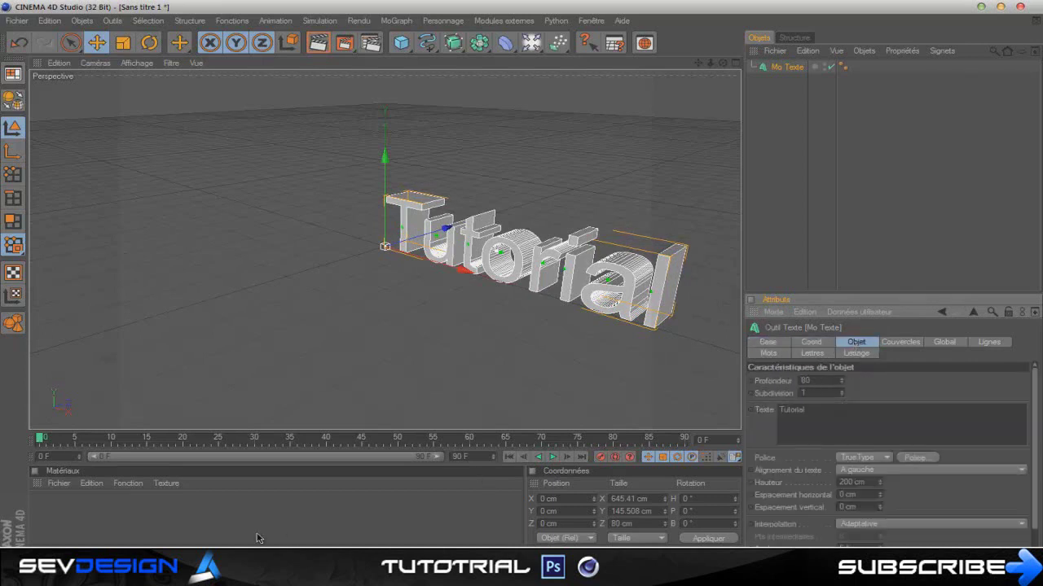
- Switch to Chrome and search the web for "dafont" as a source of downloadable fonts
{"action": "left_click", "coordinate": [94, 568]}
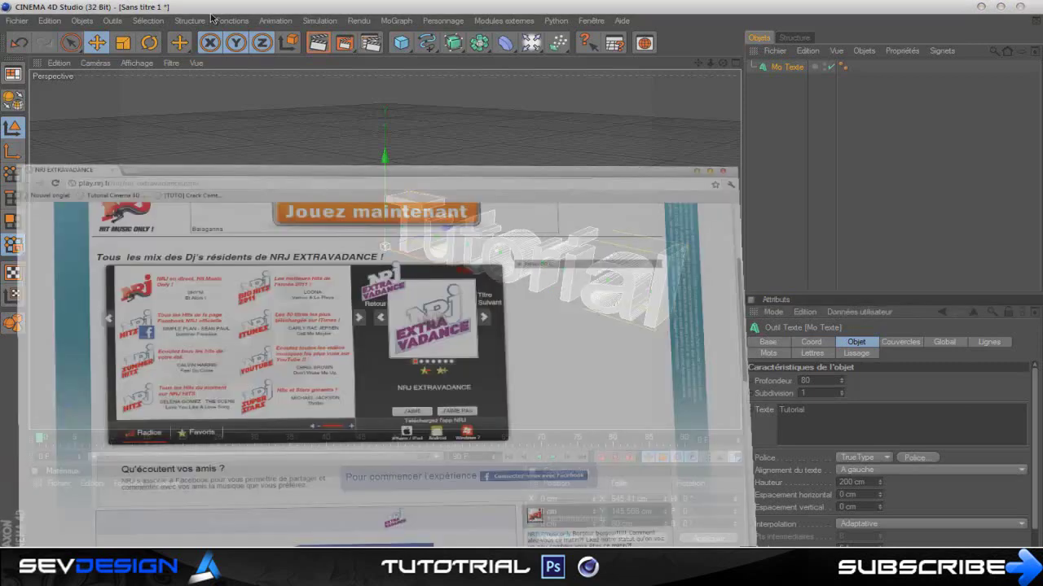
{"action": "left_click", "coordinate": [158, 12]}
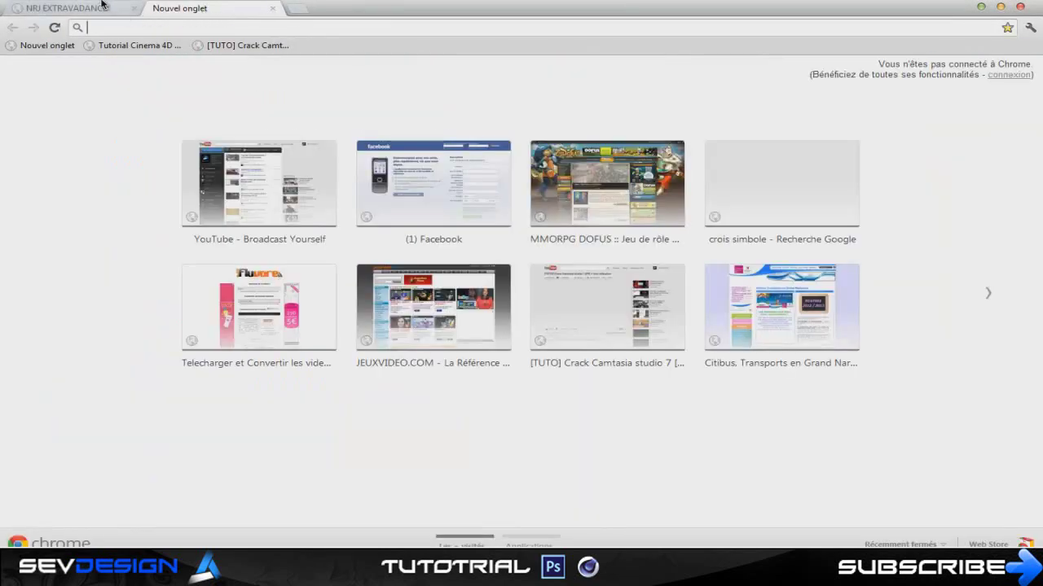
{"action": "left_click", "coordinate": [102, 4]}
{"action": "middle_click", "coordinate": [215, 4]}
{"action": "left_click", "coordinate": [999, 7]}
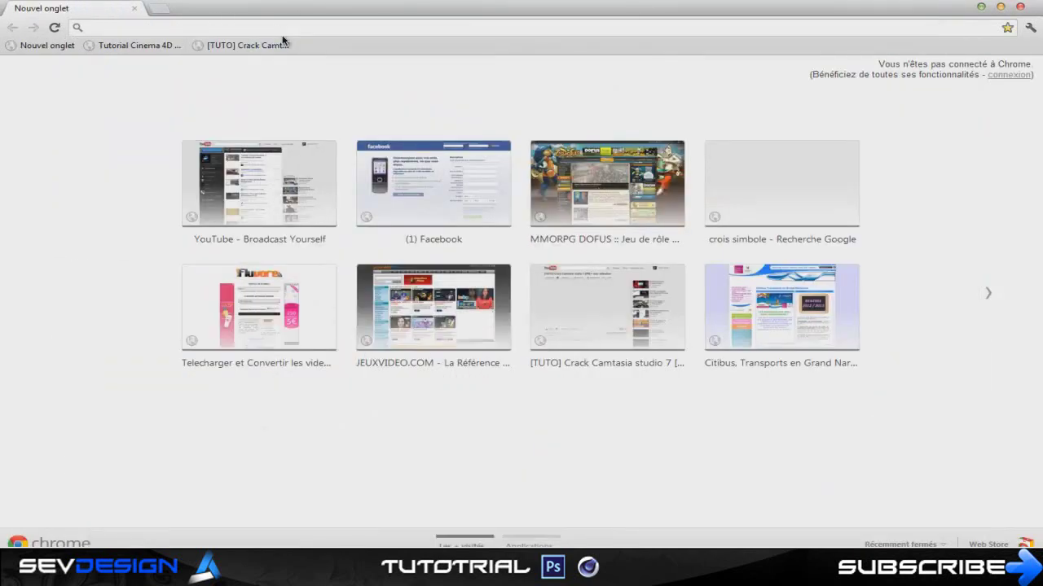
{"action": "type", "text": "dafont"}
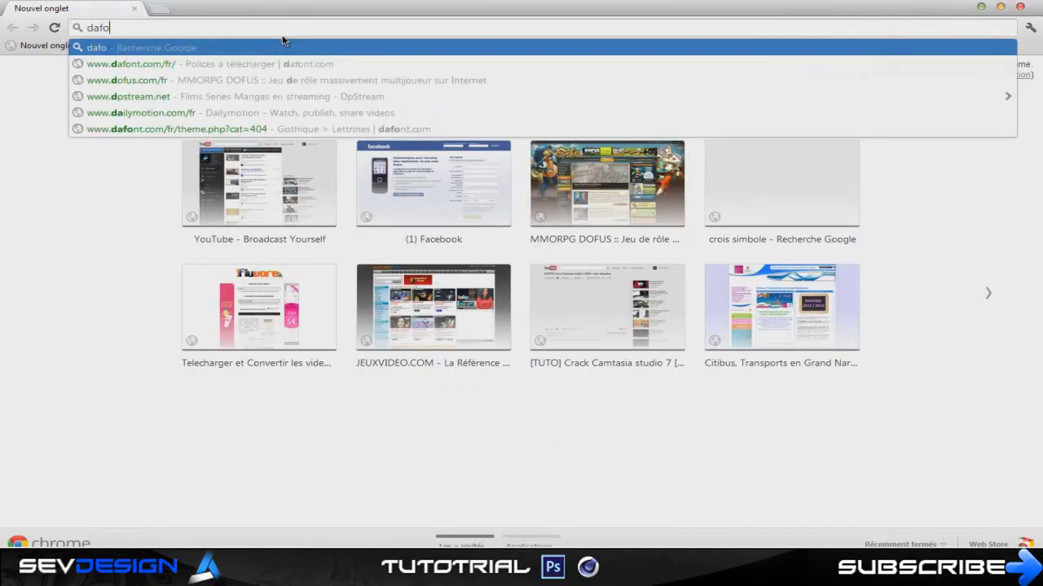
{"action": "key", "text": "Return"}
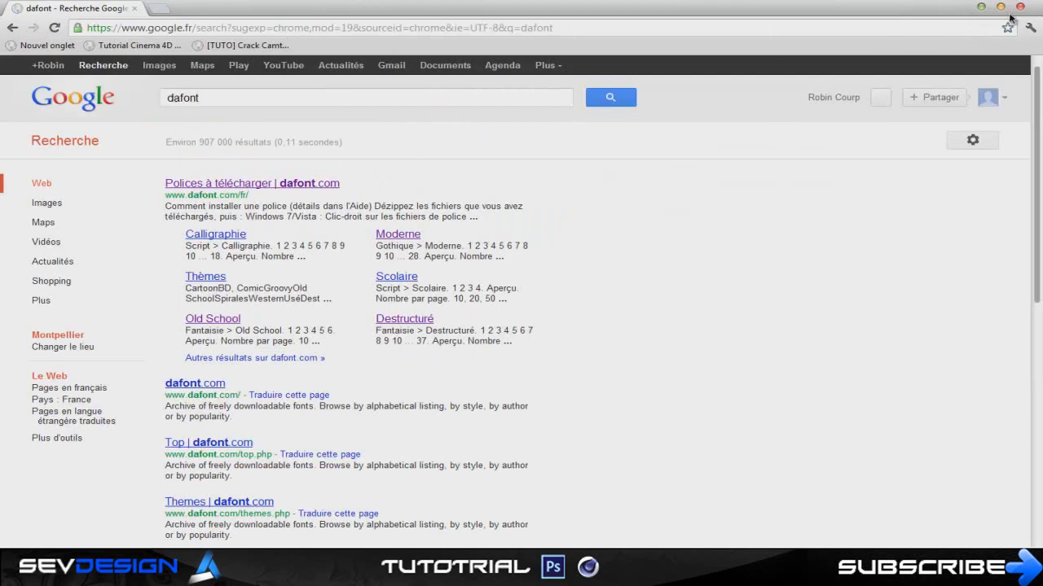
{"action": "left_click", "coordinate": [982, 8]}
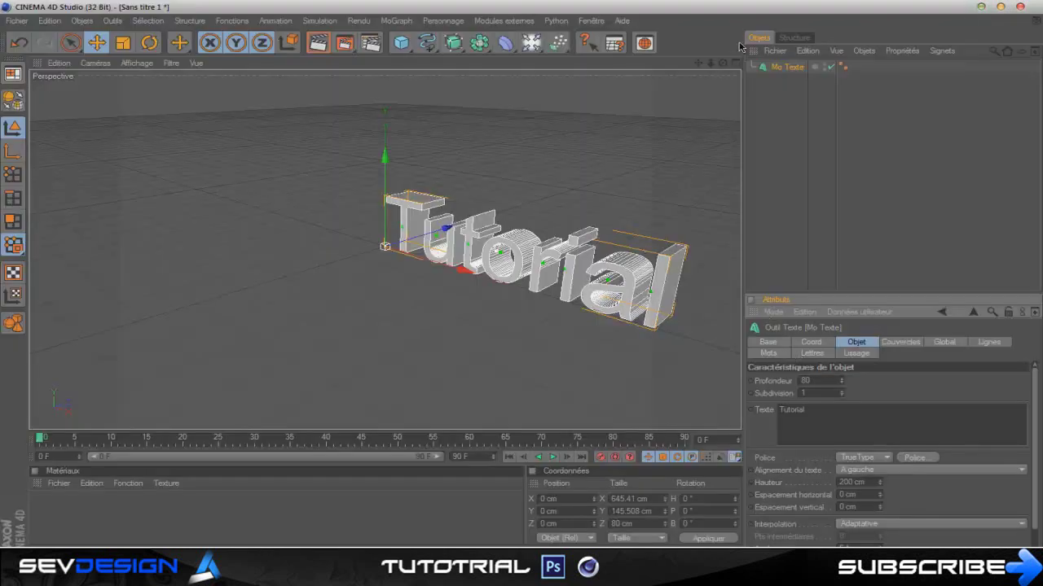
{"action": "mouse_move", "coordinate": [173, 570]}
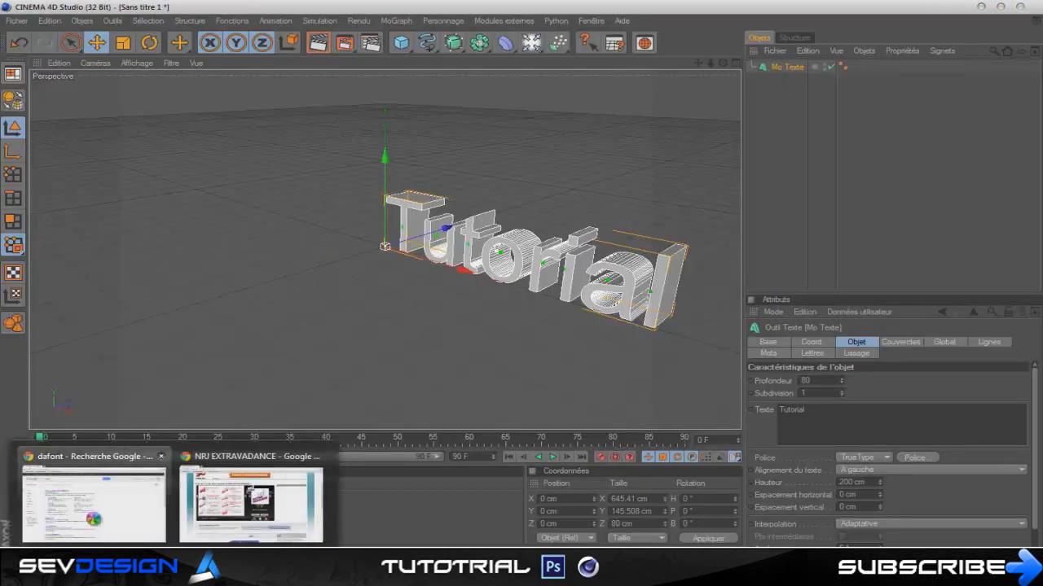
{"action": "left_click", "coordinate": [94, 489]}
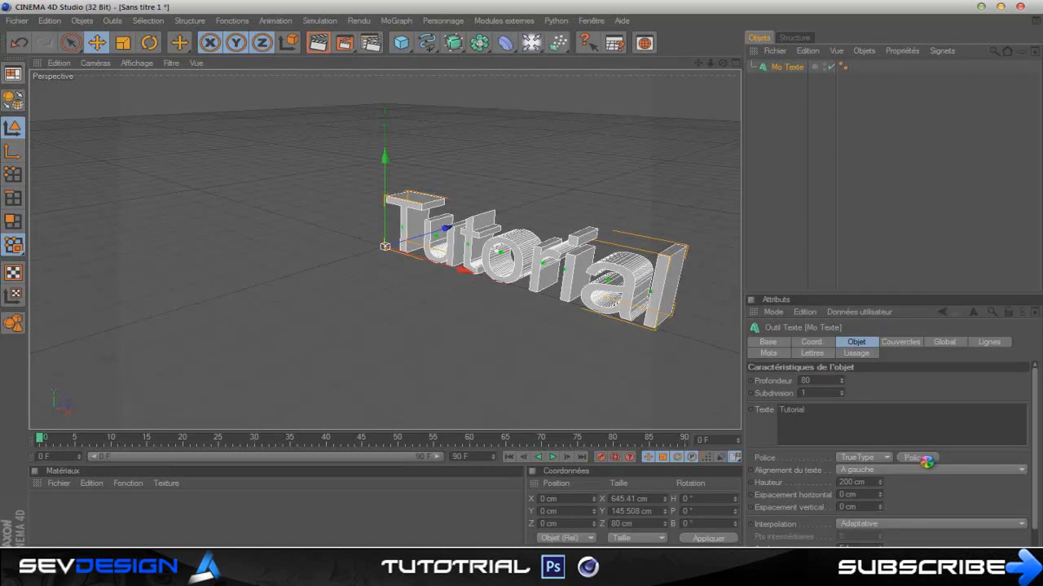
- Look through the fonts available for the 3D text in CINEMA 4D and close the selection without choosing one
{"action": "scroll", "coordinate": [103, 167], "scroll_direction": "down", "scroll_amount": 3}
{"action": "scroll", "coordinate": [103, 169], "scroll_direction": "down", "scroll_amount": 6}
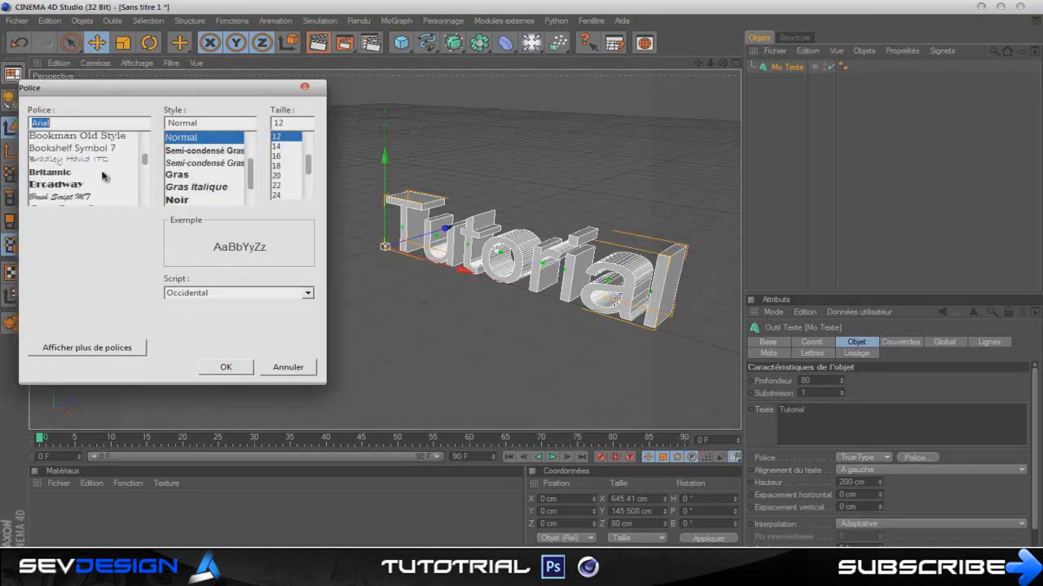
{"action": "left_click", "coordinate": [305, 86]}
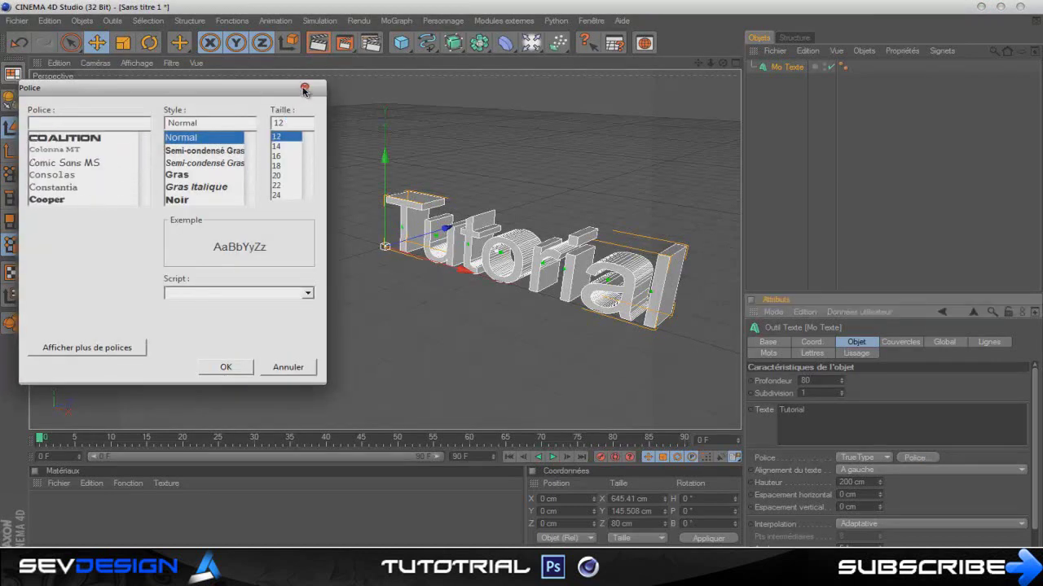
- Switch to Chrome and look over dafont's home page with its font themes, installation instructions and recently added fonts
{"action": "mouse_move", "coordinate": [175, 574]}
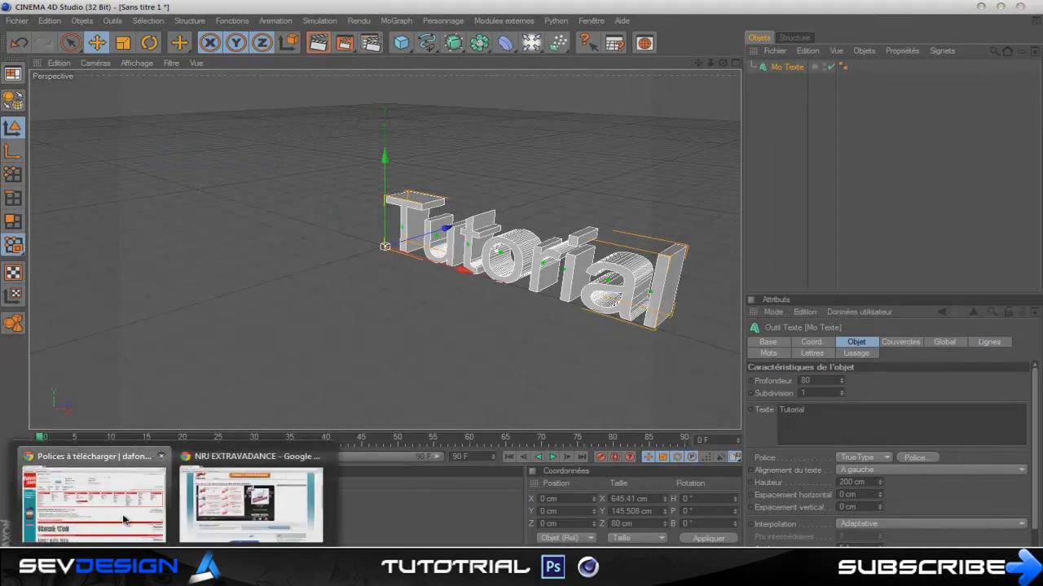
{"action": "left_click", "coordinate": [163, 489]}
{"action": "scroll", "coordinate": [491, 334], "scroll_direction": "down", "scroll_amount": 5}
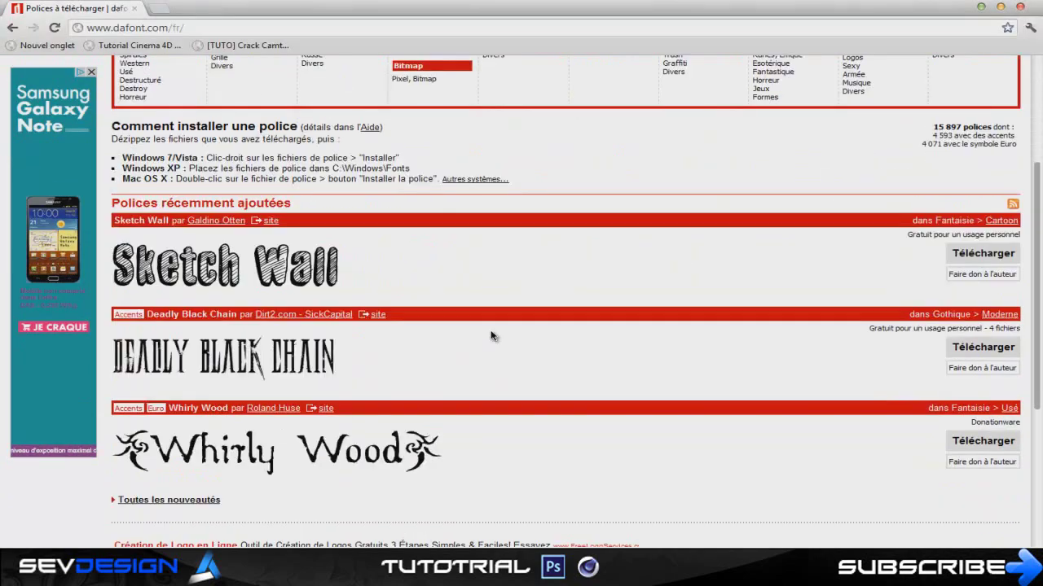
{"action": "scroll", "coordinate": [491, 335], "scroll_direction": "up", "scroll_amount": 4}
{"action": "scroll", "coordinate": [491, 336], "scroll_direction": "up", "scroll_amount": 1}
{"action": "scroll", "coordinate": [491, 336], "scroll_direction": "down", "scroll_amount": 3}
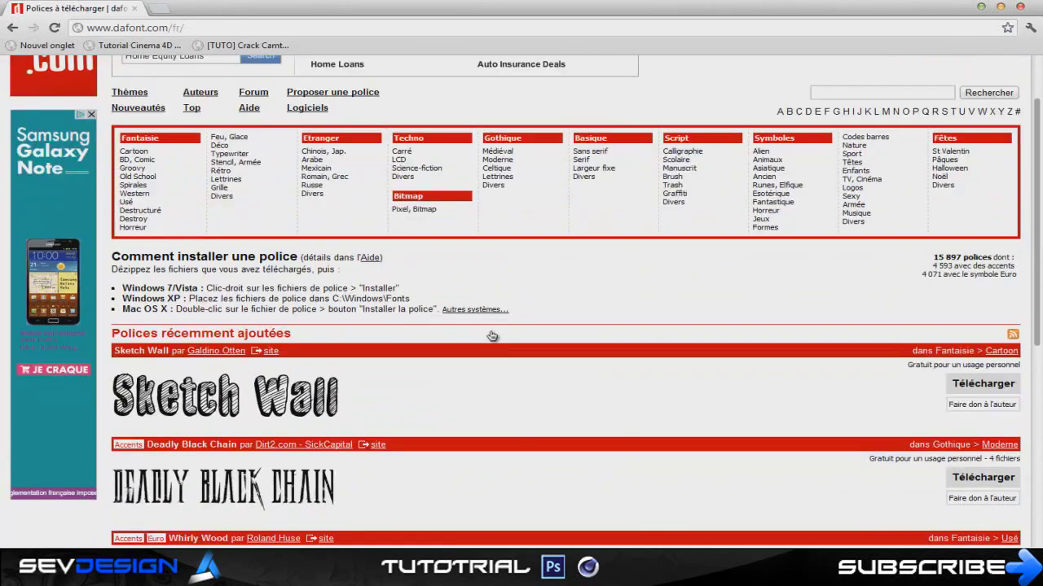
{"action": "scroll", "coordinate": [491, 335], "scroll_direction": "up", "scroll_amount": 3}
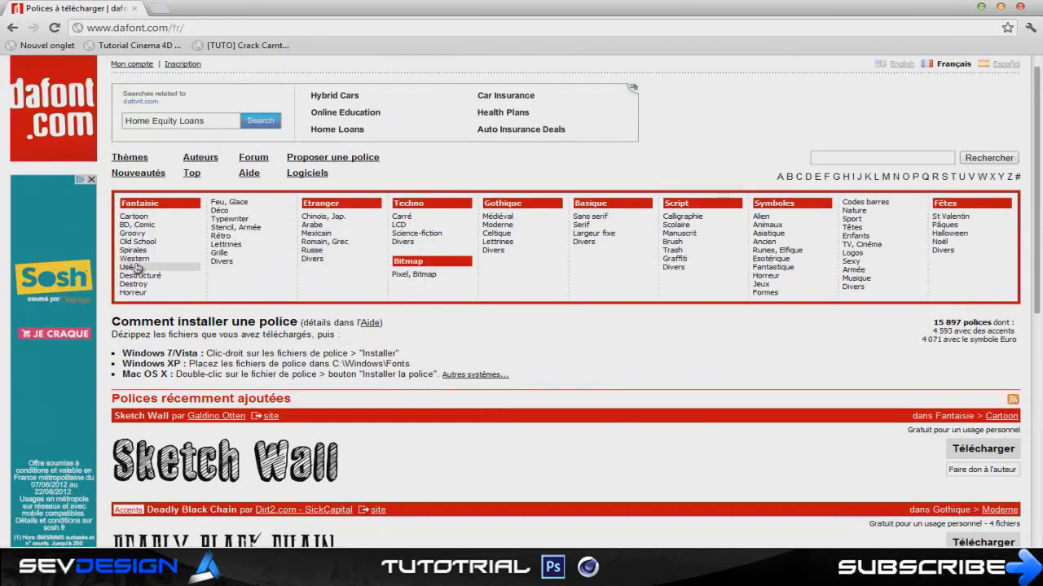
- Browse dafont's Fantaisie themes from Grille and Rétro through Typewriter and Déco to Feu, Glace, and look through the Feu, Glace fonts
{"action": "left_click", "coordinate": [223, 261]}
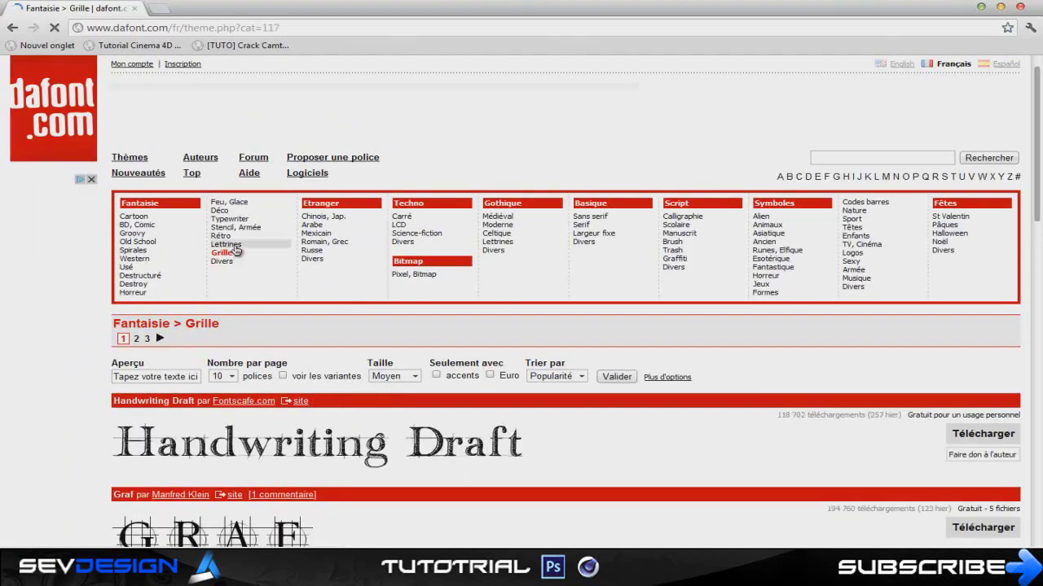
{"action": "left_click", "coordinate": [233, 245]}
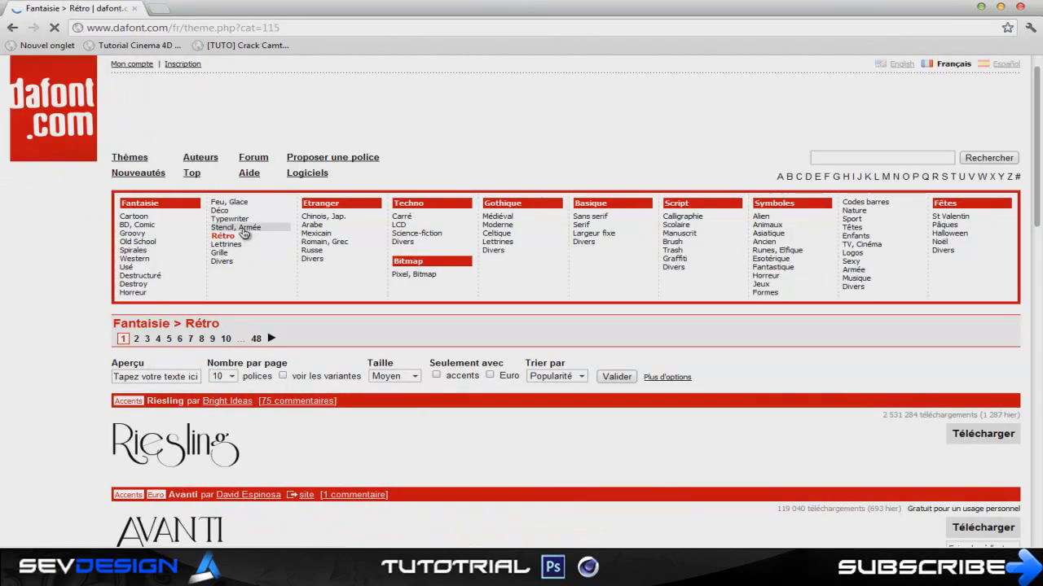
{"action": "left_click", "coordinate": [240, 227]}
{"action": "left_click", "coordinate": [236, 220]}
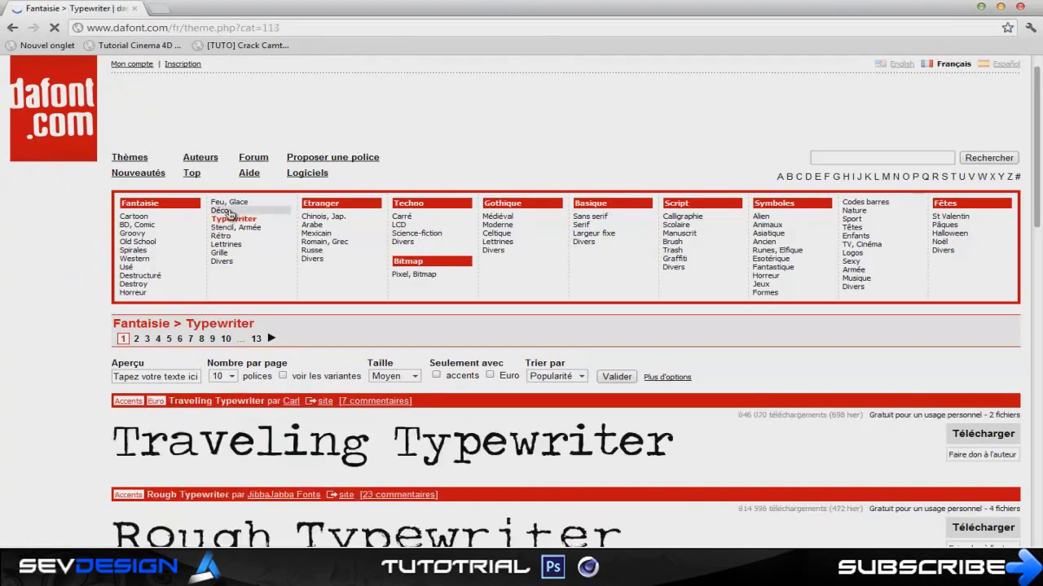
{"action": "left_click", "coordinate": [230, 211]}
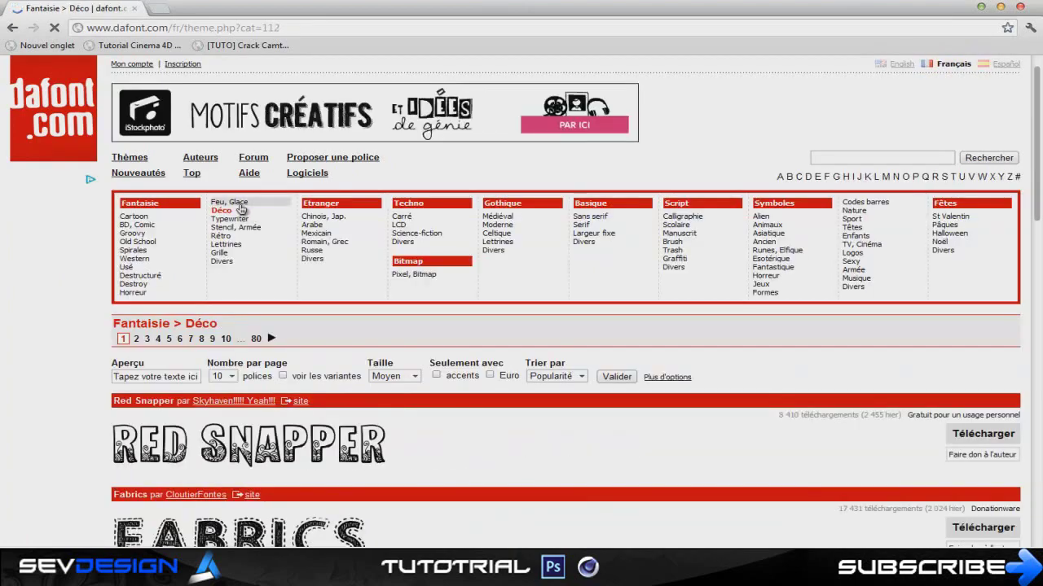
{"action": "left_click", "coordinate": [241, 210]}
{"action": "scroll", "coordinate": [330, 340], "scroll_direction": "down", "scroll_amount": 6}
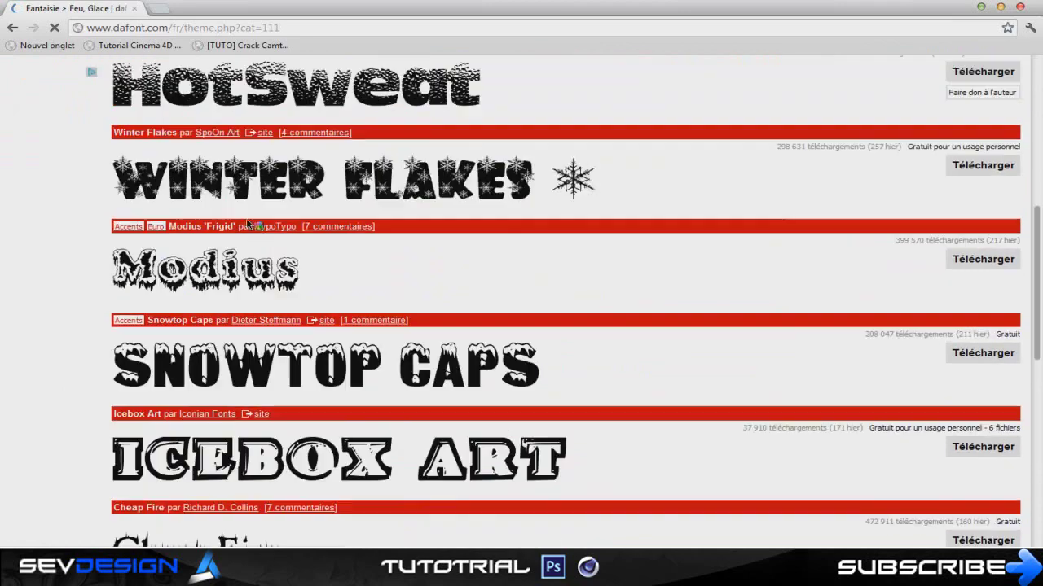
{"action": "scroll", "coordinate": [330, 339], "scroll_direction": "down", "scroll_amount": 2}
{"action": "scroll", "coordinate": [375, 375], "scroll_direction": "up", "scroll_amount": 8}
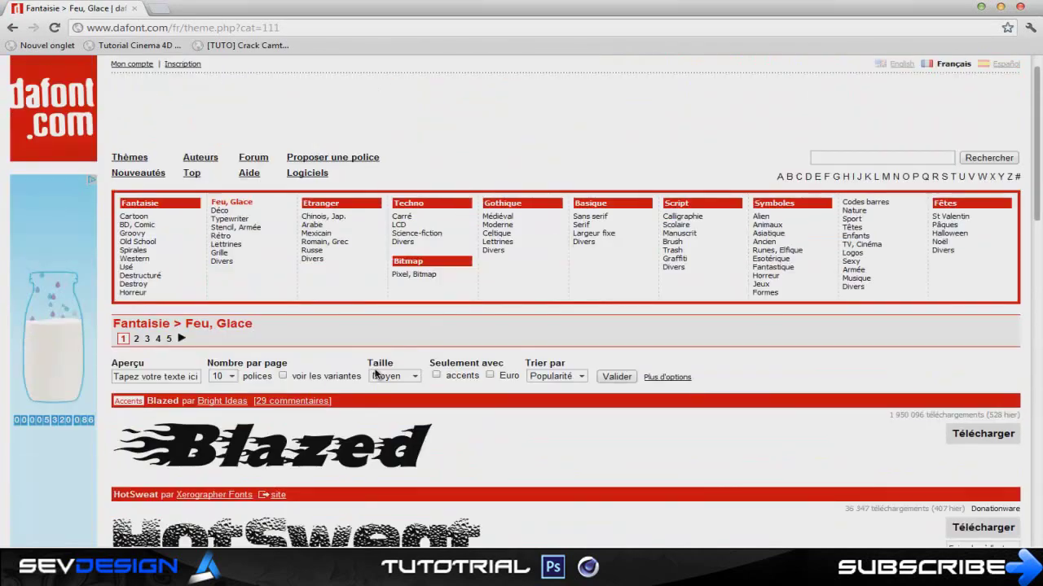
- Browse dafont's Techno themes LCD, Science-fiction and Divers, and look through the Divers fonts
{"action": "left_click", "coordinate": [403, 217]}
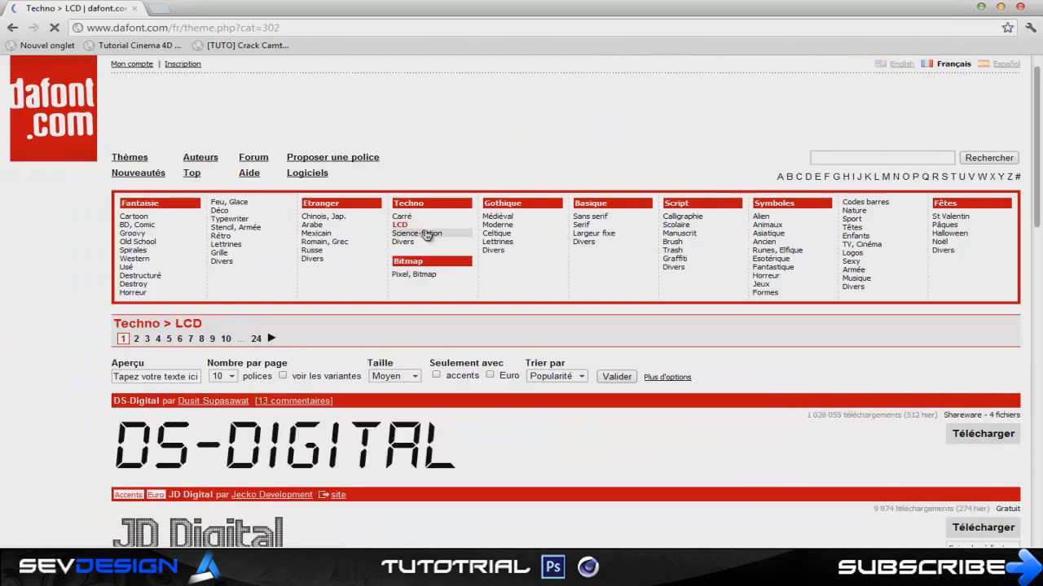
{"action": "left_click", "coordinate": [425, 234]}
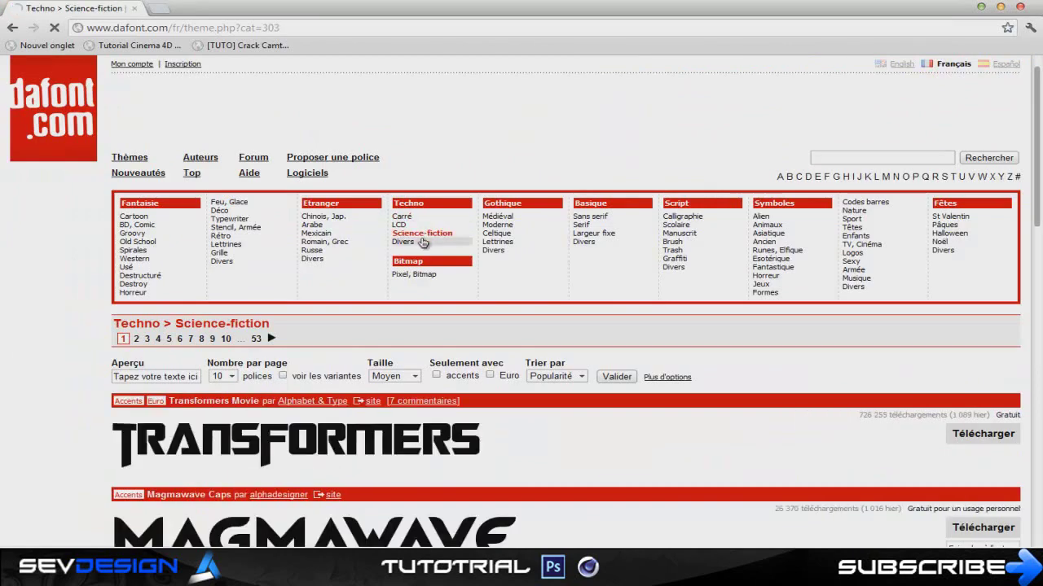
{"action": "left_click", "coordinate": [403, 242]}
{"action": "scroll", "coordinate": [423, 242], "scroll_direction": "down", "scroll_amount": 4}
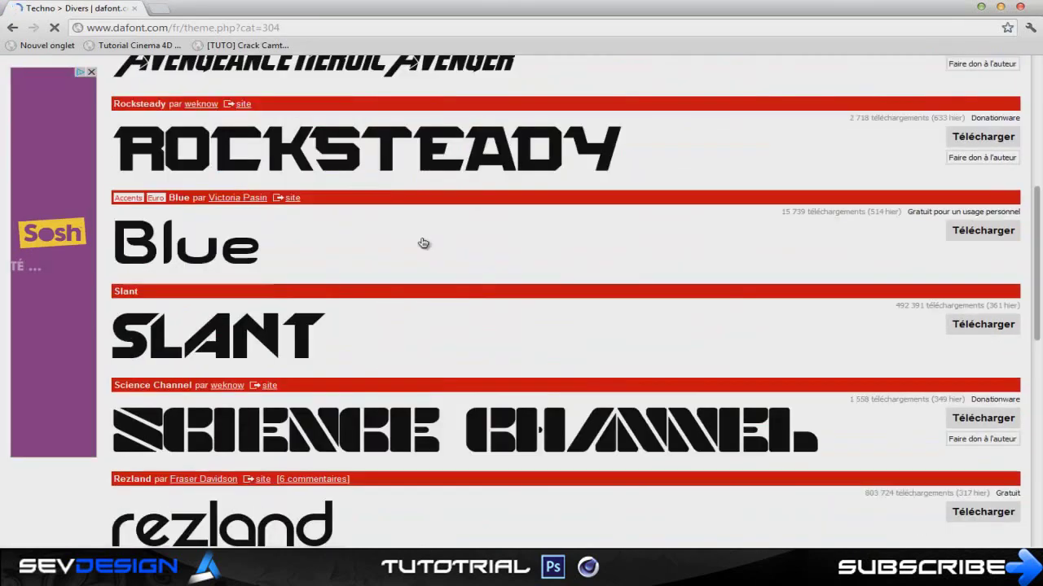
{"action": "scroll", "coordinate": [423, 242], "scroll_direction": "down", "scroll_amount": 6}
{"action": "scroll", "coordinate": [422, 242], "scroll_direction": "up", "scroll_amount": 10}
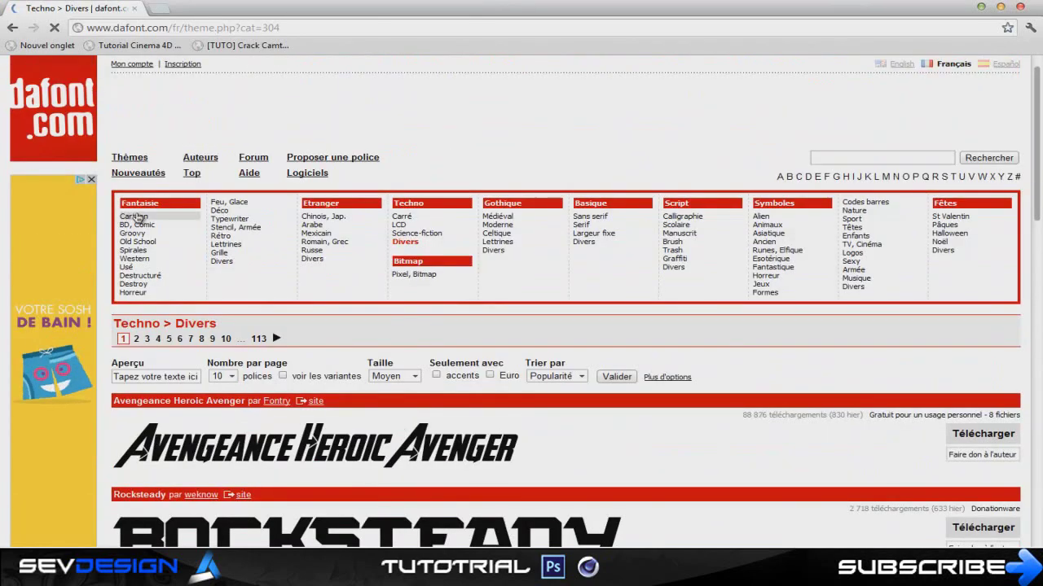
- Browse the other Fantaisie themes, including BD, Comic, Spirales, Destructuré and Horreur
{"action": "left_click", "coordinate": [136, 218]}
{"action": "left_click", "coordinate": [147, 224]}
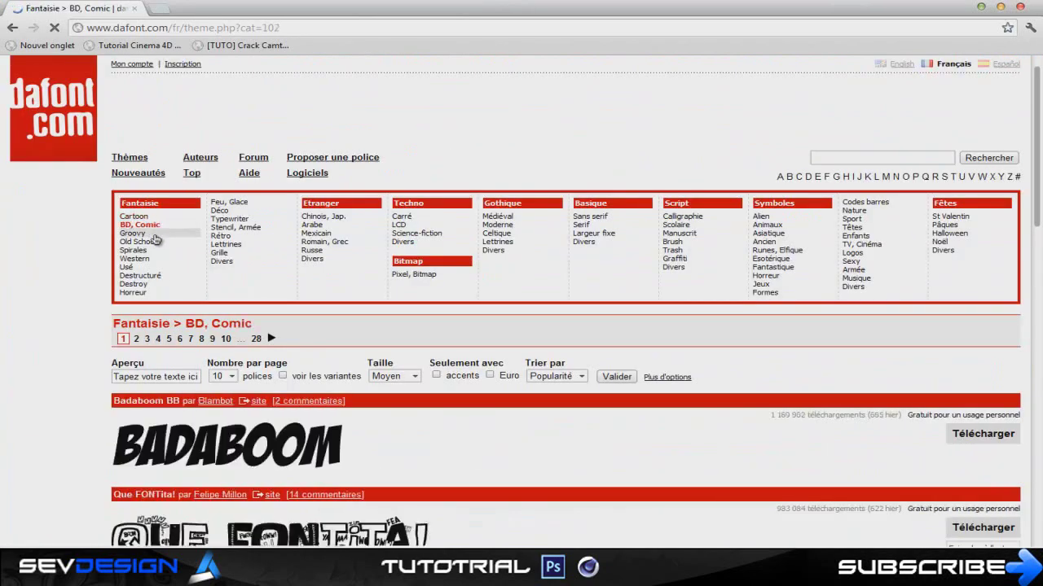
{"action": "left_click", "coordinate": [133, 233]}
{"action": "left_click", "coordinate": [155, 250]}
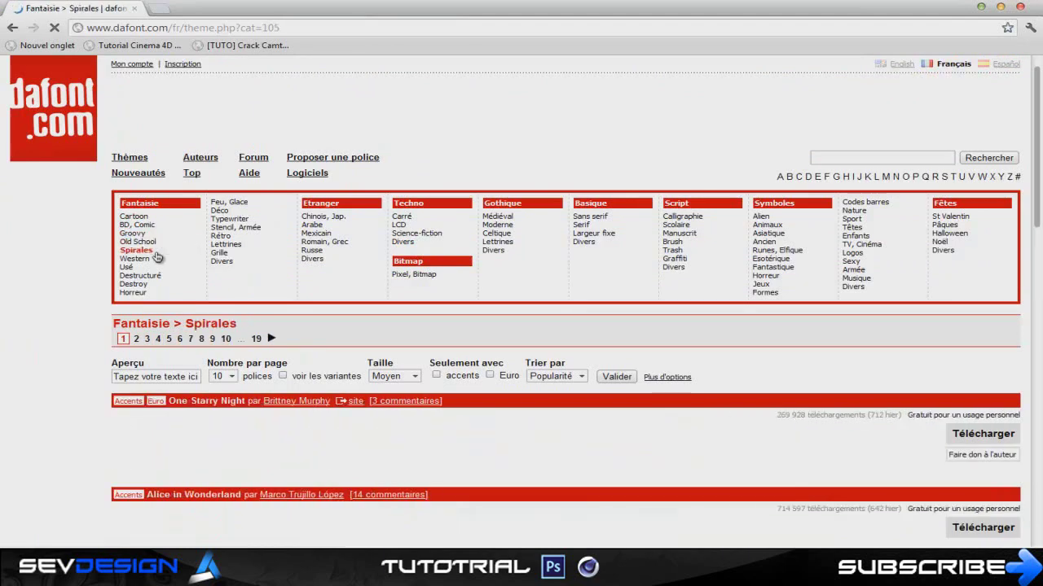
{"action": "left_click", "coordinate": [160, 259]}
{"action": "left_click", "coordinate": [154, 277]}
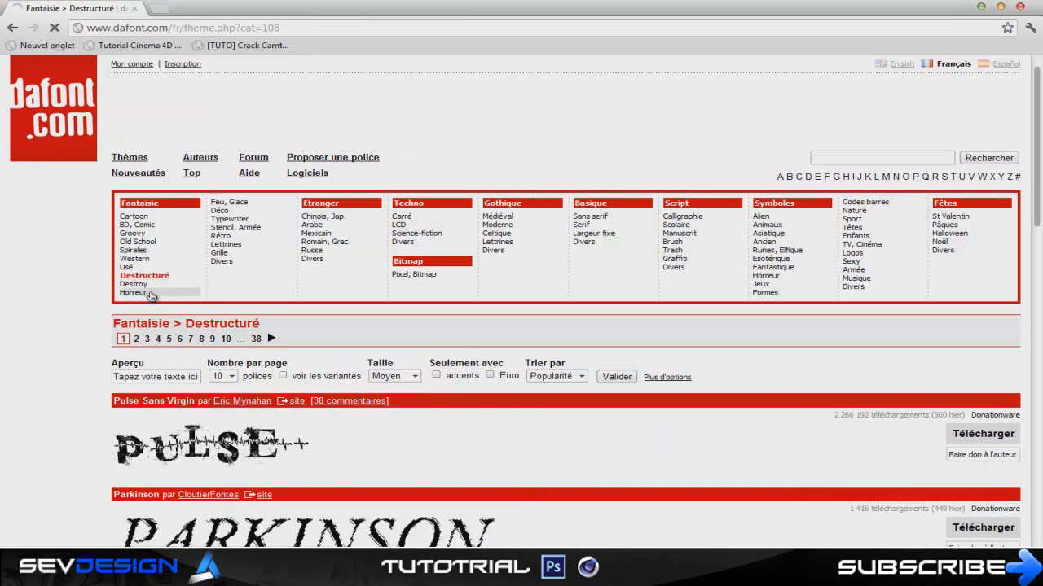
{"action": "left_click", "coordinate": [146, 287]}
{"action": "left_click", "coordinate": [135, 292]}
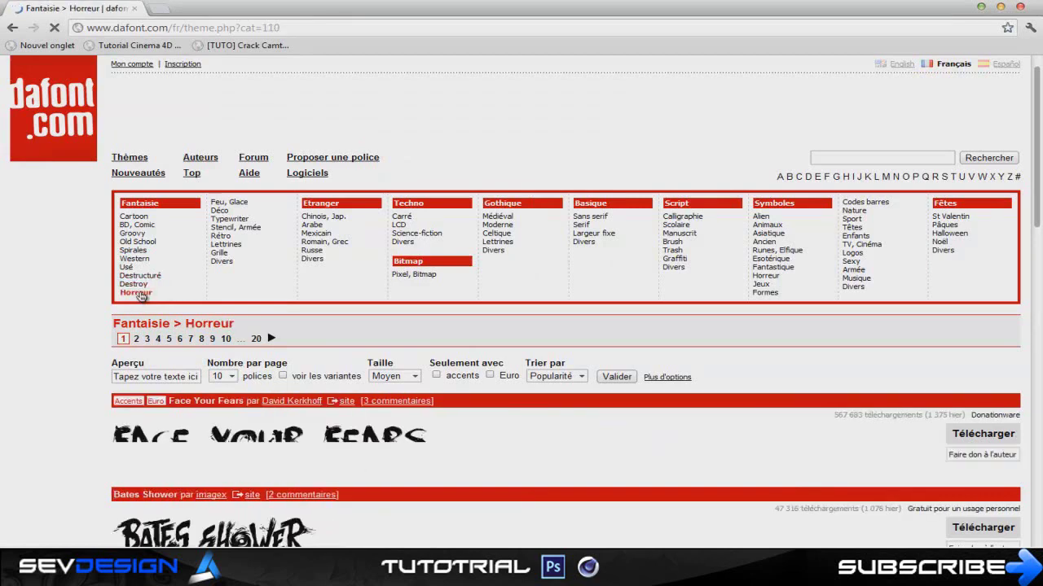
- Browse dafont's Etranger themes Chinois, Jap. and Divers, and look through the Divers fonts
{"action": "left_click", "coordinate": [322, 217]}
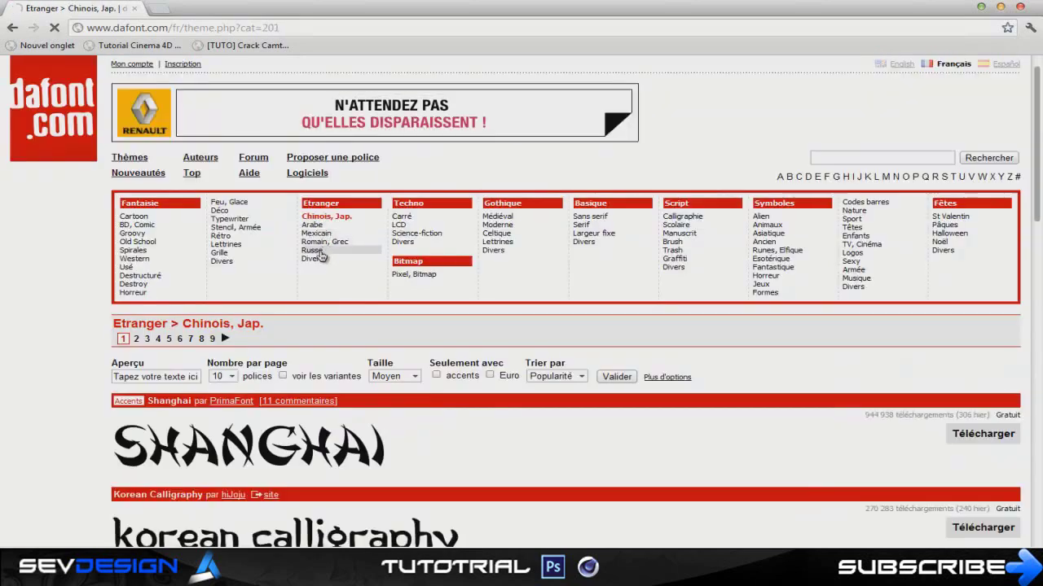
{"action": "left_click", "coordinate": [315, 250]}
{"action": "left_click", "coordinate": [313, 259]}
{"action": "scroll", "coordinate": [320, 257], "scroll_direction": "down", "scroll_amount": 3}
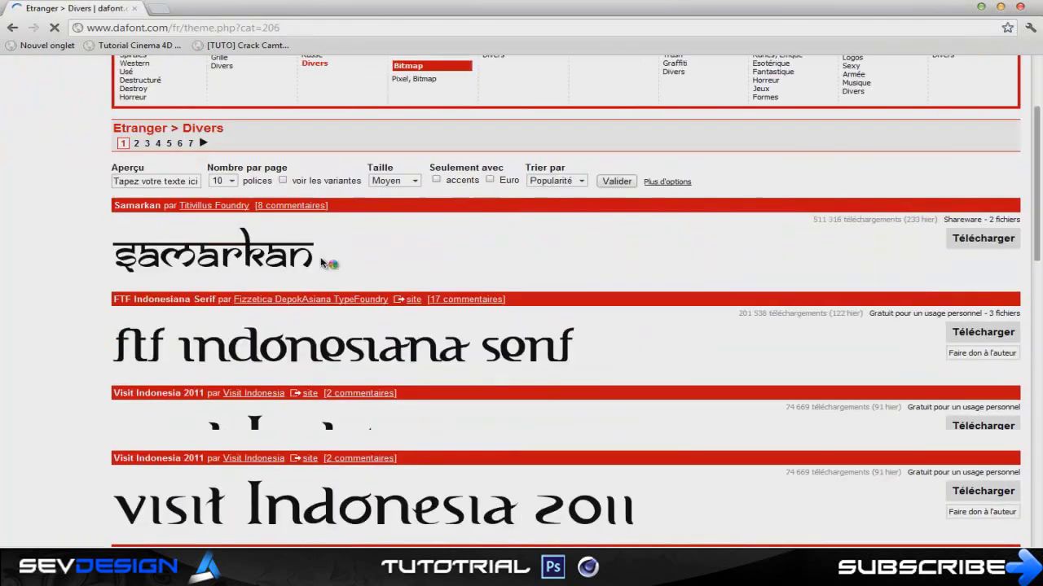
{"action": "scroll", "coordinate": [49, 334], "scroll_direction": "down", "scroll_amount": 10}
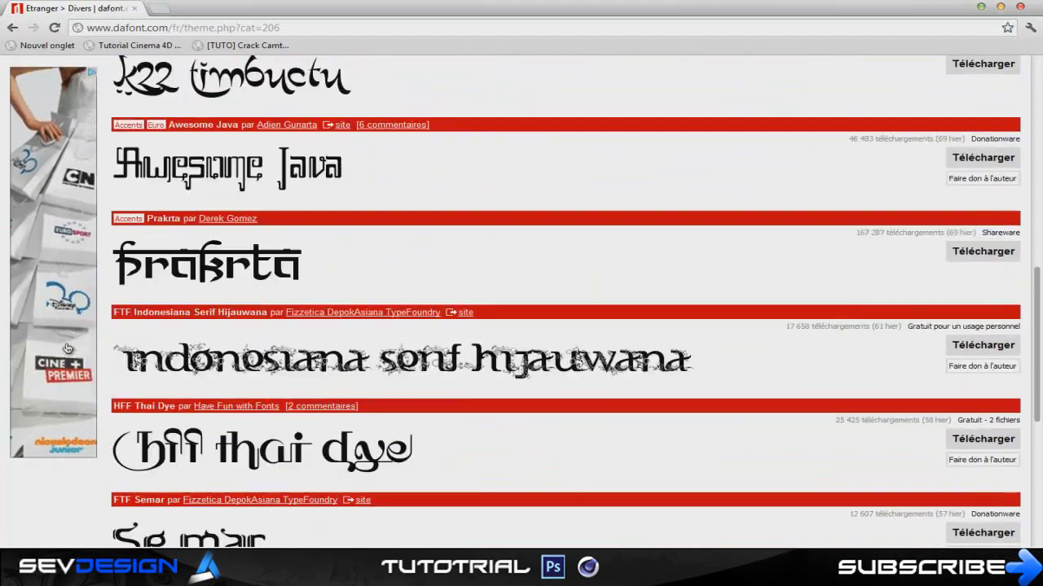
{"action": "scroll", "coordinate": [68, 349], "scroll_direction": "up", "scroll_amount": 10}
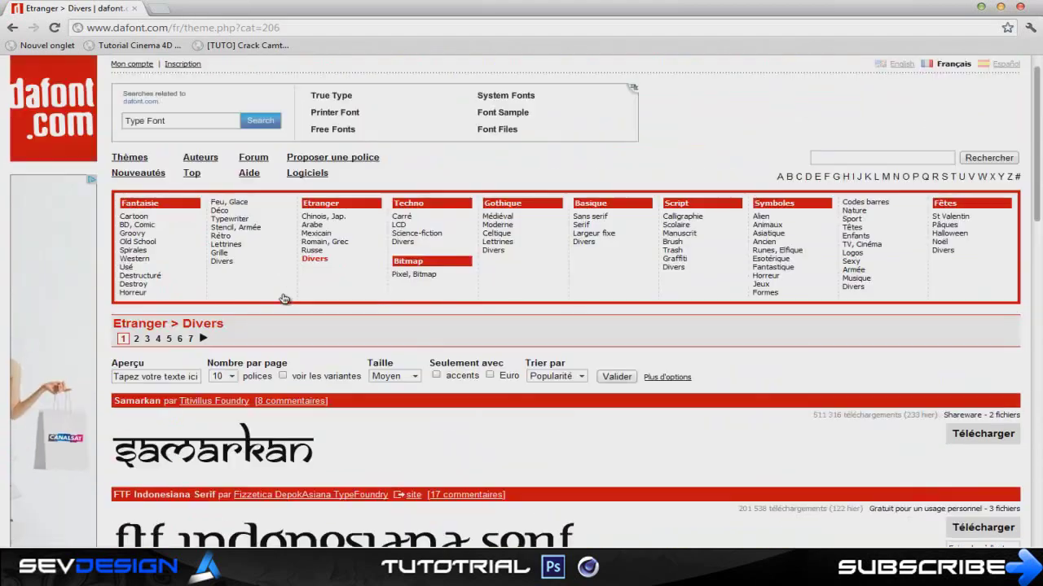
- Check the Techno themes Carré and Divers again, and look through the Basique Sans serif fonts for a suitable one
{"action": "left_click", "coordinate": [402, 217]}
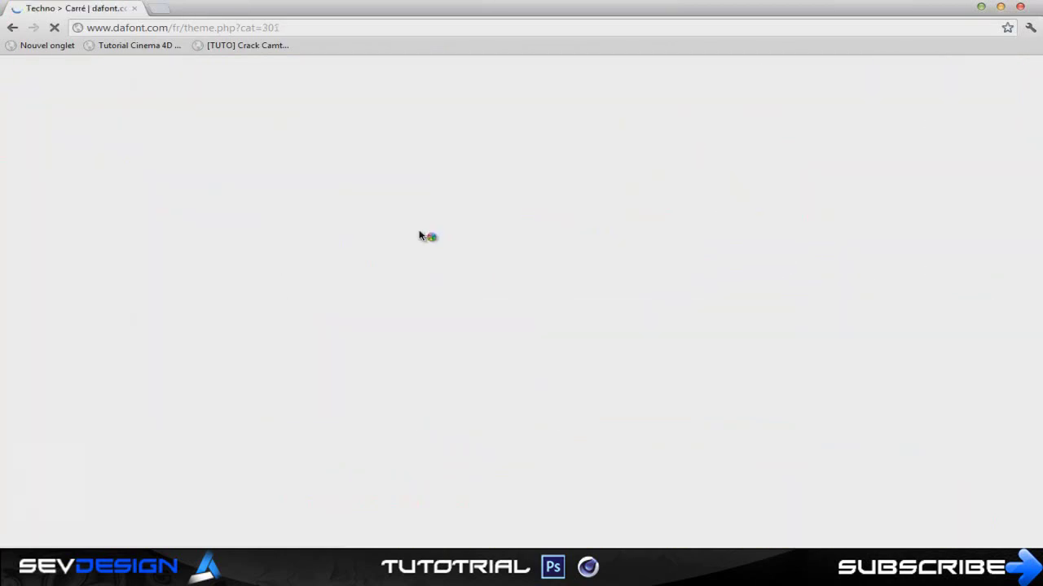
{"action": "left_click", "coordinate": [407, 242]}
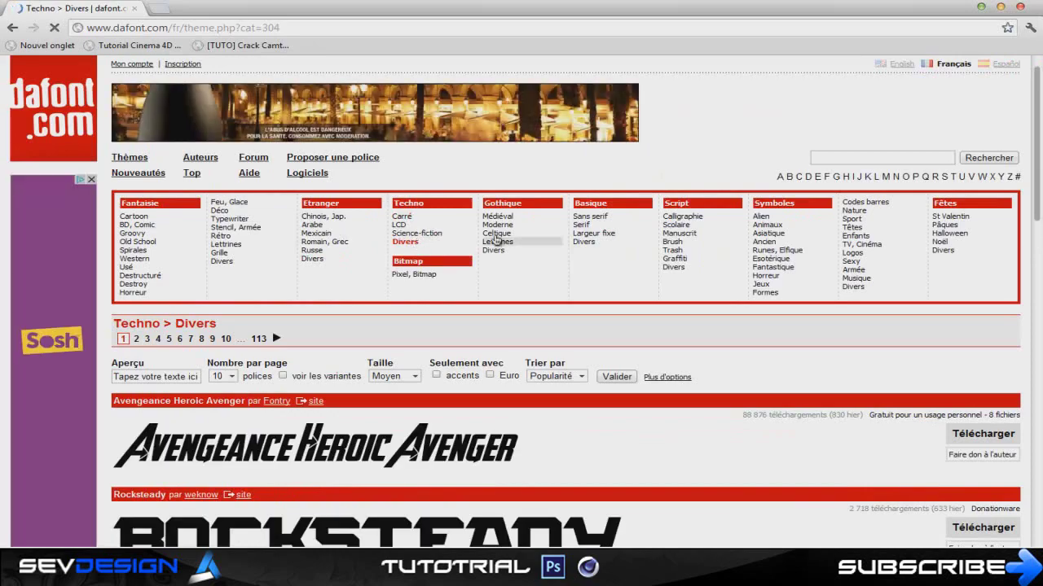
{"action": "left_click", "coordinate": [604, 216]}
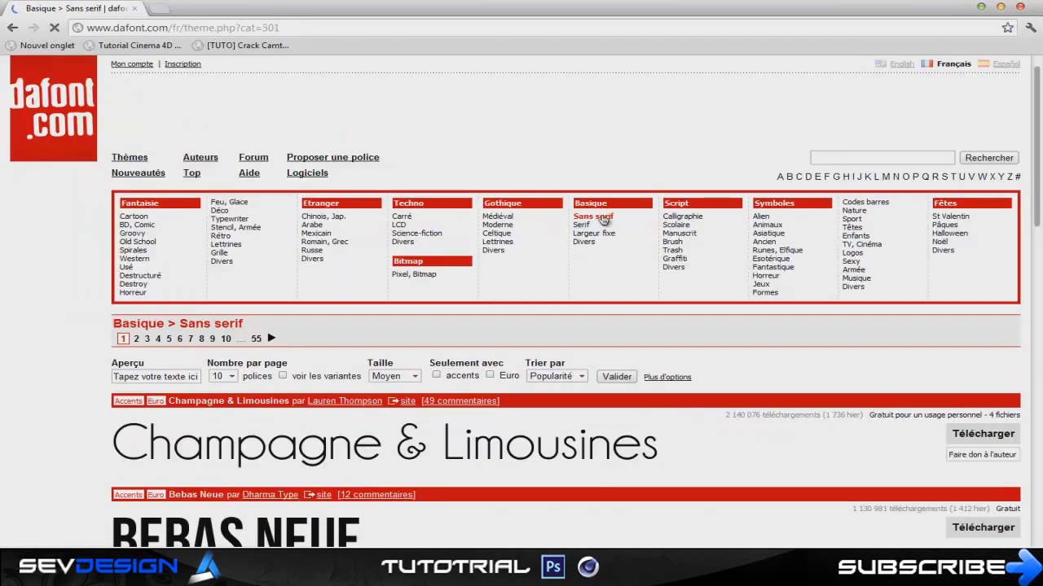
{"action": "scroll", "coordinate": [601, 233], "scroll_direction": "down", "scroll_amount": 2}
{"action": "scroll", "coordinate": [600, 233], "scroll_direction": "down", "scroll_amount": 7}
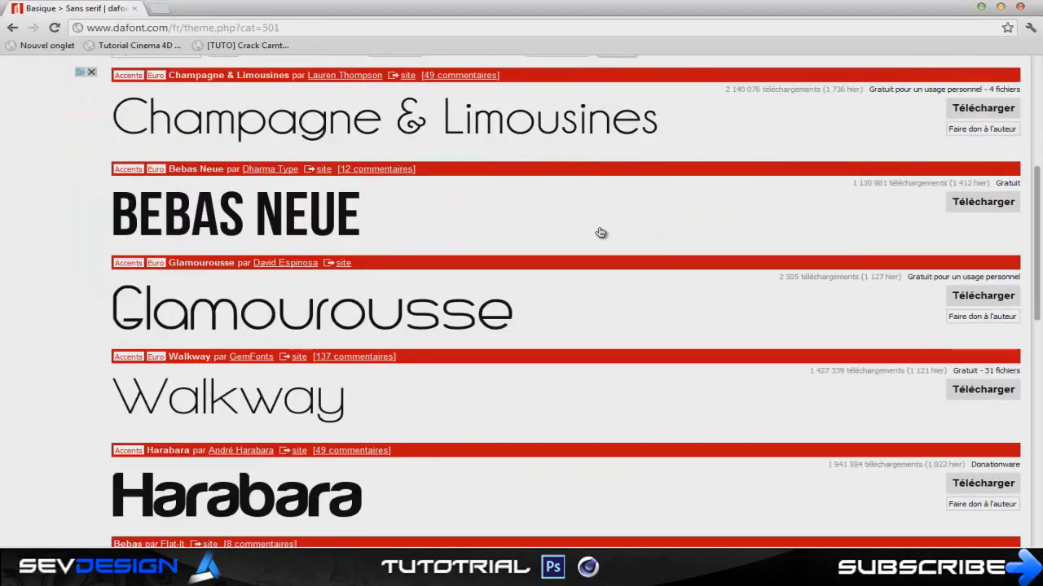
{"action": "scroll", "coordinate": [600, 233], "scroll_direction": "down", "scroll_amount": 1}
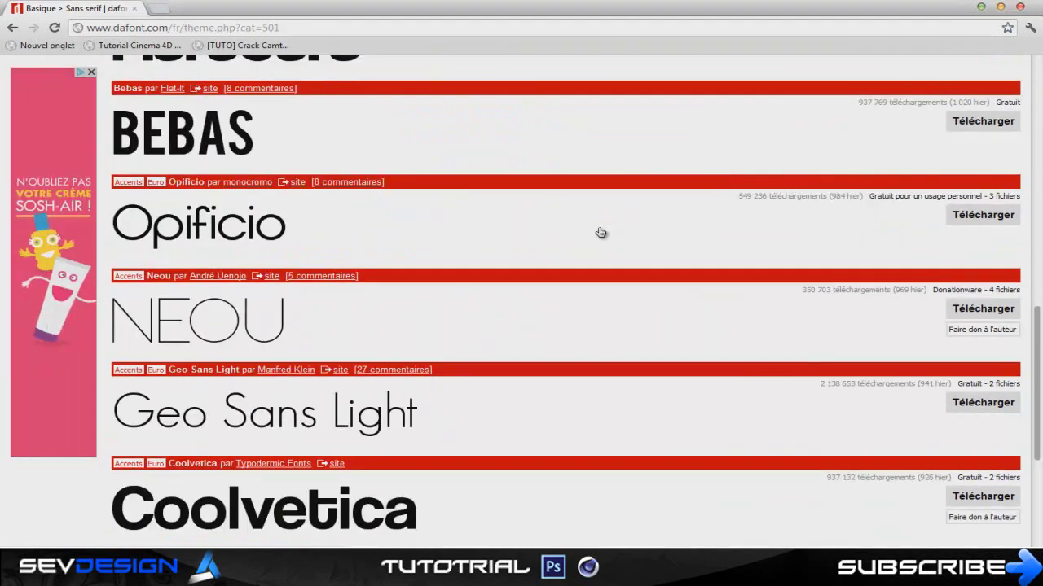
{"action": "scroll", "coordinate": [361, 330], "scroll_direction": "down", "scroll_amount": 2}
{"action": "scroll", "coordinate": [414, 332], "scroll_direction": "up", "scroll_amount": 2}
{"action": "scroll", "coordinate": [413, 332], "scroll_direction": "up", "scroll_amount": 3}
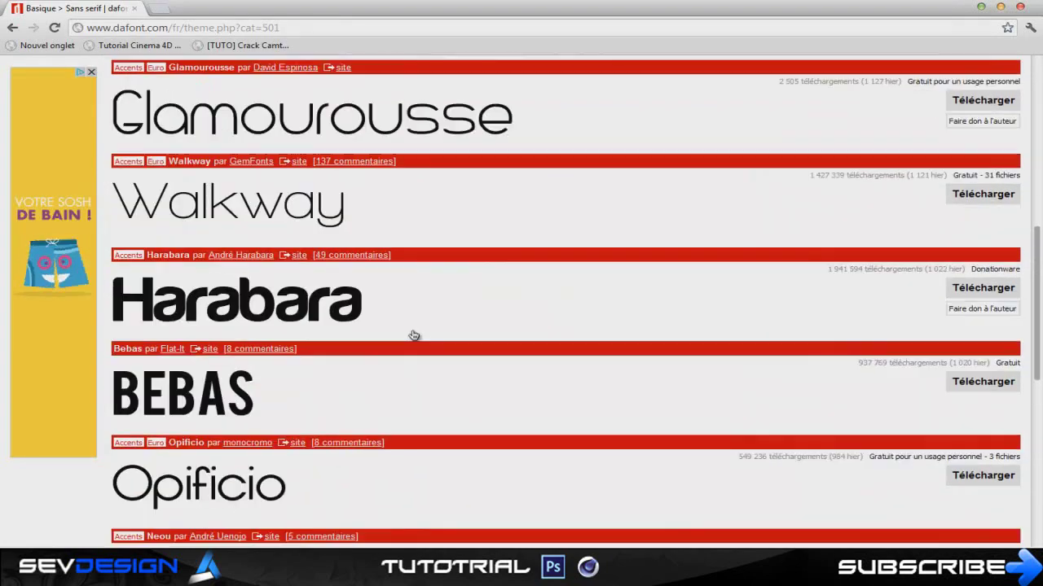
{"action": "scroll", "coordinate": [412, 337], "scroll_direction": "down", "scroll_amount": 2}
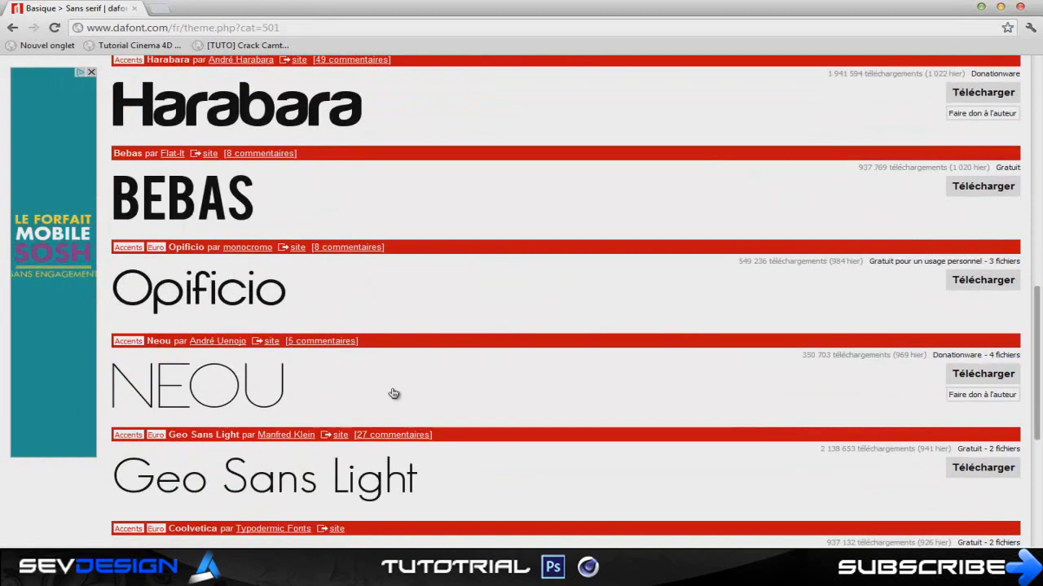
- Download the Neou font from the Sans serif list and open the neou.zip archive in WinRAR
{"action": "left_click", "coordinate": [972, 379]}
{"action": "left_click", "coordinate": [227, 546]}
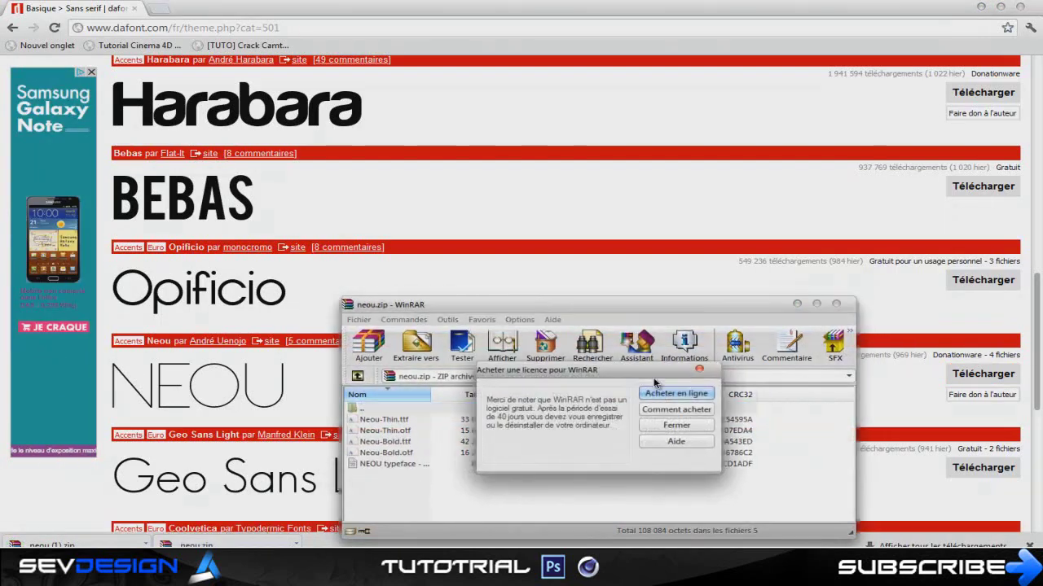
{"action": "left_click", "coordinate": [700, 369]}
- Preview the TrueType and OpenType files of Neou Thin and Neou Bold from the archive, closing each preview
{"action": "double_click", "coordinate": [401, 422]}
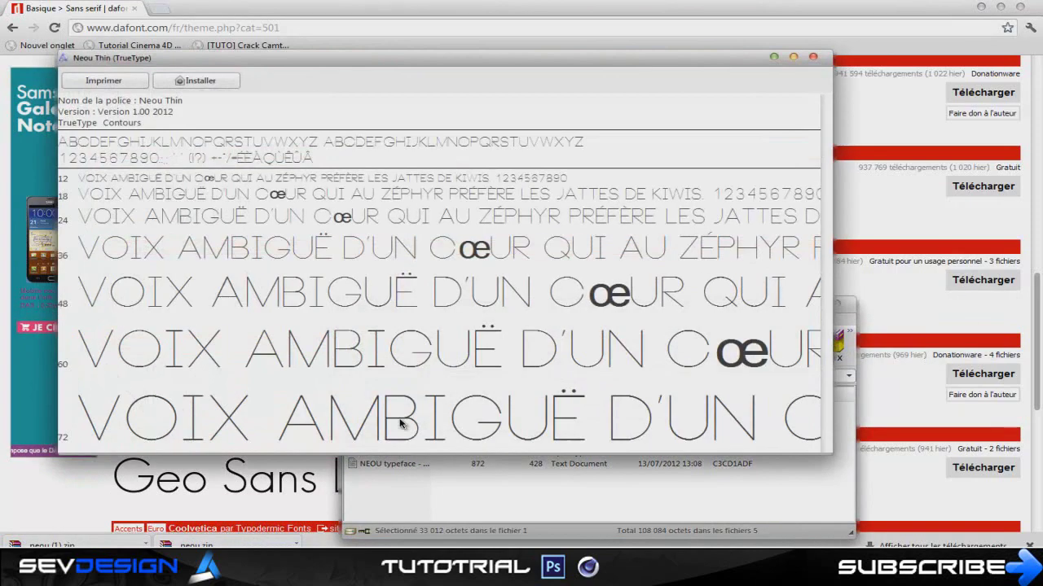
{"action": "left_click", "coordinate": [814, 56]}
{"action": "left_click", "coordinate": [405, 432]}
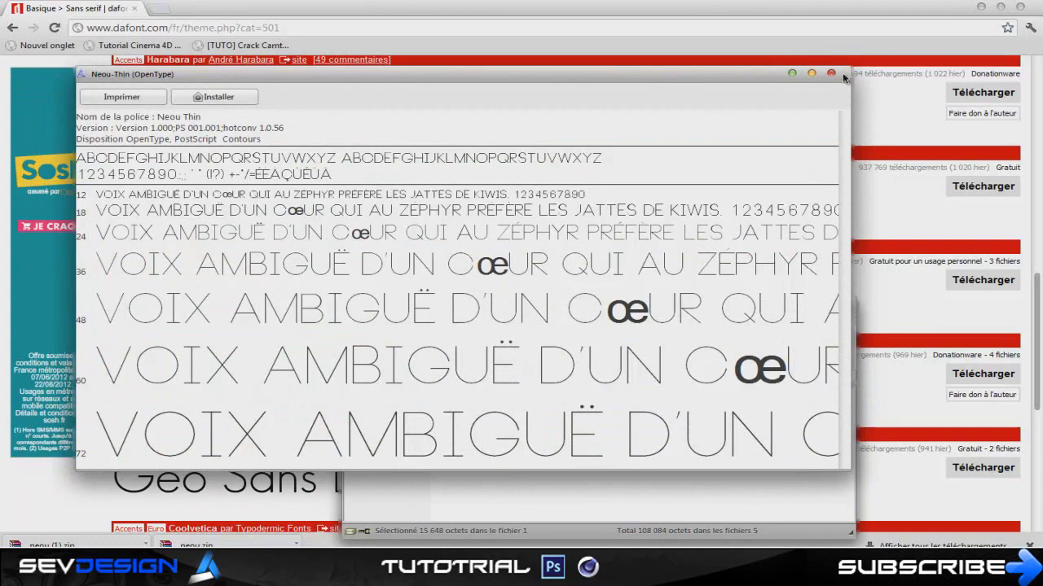
{"action": "left_click", "coordinate": [838, 73]}
{"action": "double_click", "coordinate": [444, 449]}
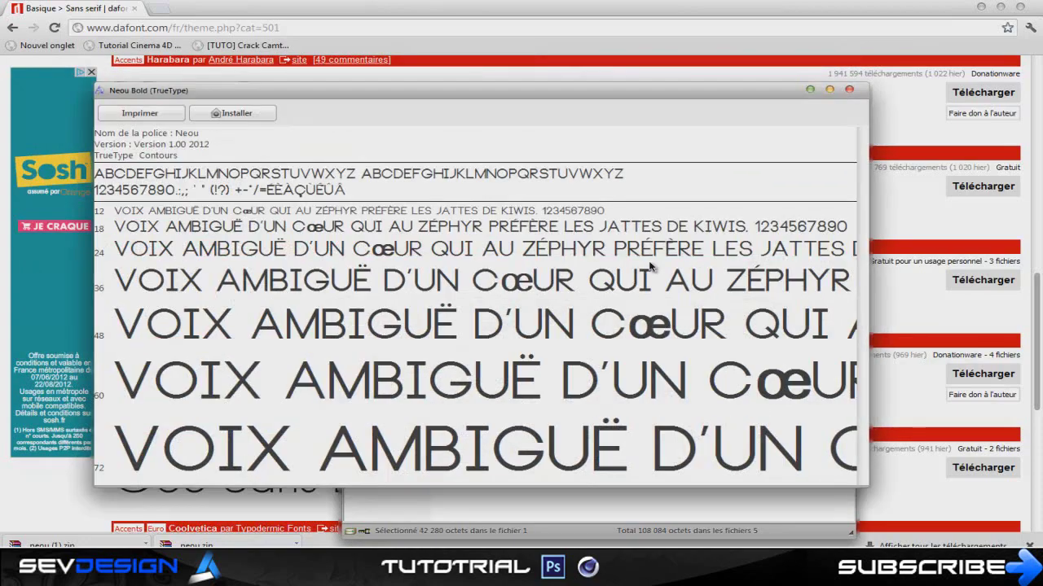
{"action": "left_click", "coordinate": [848, 89]}
{"action": "double_click", "coordinate": [397, 459]}
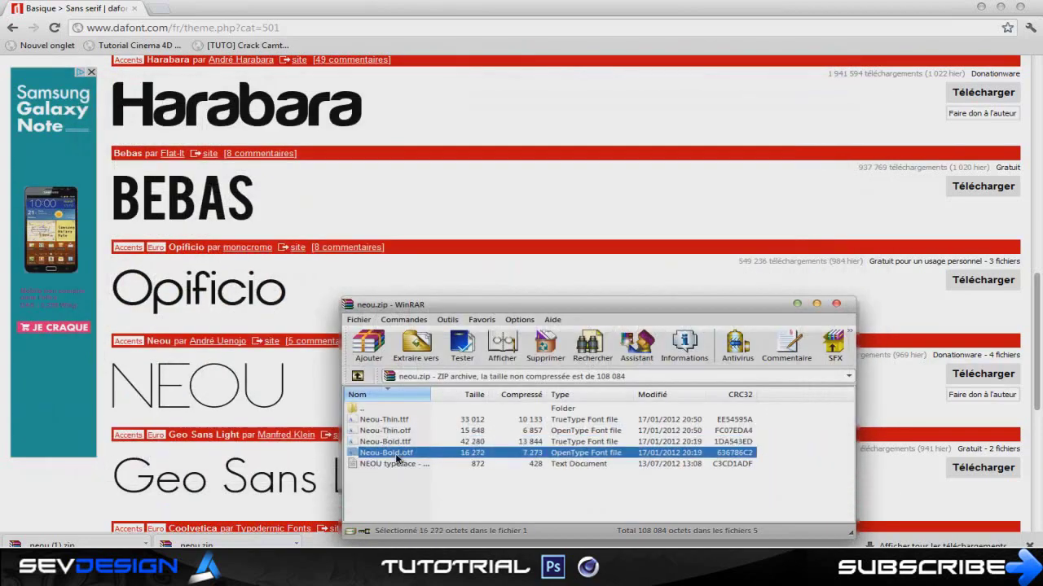
{"action": "left_click", "coordinate": [860, 108]}
- Open Neou-Thin.ttf from the archive and install the font
{"action": "left_click", "coordinate": [411, 418]}
{"action": "double_click", "coordinate": [411, 418]}
{"action": "left_click", "coordinate": [265, 145]}
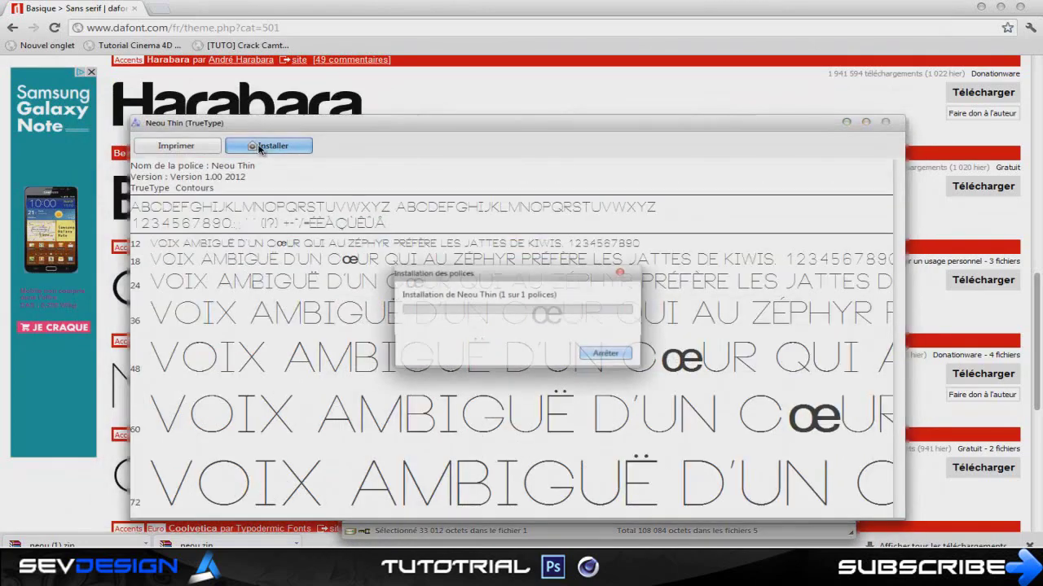
- Close CINEMA 4D without saving the project, along with the Neou Thin preview and the neou.zip archive
{"action": "left_click", "coordinate": [326, 568]}
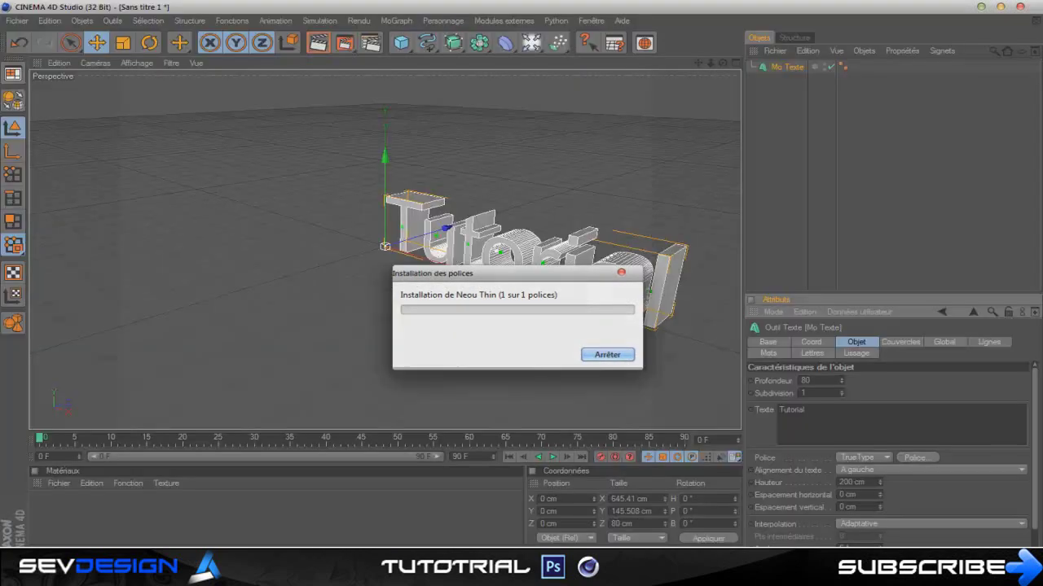
{"action": "left_click", "coordinate": [1031, 5]}
{"action": "left_click", "coordinate": [585, 329]}
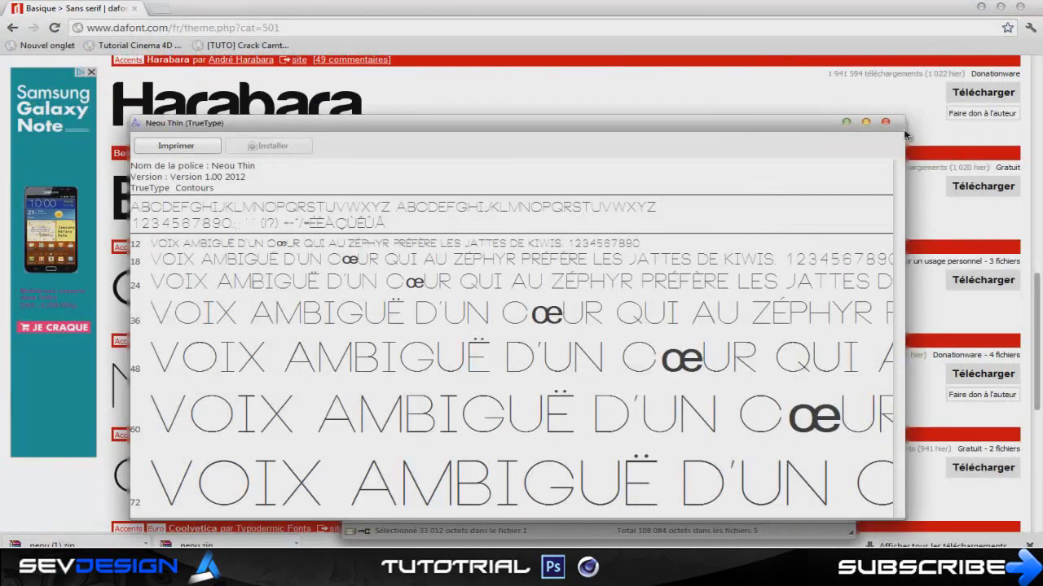
{"action": "left_click", "coordinate": [888, 124]}
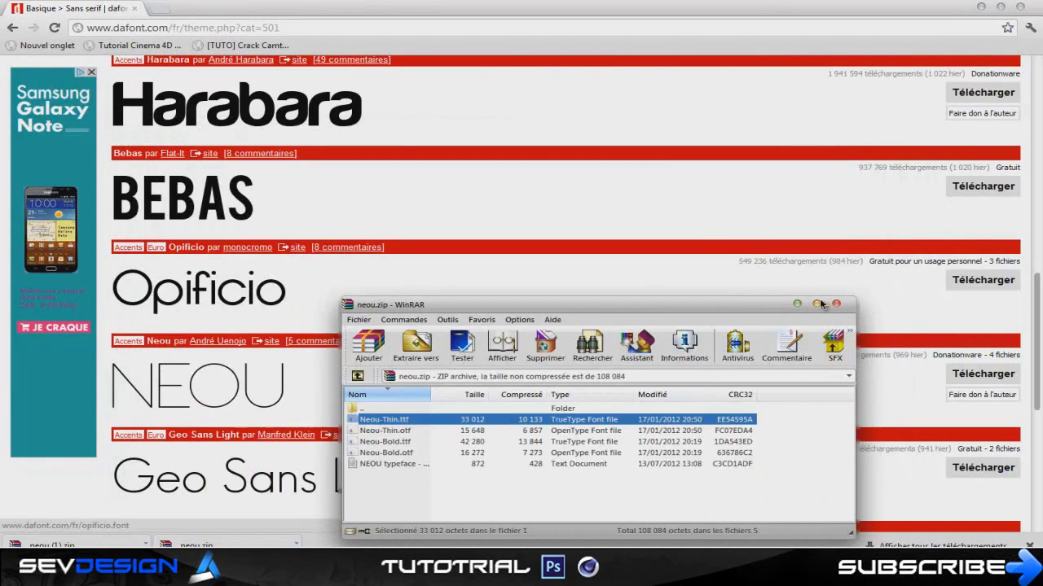
{"action": "left_click", "coordinate": [837, 305]}
- Download the Champagne & Limousines font from the Sans serif list and open champagne_limousines.zip in WinRAR, dismissing the licence notice
{"action": "scroll", "coordinate": [673, 328], "scroll_direction": "up", "scroll_amount": 7}
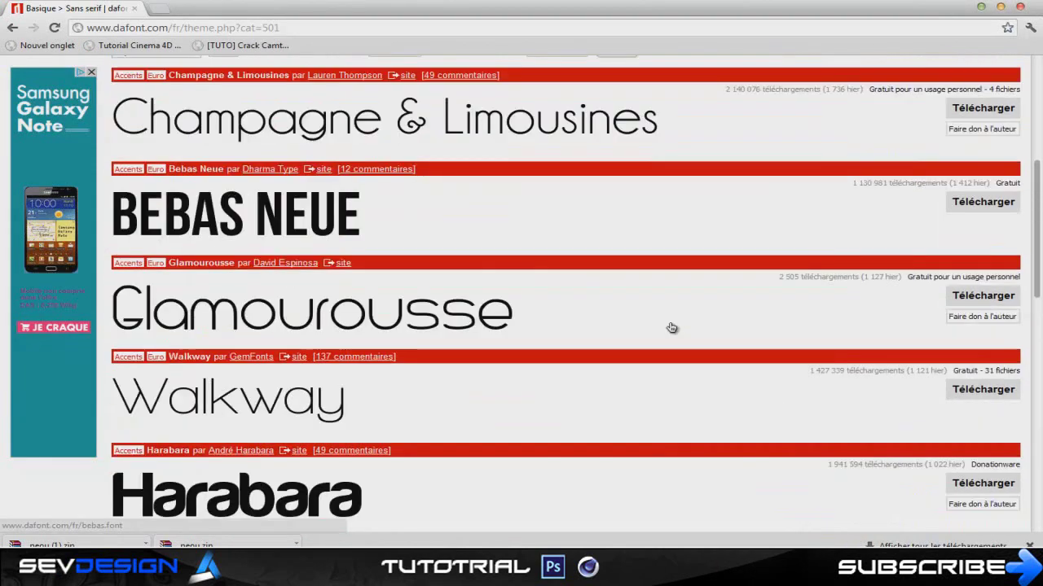
{"action": "scroll", "coordinate": [533, 362], "scroll_direction": "down", "scroll_amount": 3}
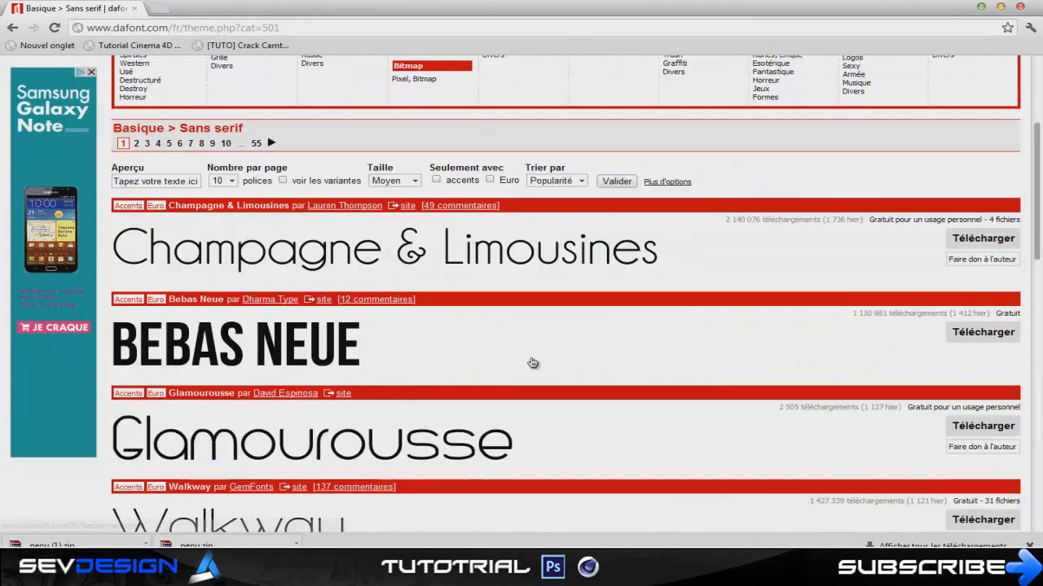
{"action": "scroll", "coordinate": [533, 362], "scroll_direction": "up", "scroll_amount": 2}
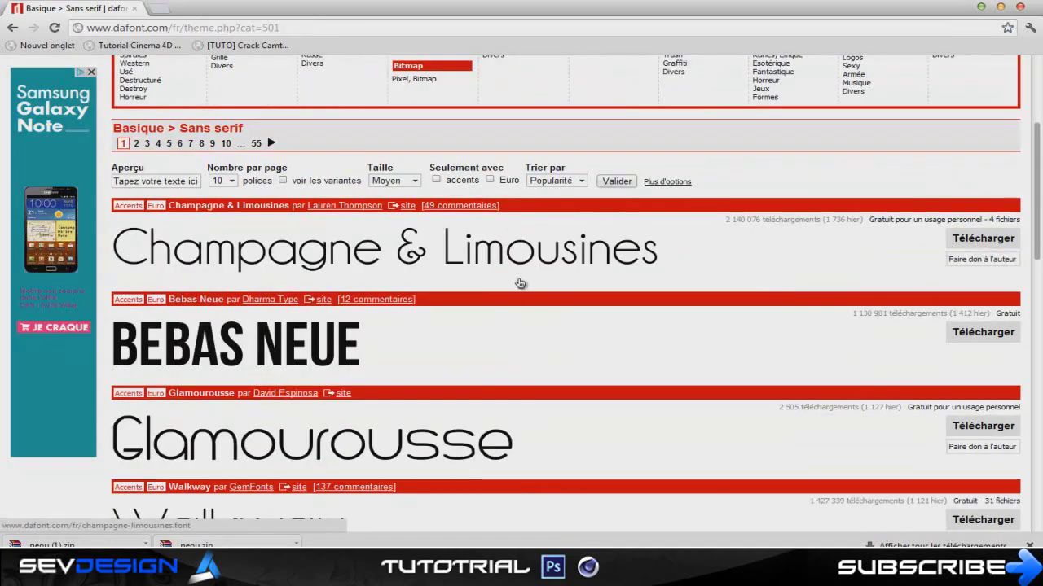
{"action": "left_click", "coordinate": [98, 544]}
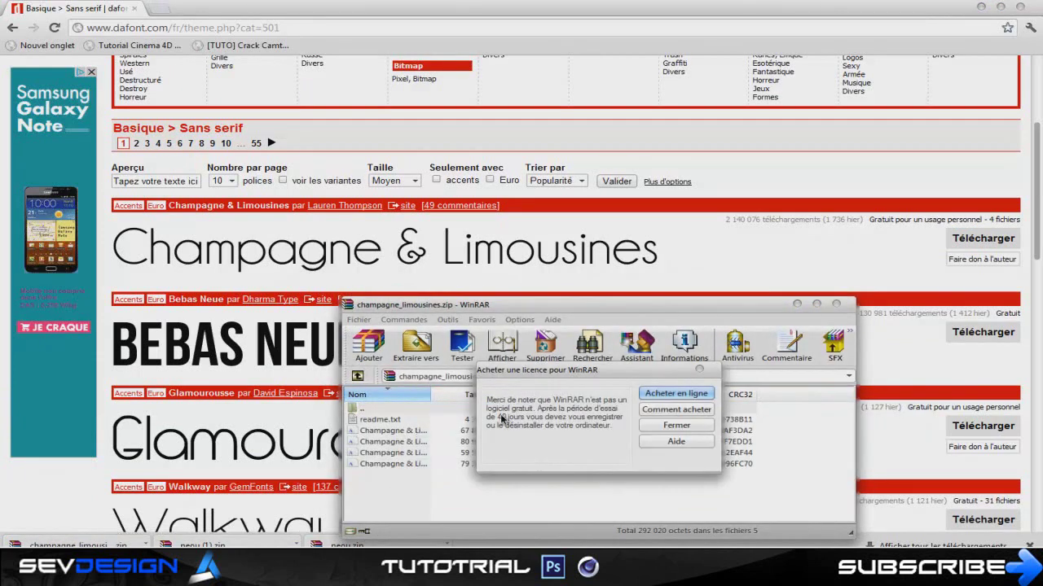
{"action": "left_click", "coordinate": [701, 370]}
- Install the first Champagne & Limousines TrueType font from the archive and close the preview, the archive and the browser
{"action": "double_click", "coordinate": [411, 431]}
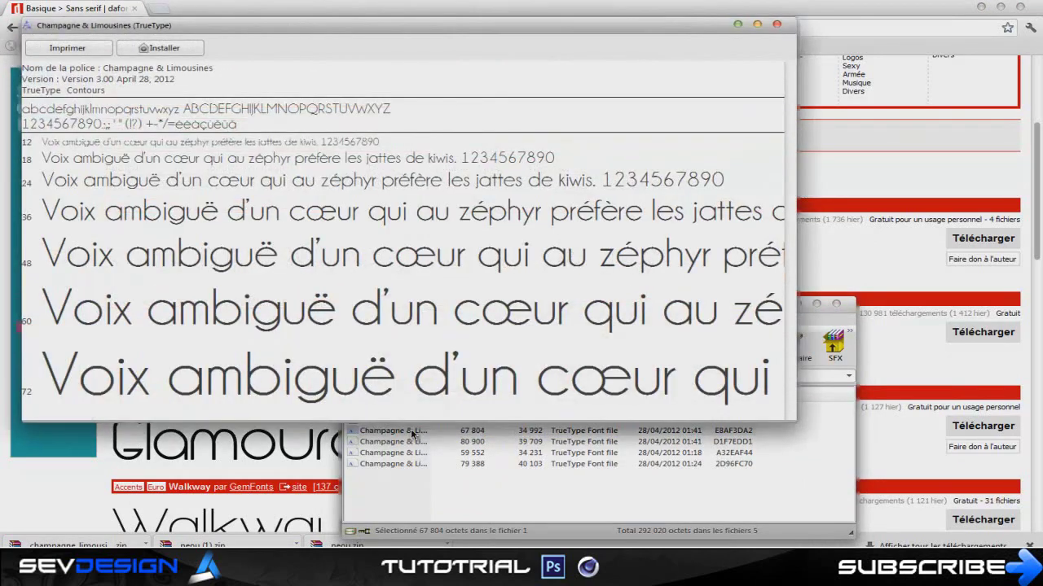
{"action": "left_click", "coordinate": [163, 48]}
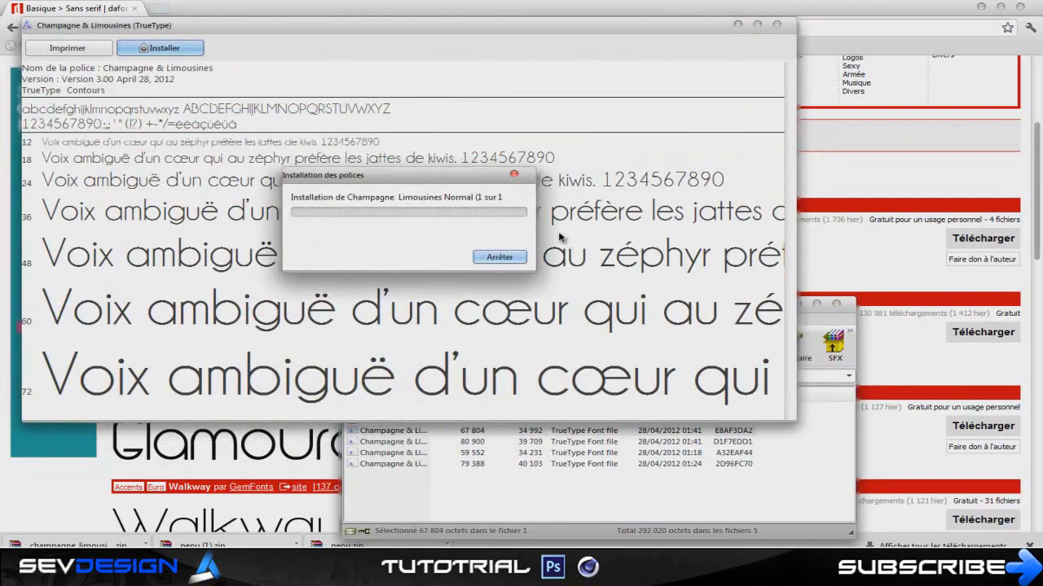
{"action": "left_click", "coordinate": [776, 24]}
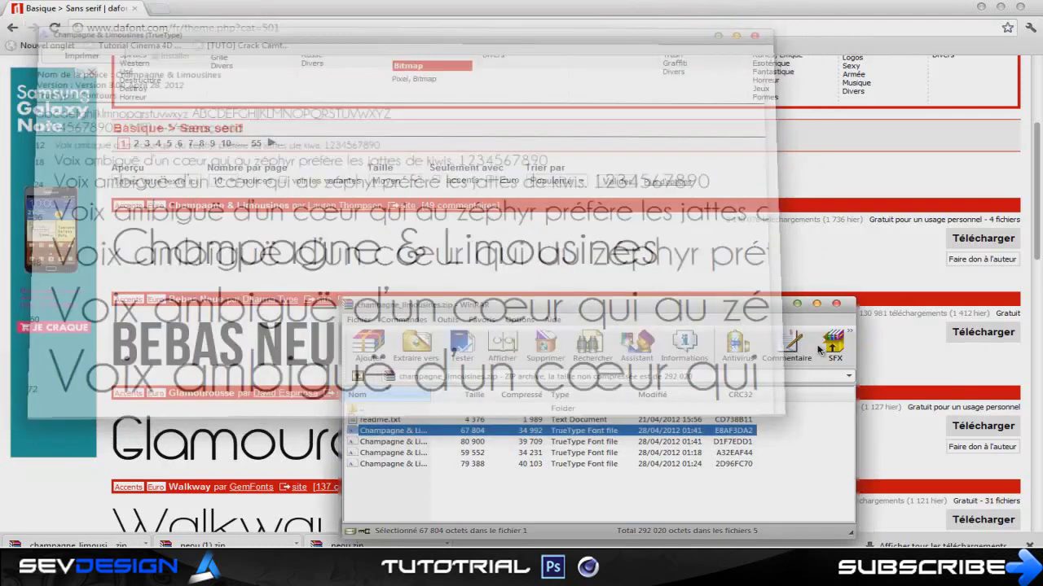
{"action": "left_click", "coordinate": [836, 304]}
{"action": "left_click", "coordinate": [1022, 7]}
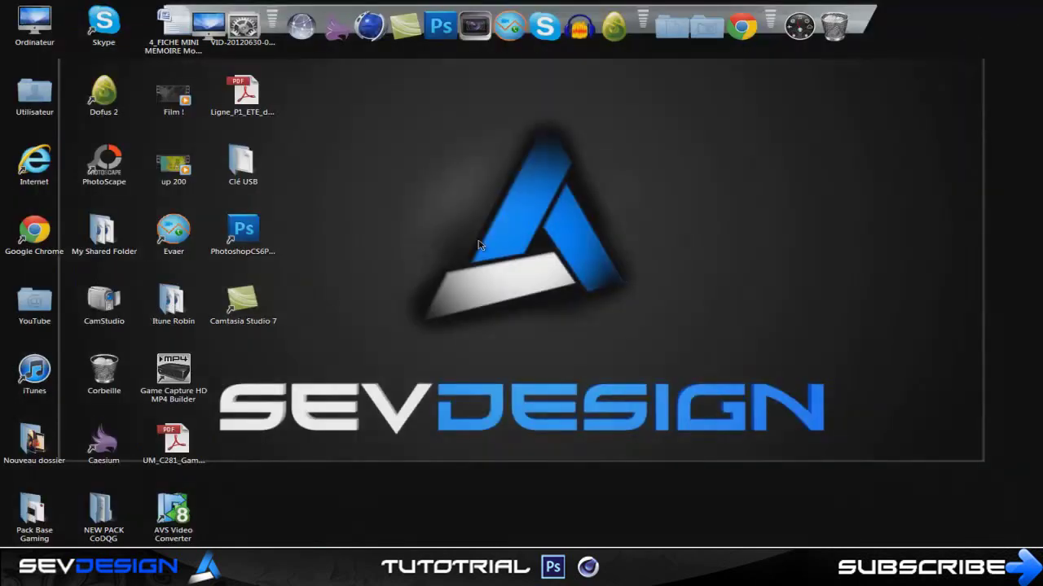
- Start CINEMA 4D again, add a MoGraph Mo Texte object and set its text to "Tutorial"
{"action": "left_click", "coordinate": [379, 47]}
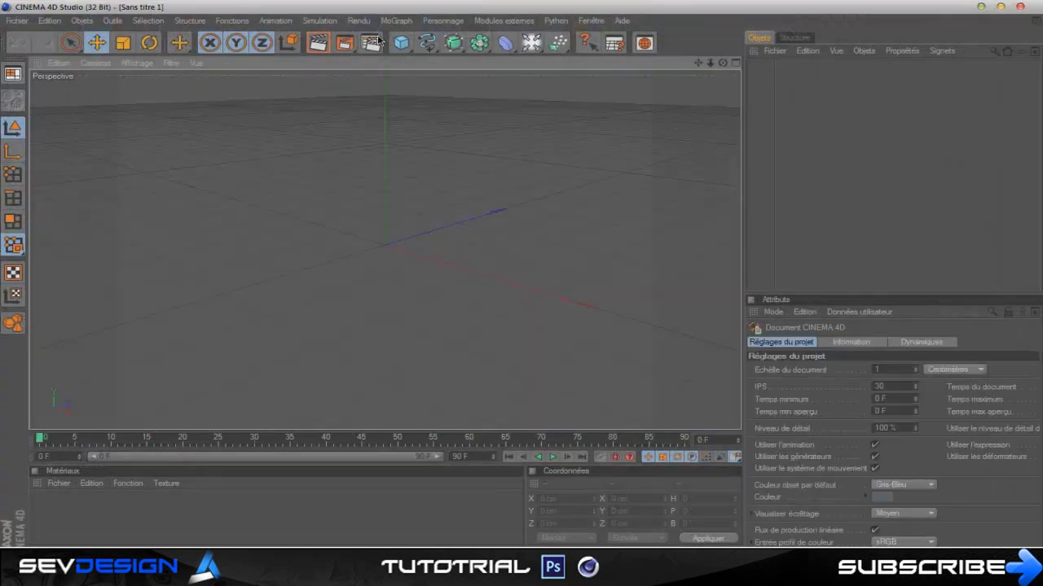
{"action": "left_click", "coordinate": [399, 21]}
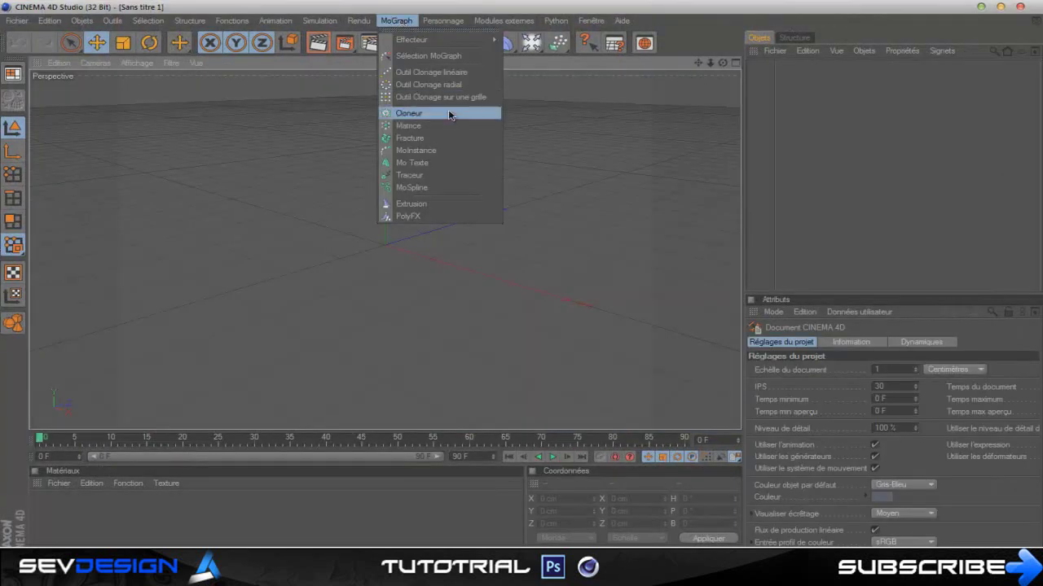
{"action": "left_click", "coordinate": [434, 166]}
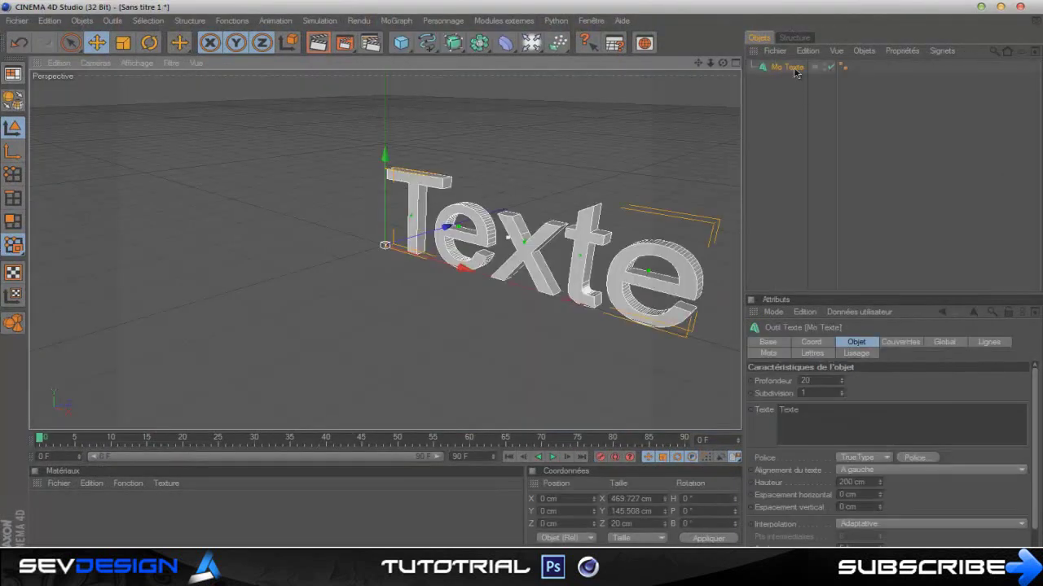
{"action": "double_click", "coordinate": [822, 413]}
{"action": "type", "text": "Tutor"}
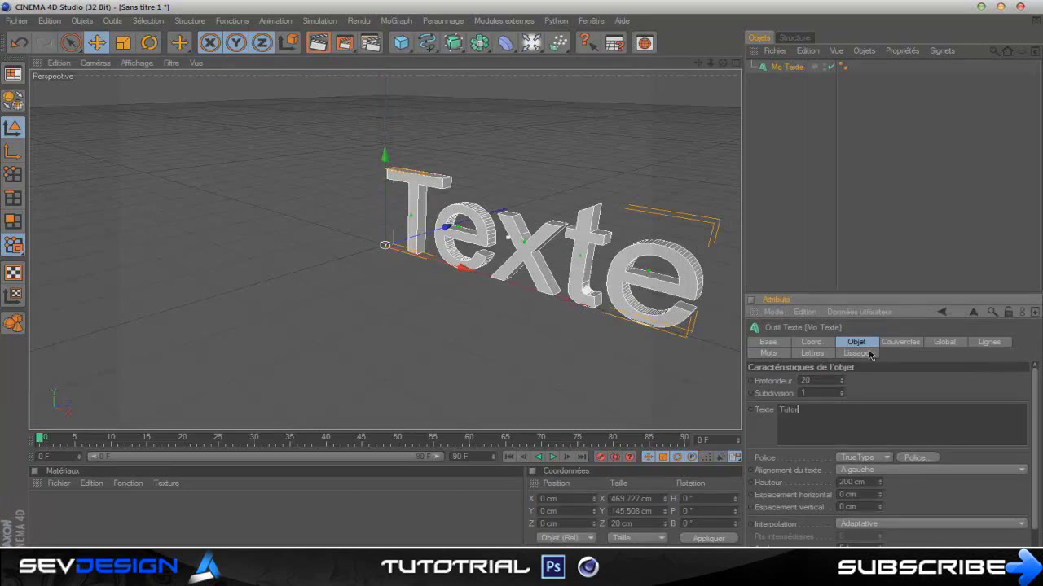
{"action": "left_click", "coordinate": [918, 235]}
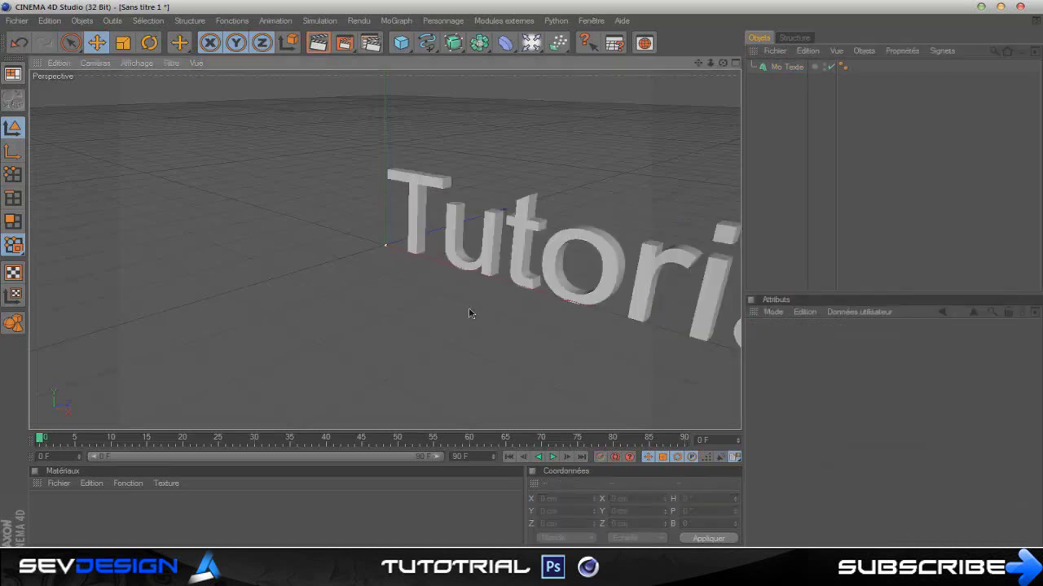
- Set the font of the Mo Texte object to Champagne & Limousines
{"action": "scroll", "coordinate": [521, 347], "scroll_direction": "down", "scroll_amount": 5}
{"action": "left_click", "coordinate": [799, 69]}
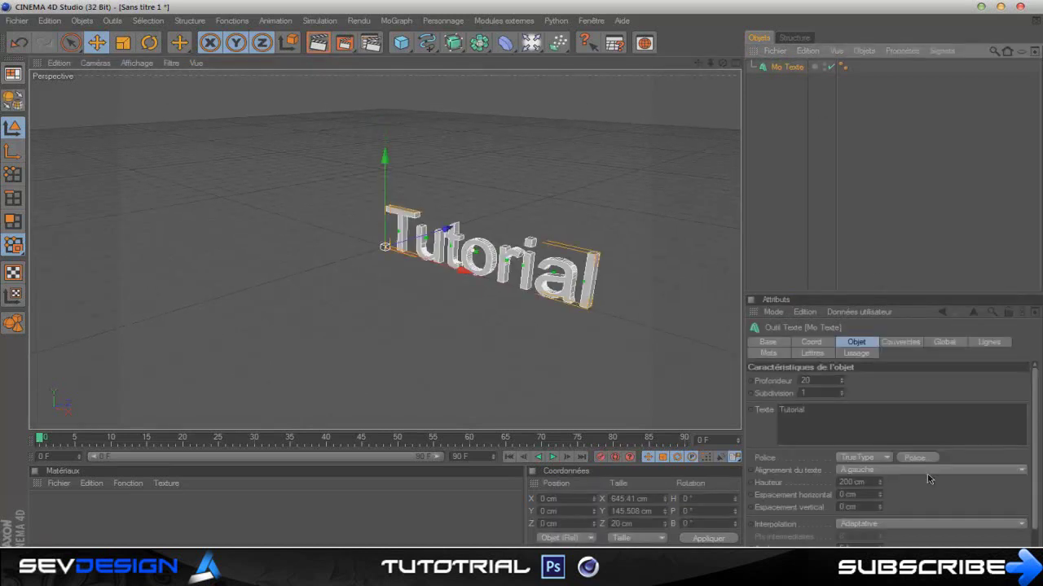
{"action": "left_click", "coordinate": [915, 457]}
{"action": "type", "text": "ch"}
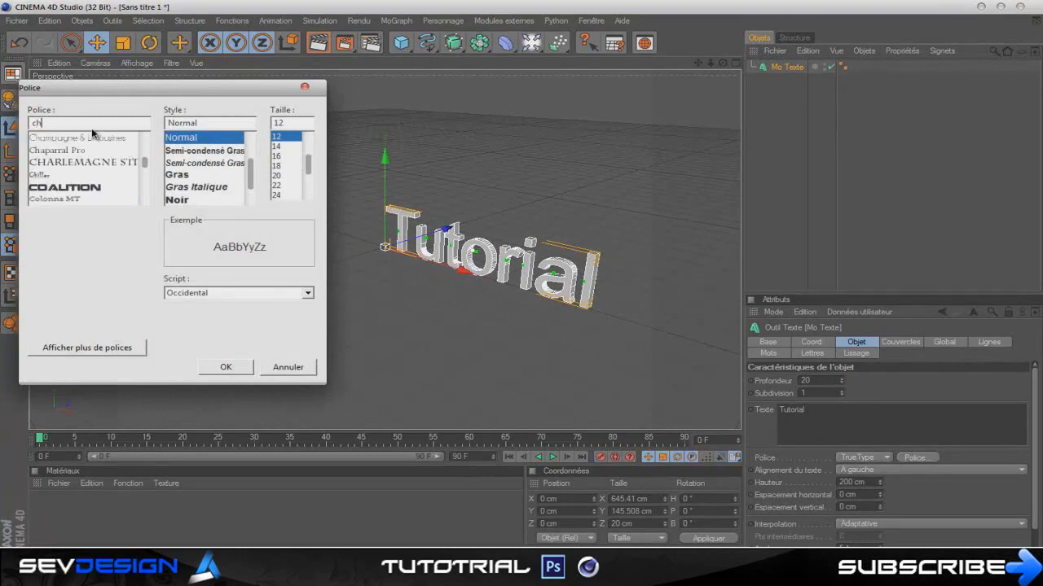
{"action": "left_click", "coordinate": [93, 136]}
{"action": "left_click", "coordinate": [236, 369]}
- Set the text's start and end caps to Couvercle et biseau, with the bevel type 1 étape
{"action": "scroll", "coordinate": [564, 299], "scroll_direction": "down", "scroll_amount": 3}
{"action": "scroll", "coordinate": [600, 200], "scroll_direction": "up", "scroll_amount": 6}
{"action": "mouse_move", "coordinate": [523, 289]}
{"action": "left_mouse_down", "text": "alt"}
{"action": "mouse_move", "coordinate": [540, 294]}
{"action": "mouse_move", "coordinate": [491, 281]}
{"action": "mouse_move", "coordinate": [512, 274]}
{"action": "mouse_move", "coordinate": [521, 280]}
{"action": "mouse_move", "coordinate": [470, 288]}
{"action": "mouse_move", "coordinate": [523, 284]}
{"action": "left_mouse_up", "text": "alt"}
{"action": "left_click_drag", "start_coordinate": [697, 64], "coordinate": [449, 301]}
{"action": "scroll", "coordinate": [621, 195], "scroll_direction": "up", "scroll_amount": 3}
{"action": "left_click_drag", "start_coordinate": [731, 64], "coordinate": [524, 284]}
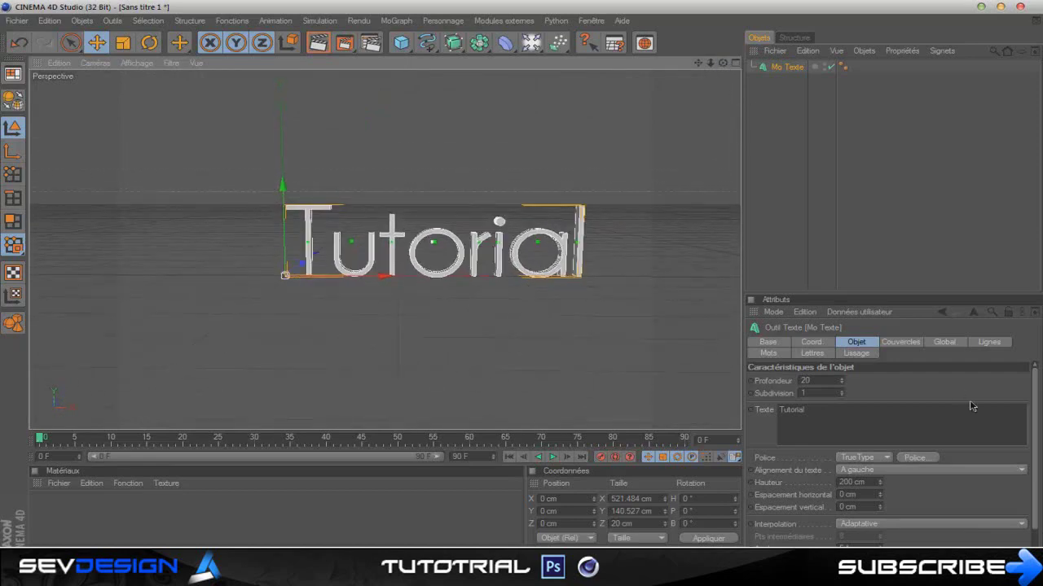
{"action": "left_click", "coordinate": [914, 348]}
{"action": "left_click", "coordinate": [867, 343]}
{"action": "left_click", "coordinate": [900, 344]}
{"action": "left_click", "coordinate": [899, 380]}
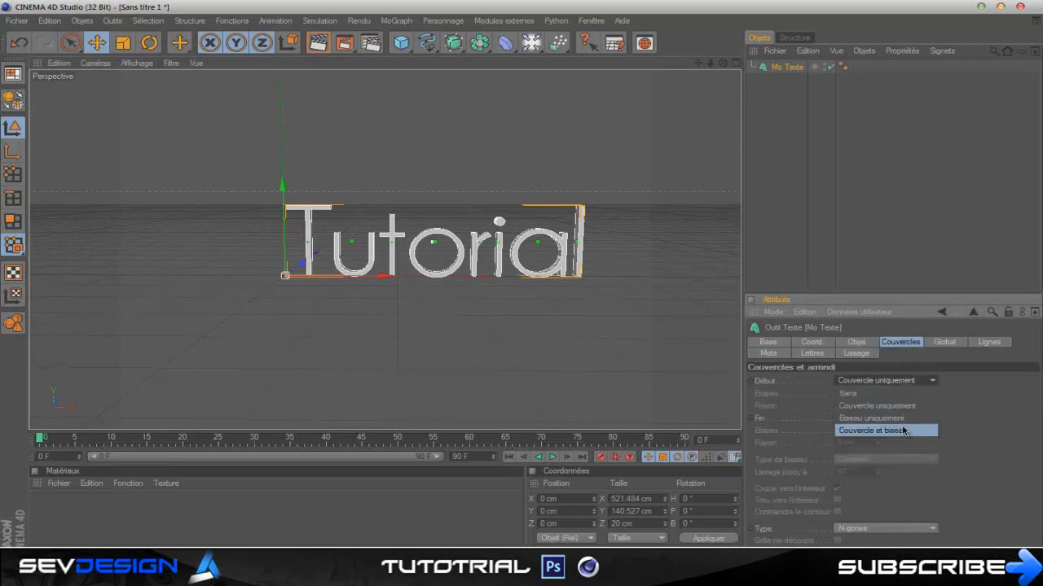
{"action": "left_click", "coordinate": [901, 431]}
{"action": "left_click", "coordinate": [910, 417]}
{"action": "left_click", "coordinate": [904, 468]}
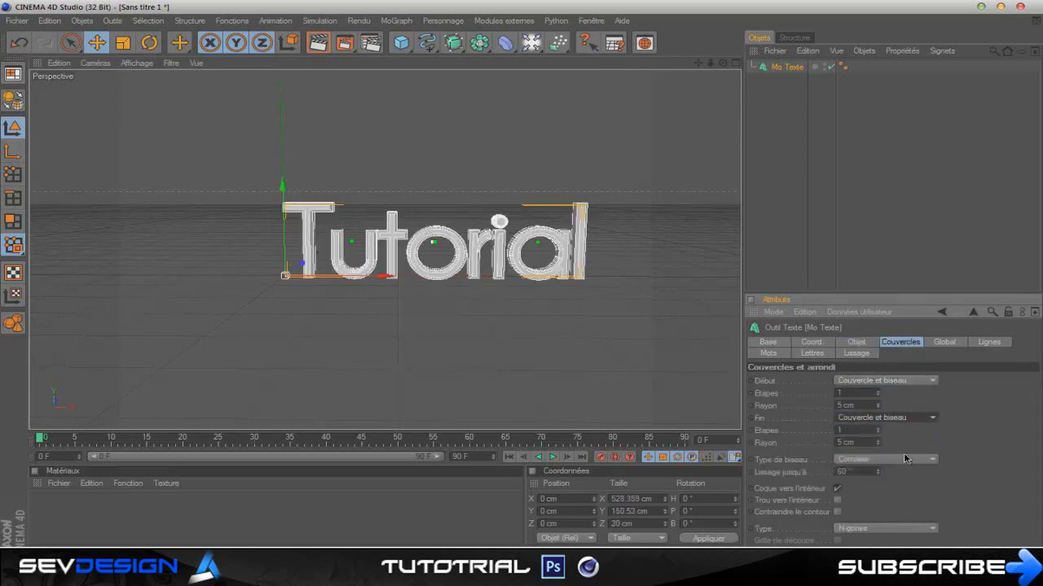
{"action": "left_click", "coordinate": [907, 460]}
{"action": "left_click", "coordinate": [891, 521]}
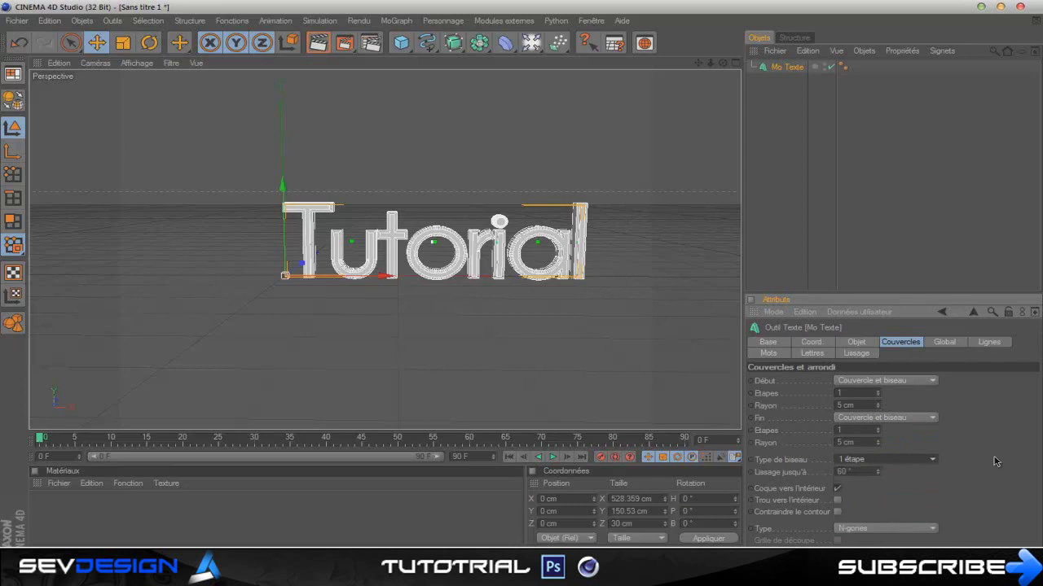
- Render the perspective view to preview the bevelled "Tutorial" text, repeating the preview from closer up
{"action": "left_click_drag", "start_coordinate": [697, 64], "coordinate": [444, 286]}
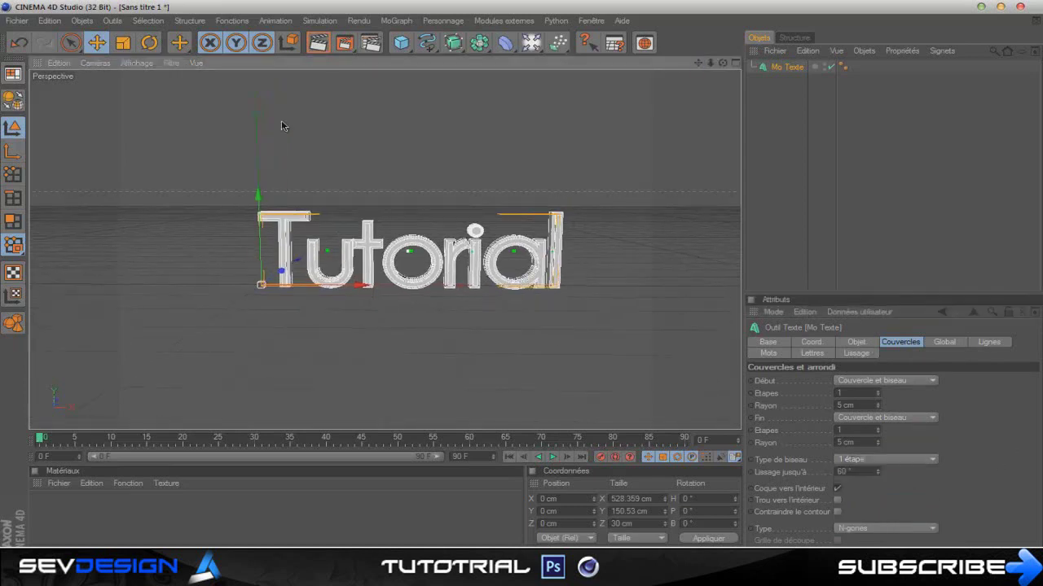
{"action": "left_click", "coordinate": [317, 42]}
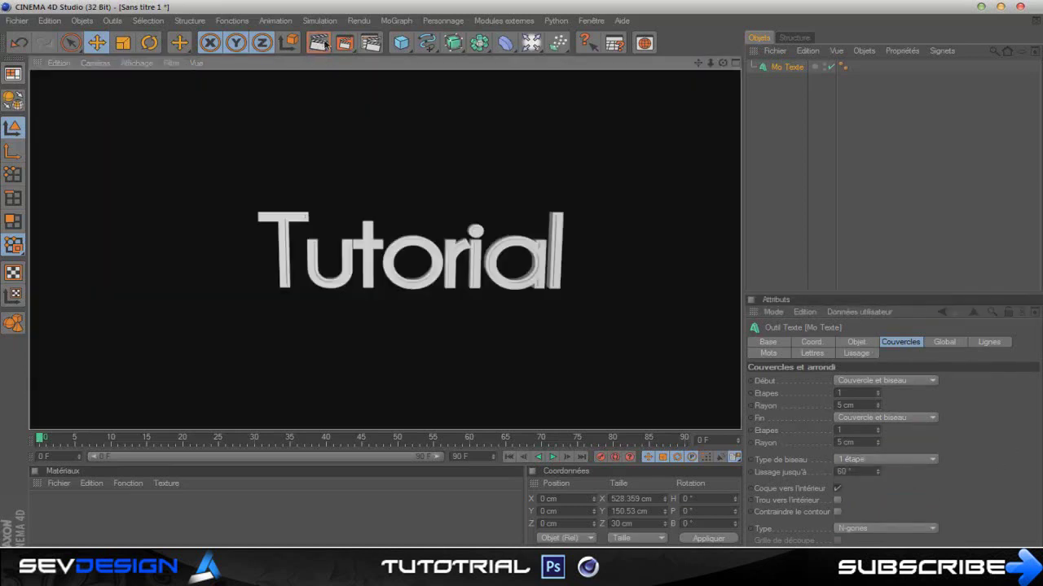
{"action": "scroll", "coordinate": [421, 187], "scroll_direction": "up", "scroll_amount": 4}
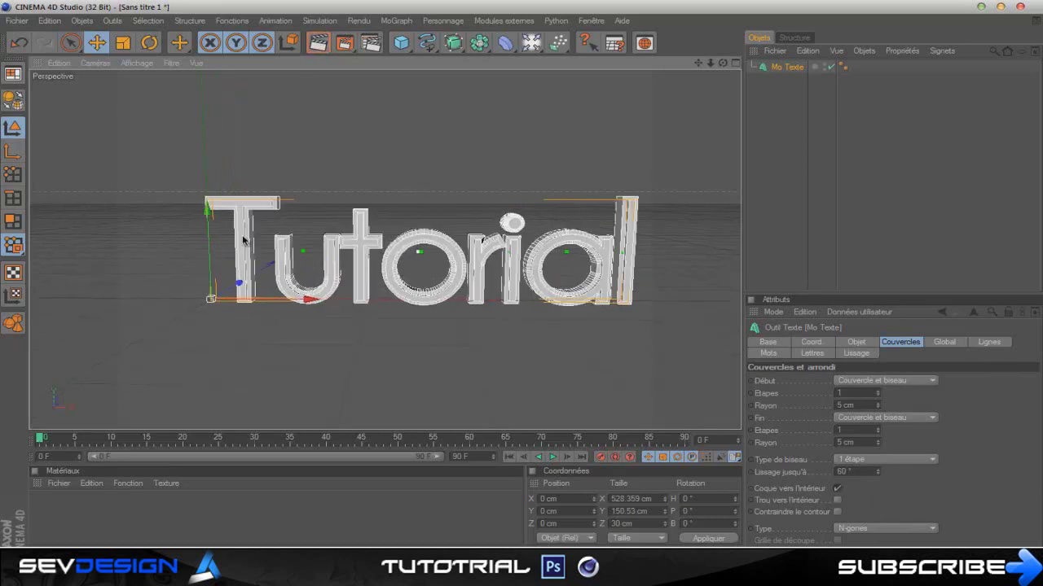
{"action": "key", "text": "ctrl+r"}
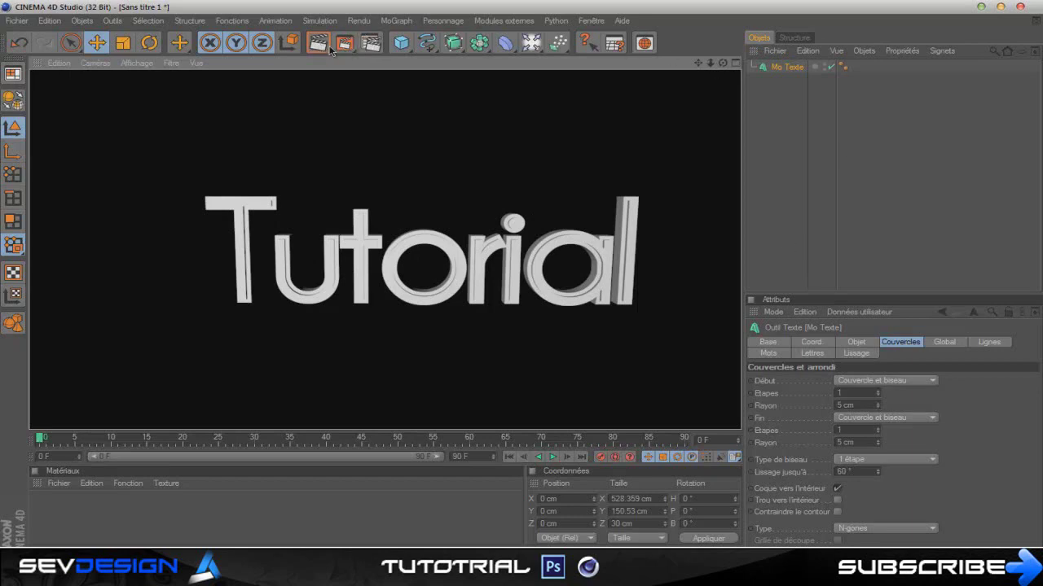
- Set the render output to the 1920 x 1200 screen preset in the render settings
{"action": "left_click", "coordinate": [370, 43]}
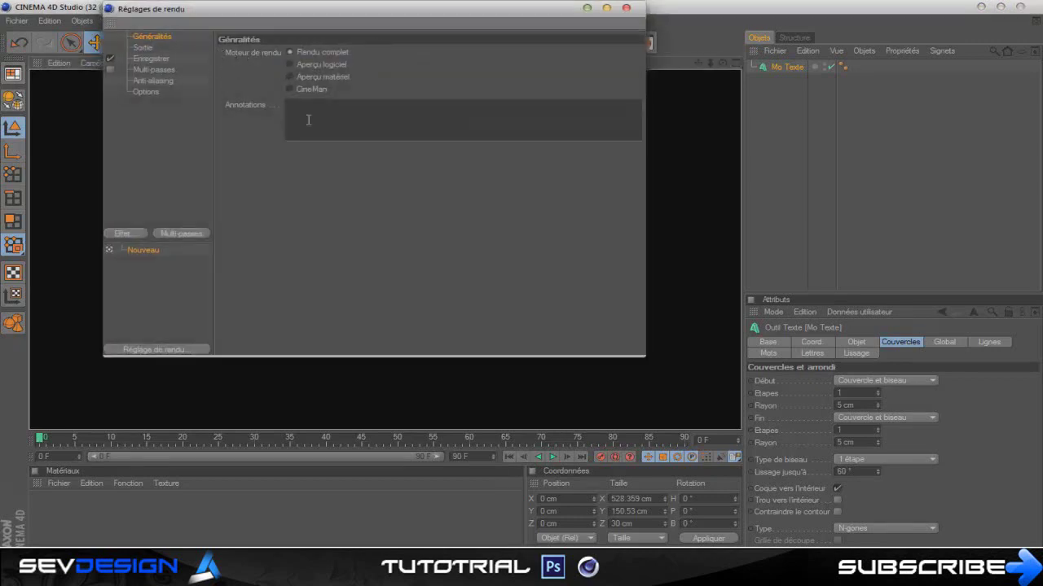
{"action": "left_click", "coordinate": [143, 48]}
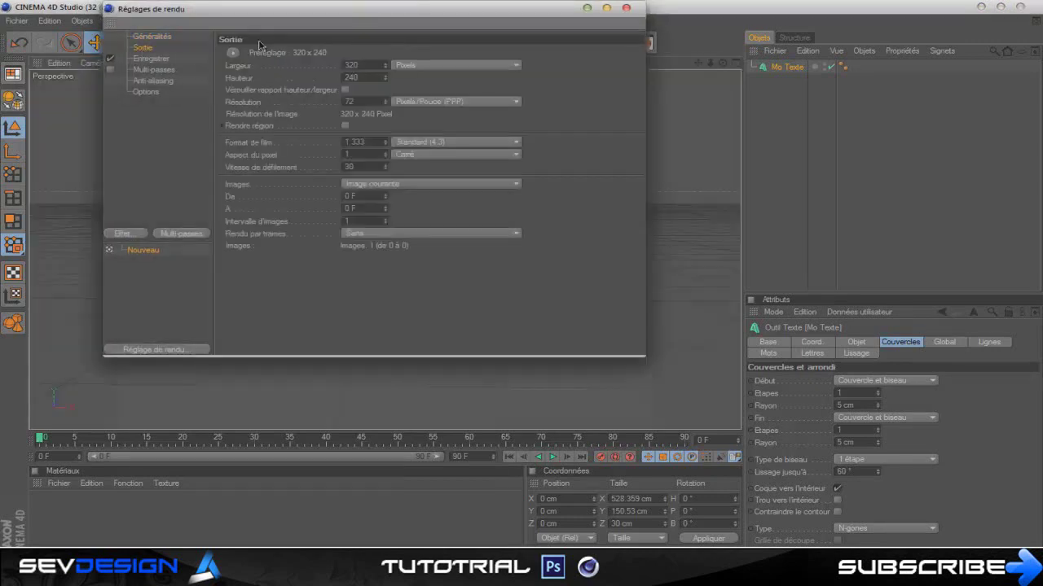
{"action": "left_click", "coordinate": [232, 55]}
{"action": "mouse_move", "coordinate": [261, 66]}
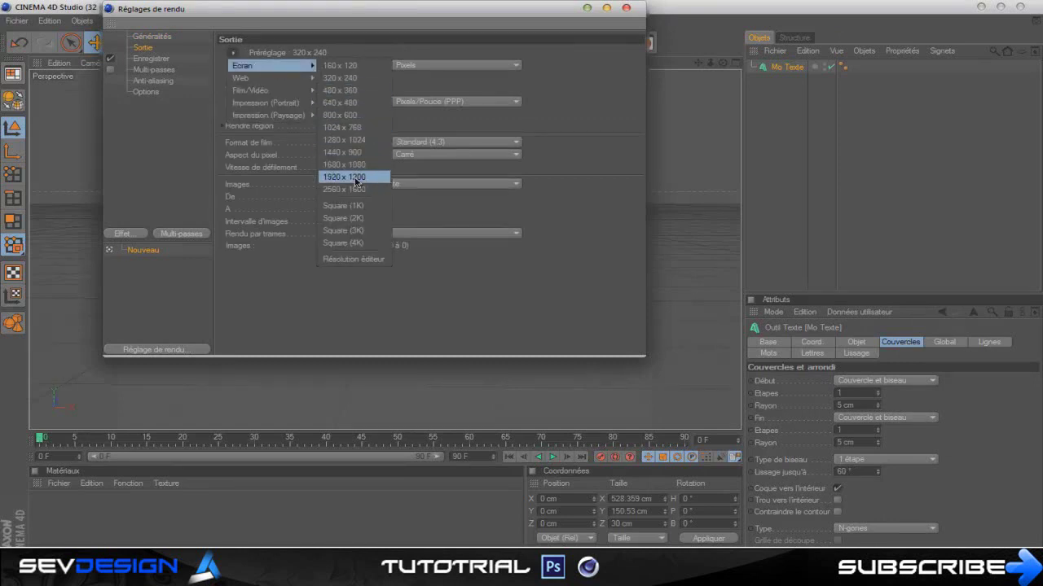
{"action": "left_click", "coordinate": [356, 179]}
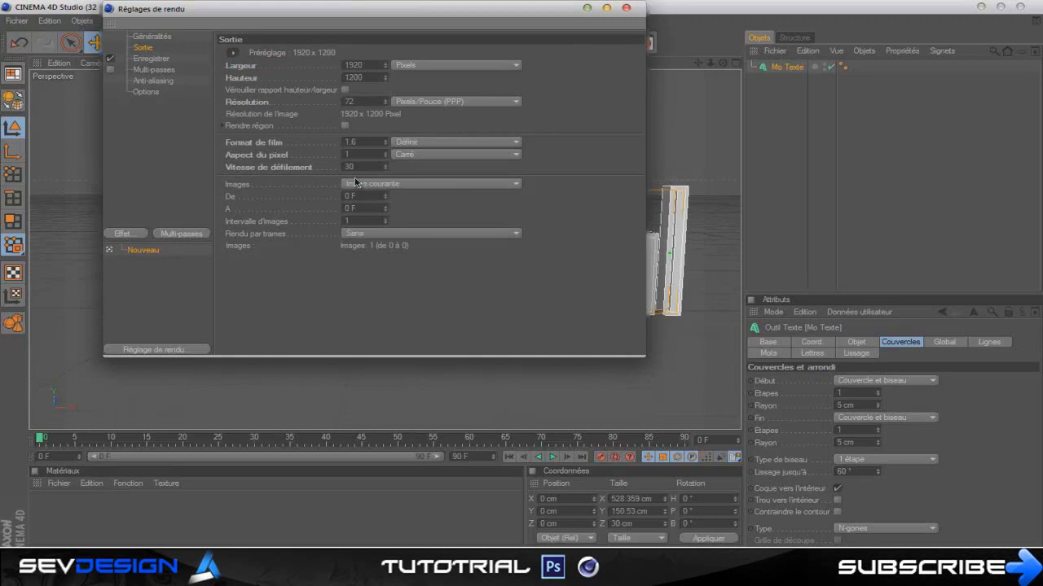
- Enable the alpha channel for the saved render and set its file format to PNG
{"action": "left_click", "coordinate": [152, 60]}
{"action": "left_click", "coordinate": [315, 141]}
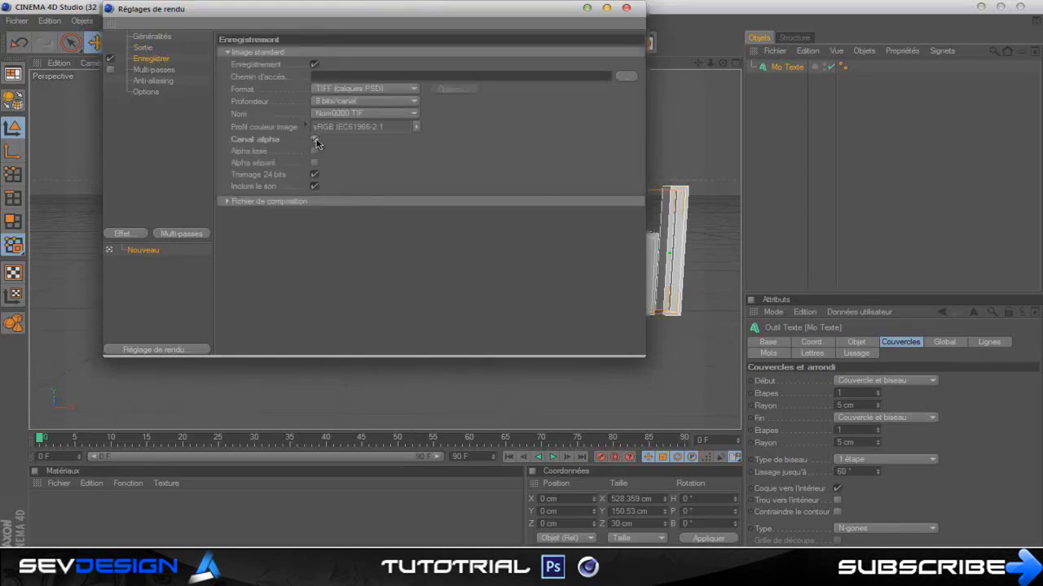
{"action": "left_click", "coordinate": [363, 89]}
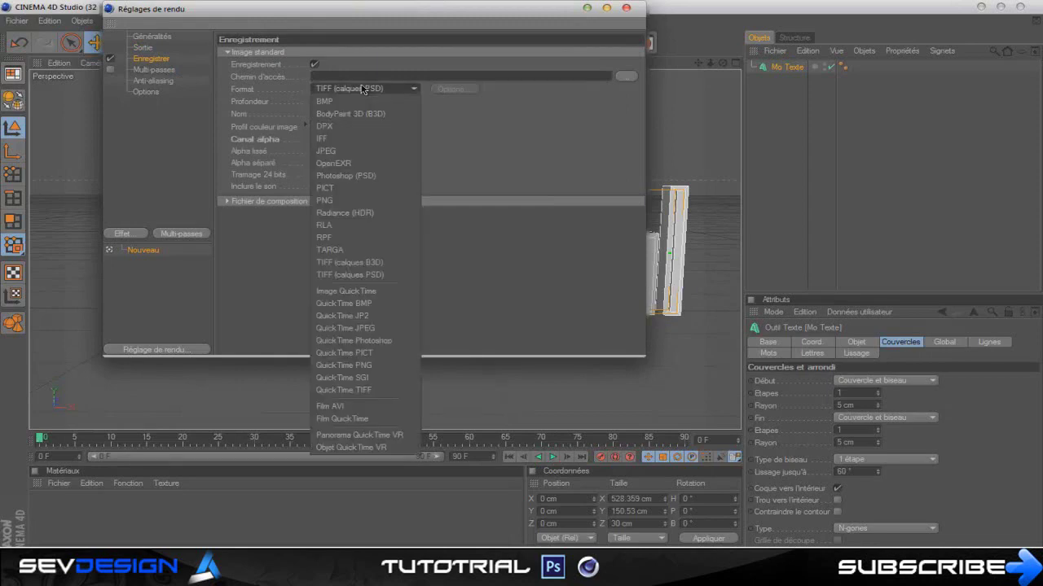
{"action": "left_click", "coordinate": [332, 202]}
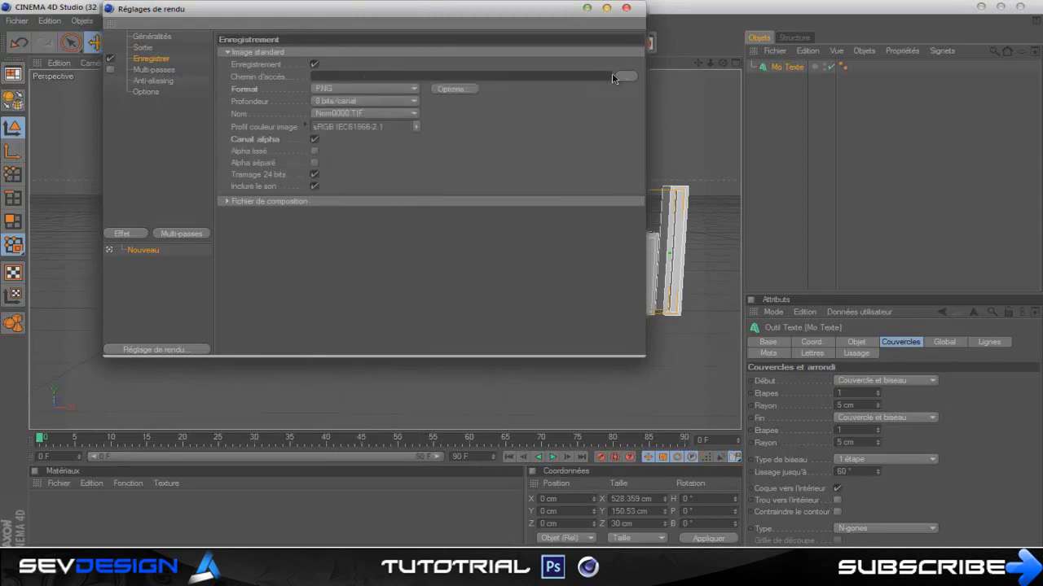
- Set the render's anti-aliasing to Au mieux
{"action": "left_click", "coordinate": [155, 71]}
{"action": "left_click", "coordinate": [159, 81]}
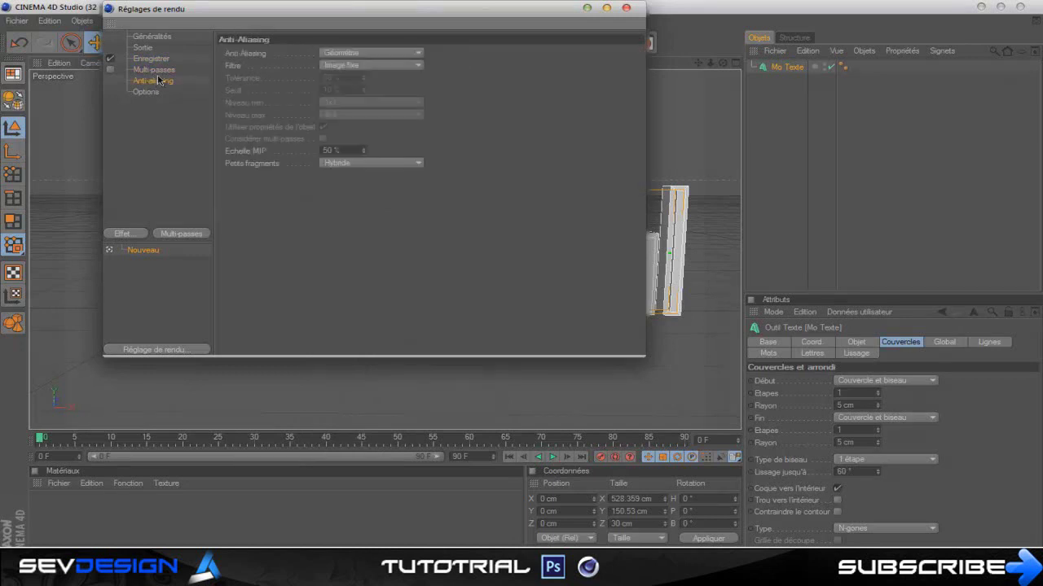
{"action": "left_click", "coordinate": [400, 54]}
{"action": "left_click", "coordinate": [412, 87]}
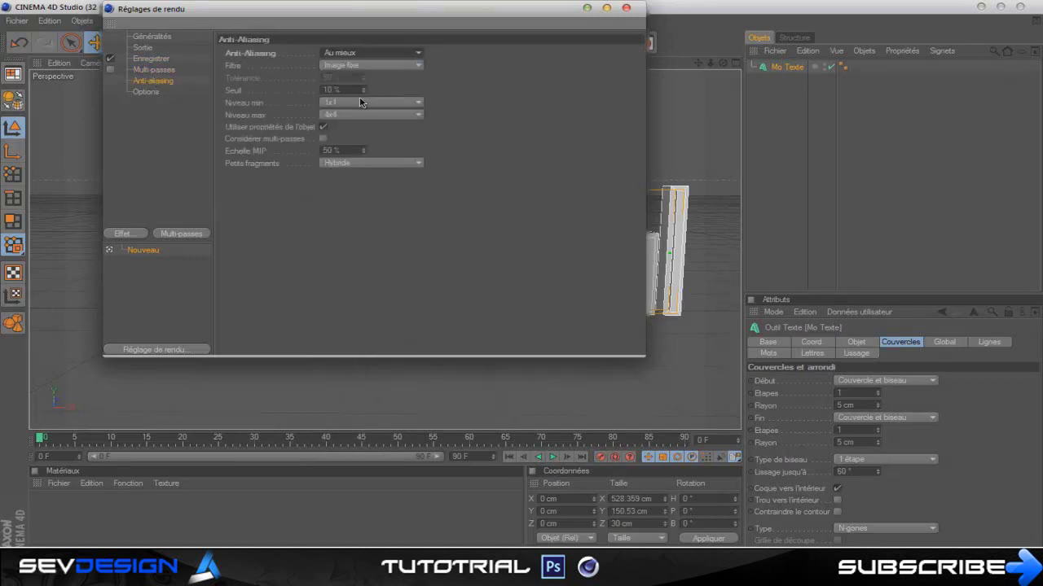
- Set the anti-aliasing's Niveau min to 2x2 and close the render settings
{"action": "left_click", "coordinate": [359, 103]}
{"action": "left_click", "coordinate": [351, 128]}
{"action": "left_click", "coordinate": [625, 8]}
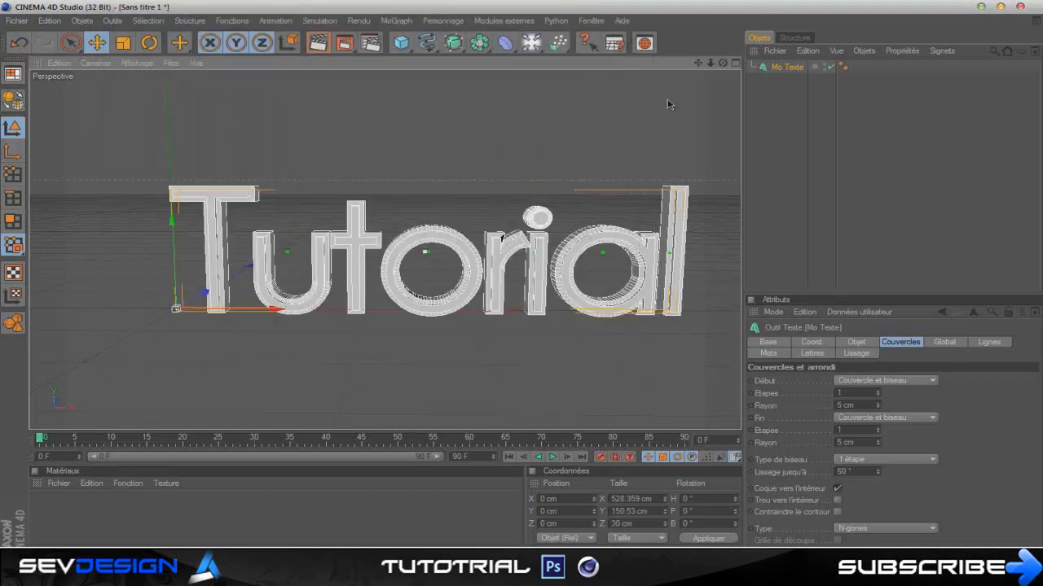
- Create a new material and open it in the material editor
{"action": "left_click_drag", "start_coordinate": [698, 67], "coordinate": [502, 207]}
{"action": "left_click_drag", "start_coordinate": [698, 64], "coordinate": [710, 65]}
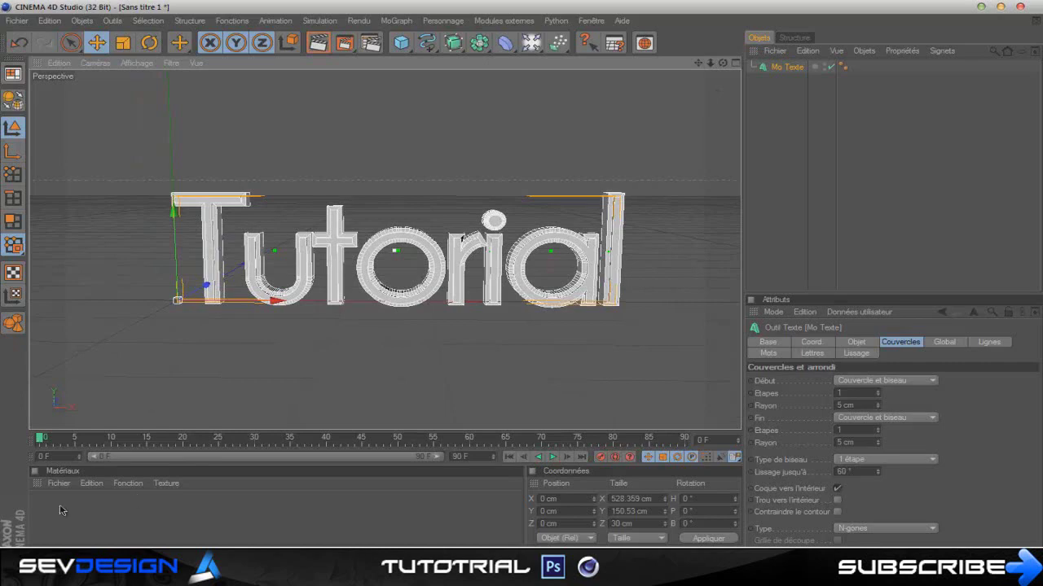
{"action": "left_click", "coordinate": [59, 483]}
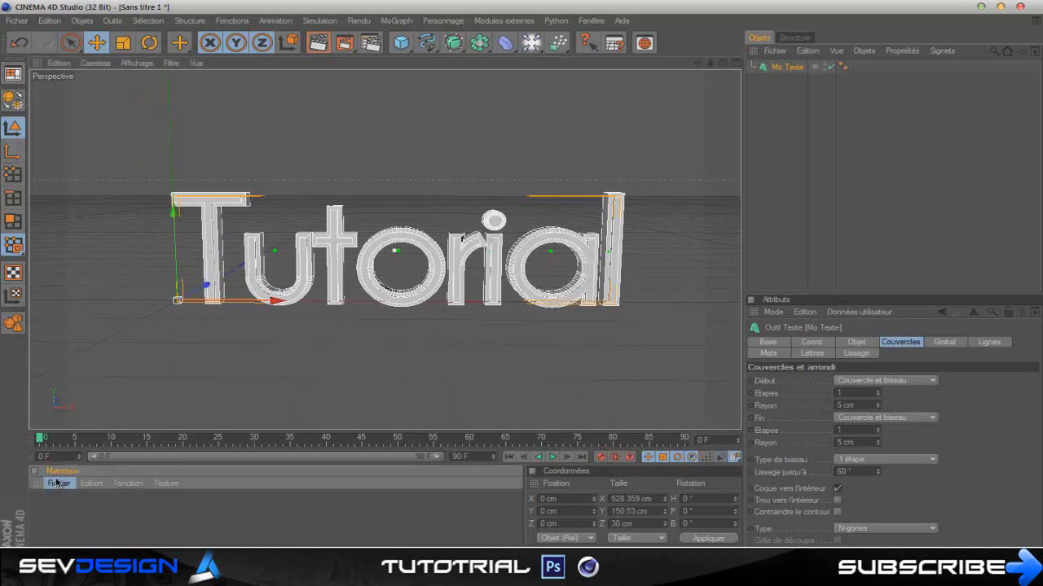
{"action": "left_click", "coordinate": [96, 324]}
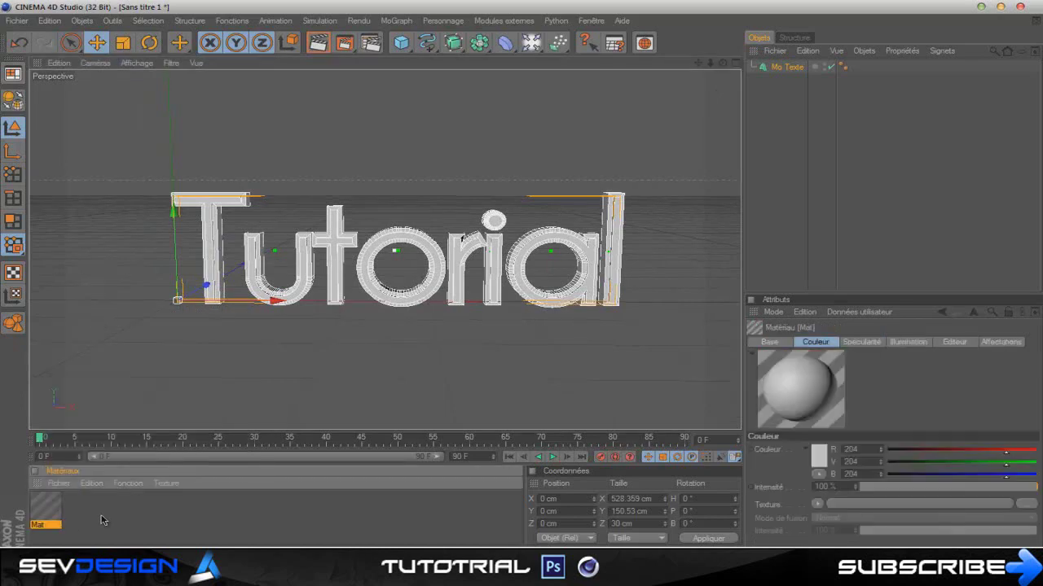
{"action": "double_click", "coordinate": [48, 509]}
- Set the material's colour to dark red with R 161, V 6 and B 6
{"action": "left_click", "coordinate": [386, 140]}
{"action": "mouse_move", "coordinate": [370, 122]}
{"action": "left_mouse_down"}
{"action": "mouse_move", "coordinate": [382, 106]}
{"action": "mouse_move", "coordinate": [385, 118]}
{"action": "left_mouse_up"}
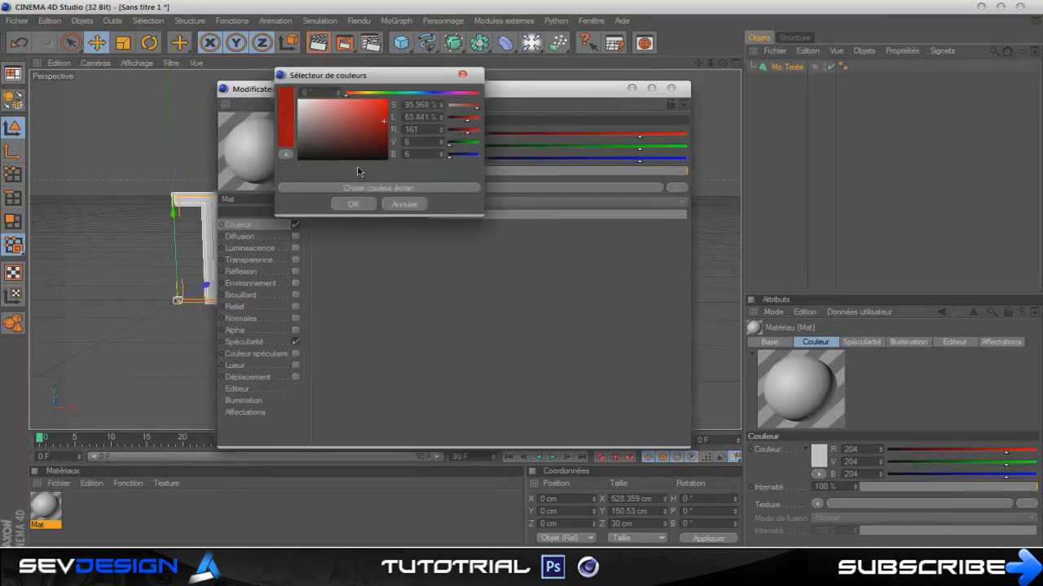
{"action": "left_click", "coordinate": [352, 204]}
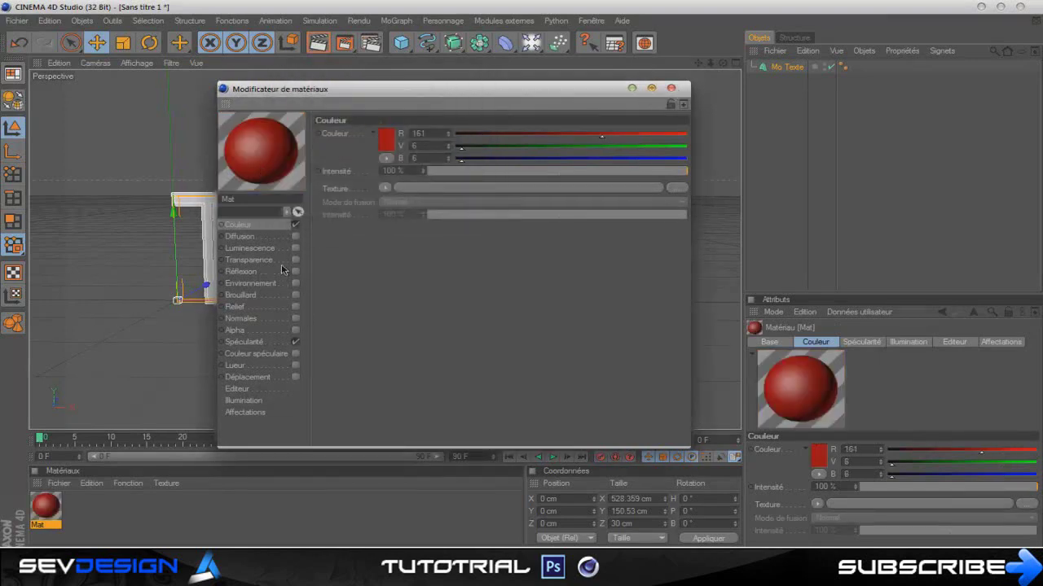
- Set the material's colour to grey (R, V and B 175) and enable its Réflexion channel at a reduced intensity
{"action": "left_click", "coordinate": [394, 150]}
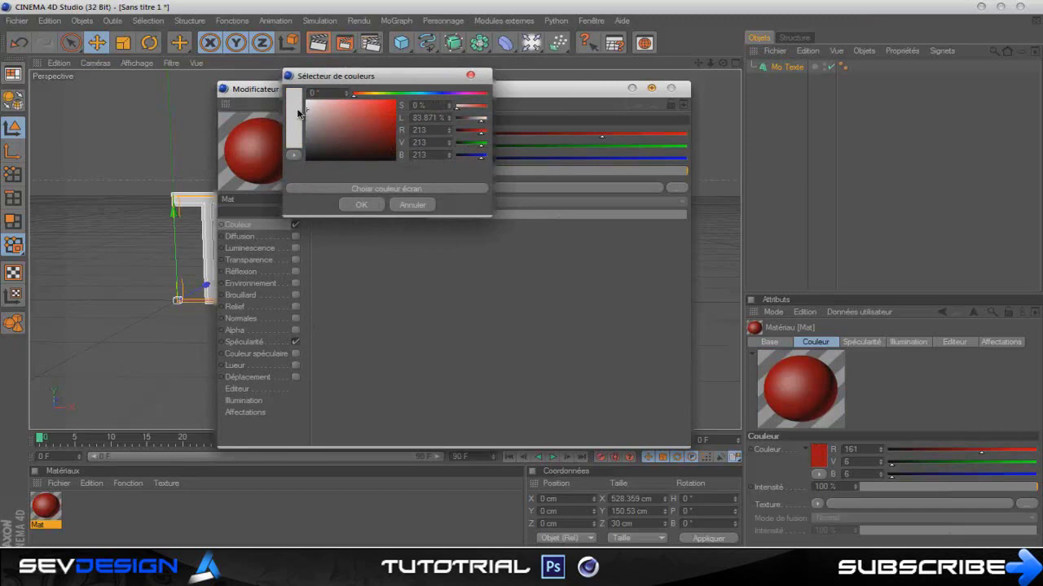
{"action": "left_click", "coordinate": [360, 204]}
{"action": "left_click", "coordinate": [262, 259]}
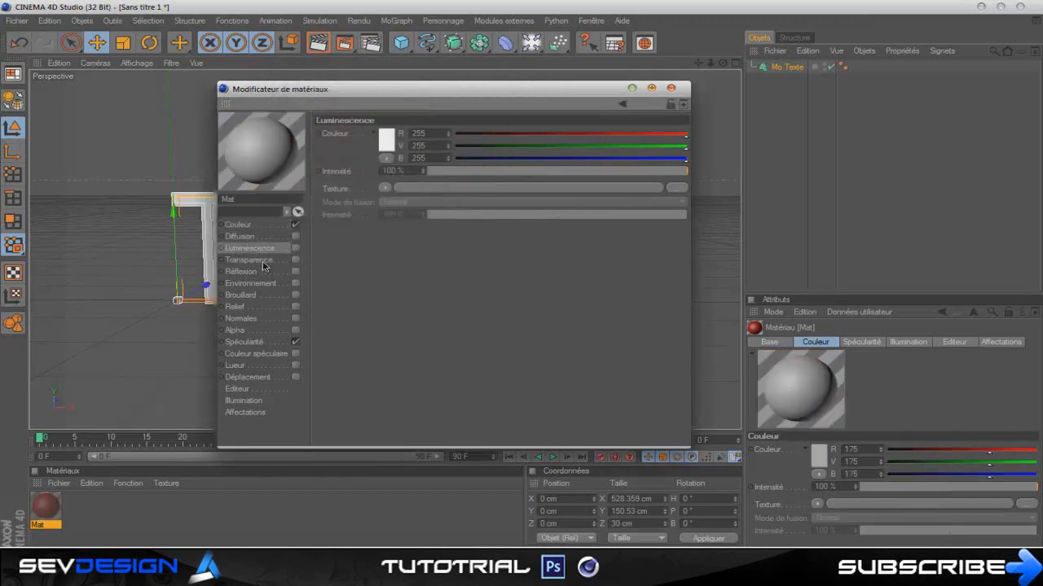
{"action": "left_click", "coordinate": [263, 272]}
{"action": "left_click", "coordinate": [295, 272]}
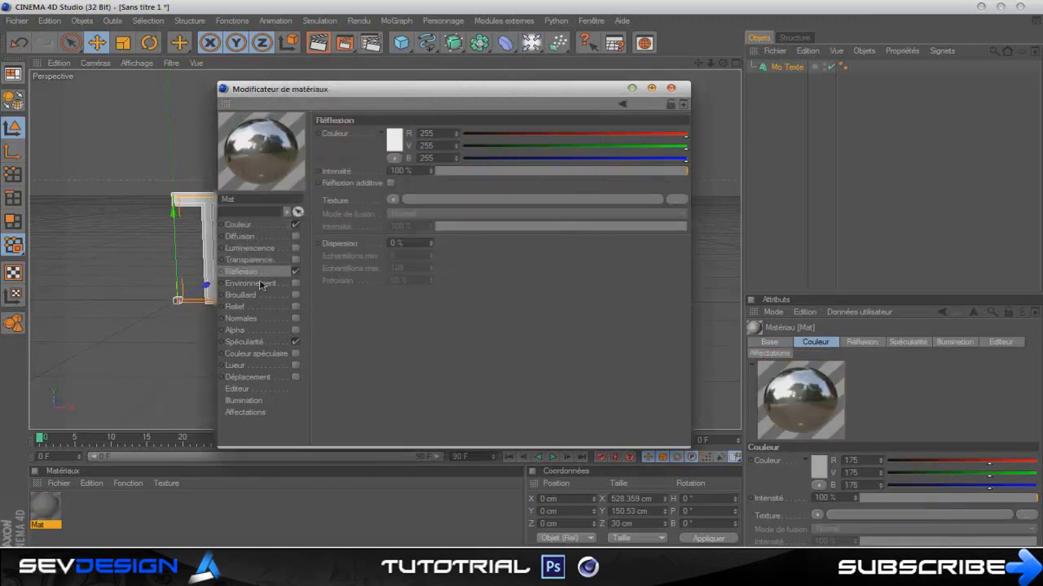
{"action": "mouse_move", "coordinate": [551, 174]}
{"action": "left_mouse_down"}
{"action": "mouse_move", "coordinate": [437, 171]}
{"action": "mouse_move", "coordinate": [705, 170]}
{"action": "mouse_move", "coordinate": [547, 173]}
{"action": "left_mouse_up"}
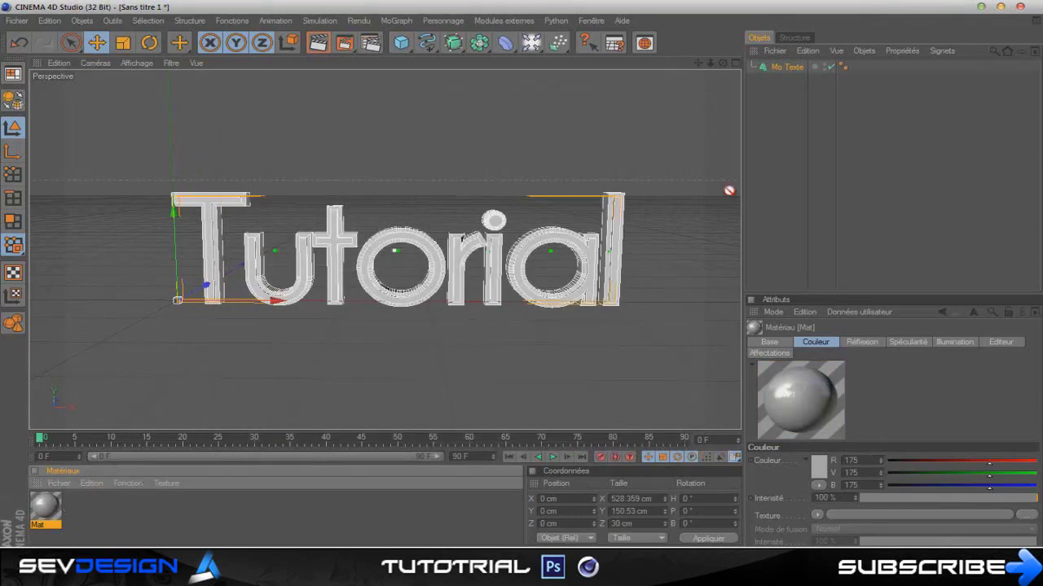
- Apply the grey reflective material to the Mo Texte object and render the perspective view as a preview
{"action": "left_click_drag", "start_coordinate": [820, 70], "coordinate": [820, 70]}
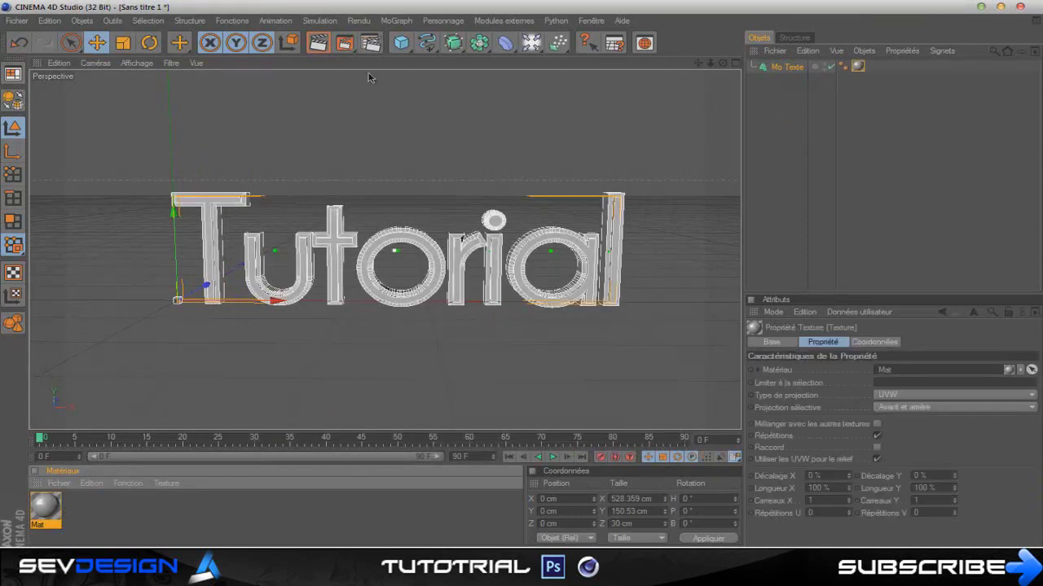
{"action": "left_click", "coordinate": [319, 44]}
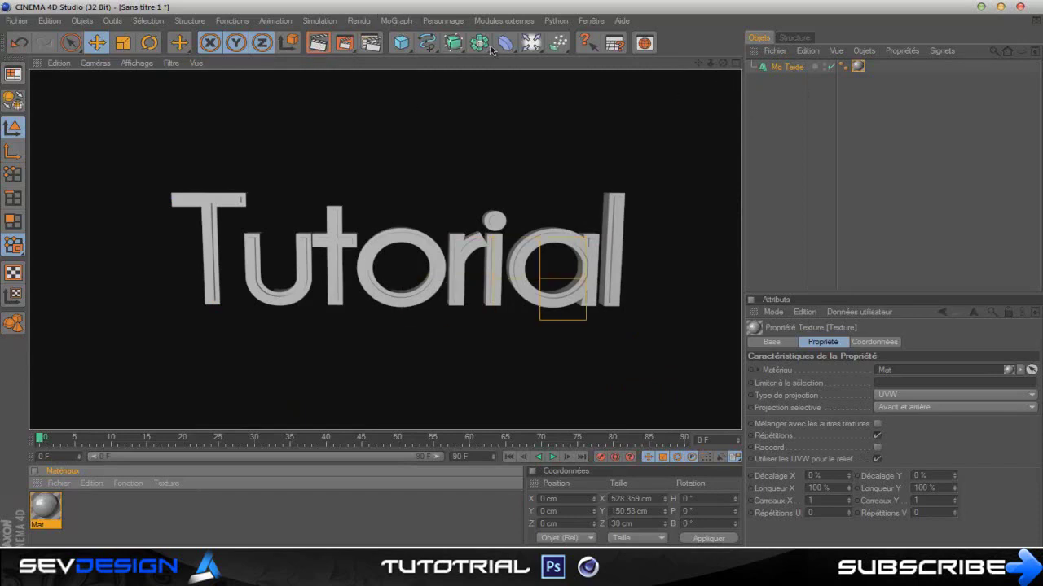
- Add a spot light and move it in front of the text to about X 278 cm and Z -2790 cm
{"action": "left_click", "coordinate": [535, 46]}
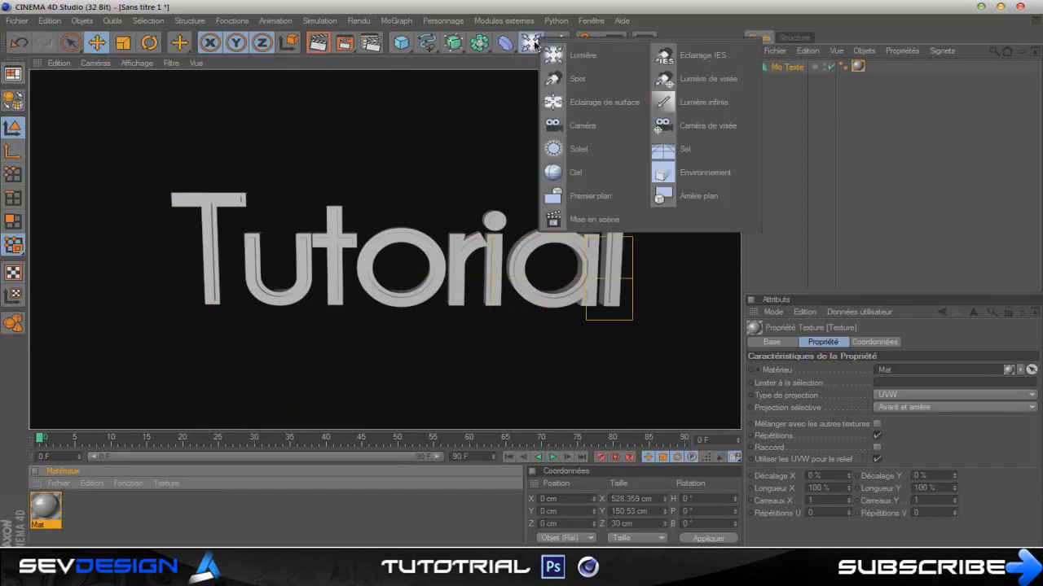
{"action": "left_click", "coordinate": [593, 79]}
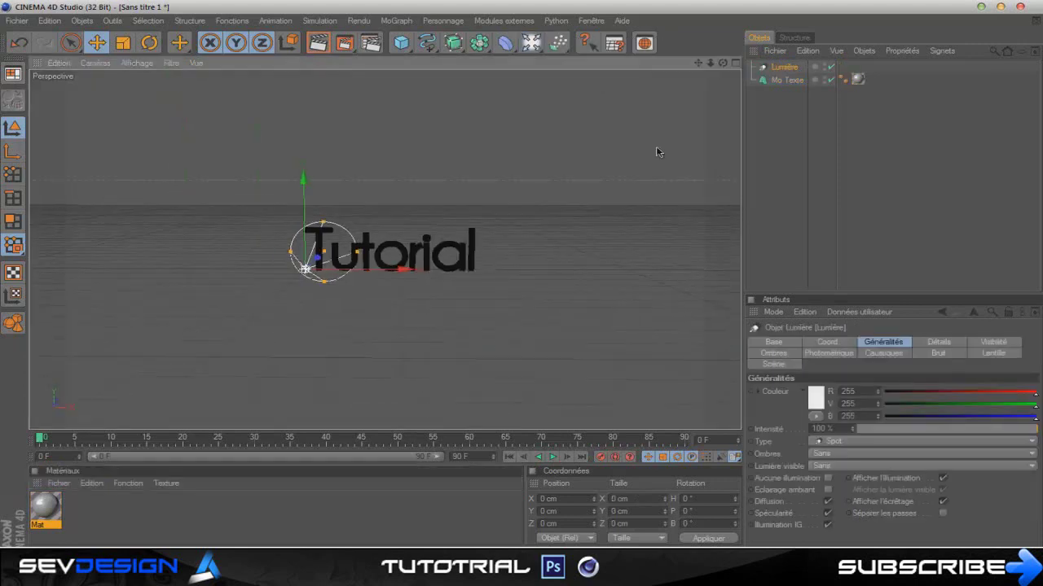
{"action": "scroll", "coordinate": [363, 283], "scroll_direction": "down", "scroll_amount": 3}
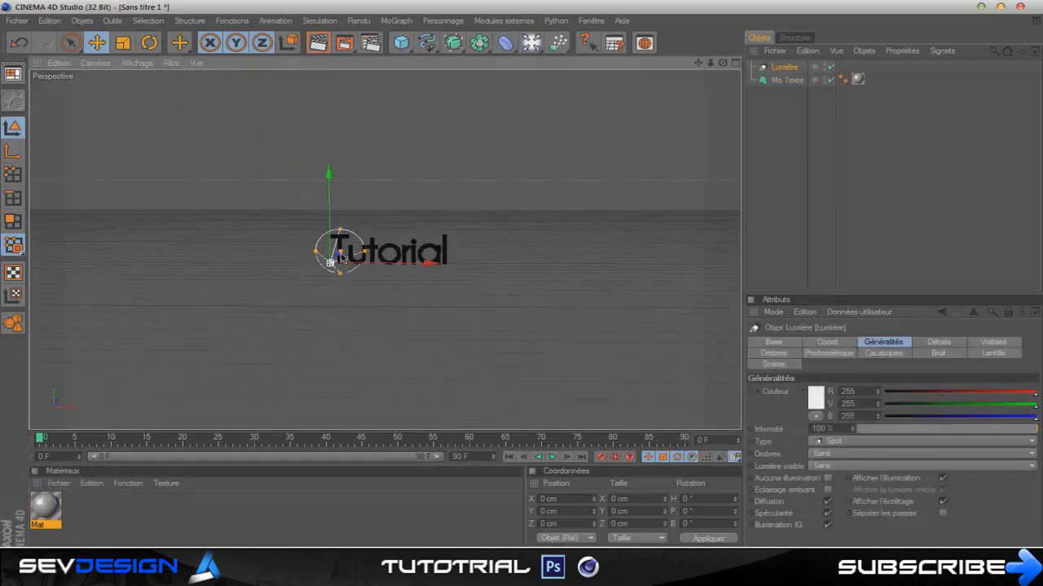
{"action": "scroll", "coordinate": [359, 257], "scroll_direction": "up", "scroll_amount": 4}
{"action": "left_click_drag", "start_coordinate": [289, 271], "coordinate": [636, 60]}
{"action": "left_click_drag", "start_coordinate": [725, 67], "coordinate": [291, 507]}
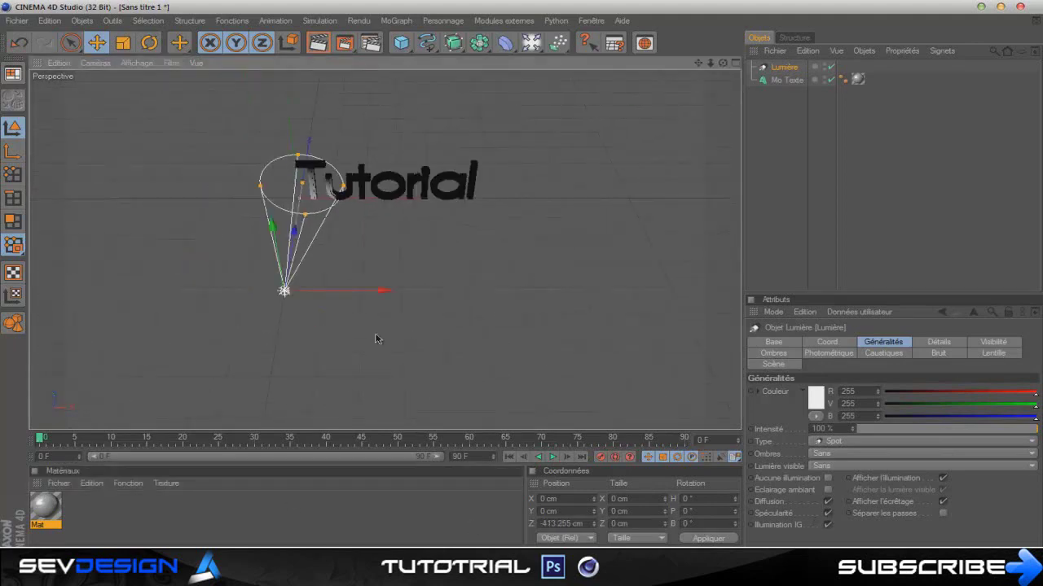
{"action": "scroll", "coordinate": [375, 335], "scroll_direction": "down", "scroll_amount": 5}
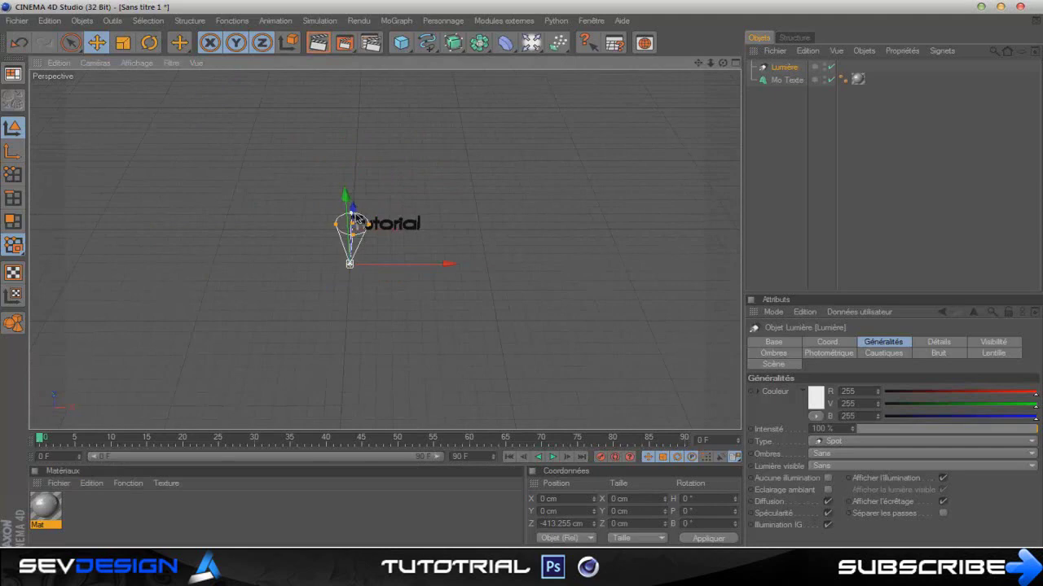
{"action": "left_click_drag", "start_coordinate": [355, 212], "coordinate": [522, 295]}
{"action": "scroll", "coordinate": [392, 217], "scroll_direction": "down", "scroll_amount": 6}
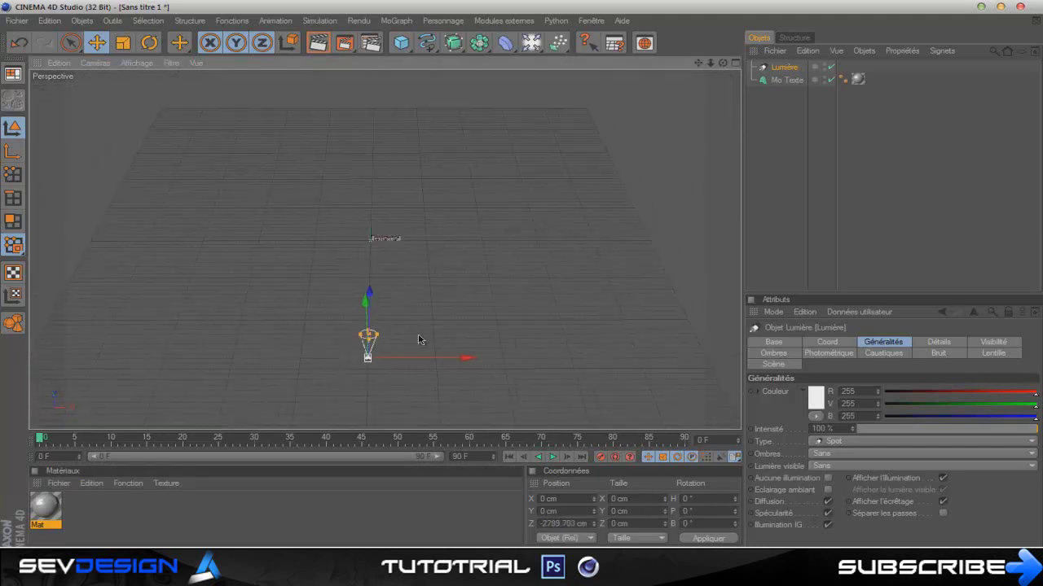
{"action": "left_click_drag", "start_coordinate": [457, 360], "coordinate": [504, 285]}
- Frame the whole "Tutorial" text from the front and render it in the Visualiseur
{"action": "scroll", "coordinate": [436, 220], "scroll_direction": "up", "scroll_amount": 6}
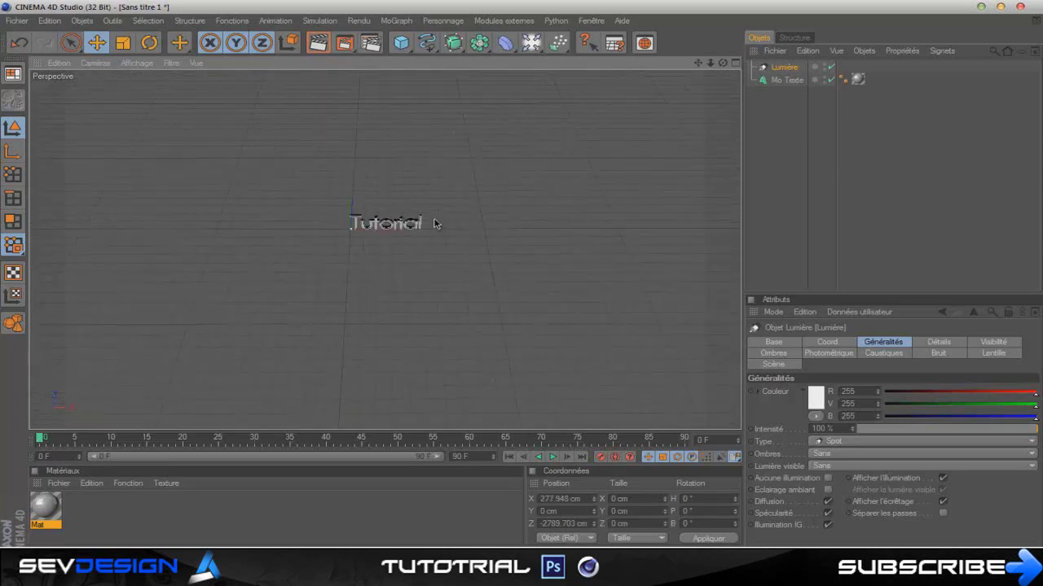
{"action": "scroll", "coordinate": [398, 216], "scroll_direction": "up", "scroll_amount": 5}
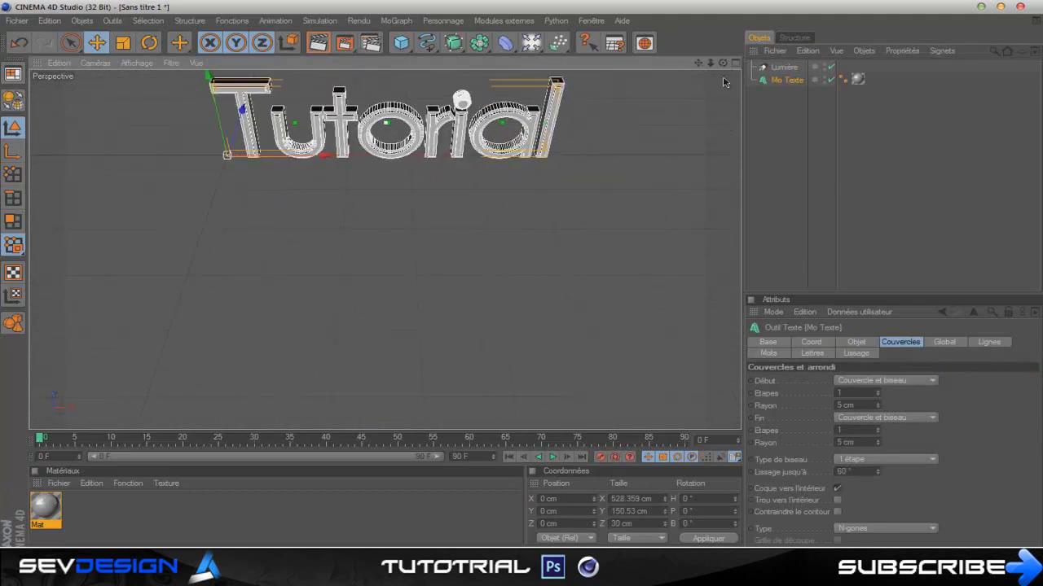
{"action": "left_click_drag", "start_coordinate": [722, 64], "coordinate": [689, 54]}
{"action": "scroll", "coordinate": [580, 119], "scroll_direction": "up", "scroll_amount": 2}
{"action": "mouse_move", "coordinate": [524, 281]}
{"action": "left_mouse_down"}
{"action": "mouse_move", "coordinate": [516, 344]}
{"action": "mouse_move", "coordinate": [523, 287]}
{"action": "mouse_move", "coordinate": [694, 34]}
{"action": "mouse_move", "coordinate": [523, 281]}
{"action": "left_mouse_up"}
{"action": "left_click_drag", "start_coordinate": [699, 65], "coordinate": [524, 284]}
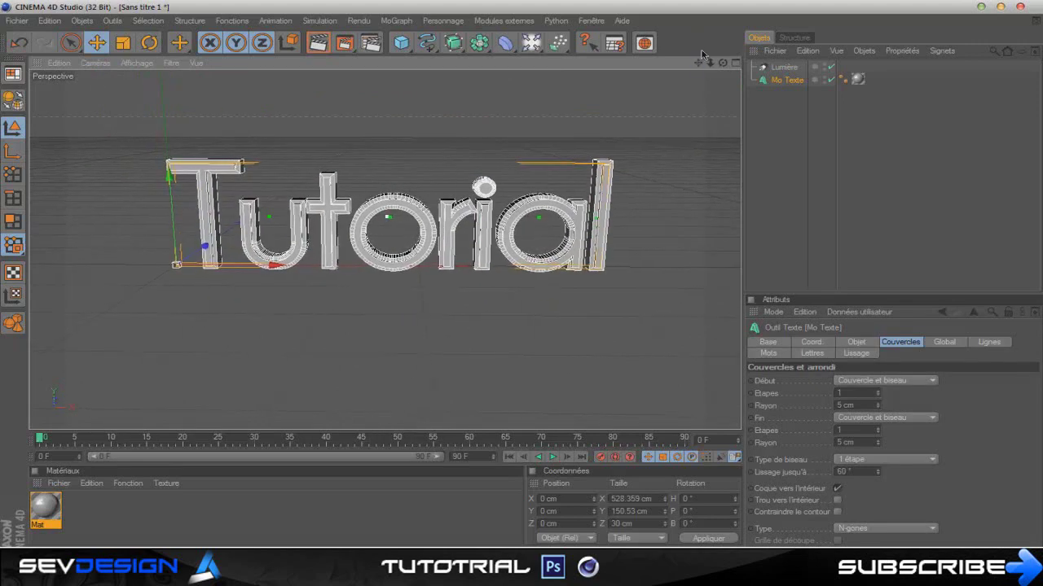
{"action": "left_click_drag", "start_coordinate": [725, 68], "coordinate": [520, 281]}
{"action": "scroll", "coordinate": [430, 230], "scroll_direction": "up", "scroll_amount": 2}
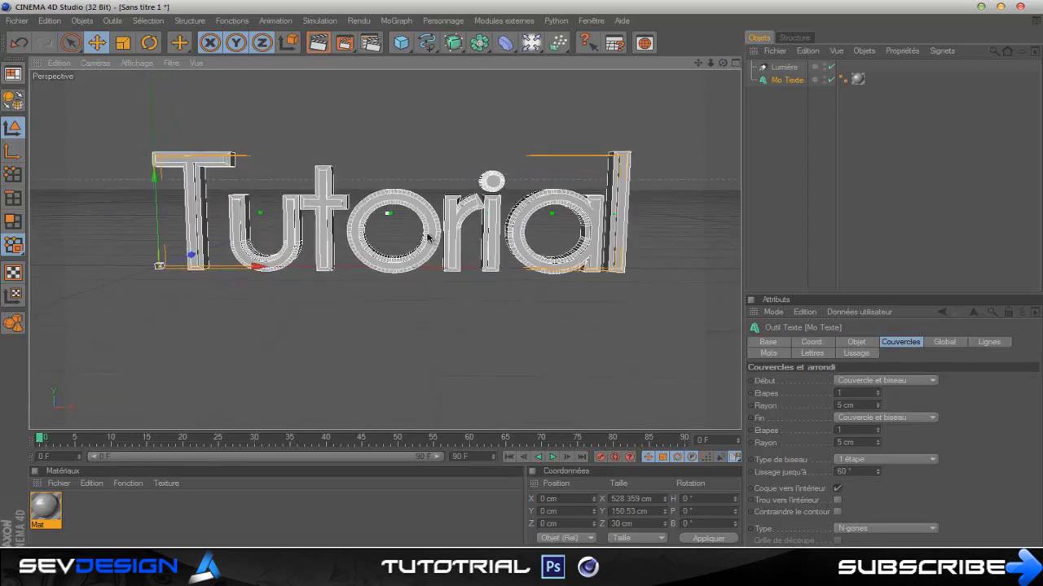
{"action": "scroll", "coordinate": [428, 235], "scroll_direction": "down", "scroll_amount": 3}
{"action": "left_click_drag", "start_coordinate": [698, 63], "coordinate": [711, 97]}
{"action": "left_click", "coordinate": [343, 45]}
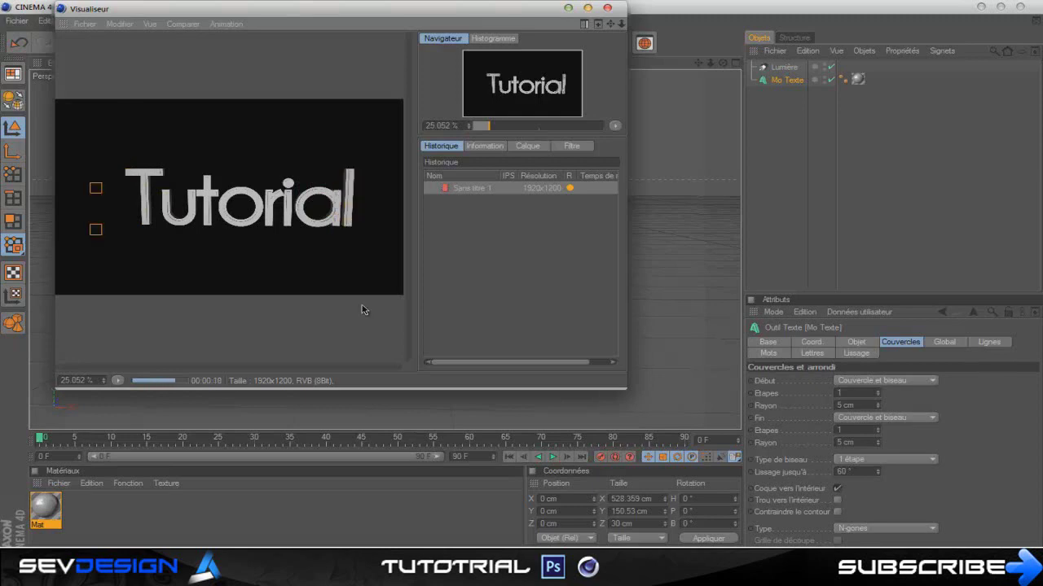
- Save the render as the PNG "Sans titre 1" with Canal alpha in the YouTube folder and close the Visualiseur
{"action": "left_click", "coordinate": [86, 25]}
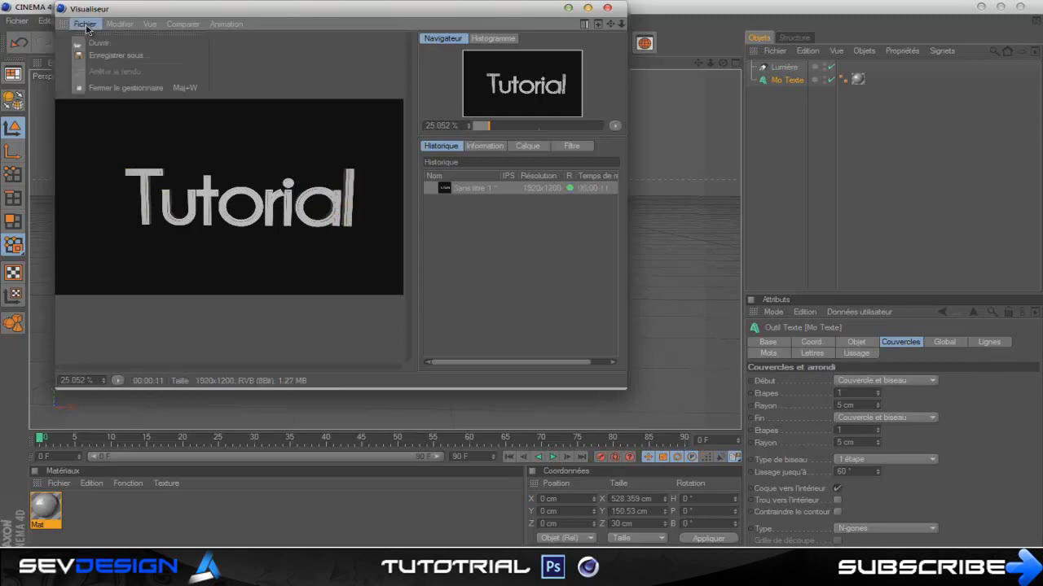
{"action": "left_click", "coordinate": [115, 55]}
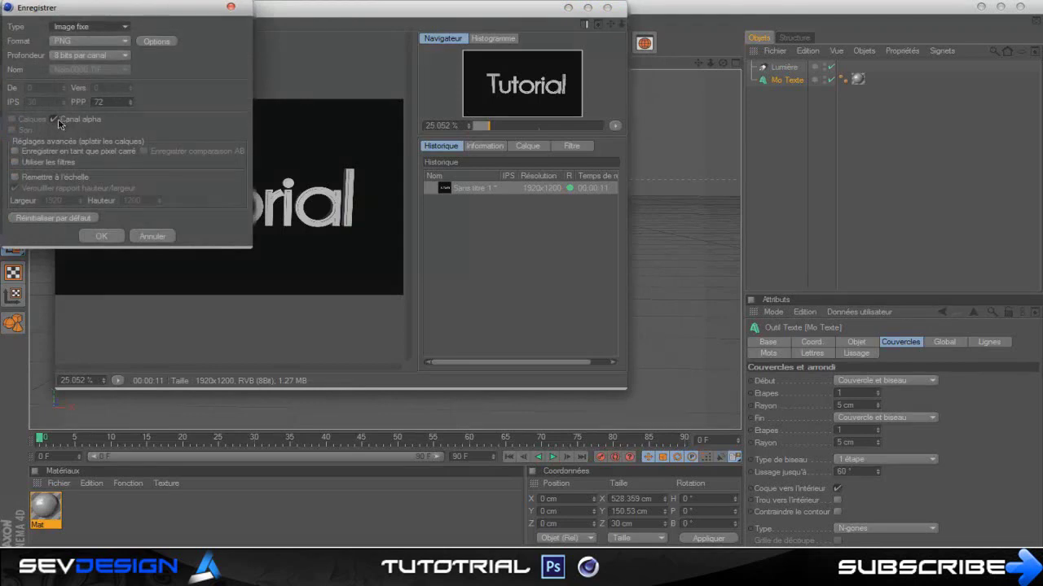
{"action": "left_click", "coordinate": [101, 237]}
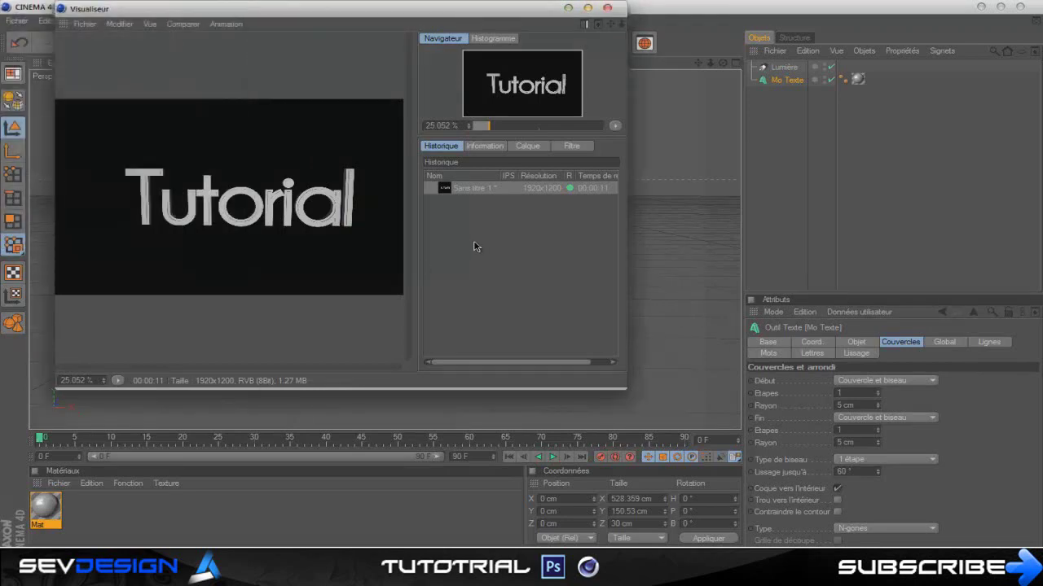
{"action": "left_click", "coordinate": [450, 310]}
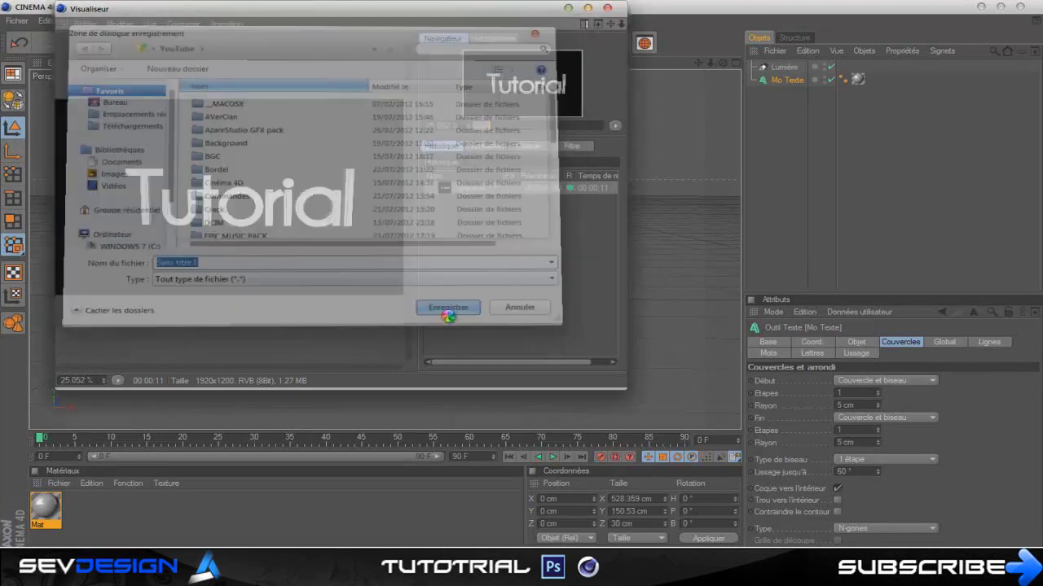
{"action": "left_click", "coordinate": [607, 8]}
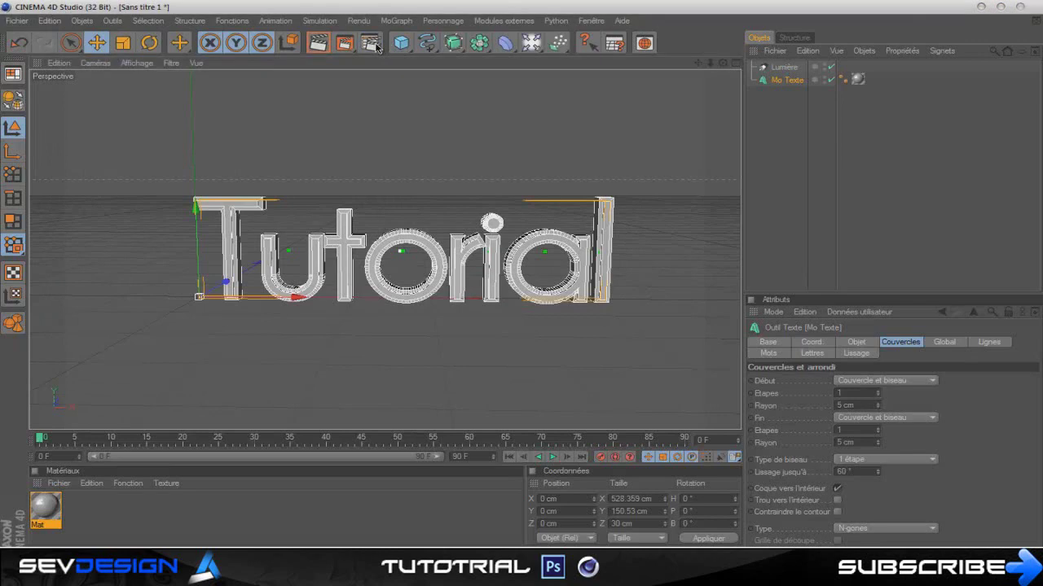
- Raise the anti-aliasing's Niveau min to 16x16 in the render settings
{"action": "left_click", "coordinate": [334, 44]}
{"action": "left_click", "coordinate": [348, 103]}
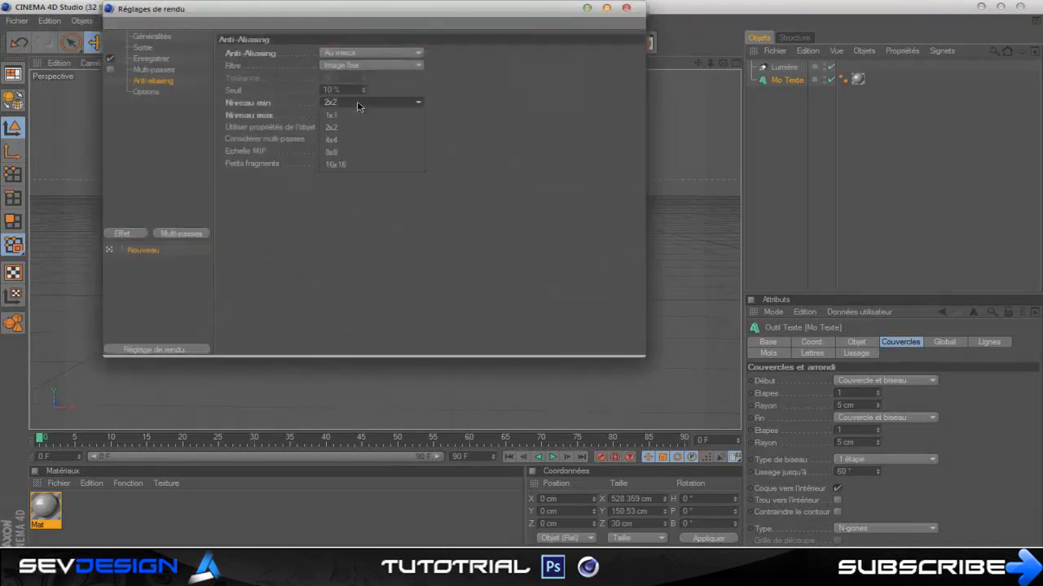
{"action": "left_click", "coordinate": [348, 163]}
{"action": "left_click", "coordinate": [626, 8]}
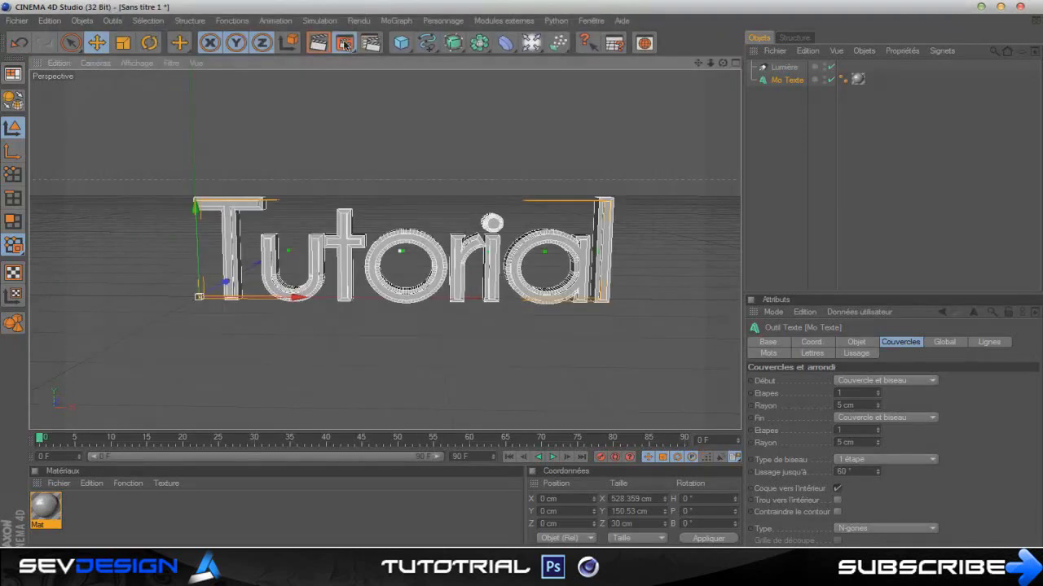
- Start another render of the text in the Visualiseur and decline to stop it when closing the viewer
{"action": "left_click", "coordinate": [346, 44]}
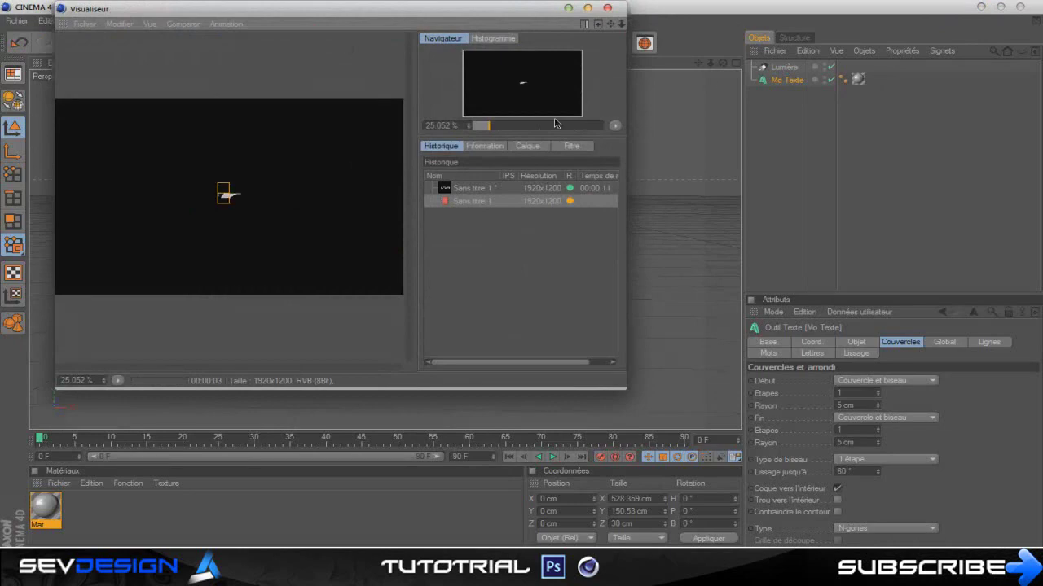
{"action": "left_click", "coordinate": [606, 8]}
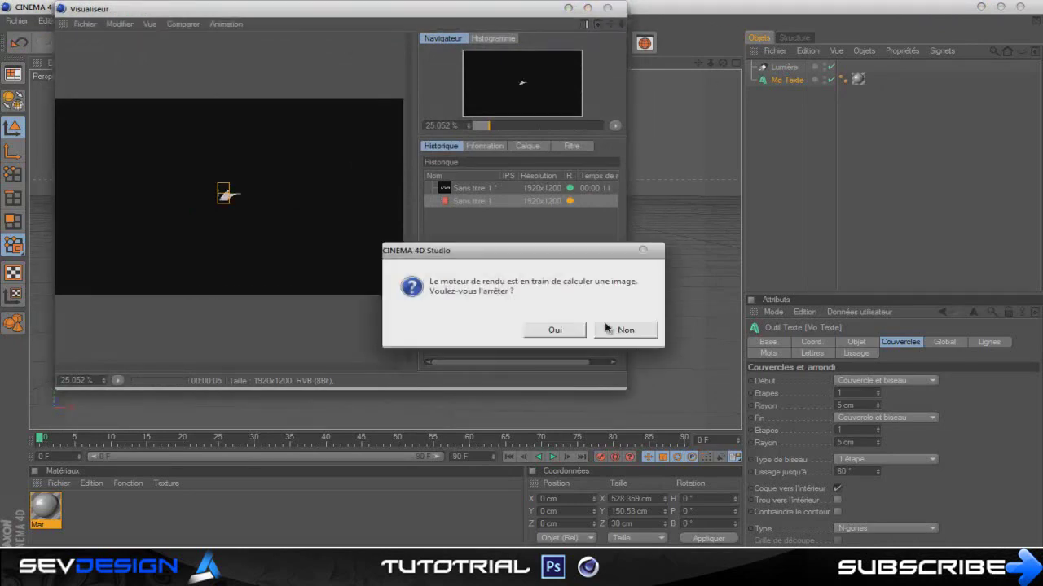
{"action": "left_click", "coordinate": [624, 328]}
- Switch to Photoshop and locate the rendered PNG "Sans titre 1" in the YouTube folder
{"action": "left_click", "coordinate": [983, 8]}
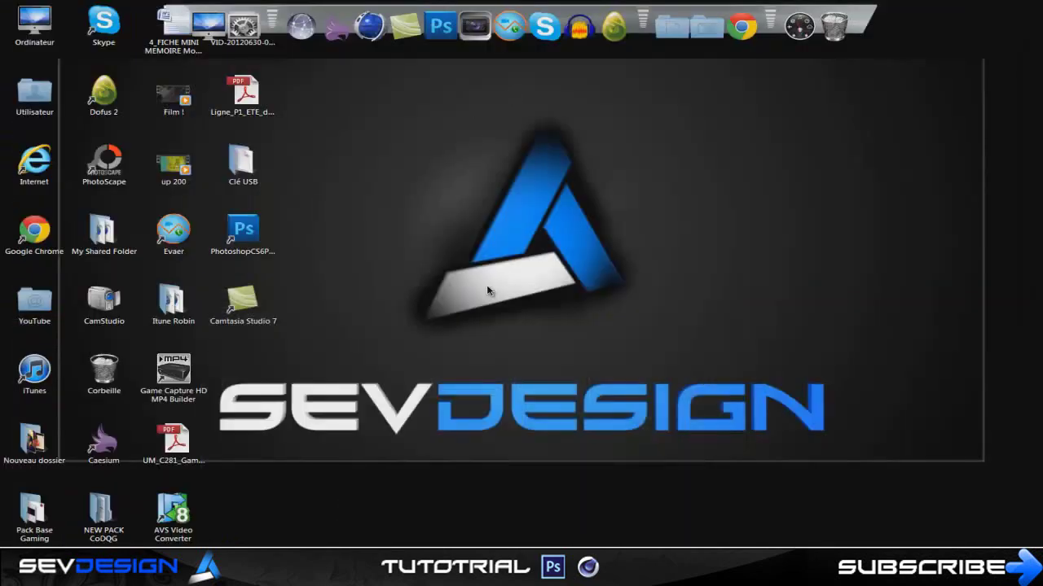
{"action": "left_click", "coordinate": [364, 570]}
{"action": "left_click", "coordinate": [232, 571]}
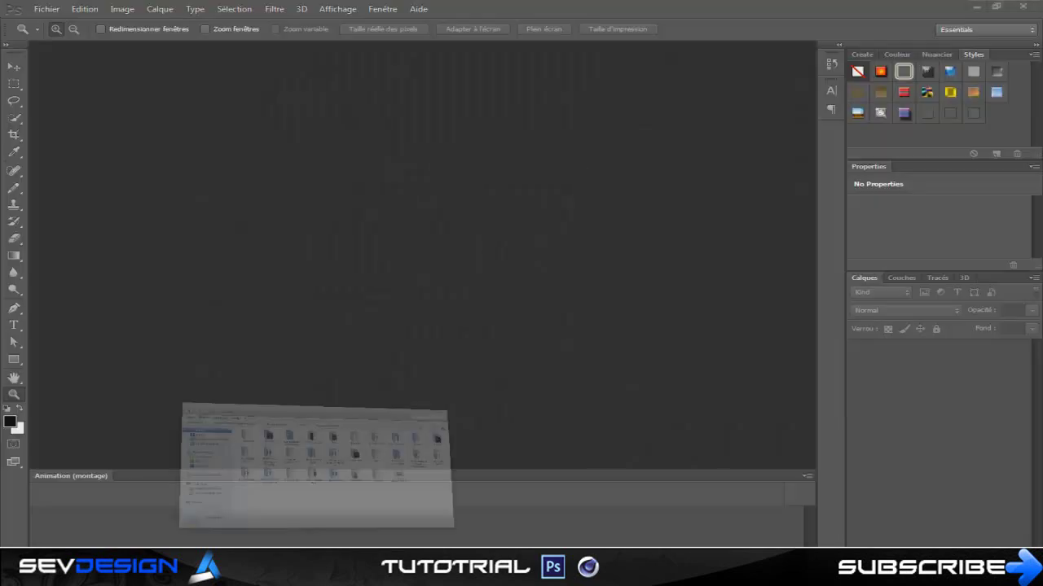
{"action": "left_click", "coordinate": [710, 326]}
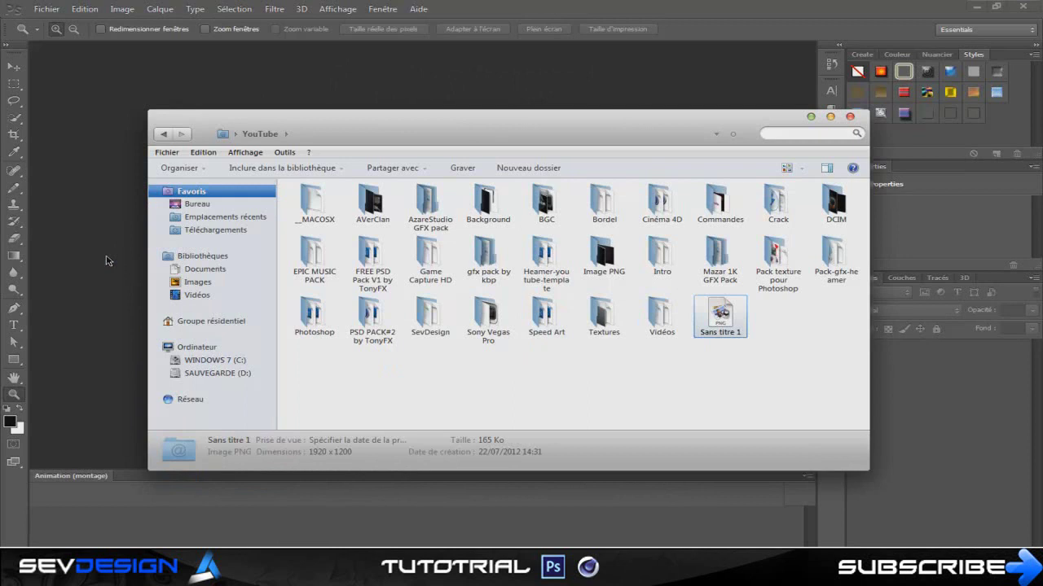
{"action": "left_click_drag", "start_coordinate": [106, 257], "coordinate": [707, 320]}
- Create a new 1920 x 1280 pixel RGB document with a white background
{"action": "left_click", "coordinate": [39, 11]}
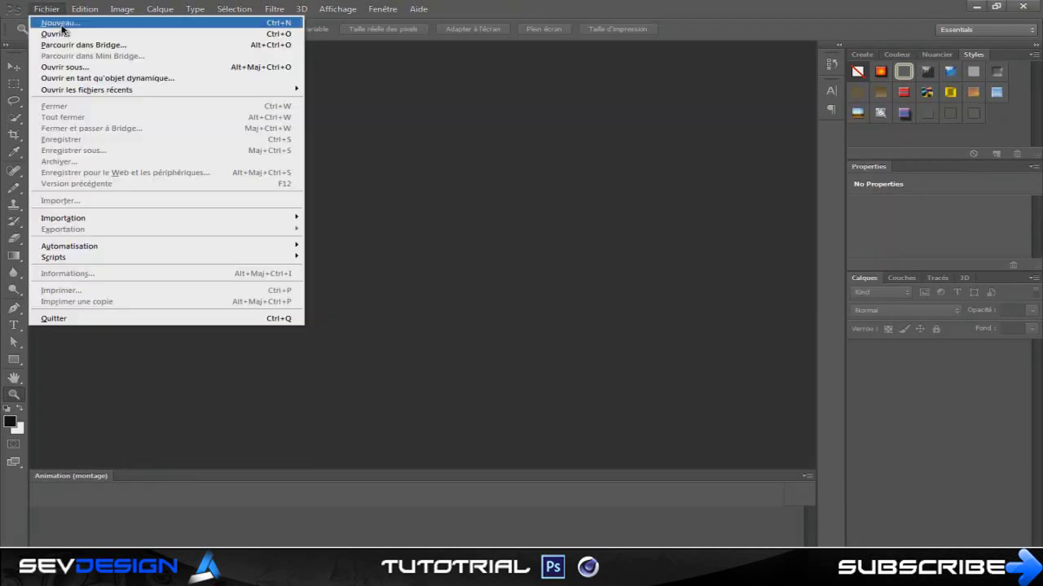
{"action": "left_click", "coordinate": [61, 26]}
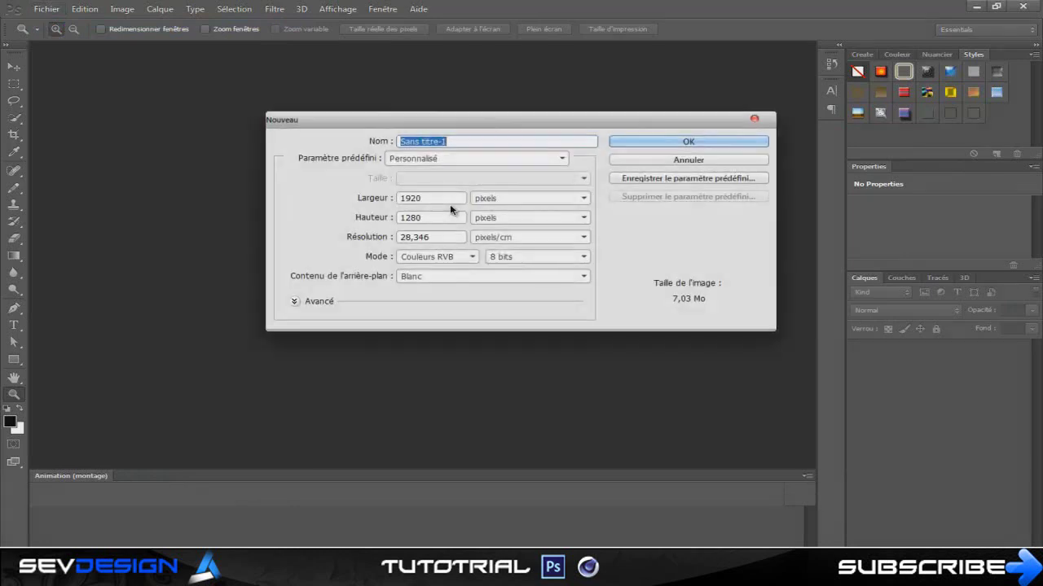
{"action": "left_click", "coordinate": [520, 198]}
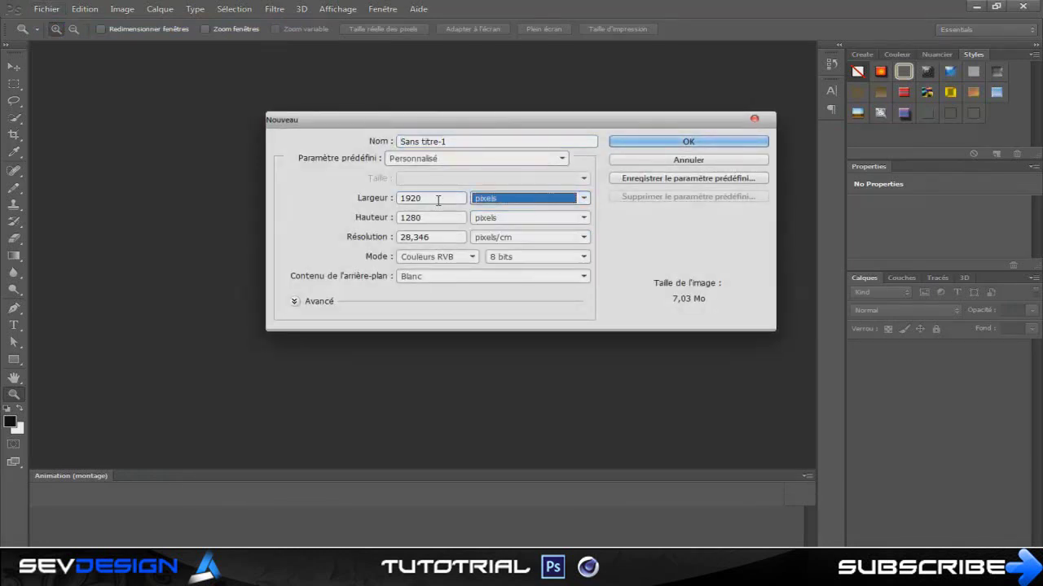
{"action": "key", "text": "Return"}
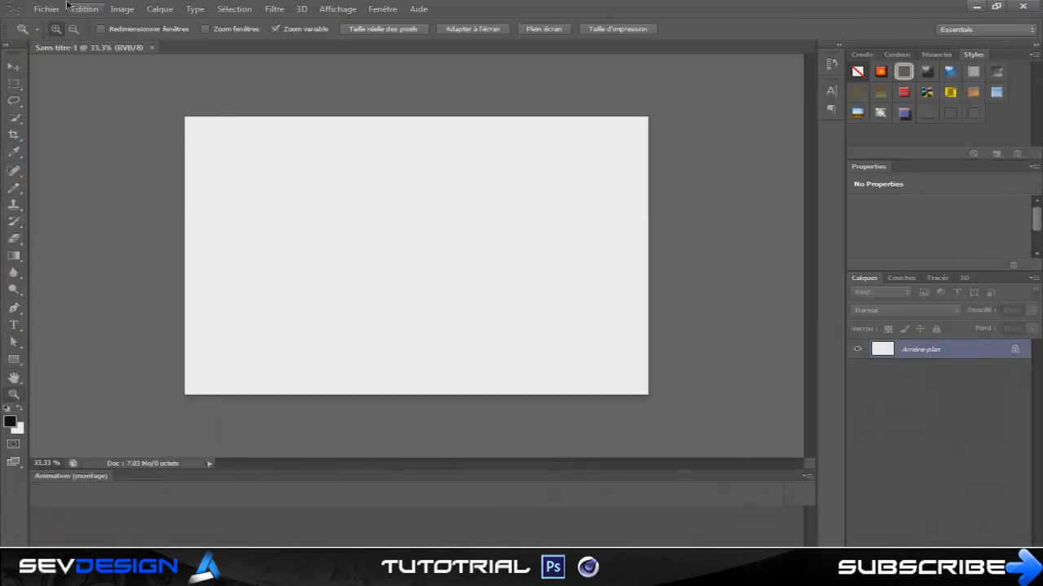
- Place the PNG "Sans titre 1" from the YouTube folder into the document and rasterize its layer
{"action": "left_click", "coordinate": [46, 9]}
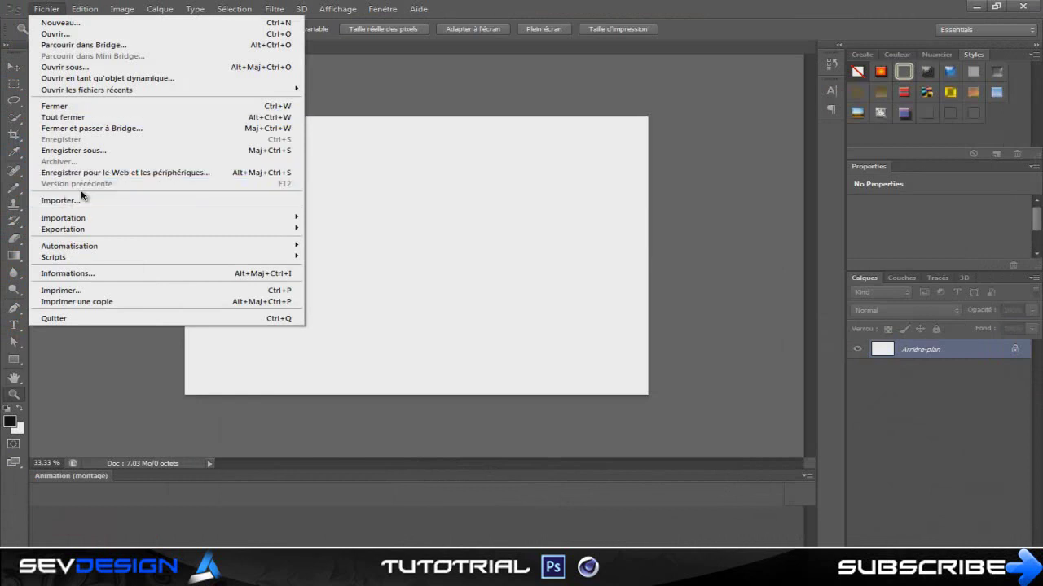
{"action": "left_click", "coordinate": [82, 200]}
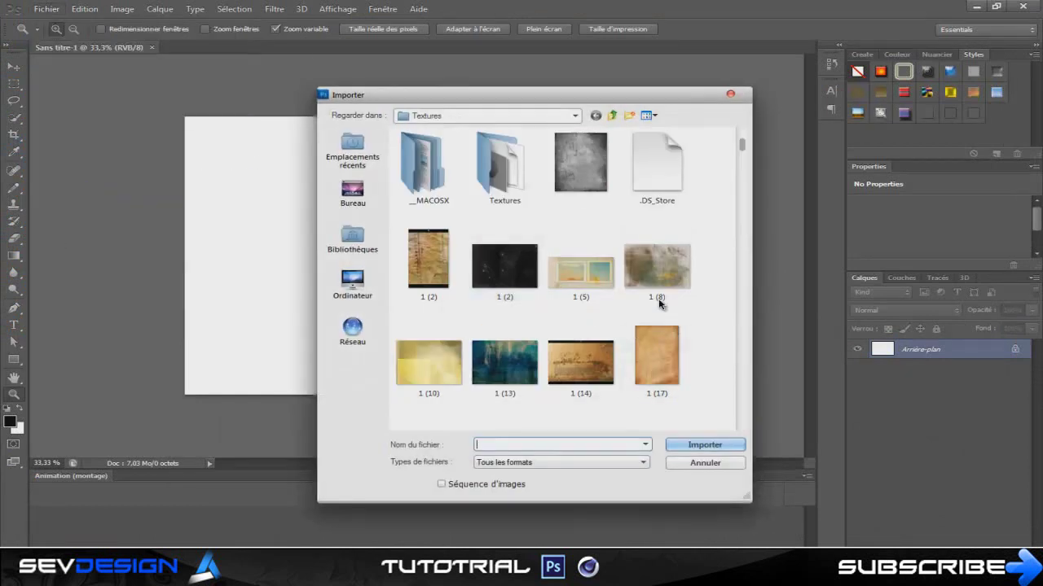
{"action": "left_click", "coordinate": [489, 117]}
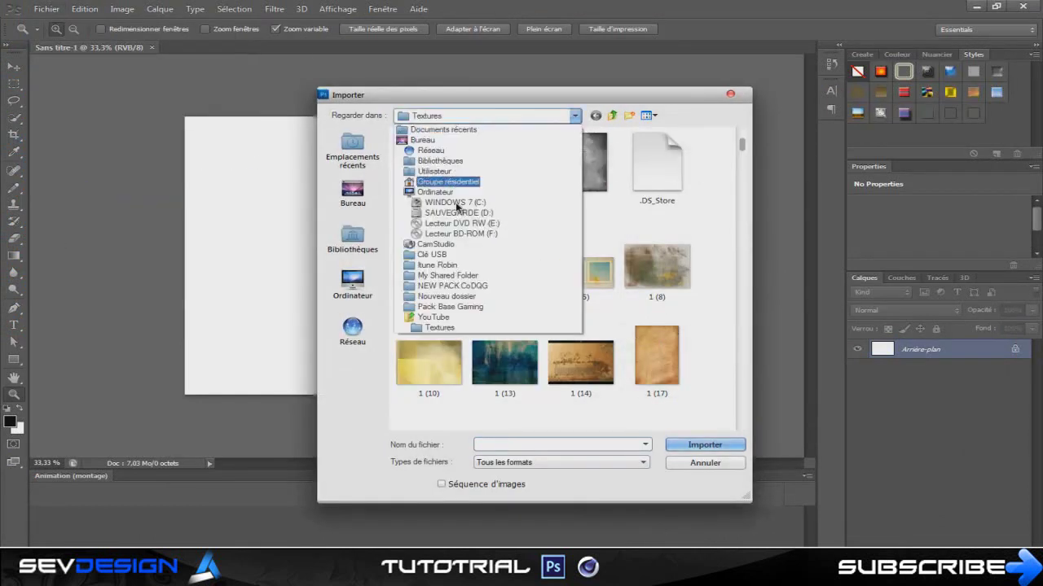
{"action": "left_click", "coordinate": [433, 316]}
{"action": "double_click", "coordinate": [562, 415]}
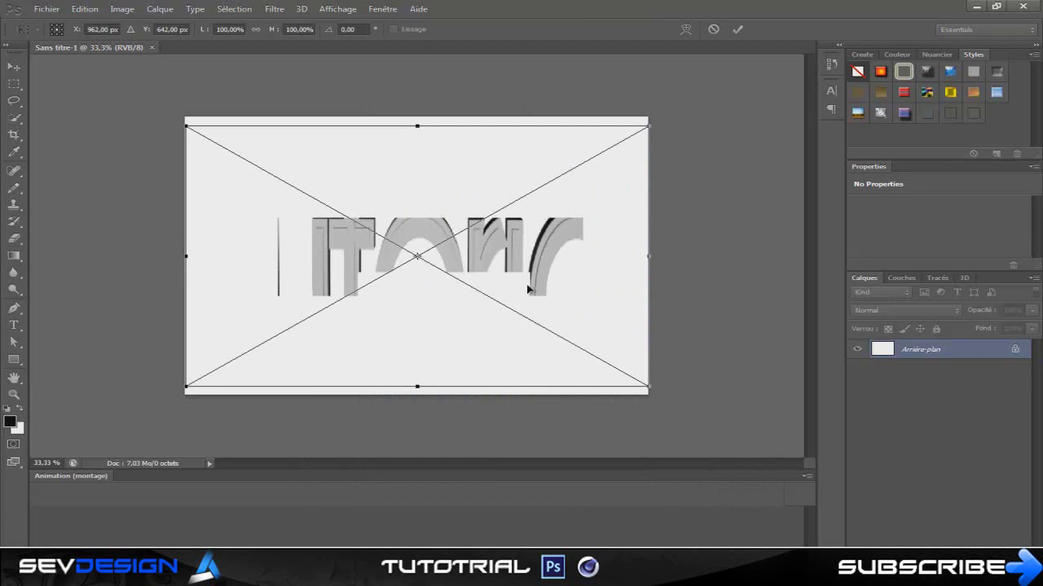
{"action": "key", "text": "Return"}
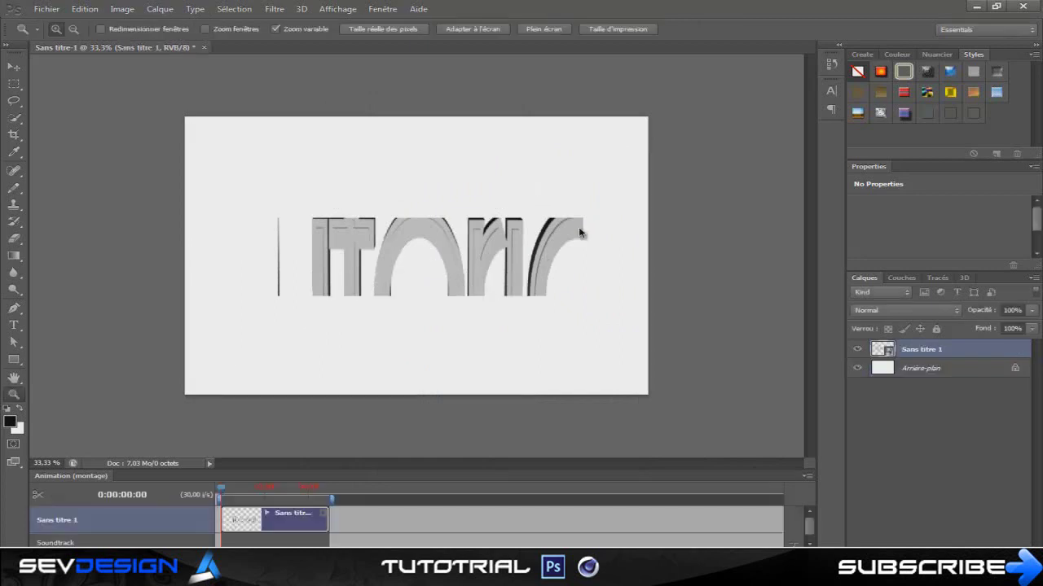
{"action": "right_click", "coordinate": [927, 352]}
{"action": "left_click", "coordinate": [807, 242]}
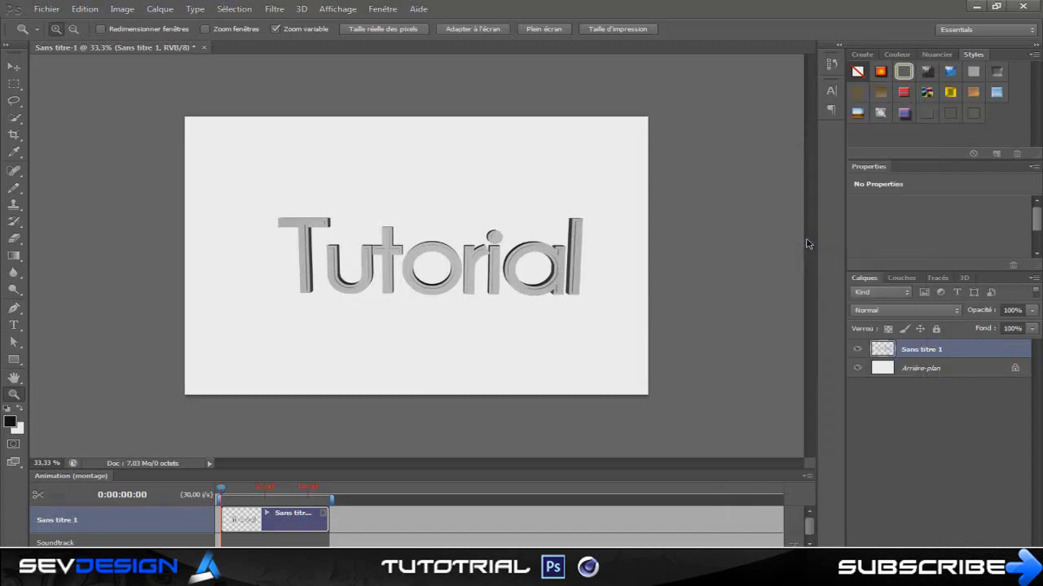
- Scale the "Sans titre 1" text layer to about 138% and centre it on the canvas
{"action": "left_click", "coordinate": [931, 368]}
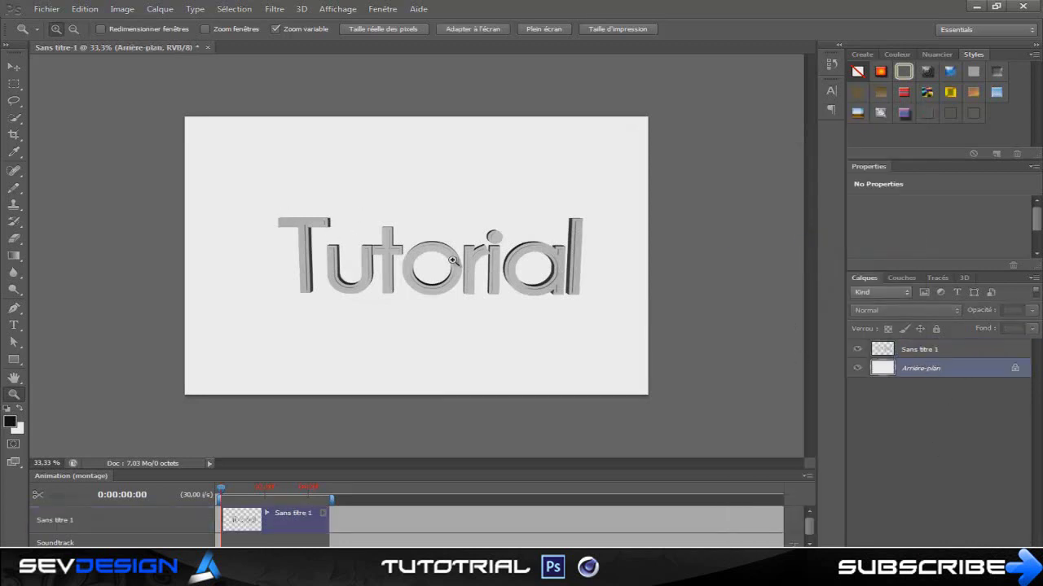
{"action": "left_click", "coordinate": [933, 352]}
{"action": "key", "text": "ctrl+t"}
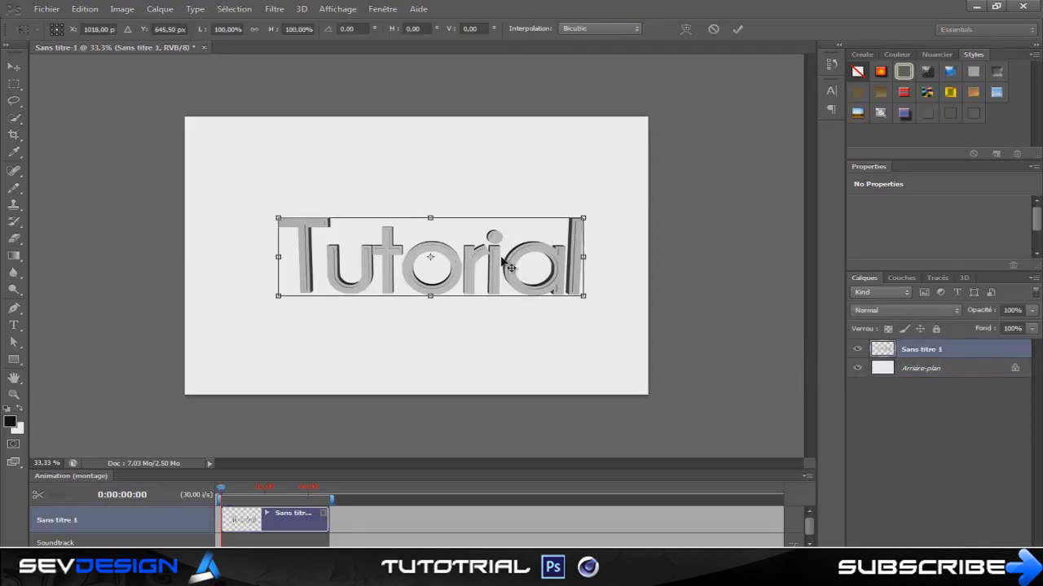
{"action": "left_click_drag", "start_coordinate": [506, 265], "coordinate": [487, 259]}
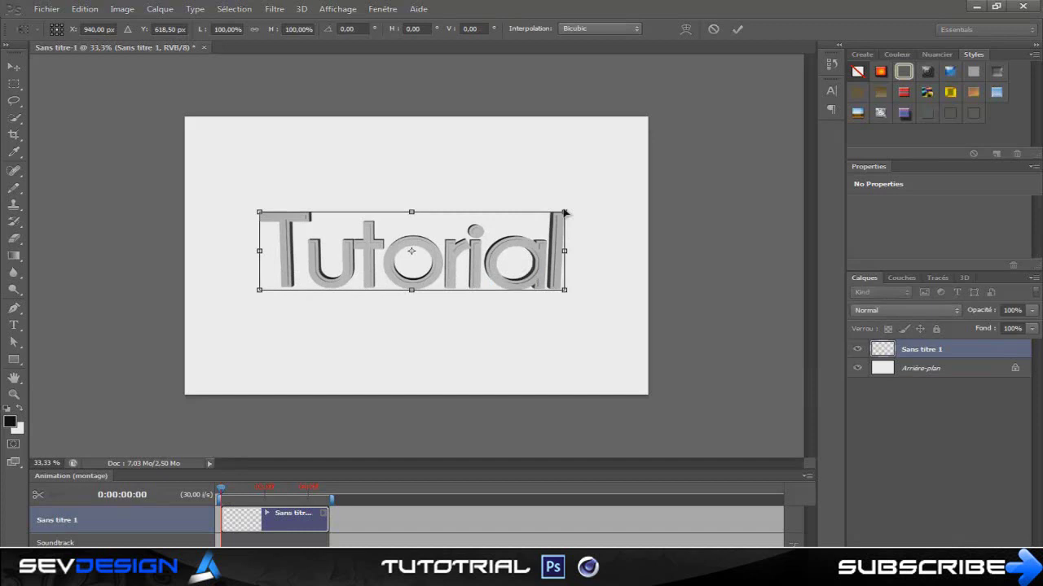
{"action": "left_click_drag", "start_coordinate": [564, 213], "coordinate": [664, 116]}
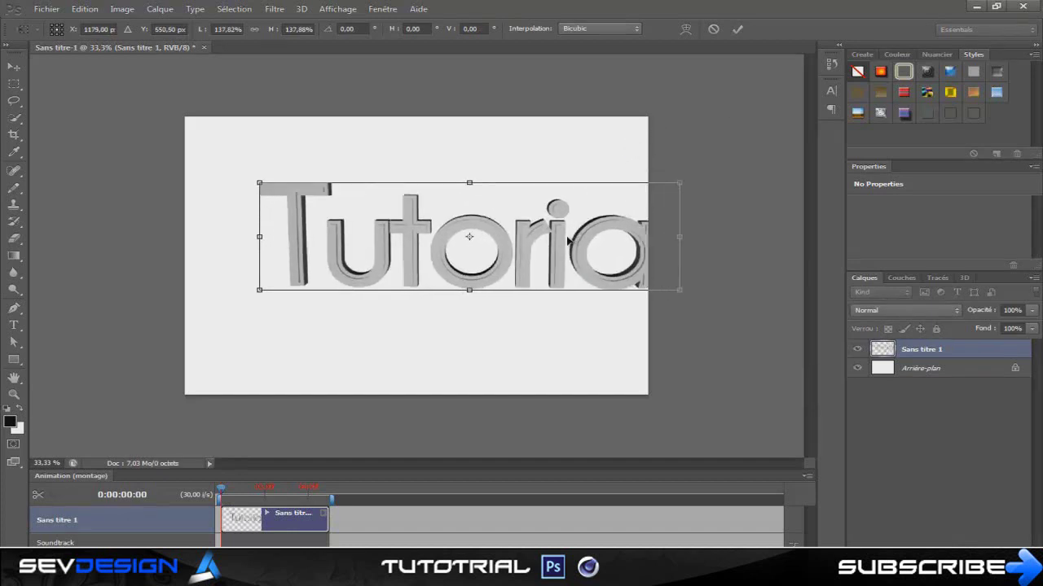
{"action": "left_click_drag", "start_coordinate": [567, 241], "coordinate": [509, 263]}
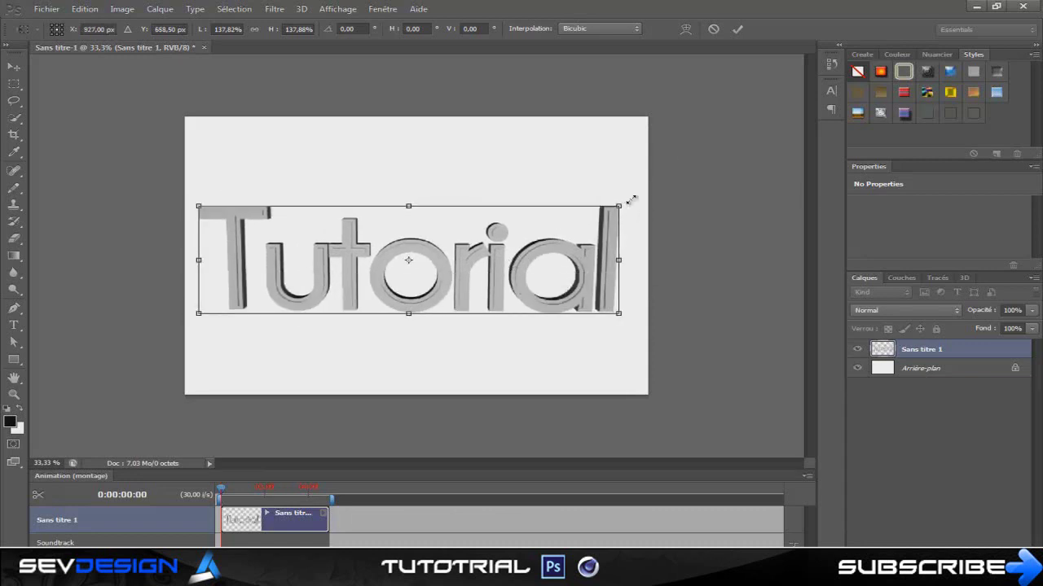
{"action": "key", "text": "z"}
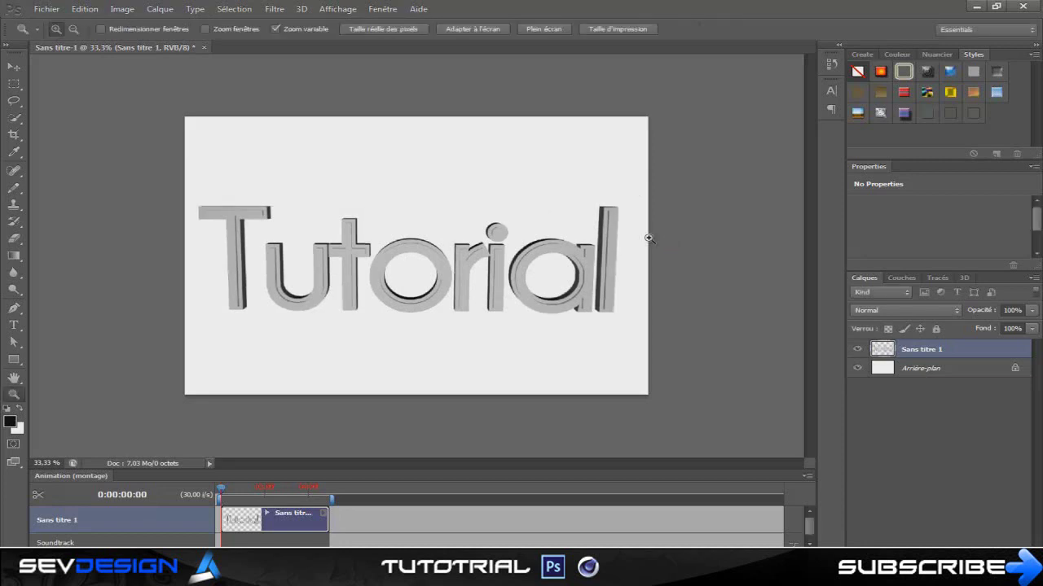
- Switch to CINEMA 4D and stop the external render that is still running
{"action": "left_click", "coordinate": [47, 9]}
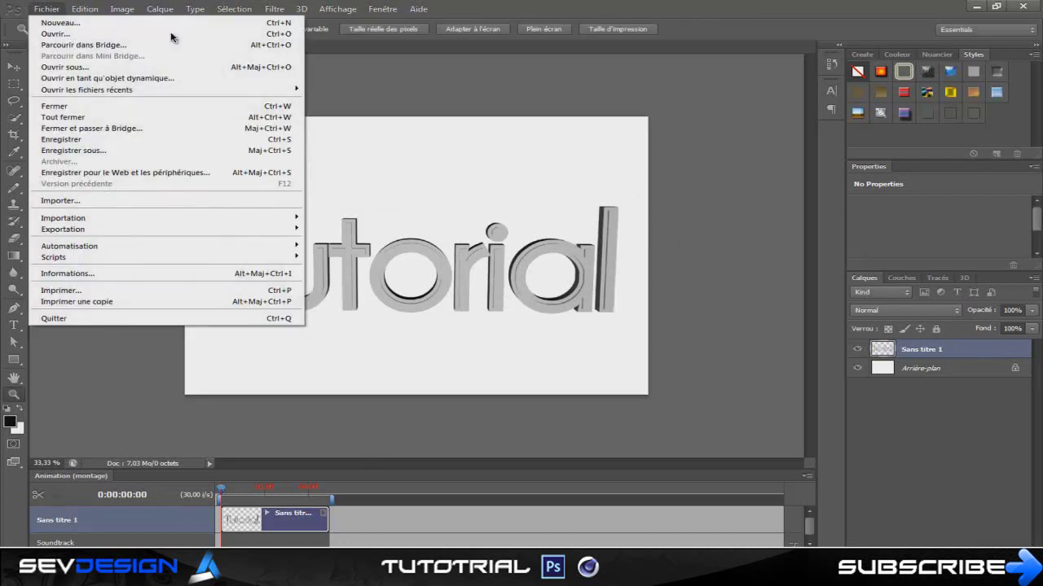
{"action": "left_click", "coordinate": [52, 12]}
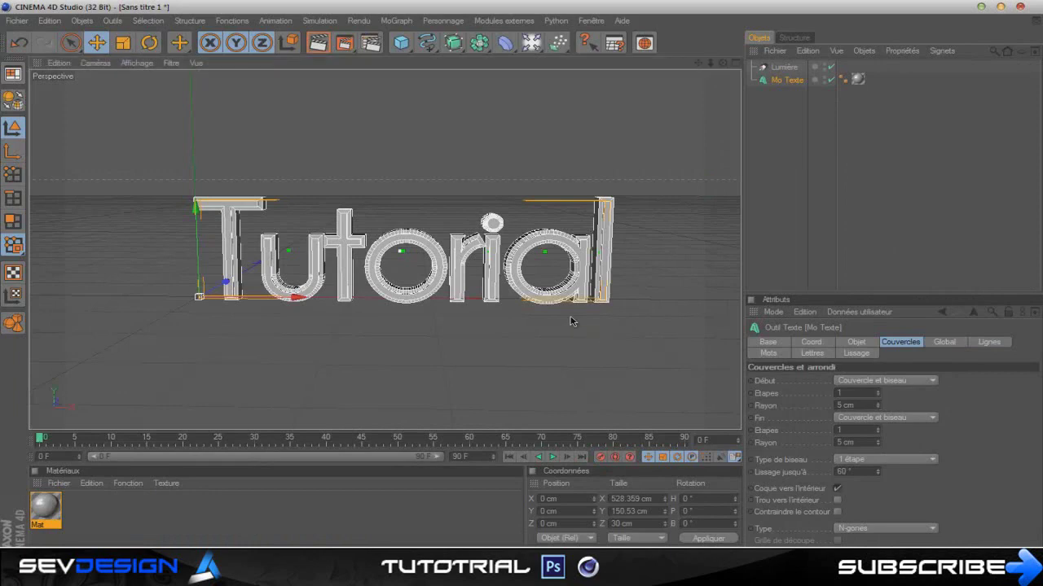
{"action": "key", "text": "shift+r"}
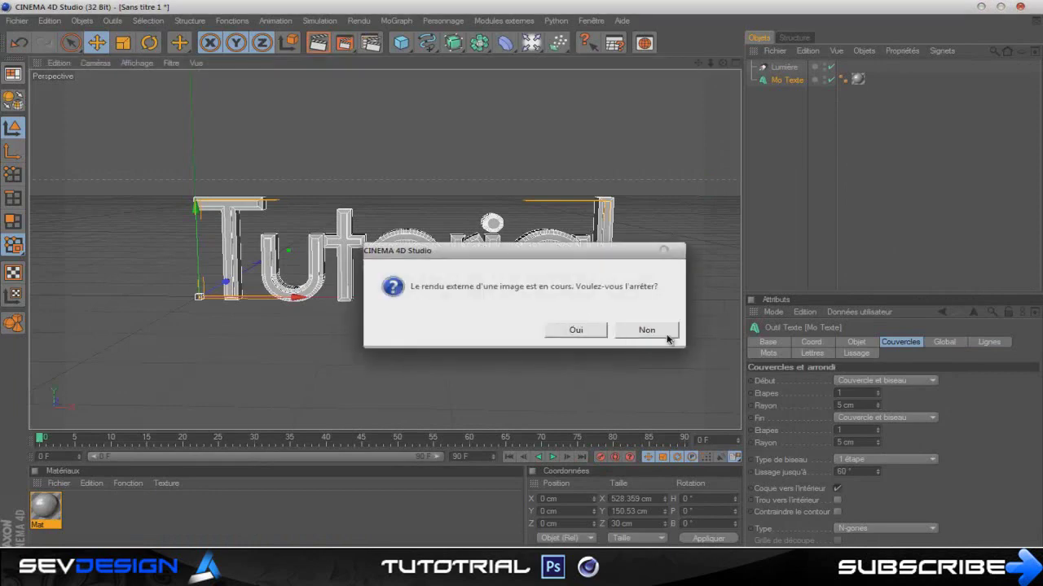
{"action": "left_click", "coordinate": [637, 332]}
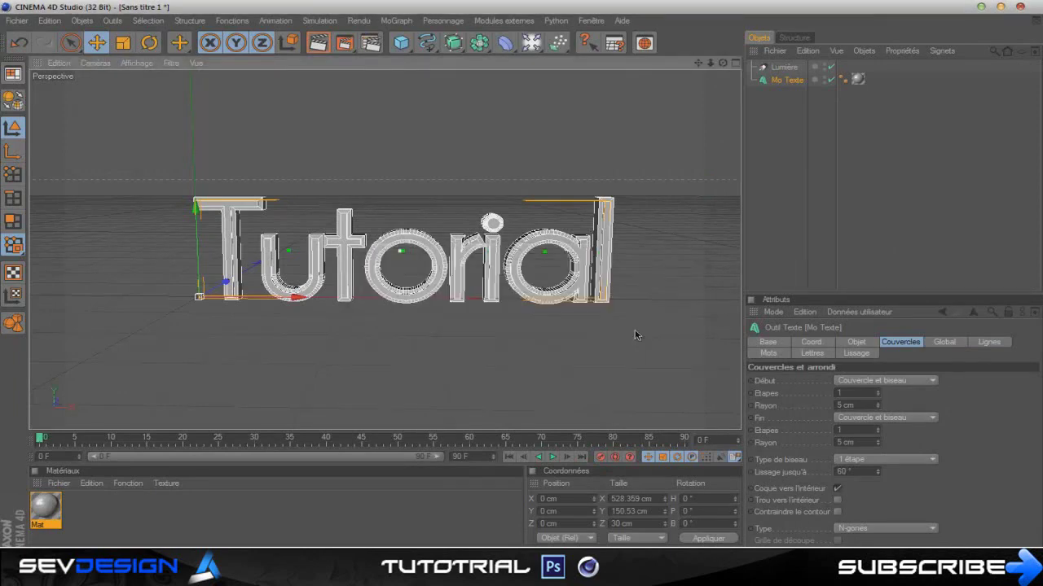
{"action": "left_click", "coordinate": [349, 44]}
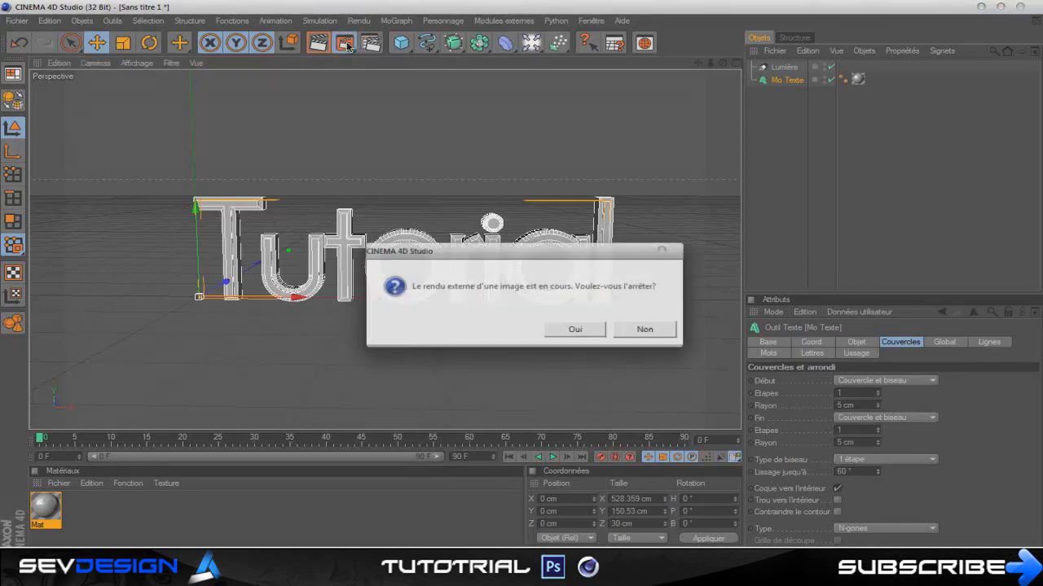
{"action": "left_click", "coordinate": [588, 328]}
- Start and stop another render in the Visualiseur, close the viewer and return to Photoshop
{"action": "left_click", "coordinate": [347, 43]}
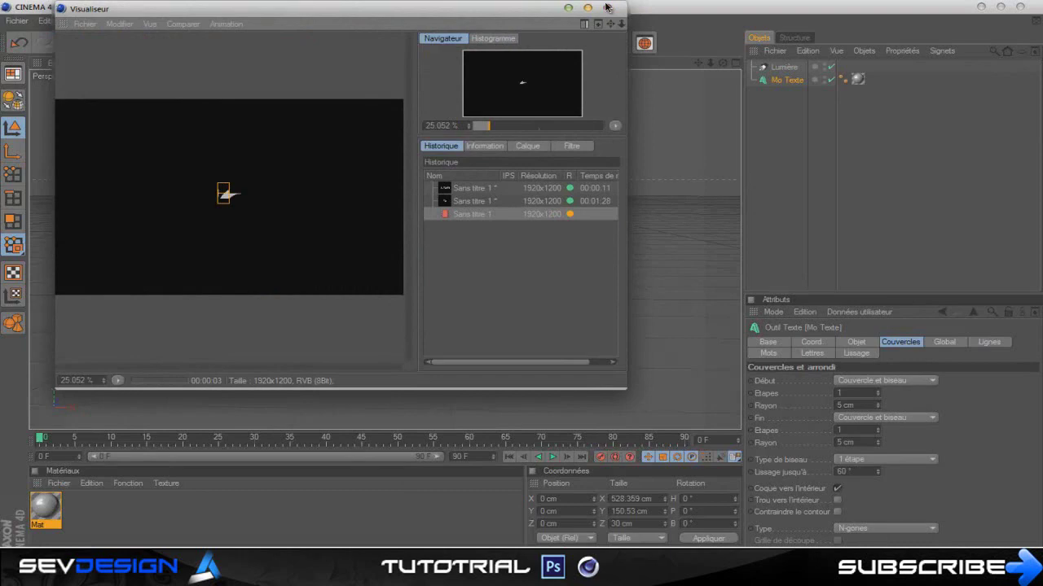
{"action": "left_click", "coordinate": [85, 24]}
{"action": "left_click", "coordinate": [608, 7]}
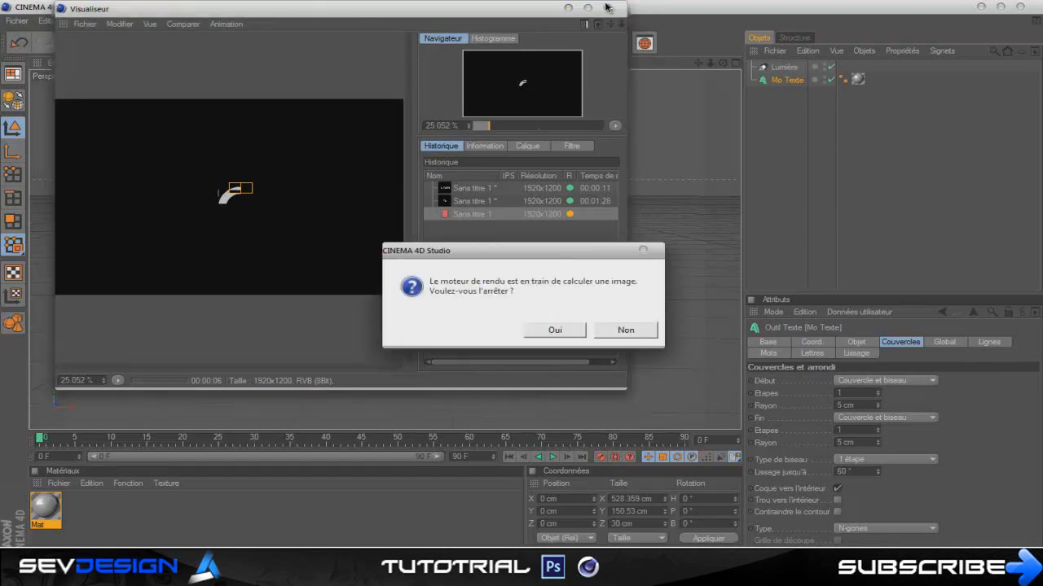
{"action": "key", "text": "Return"}
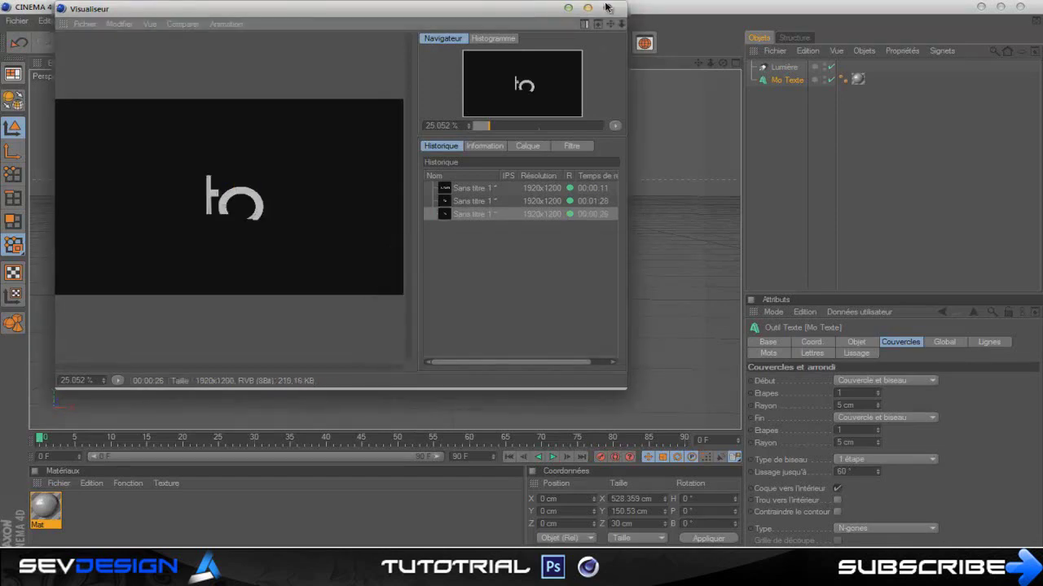
{"action": "left_click", "coordinate": [607, 8]}
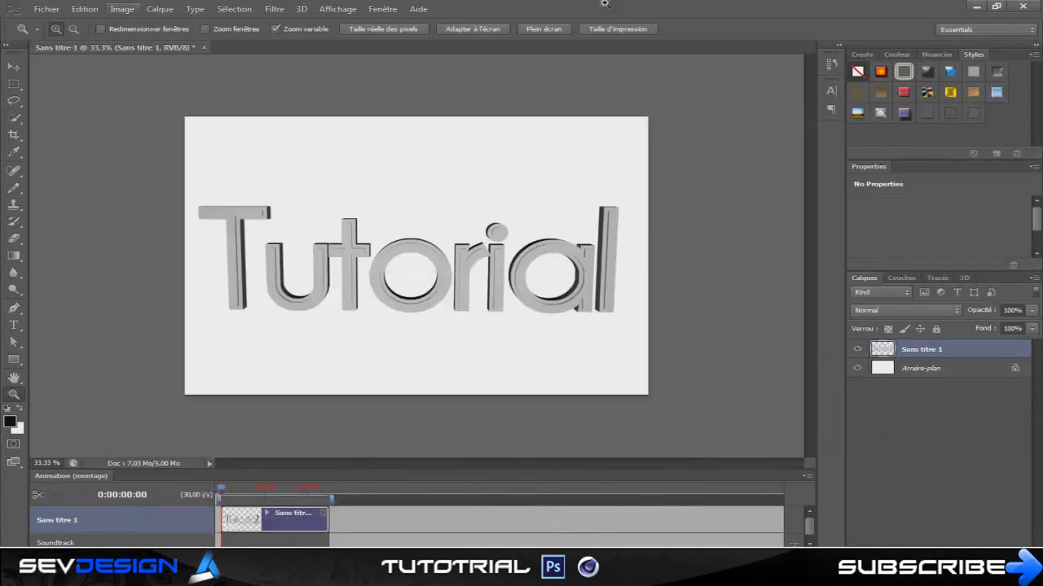
- Start importing an image into the document and open the Textures folder inside YouTube
{"action": "left_click", "coordinate": [47, 9]}
{"action": "left_click", "coordinate": [123, 172]}
{"action": "left_click", "coordinate": [46, 8]}
{"action": "left_click", "coordinate": [58, 201]}
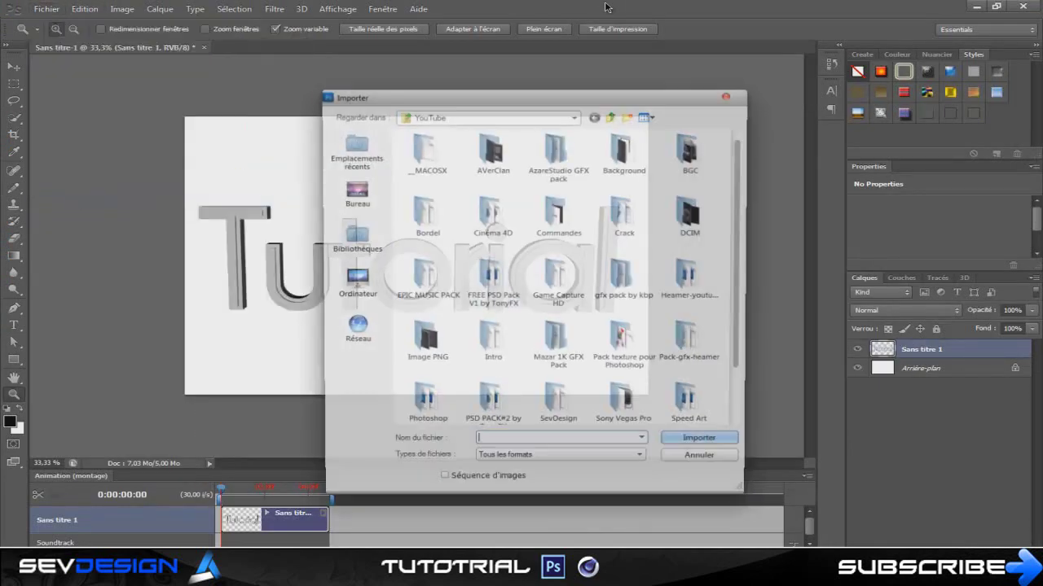
{"action": "scroll", "coordinate": [562, 278], "scroll_direction": "down", "scroll_amount": 2}
{"action": "double_click", "coordinate": [423, 407]}
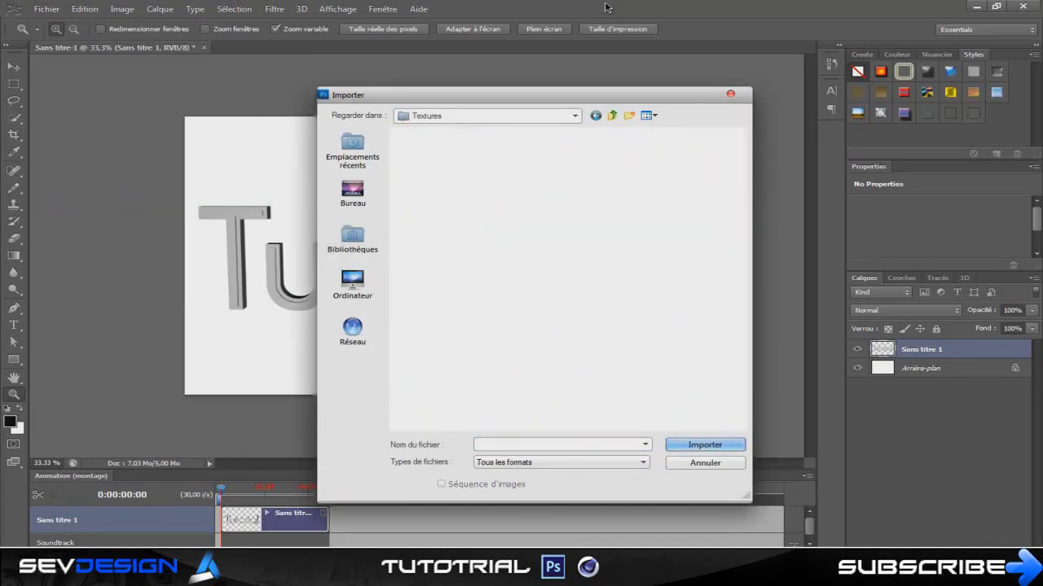
- Find the Scratched Metal image in the Textures folder and import it into the document
{"action": "scroll", "coordinate": [562, 278], "scroll_direction": "down", "scroll_amount": 6}
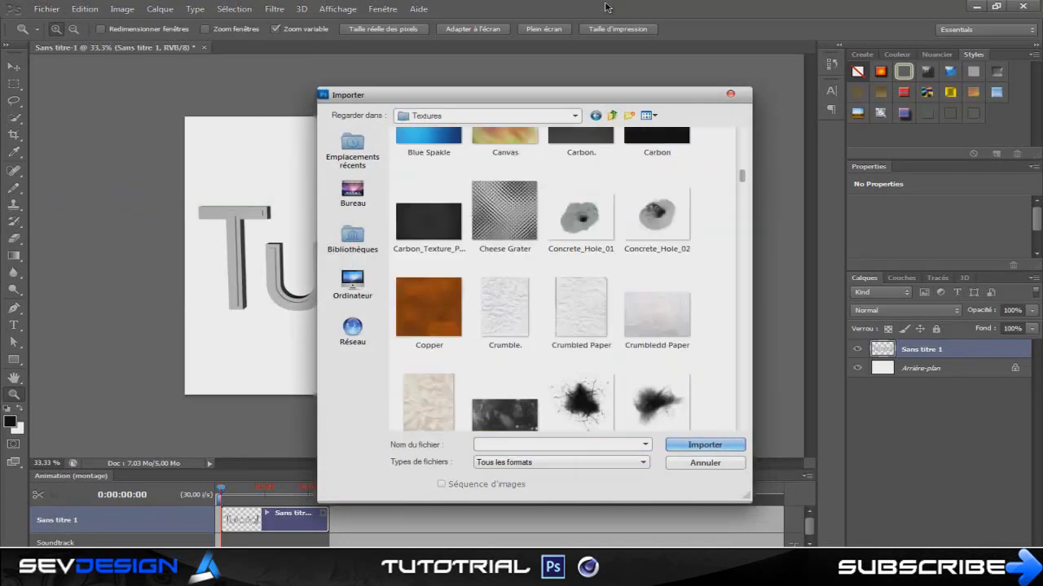
{"action": "scroll", "coordinate": [562, 278], "scroll_direction": "up", "scroll_amount": 6}
{"action": "scroll", "coordinate": [580, 238], "scroll_direction": "down", "scroll_amount": 15}
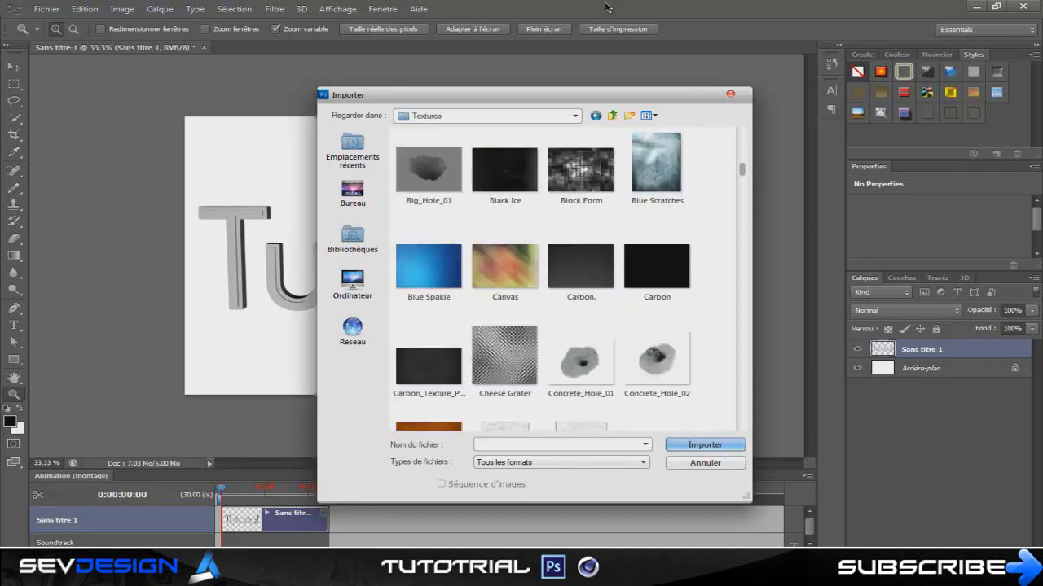
{"action": "scroll", "coordinate": [605, 7], "scroll_direction": "down", "scroll_amount": 10}
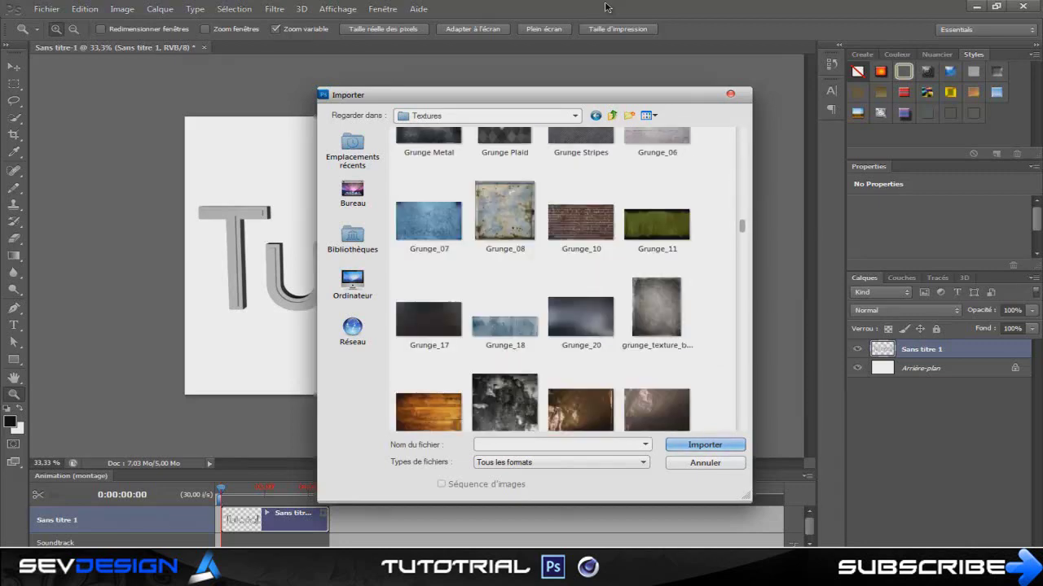
{"action": "scroll", "coordinate": [605, 6], "scroll_direction": "down", "scroll_amount": 8}
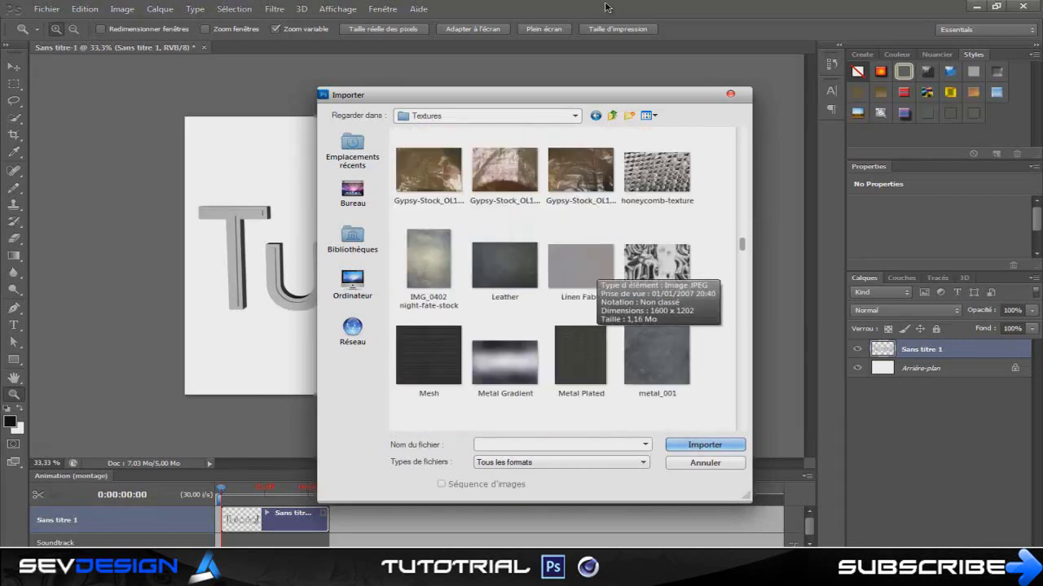
{"action": "scroll", "coordinate": [605, 6], "scroll_direction": "down", "scroll_amount": 3}
{"action": "scroll", "coordinate": [605, 7], "scroll_direction": "down", "scroll_amount": 10}
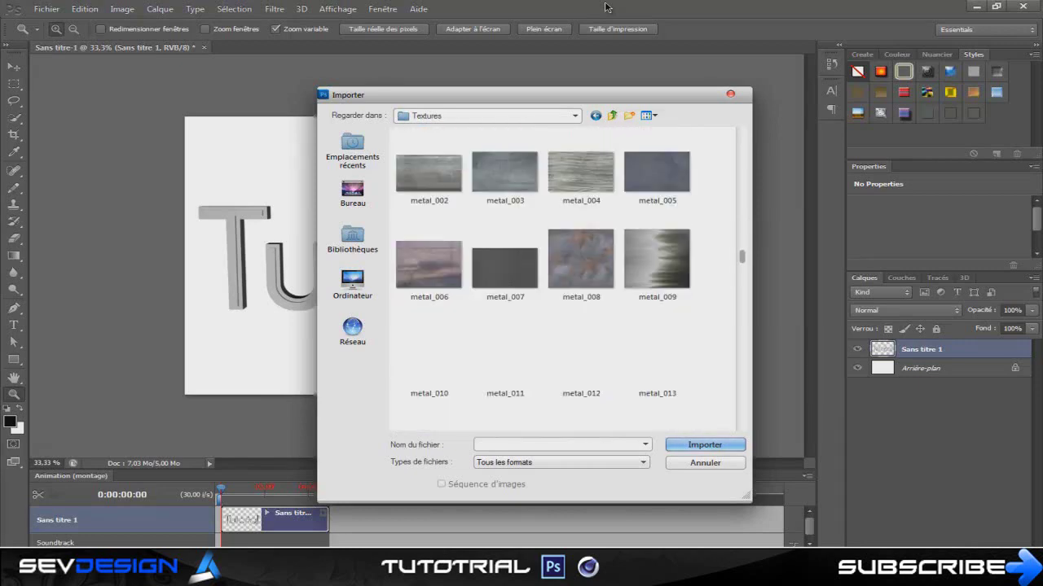
{"action": "scroll", "coordinate": [605, 6], "scroll_direction": "down", "scroll_amount": 15}
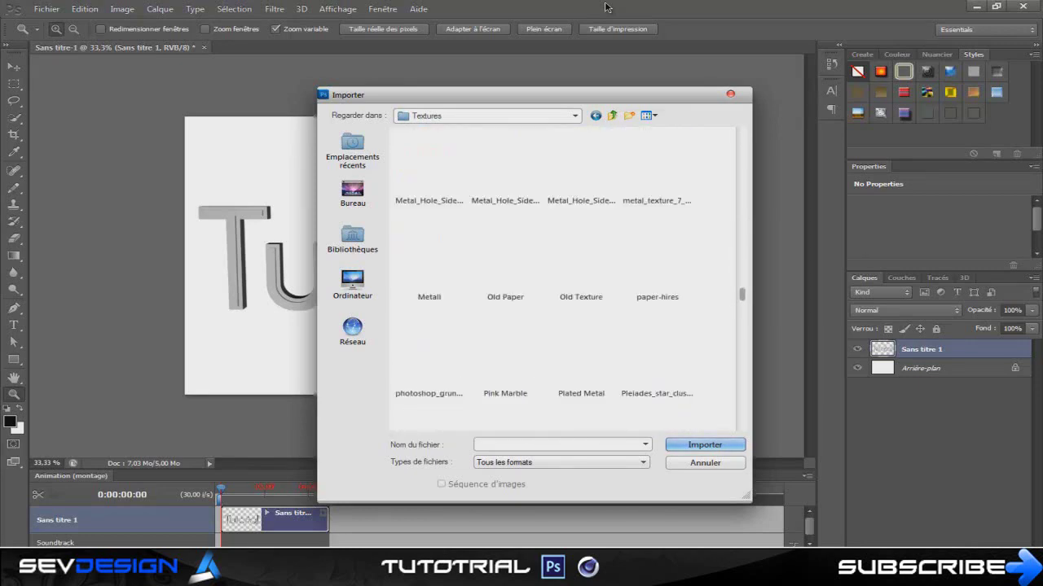
{"action": "scroll", "coordinate": [605, 7], "scroll_direction": "up", "scroll_amount": 3}
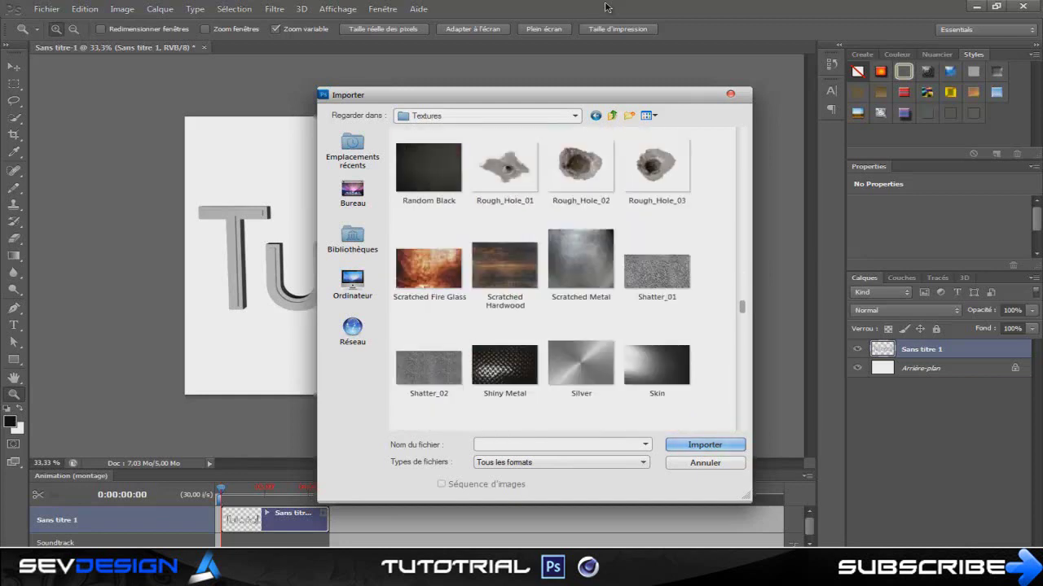
{"action": "double_click", "coordinate": [596, 262]}
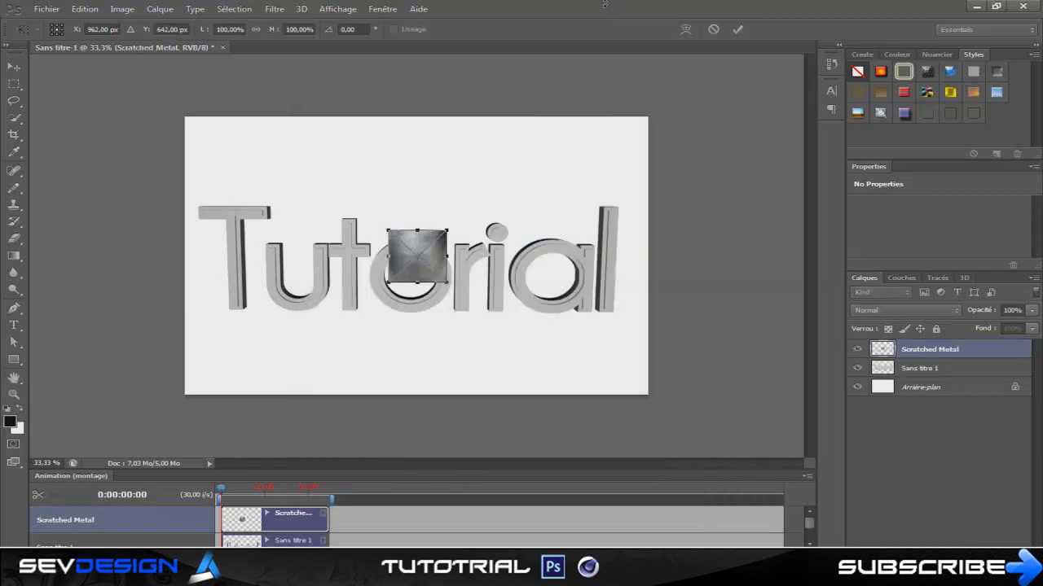
- Rotate the Scratched Metal texture 90° counterclockwise, enlarge it to 727.50%, and position it across the whole "Tutorial" text
{"action": "left_click_drag", "start_coordinate": [446, 230], "coordinate": [551, 136], "text": "shift"}
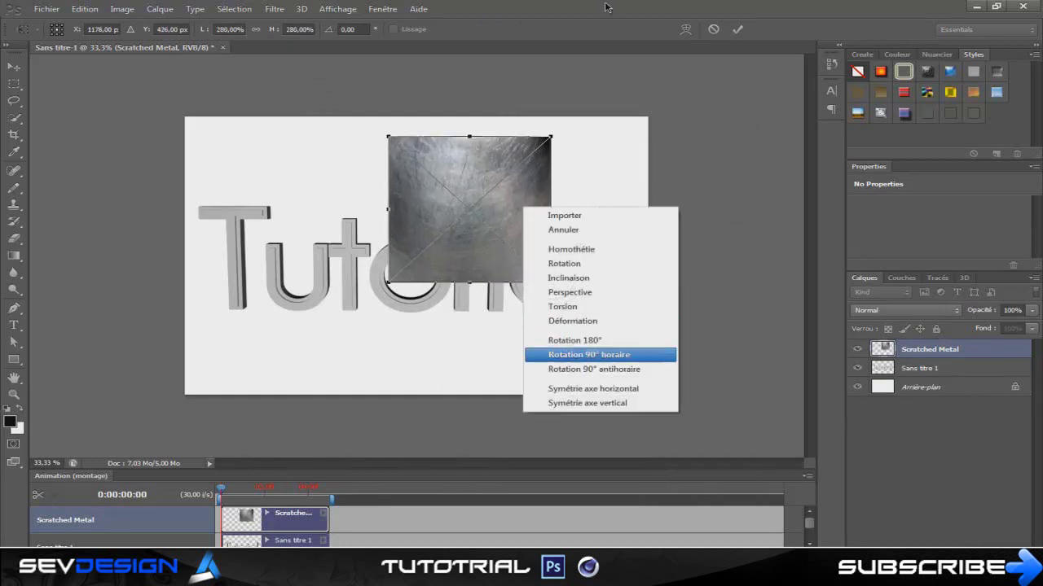
{"action": "key", "text": "Down"}
{"action": "key", "text": "Return"}
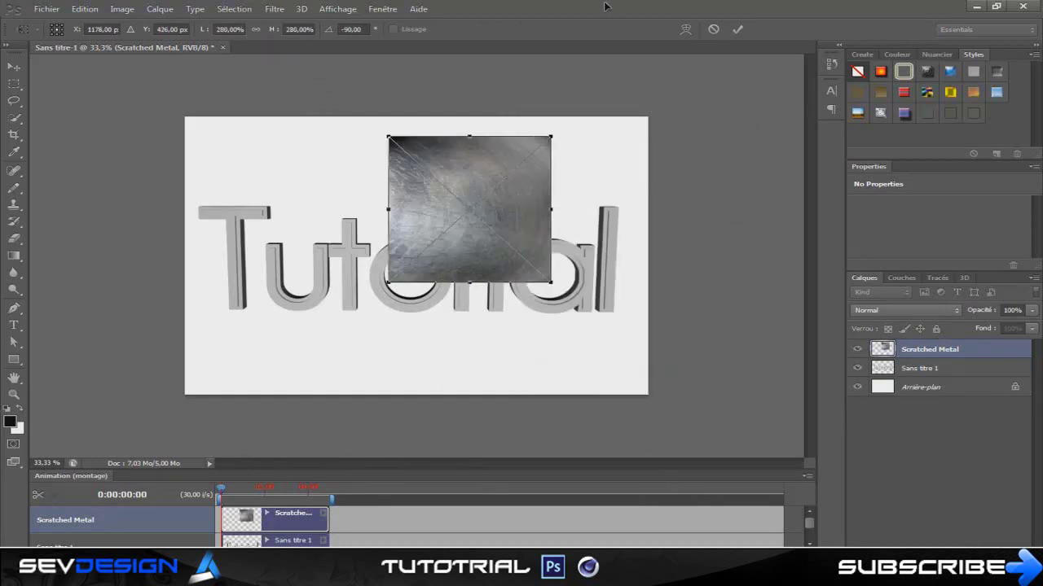
{"action": "left_click_drag", "start_coordinate": [388, 136], "coordinate": [306, 62], "text": "shift"}
{"action": "left_click_drag", "start_coordinate": [479, 237], "coordinate": [384, 337]}
{"action": "left_click_drag", "start_coordinate": [458, 162], "coordinate": [633, 4], "text": "shift"}
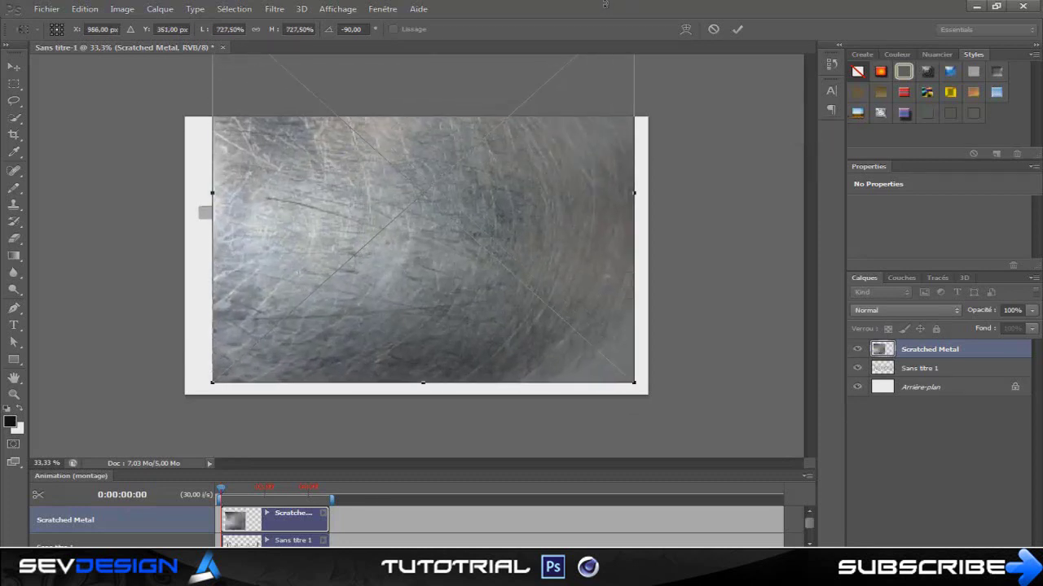
{"action": "left_click_drag", "start_coordinate": [503, 259], "coordinate": [488, 260]}
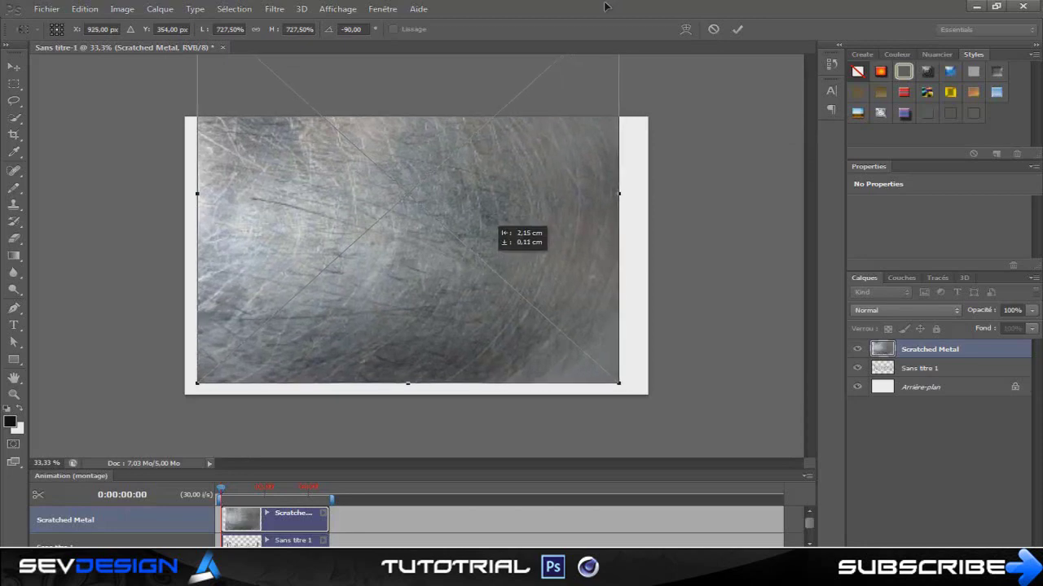
{"action": "key", "text": "z"}
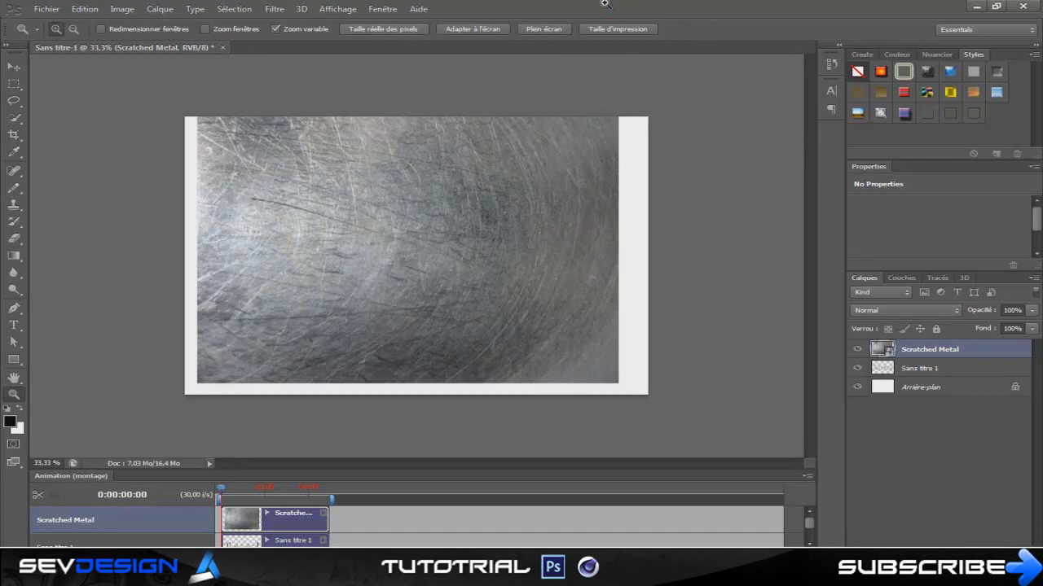
- Flatten the Scratched Metal texture vertically to about 351.67% and move it down so it just covers the text
{"action": "key", "text": "ctrl+t"}
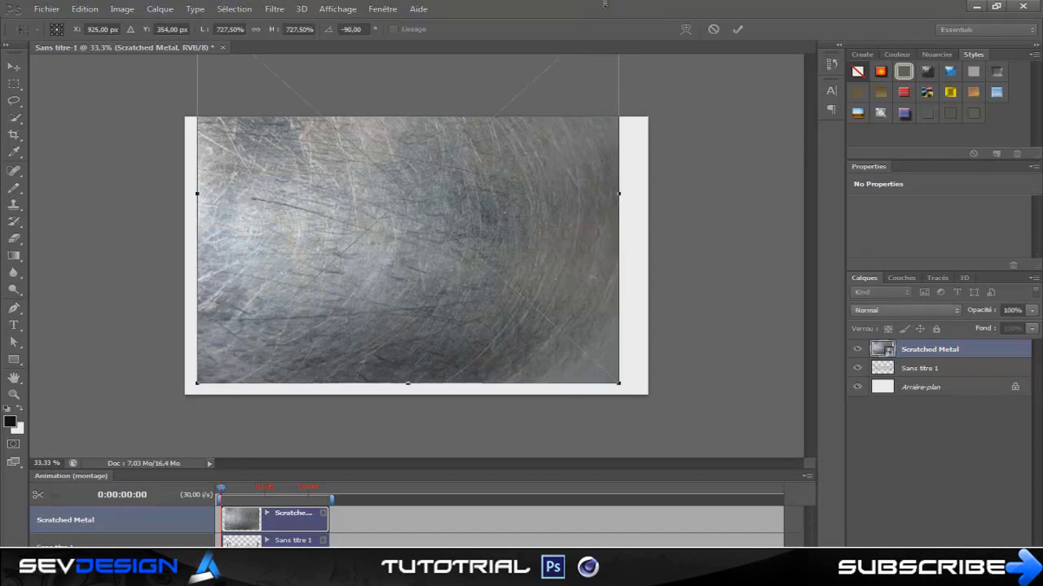
{"action": "left_click_drag", "start_coordinate": [407, 379], "coordinate": [409, 284]}
{"action": "left_click_drag", "start_coordinate": [435, 251], "coordinate": [440, 303]}
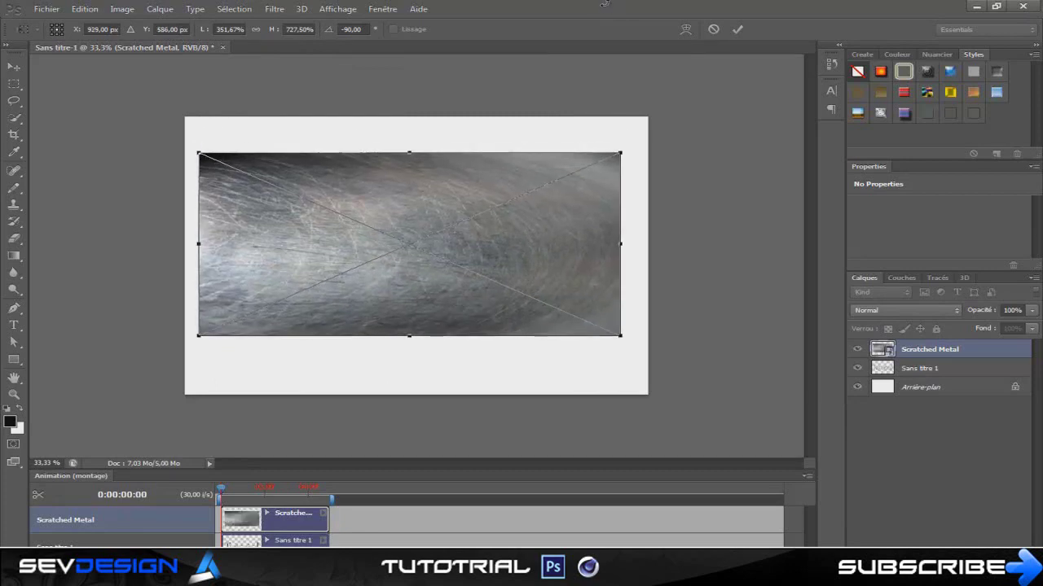
{"action": "key", "text": "Return"}
{"action": "key", "text": "z"}
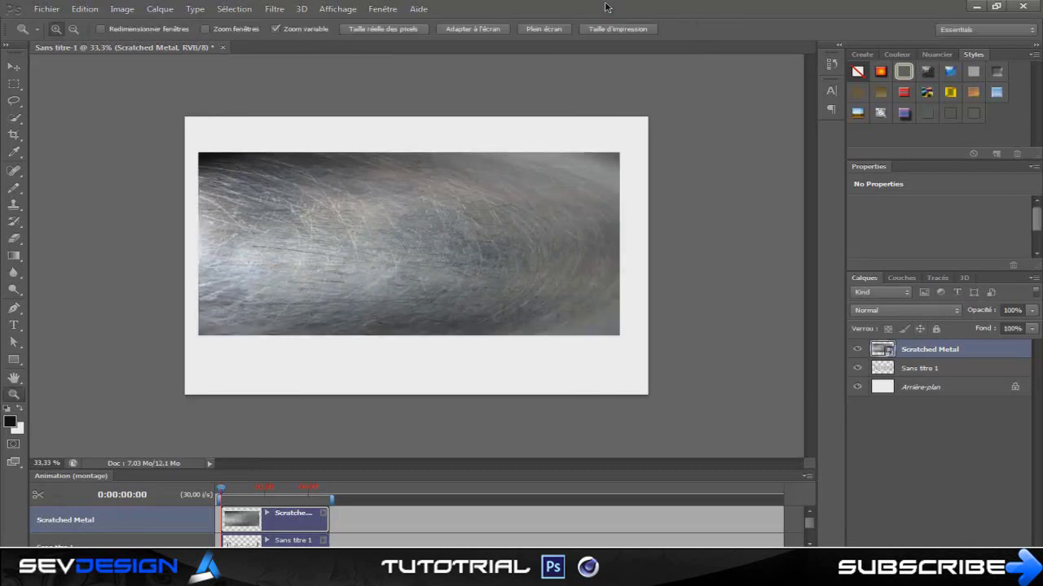
- Try the Obscurcir and Superposition blend modes on the Scratched Metal layer
{"action": "left_click", "coordinate": [906, 311]}
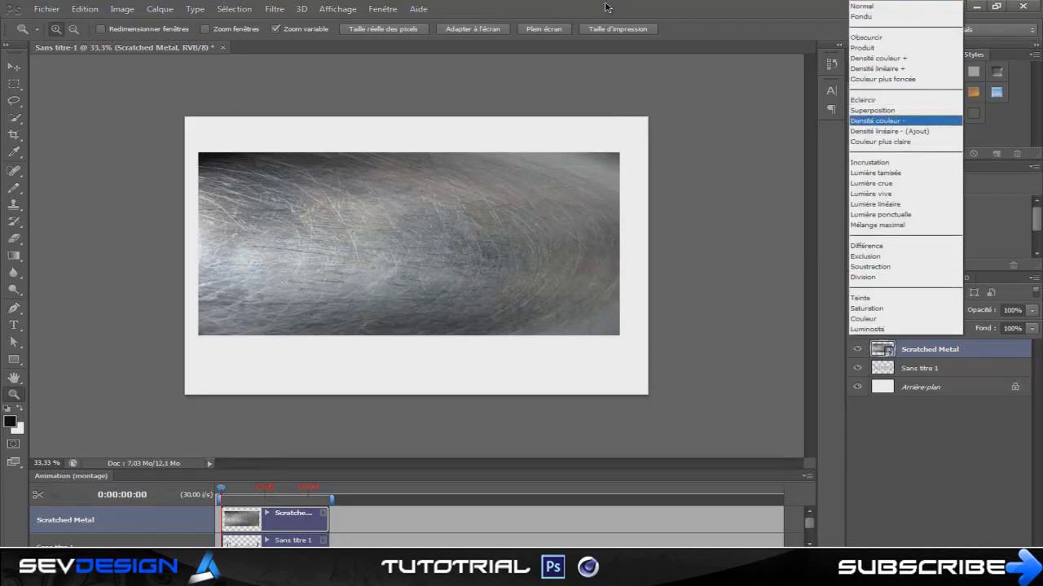
{"action": "left_click", "coordinate": [863, 16]}
{"action": "left_click", "coordinate": [906, 310]}
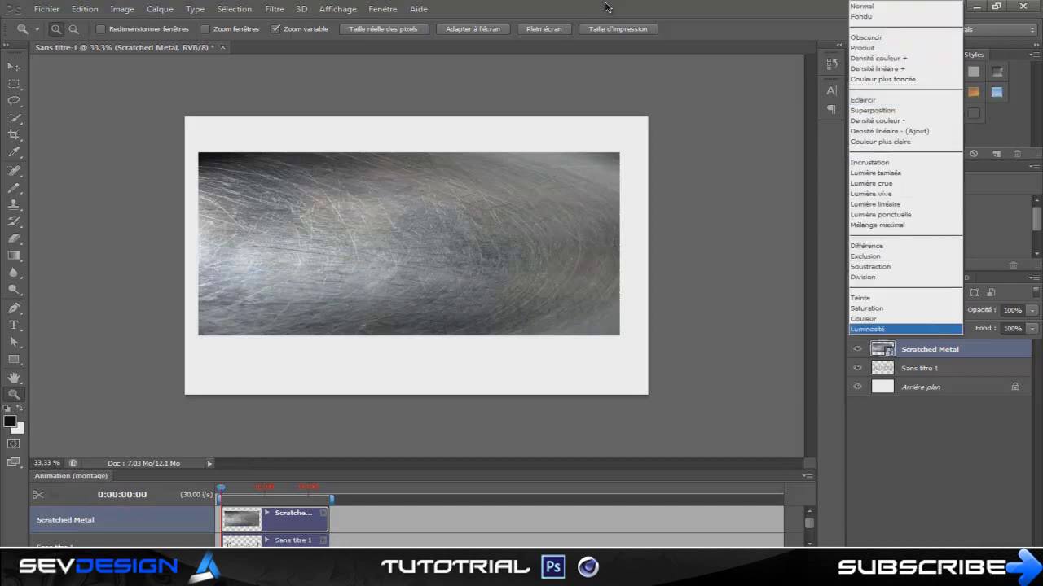
{"action": "left_click", "coordinate": [919, 329]}
{"action": "left_click", "coordinate": [906, 310]}
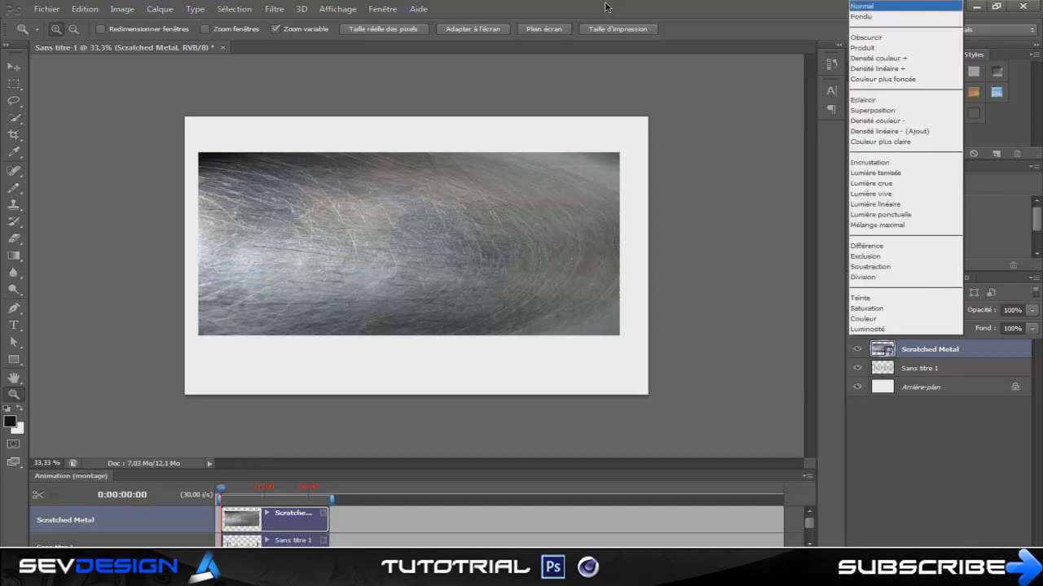
{"action": "left_click", "coordinate": [864, 5]}
{"action": "key", "text": "Down"}
{"action": "key", "text": "Down"}
{"action": "key", "text": "Down"}
{"action": "key", "text": "Up"}
{"action": "key", "text": "Up"}
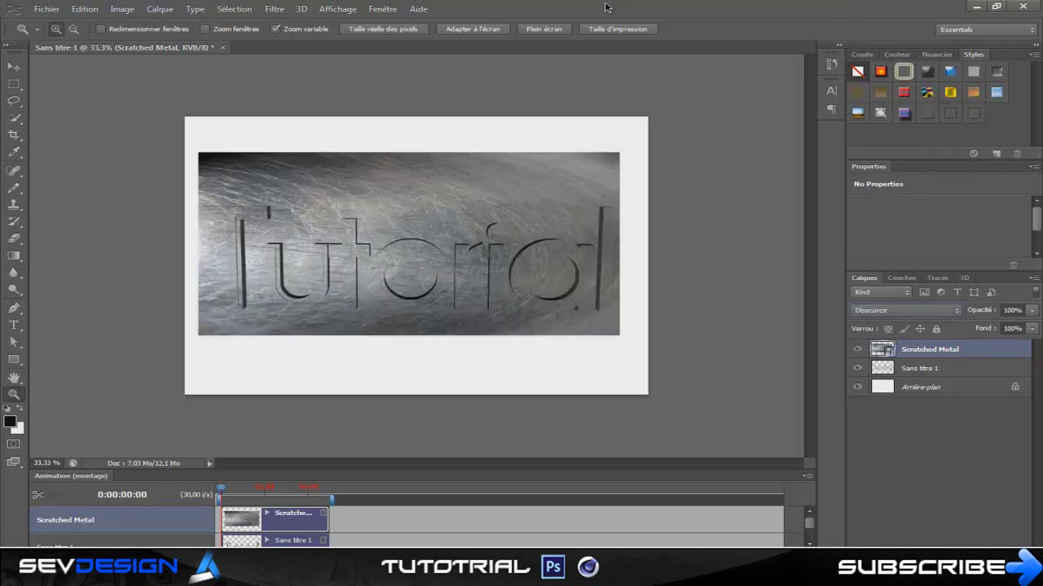
{"action": "left_click", "coordinate": [906, 310]}
{"action": "left_click", "coordinate": [888, 111]}
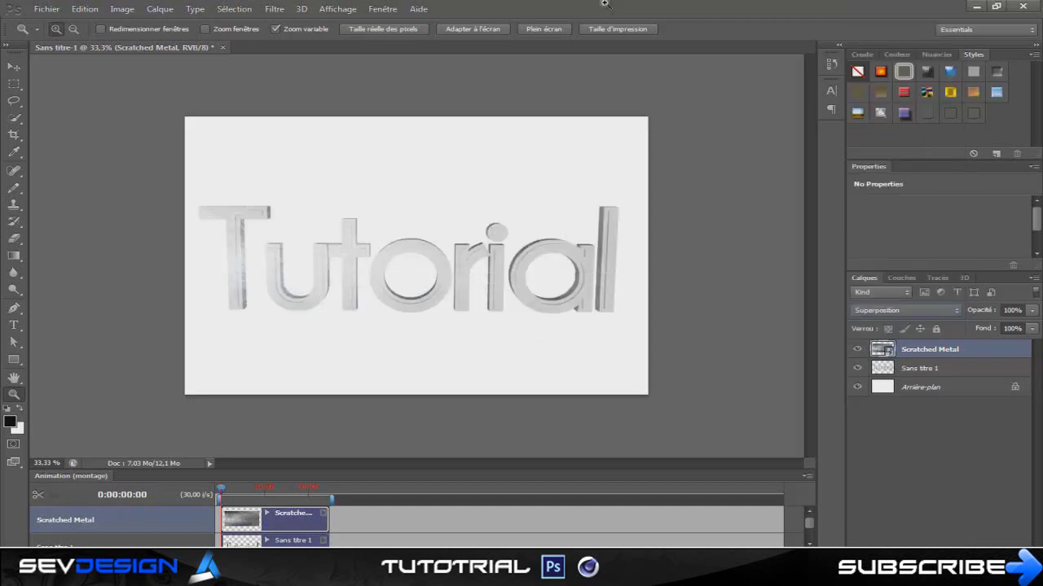
- Set the blend mode of the Scratched Metal layer to Incrustation
{"action": "left_click", "coordinate": [906, 310]}
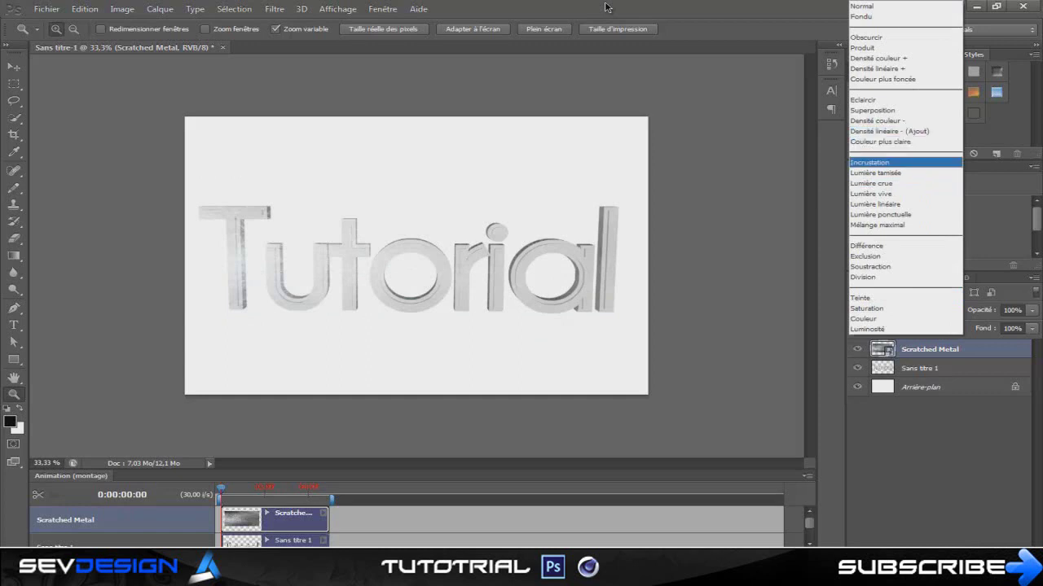
{"action": "key", "text": "Return"}
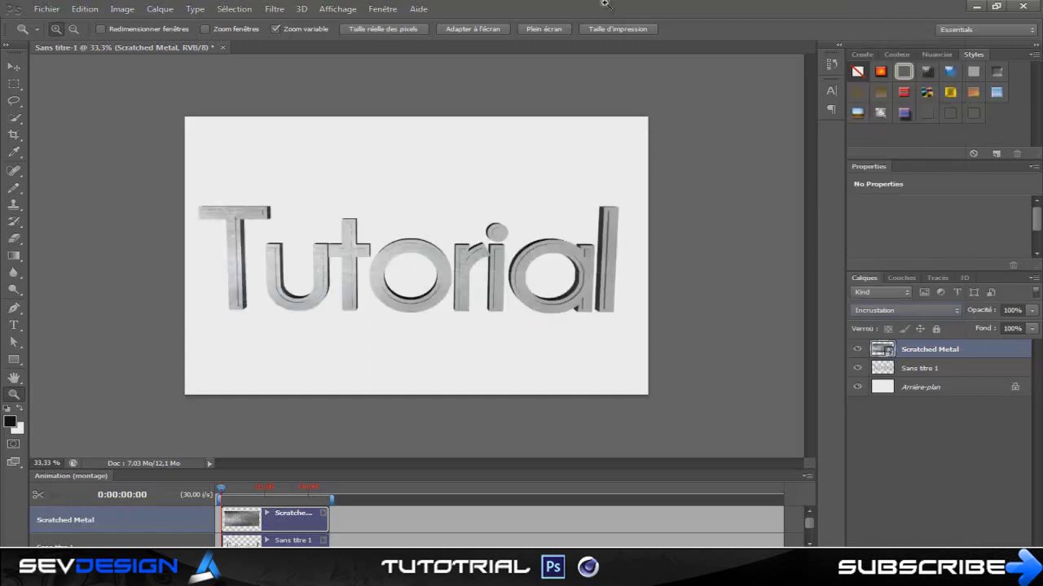
- Rasterize the Scratched Metal layer for erasing and set the Eraser brush size to 38 px
{"action": "left_click", "coordinate": [253, 229]}
{"action": "left_click", "coordinate": [253, 229]}
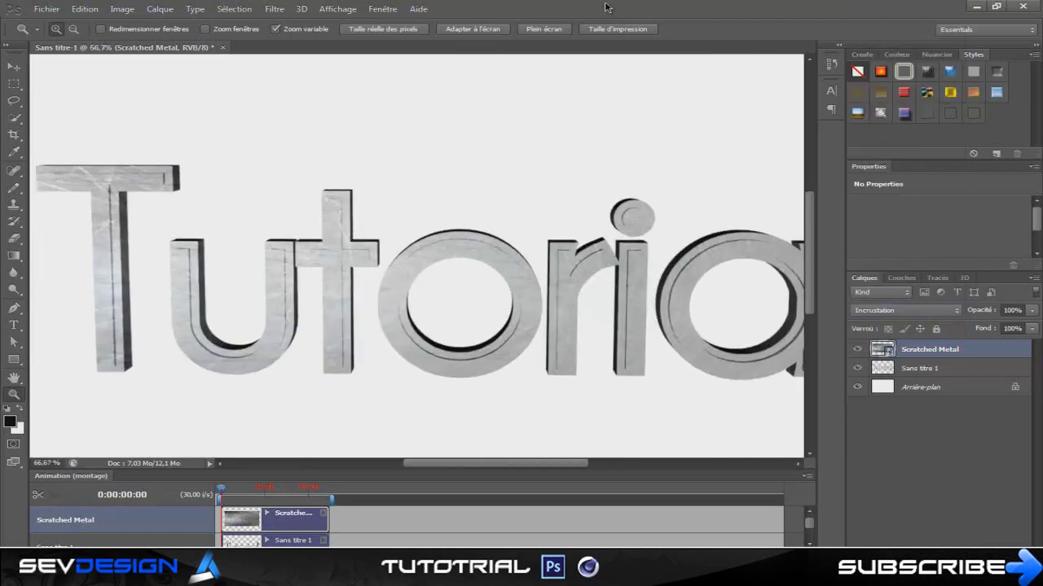
{"action": "left_click_drag", "start_coordinate": [495, 464], "coordinate": [451, 464]}
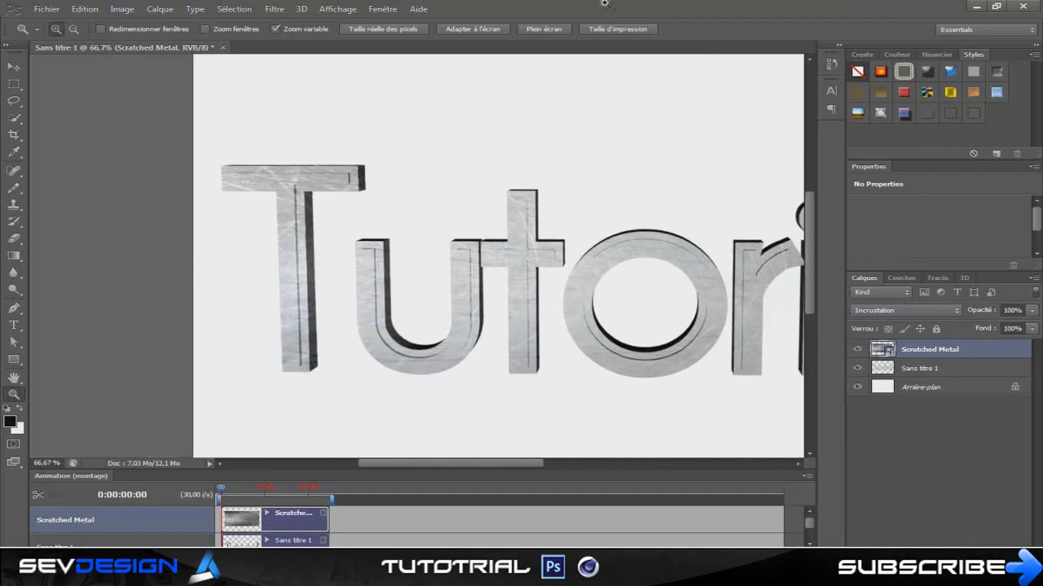
{"action": "key", "text": "e"}
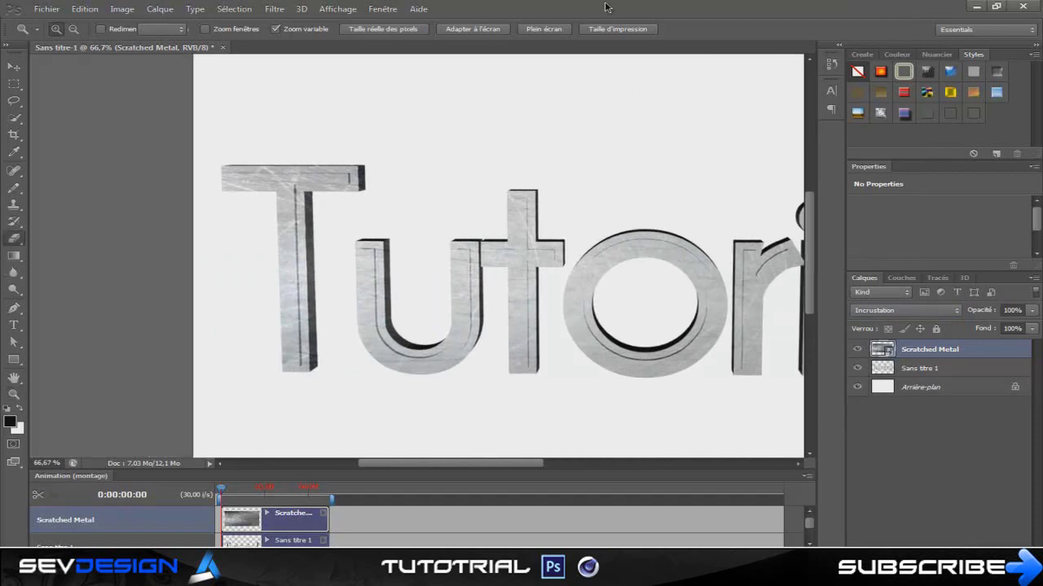
{"action": "key", "text": "Return"}
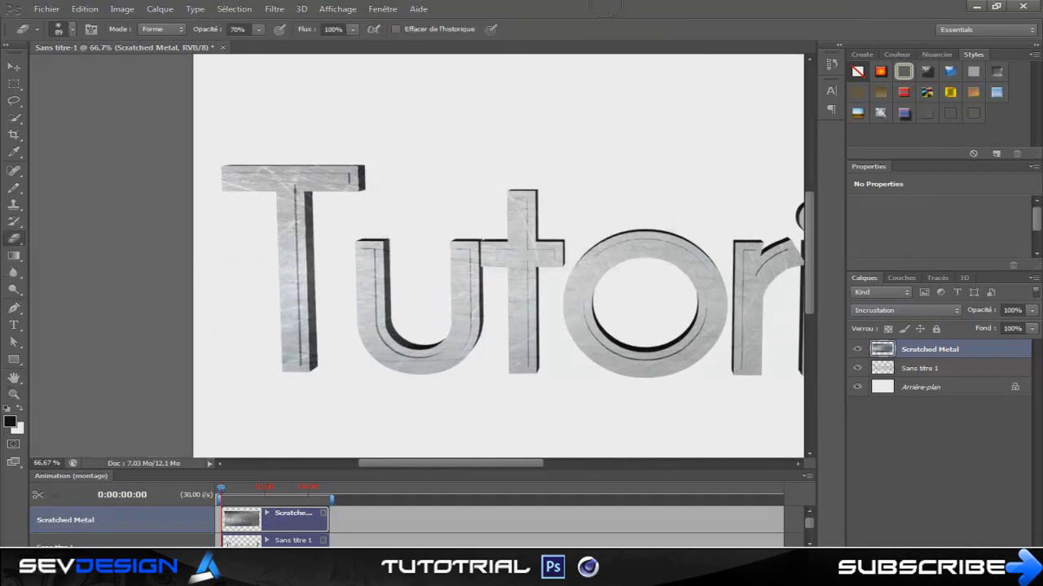
{"action": "left_click", "coordinate": [72, 30]}
{"action": "left_click_drag", "start_coordinate": [84, 70], "coordinate": [60, 71]}
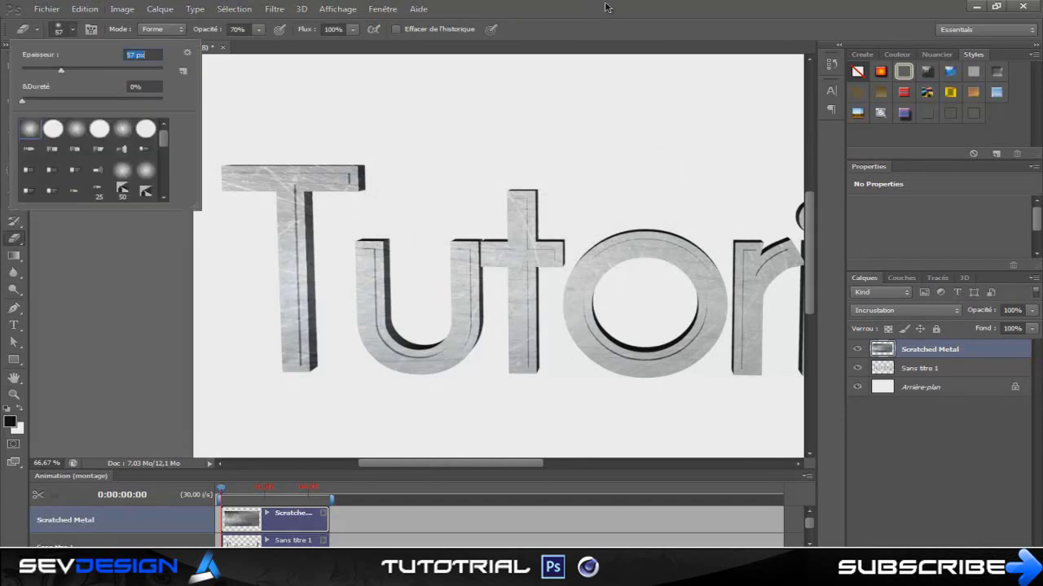
{"action": "key", "text": "Return"}
{"action": "left_click", "coordinate": [72, 29]}
{"action": "left_click_drag", "start_coordinate": [61, 71], "coordinate": [48, 71]}
{"action": "key", "text": "Return"}
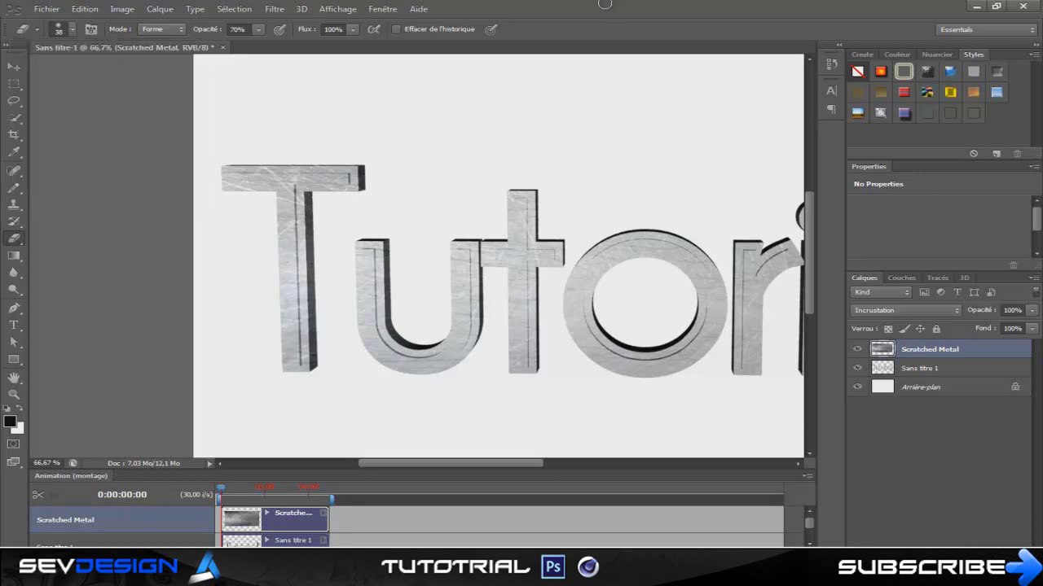
- Erase the Scratched Metal texture from the dark extruded side faces of the letters
{"action": "left_click_drag", "start_coordinate": [312, 325], "coordinate": [309, 234]}
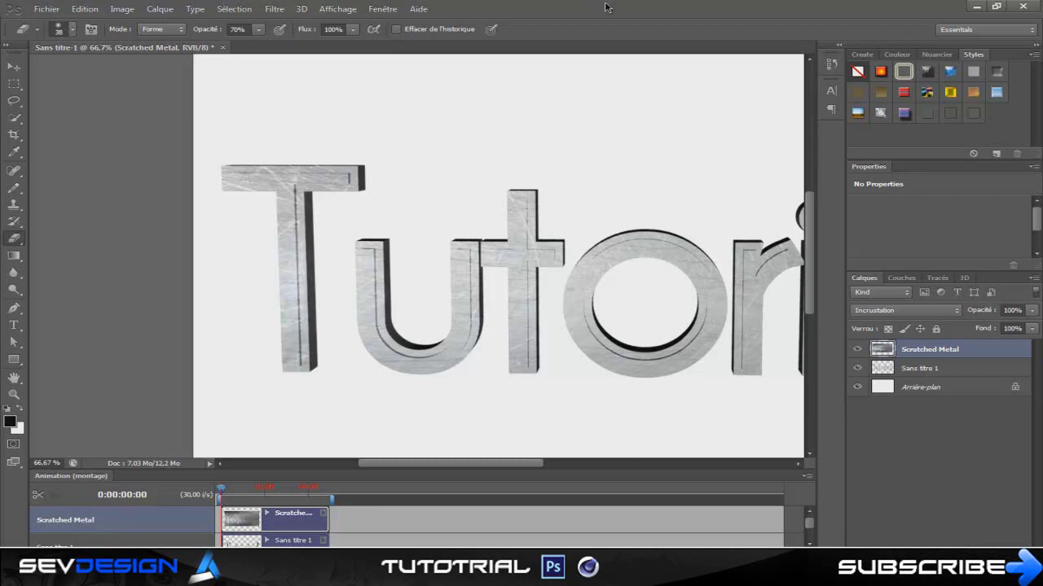
{"action": "scroll", "coordinate": [607, 7], "scroll_direction": "right", "scroll_amount": 5}
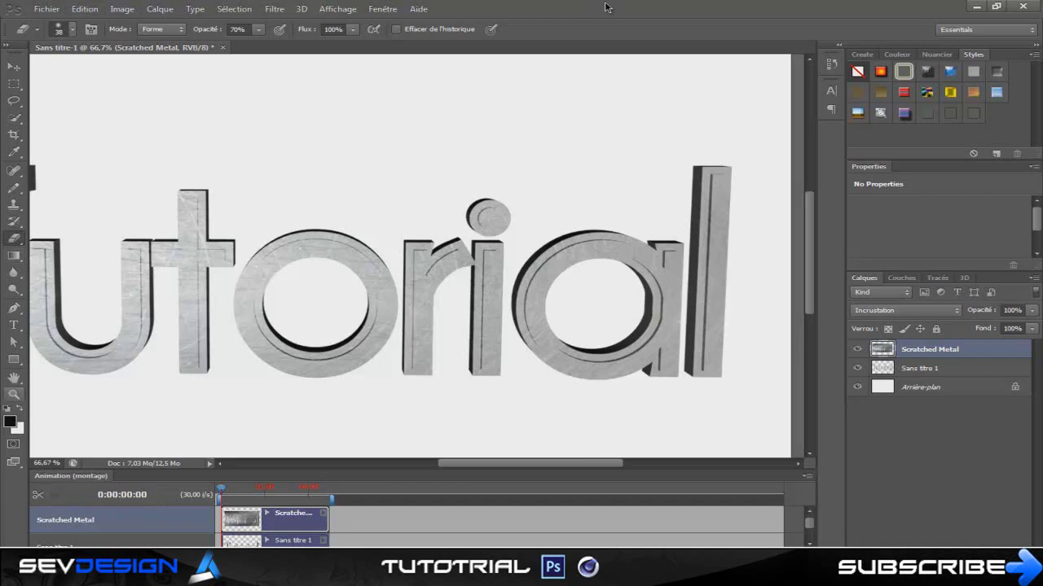
{"action": "left_click", "coordinate": [14, 394]}
{"action": "left_click", "coordinate": [74, 30]}
{"action": "left_click", "coordinate": [202, 189]}
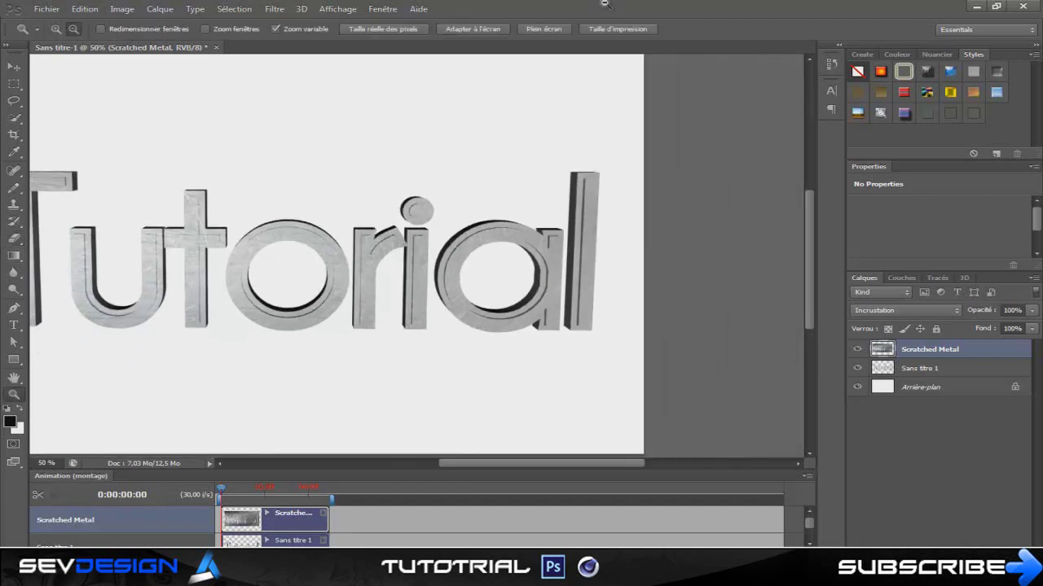
{"action": "left_click", "coordinate": [202, 189]}
- Import the peeling-wall image "1 (14)" from the Textures folder as a new layer above Scratched Metal
{"action": "left_click", "coordinate": [47, 9]}
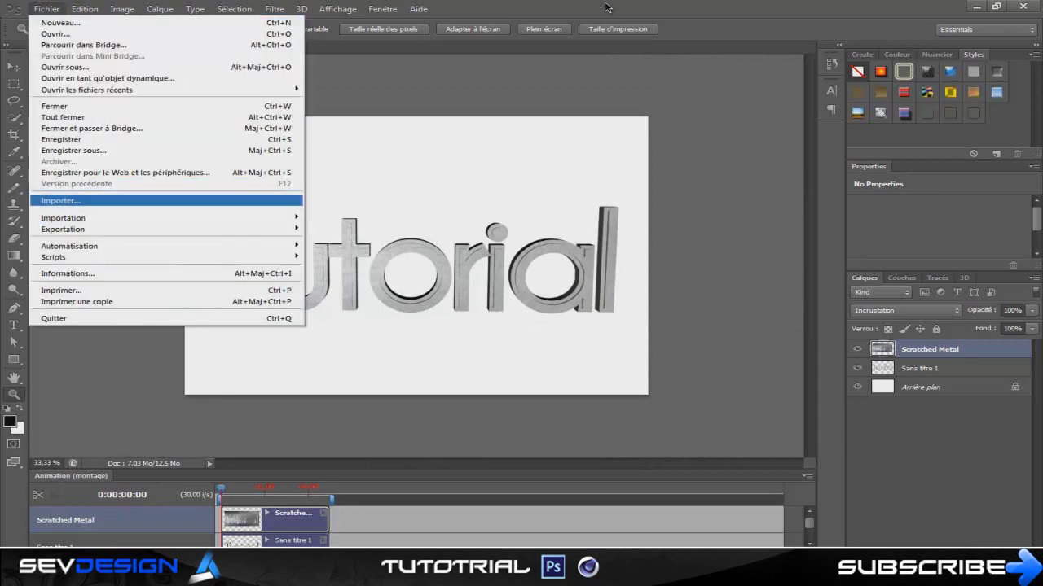
{"action": "left_click", "coordinate": [60, 201]}
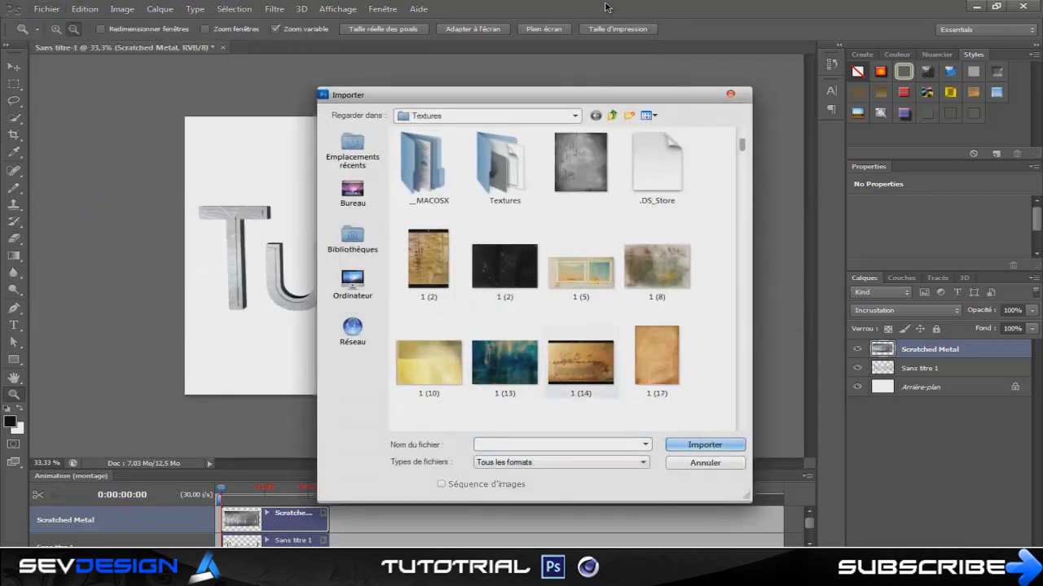
{"action": "double_click", "coordinate": [581, 364]}
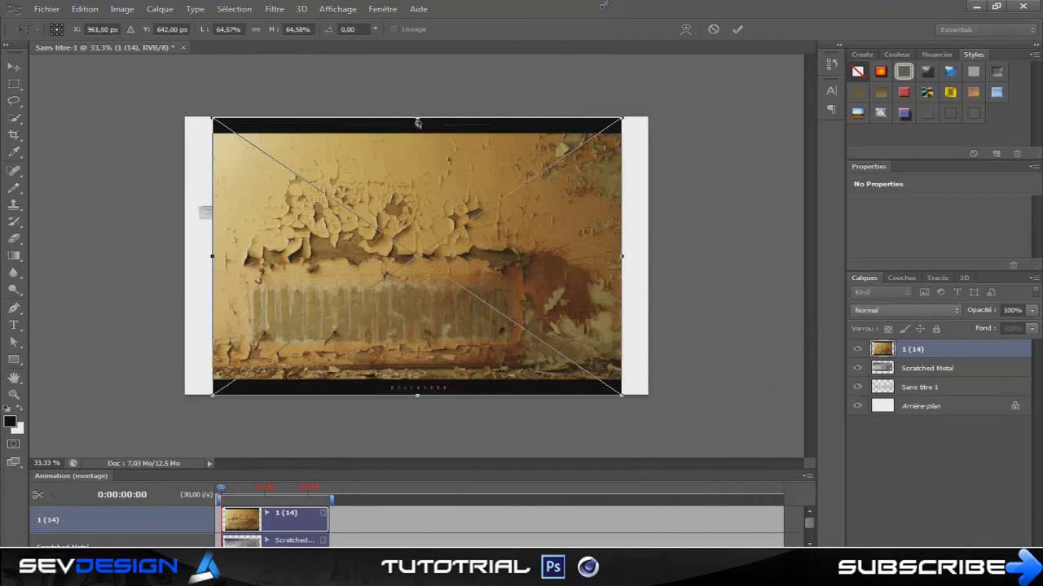
- Enlarge the peeling-wall image to about 71.65% and position it so it covers the whole text
{"action": "left_click_drag", "start_coordinate": [622, 118], "coordinate": [666, 86]}
{"action": "left_click_drag", "start_coordinate": [636, 200], "coordinate": [622, 220]}
{"action": "key", "text": "shift+Up"}
{"action": "key", "text": "shift+Up"}
{"action": "key", "text": "shift+Up"}
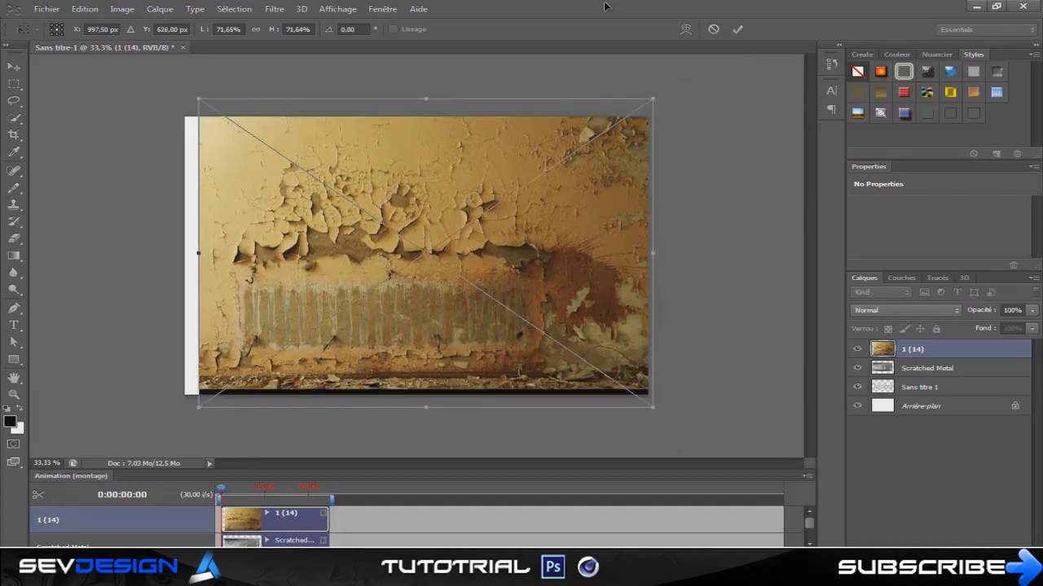
{"action": "key", "text": "Return"}
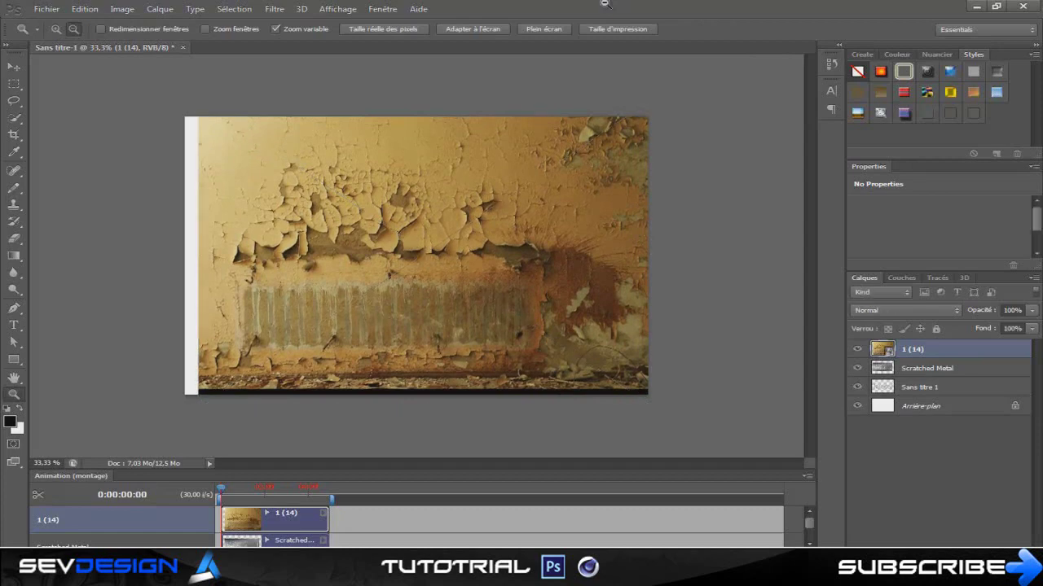
- Set the 1 (14) layer's blend mode to Incrustation and shift its texture slightly down and to the left over the letters
{"action": "left_click", "coordinate": [906, 311]}
{"action": "left_click", "coordinate": [906, 162]}
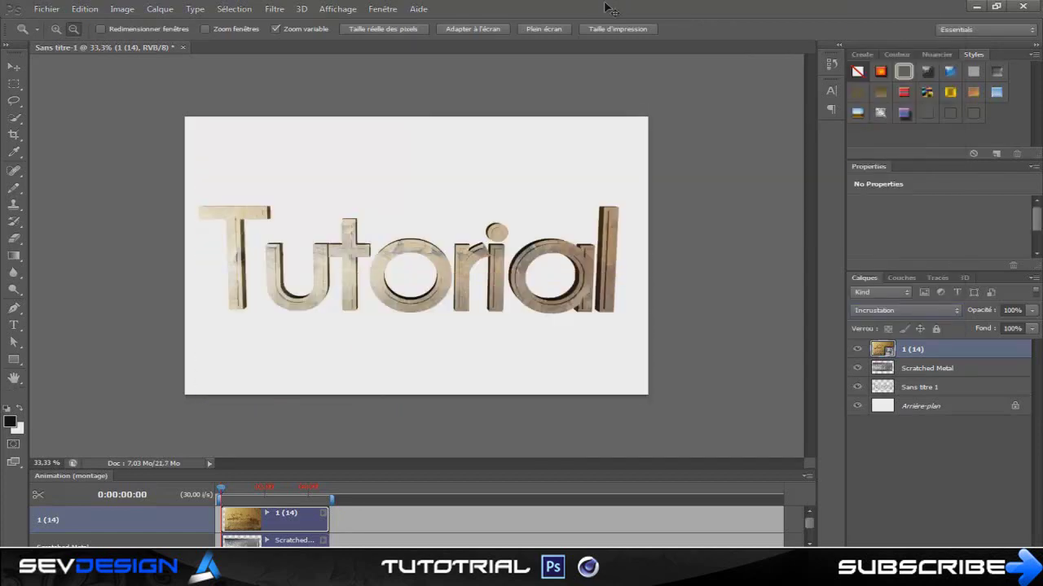
{"action": "key", "text": "ctrl+t"}
{"action": "left_click_drag", "start_coordinate": [487, 294], "coordinate": [487, 303]}
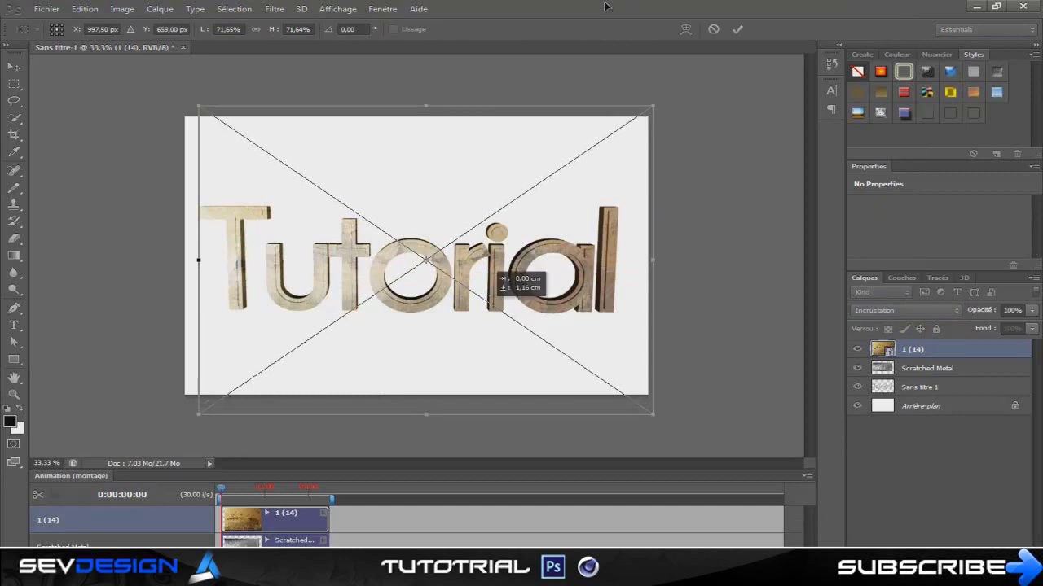
{"action": "left_click_drag", "start_coordinate": [487, 302], "coordinate": [482, 302]}
{"action": "key", "text": "z"}
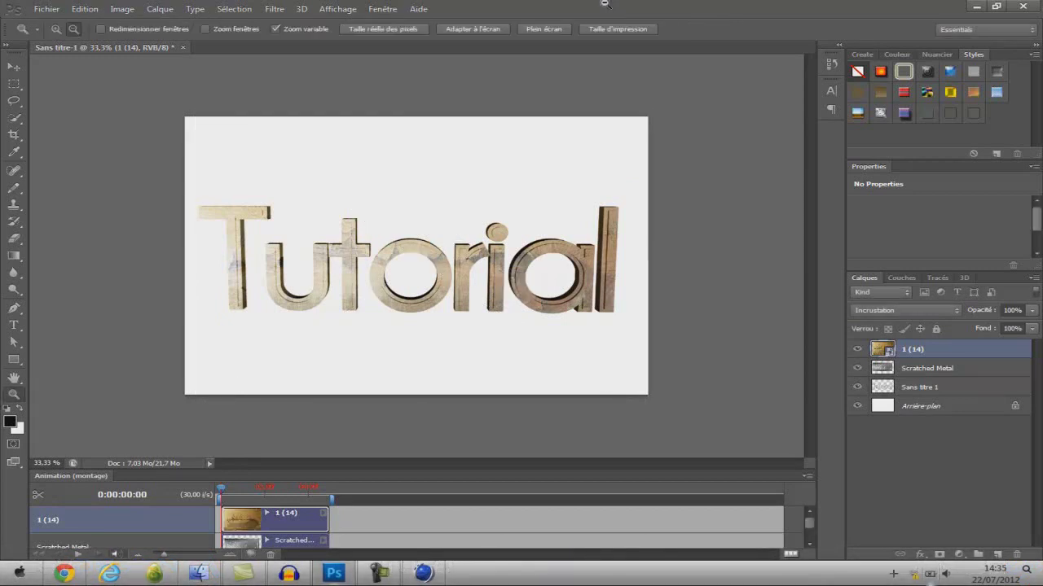
- Add an Incrustation couleur effect to the 1 (14) layer with its blend mode set to Couleur
{"action": "left_click", "coordinate": [920, 554]}
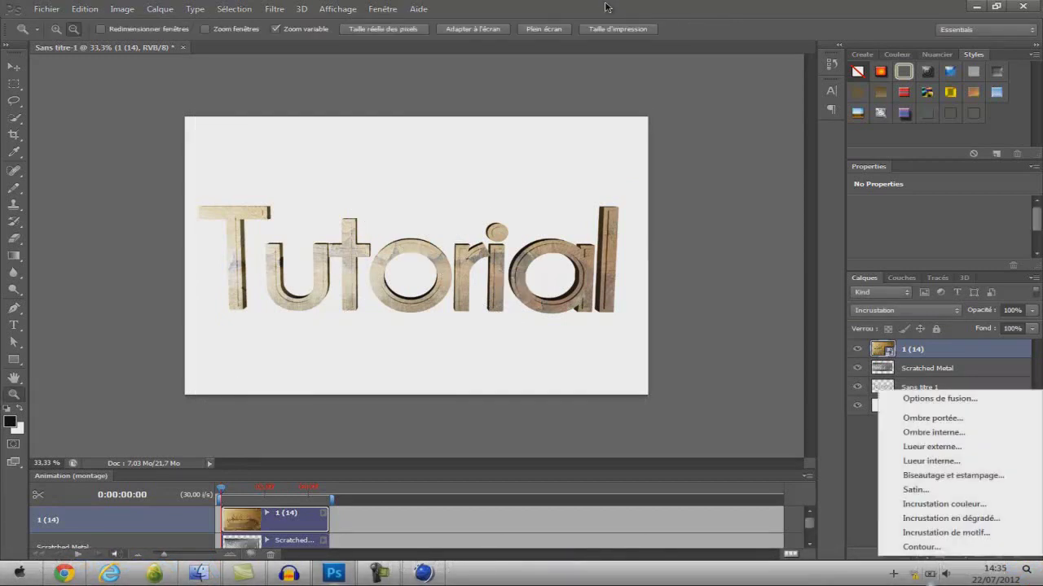
{"action": "left_click", "coordinate": [944, 504]}
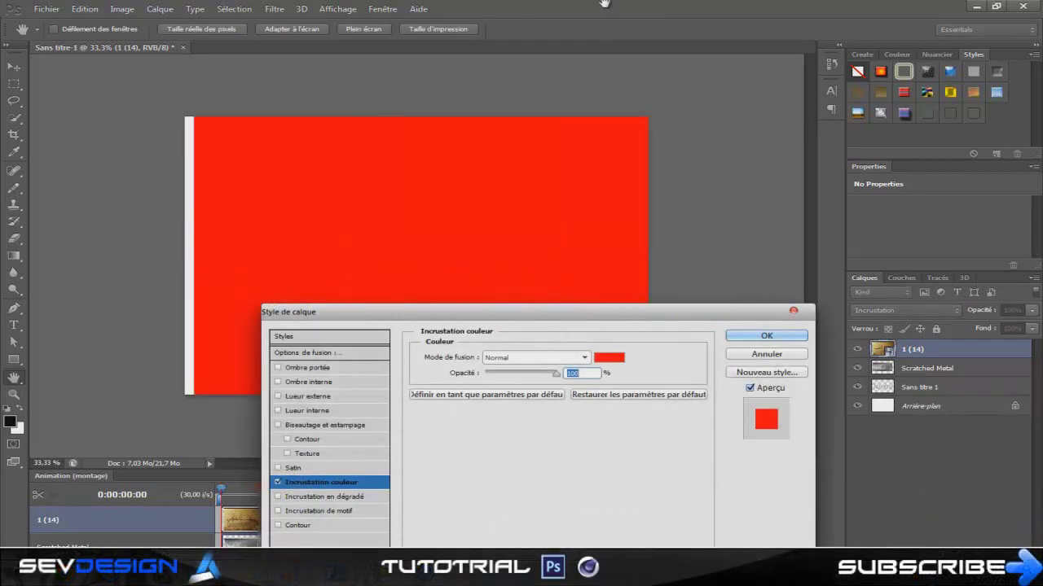
{"action": "key", "text": "alt+Down"}
{"action": "key", "text": "Down"}
{"action": "key", "text": "Down"}
{"action": "key", "text": "Down"}
{"action": "key", "text": "Down"}
{"action": "key", "text": "Down"}
{"action": "key", "text": "Down"}
{"action": "key", "text": "Down"}
{"action": "key", "text": "Down"}
{"action": "key", "text": "Down"}
{"action": "key", "text": "Down"}
{"action": "key", "text": "Down"}
{"action": "key", "text": "Down"}
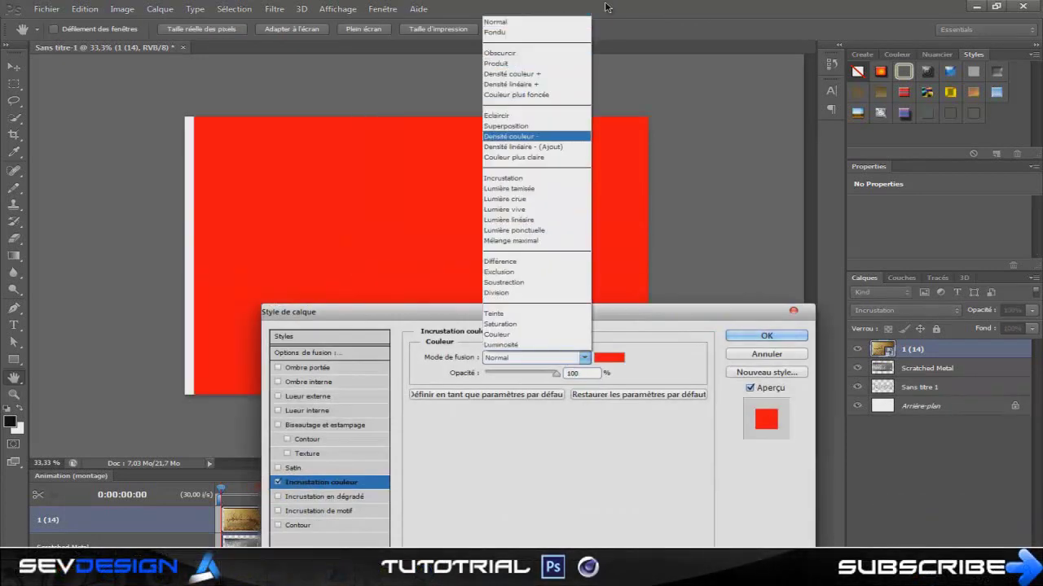
{"action": "key", "text": "Return"}
{"action": "key", "text": "alt+Down"}
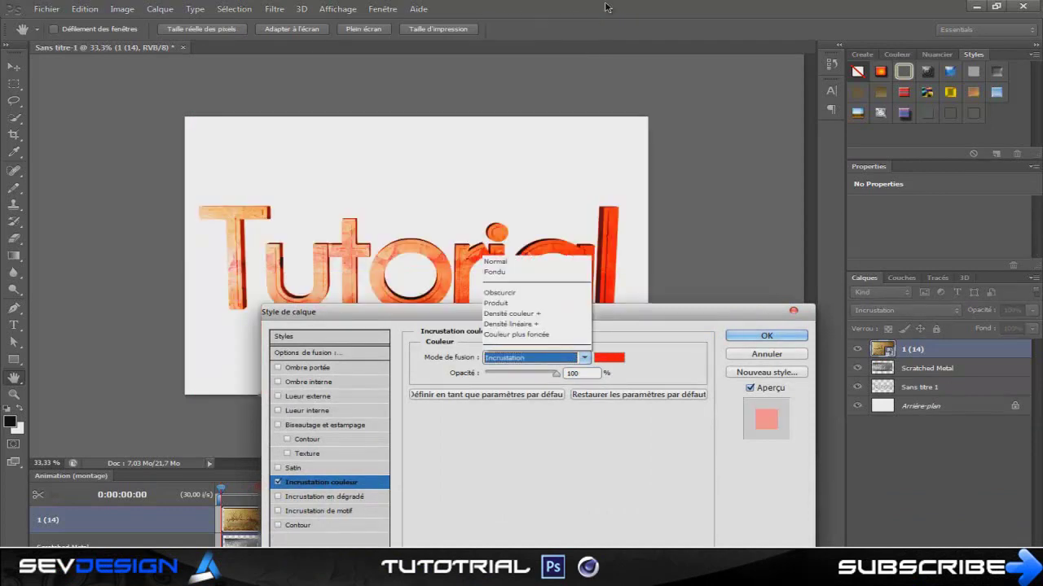
{"action": "key", "text": "End"}
{"action": "key", "text": "Up"}
{"action": "key", "text": "Return"}
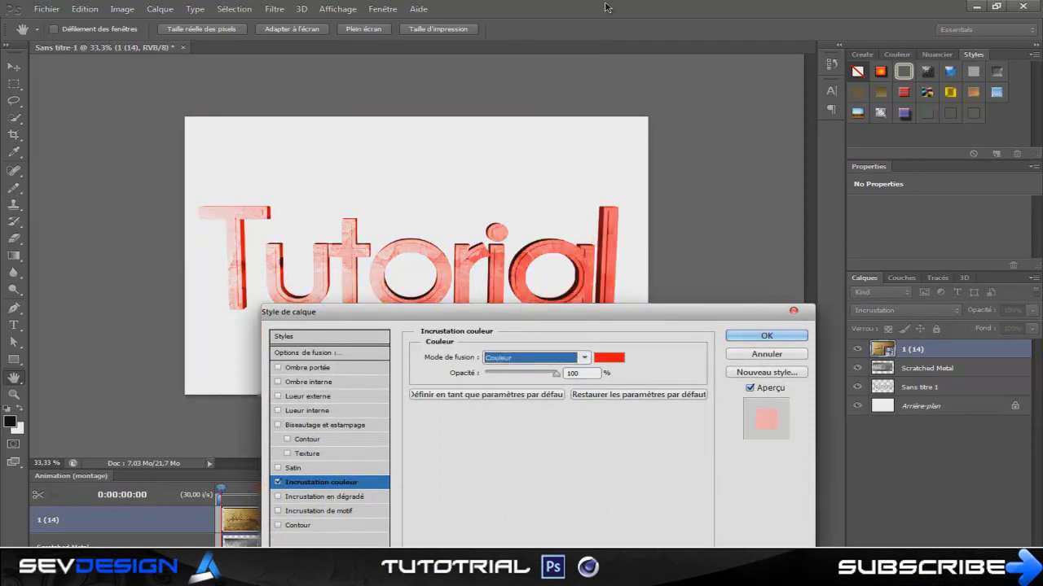
- Set the colour overlay of the 1 (14) layer to light grey bfbfbf and apply the style
{"action": "left_click", "coordinate": [607, 357]}
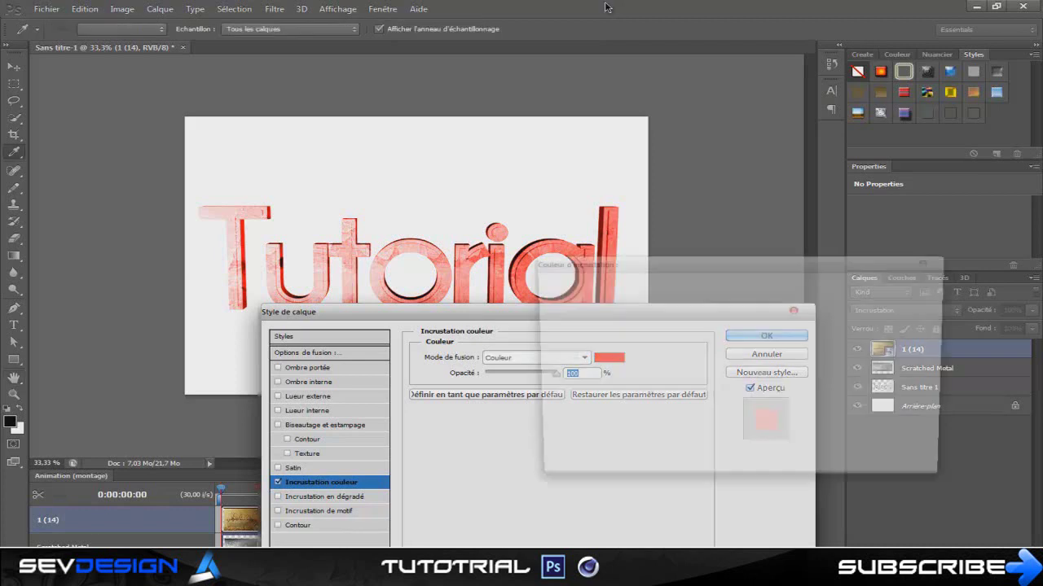
{"action": "left_click_drag", "start_coordinate": [543, 308], "coordinate": [538, 334]}
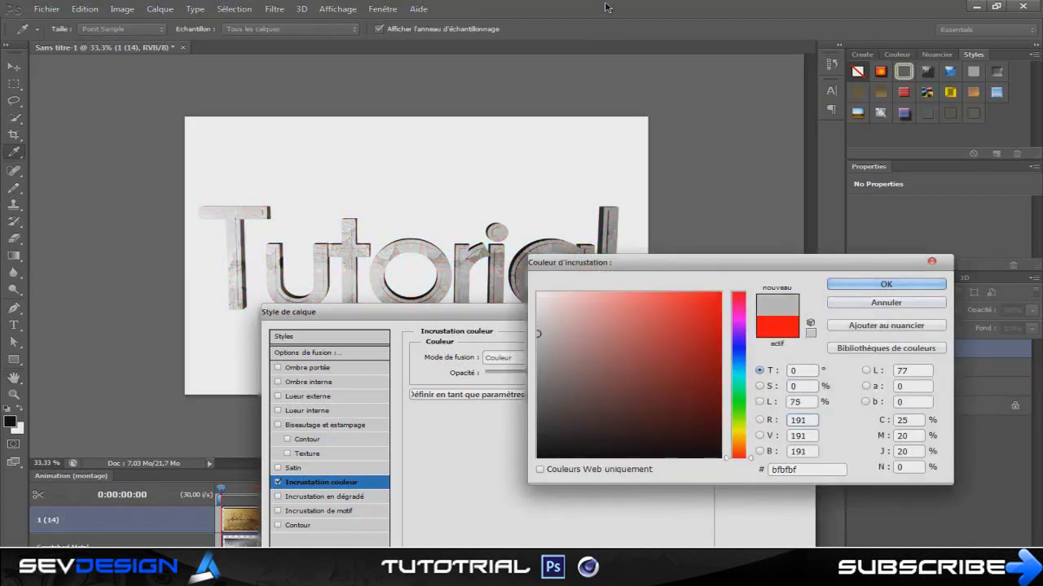
{"action": "key", "text": "Return"}
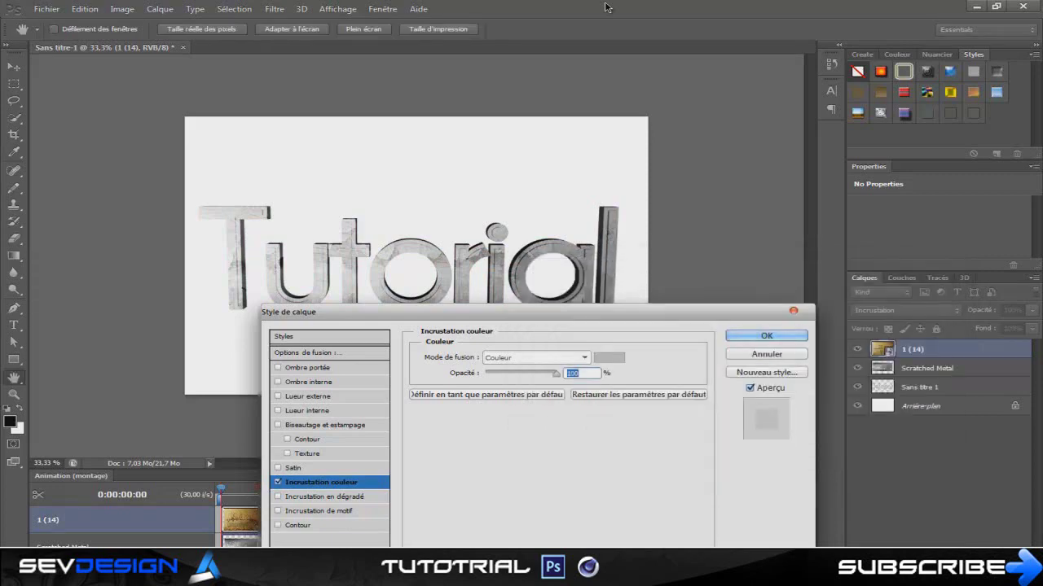
{"action": "key", "text": "Return"}
- Try an Incrustation couleur effect with blend mode Couleur on the Sans titre 1 layer
{"action": "key", "text": "alt+bracketleft"}
{"action": "key", "text": "alt+bracketleft"}
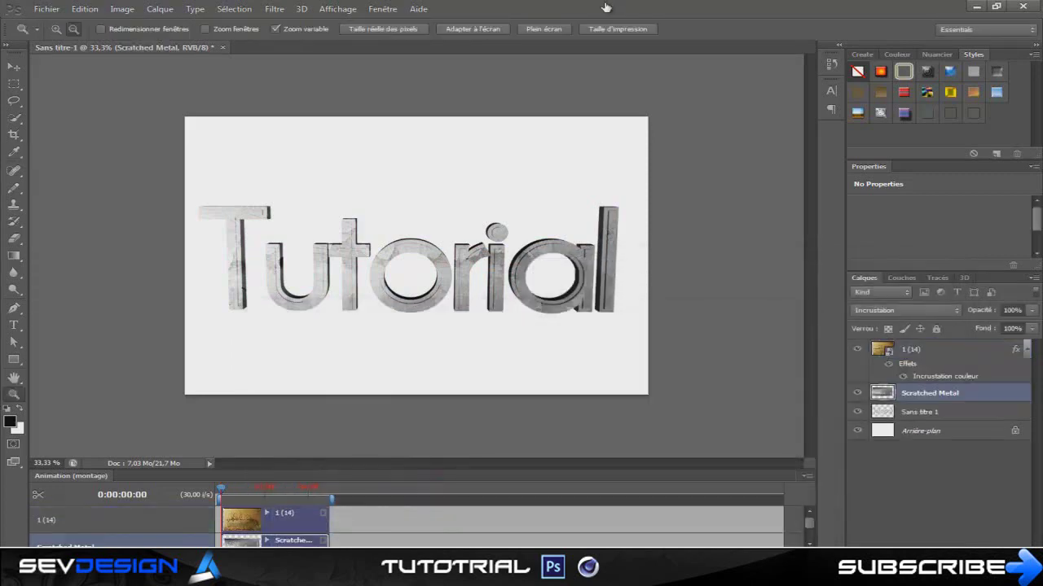
{"action": "left_click", "coordinate": [907, 555]}
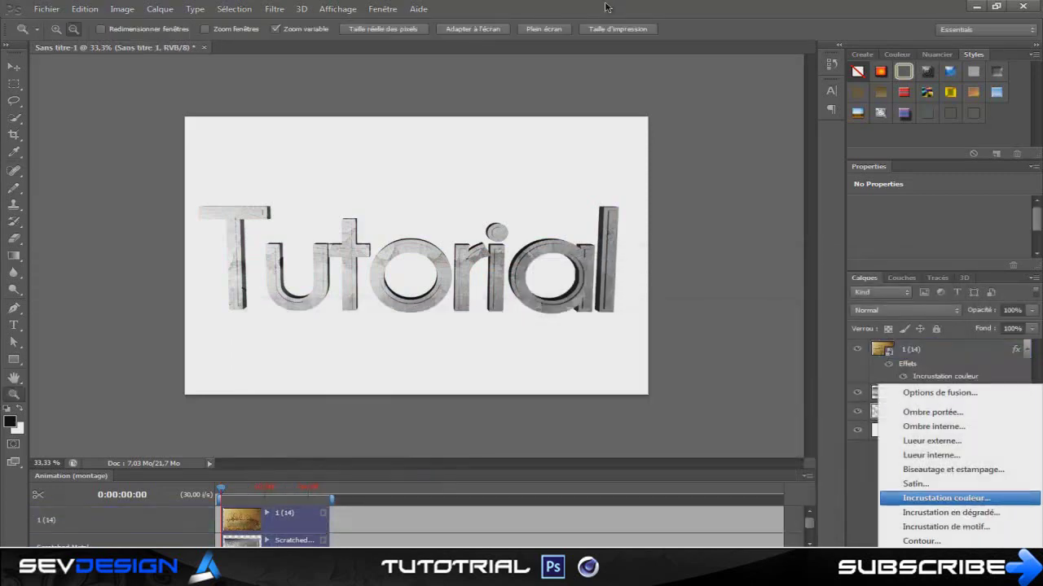
{"action": "left_click", "coordinate": [937, 498]}
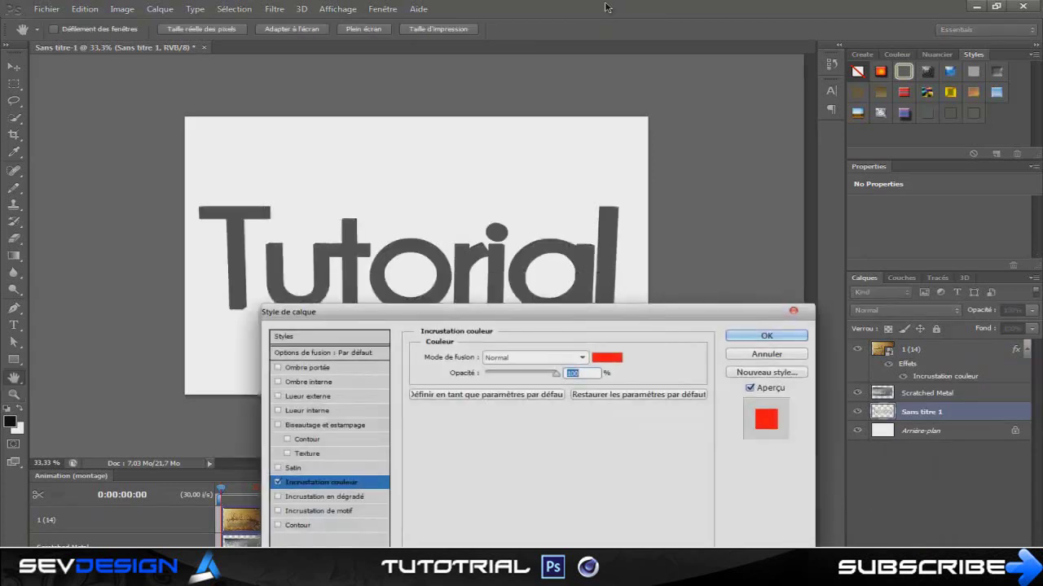
{"action": "left_click", "coordinate": [581, 358]}
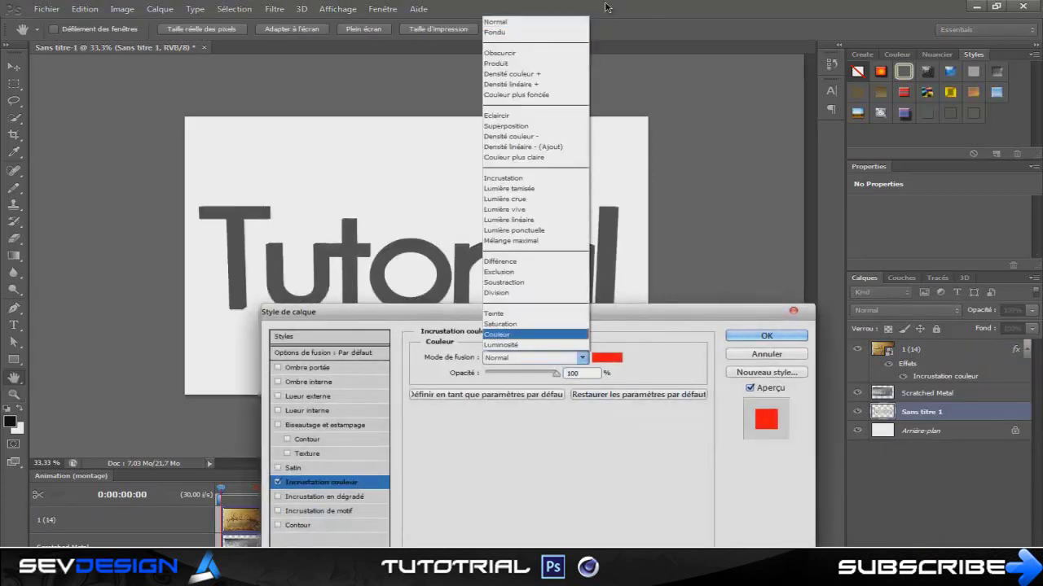
{"action": "left_click", "coordinate": [562, 334]}
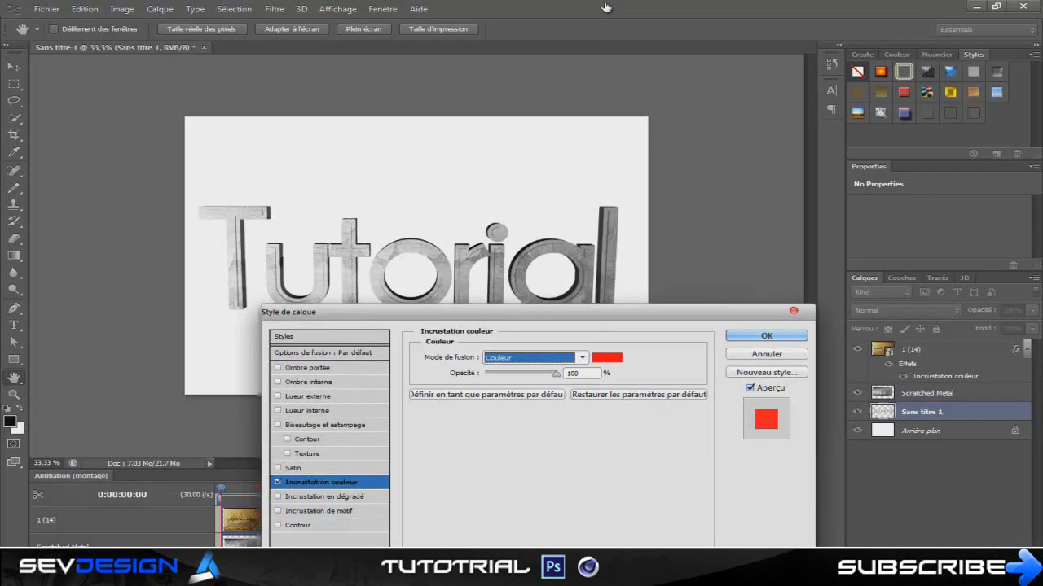
{"action": "left_click", "coordinate": [607, 358]}
{"action": "left_click", "coordinate": [886, 284]}
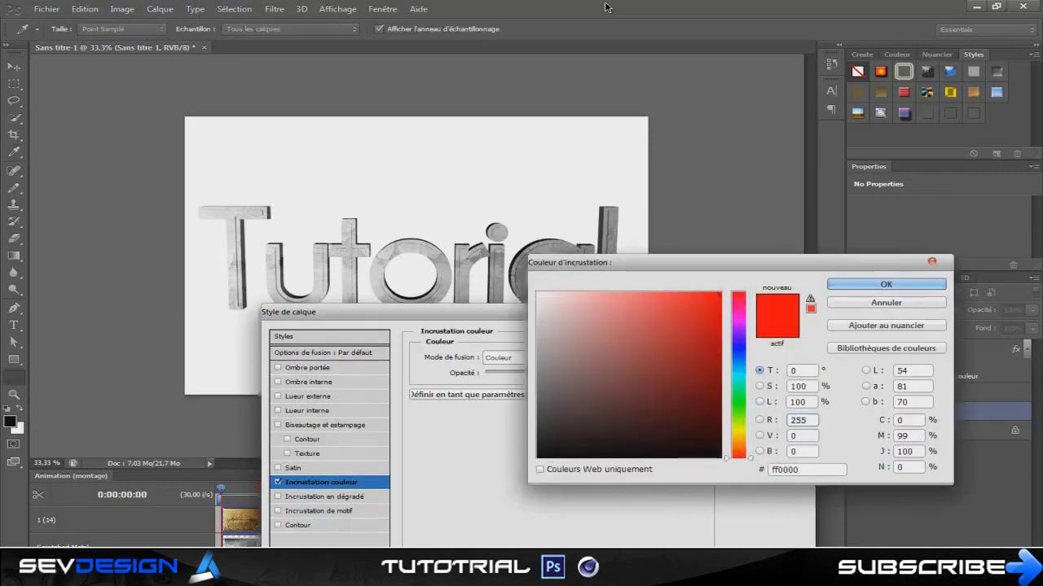
{"action": "left_click", "coordinate": [767, 336]}
- Try the Scratched Metal layer beneath Sans titre 1, and restore its place above that layer
{"action": "left_click", "coordinate": [929, 394]}
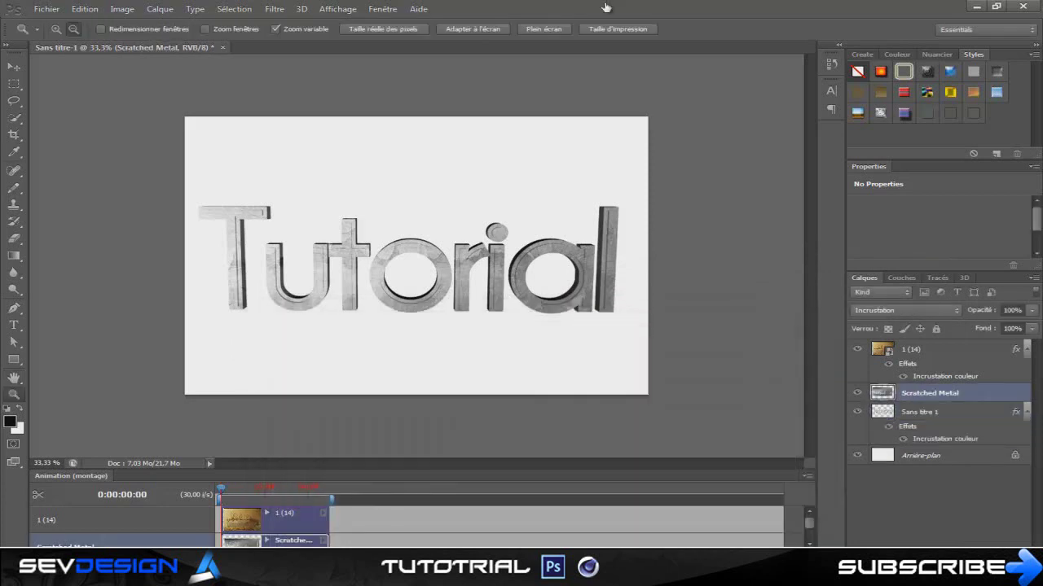
{"action": "left_click_drag", "start_coordinate": [929, 393], "coordinate": [929, 445]}
{"action": "mouse_move", "coordinate": [912, 350]}
{"action": "left_mouse_down"}
{"action": "mouse_move", "coordinate": [912, 427]}
{"action": "mouse_move", "coordinate": [912, 349]}
{"action": "left_mouse_up"}
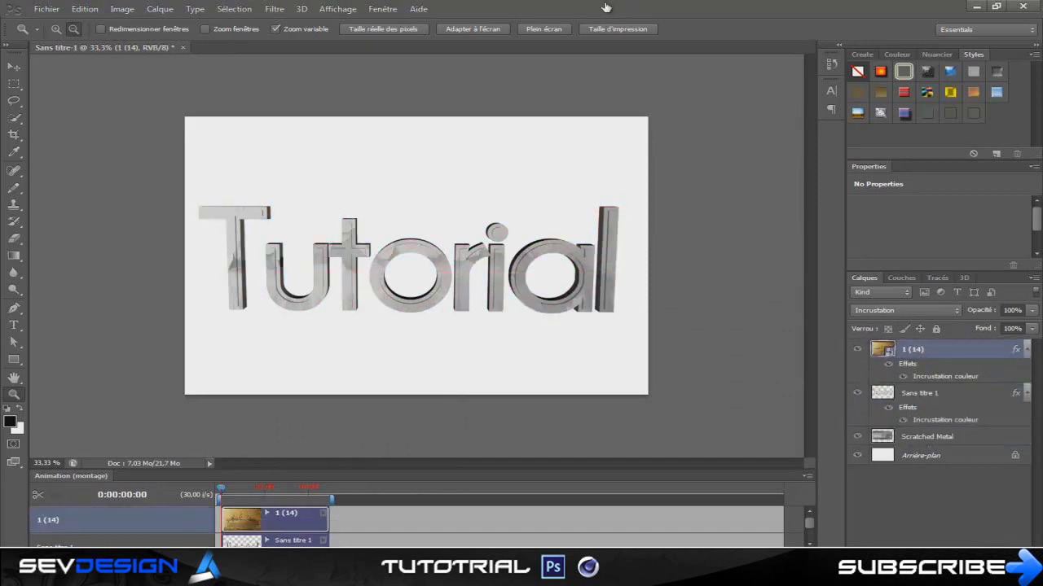
{"action": "left_click_drag", "start_coordinate": [927, 412], "coordinate": [927, 393]}
- Turn off the Incrustation couleur effect on the Sans titre 1 layer
{"action": "left_click", "coordinate": [927, 413]}
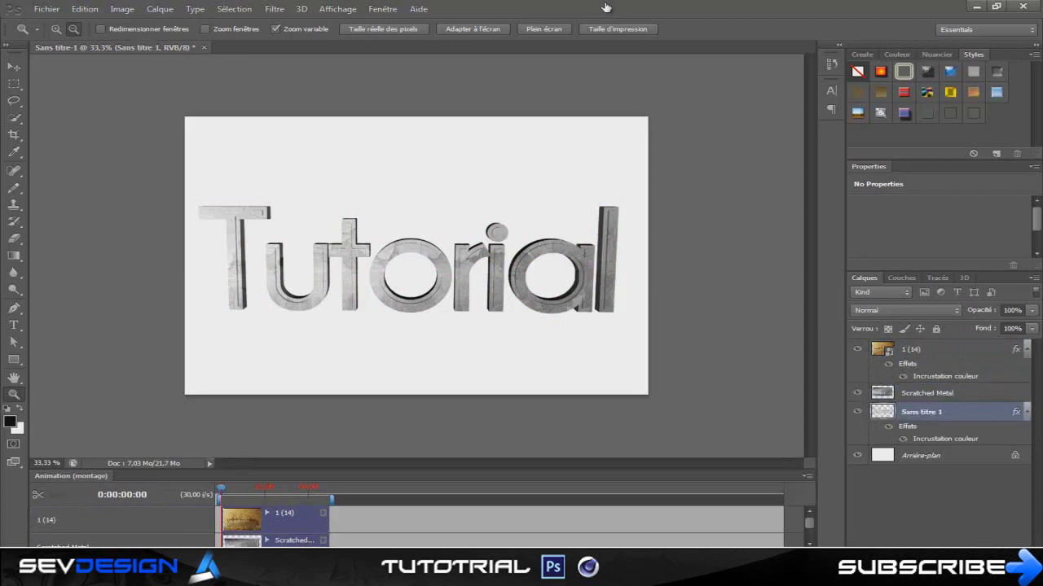
{"action": "left_click", "coordinate": [905, 556]}
{"action": "left_click", "coordinate": [944, 500]}
{"action": "left_click", "coordinate": [278, 482]}
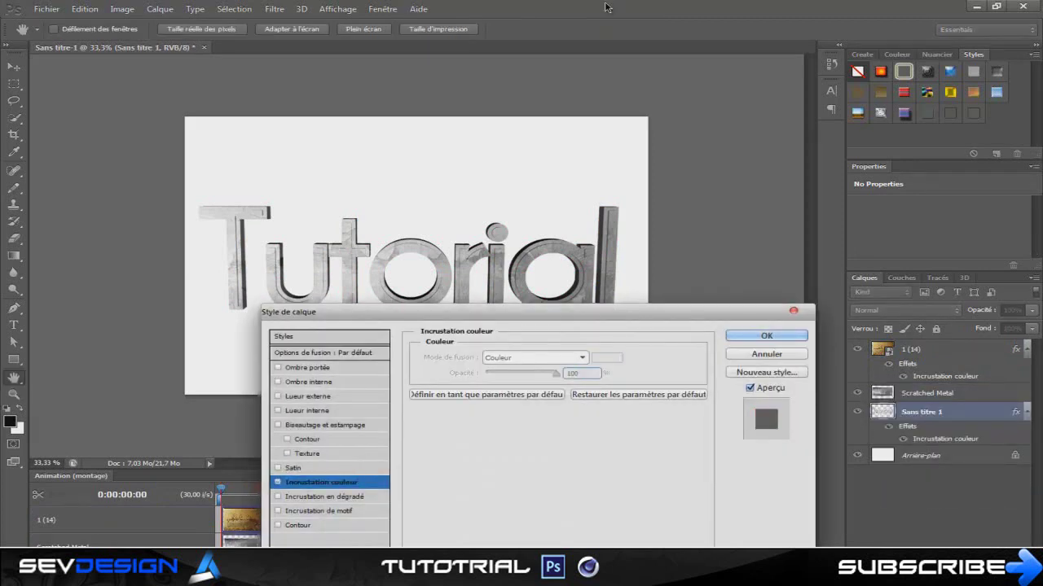
{"action": "left_click", "coordinate": [766, 335]}
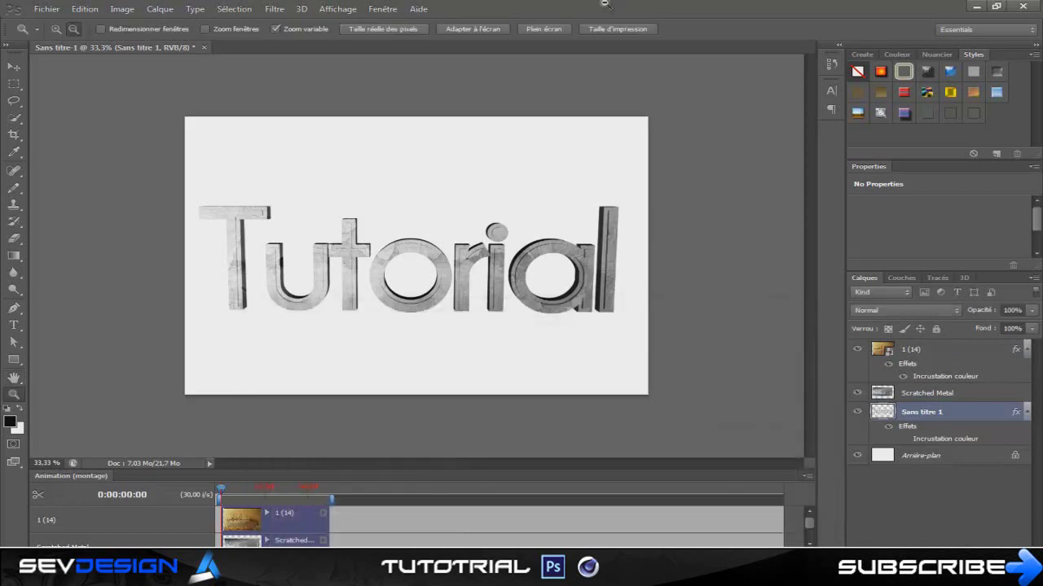
- Try erasing along the dark side face of the T on the Sans titre 1 layer, and undo the stroke
{"action": "key", "text": "ctrl+plus"}
{"action": "key", "text": "ctrl+plus"}
{"action": "key", "text": "ctrl+plus"}
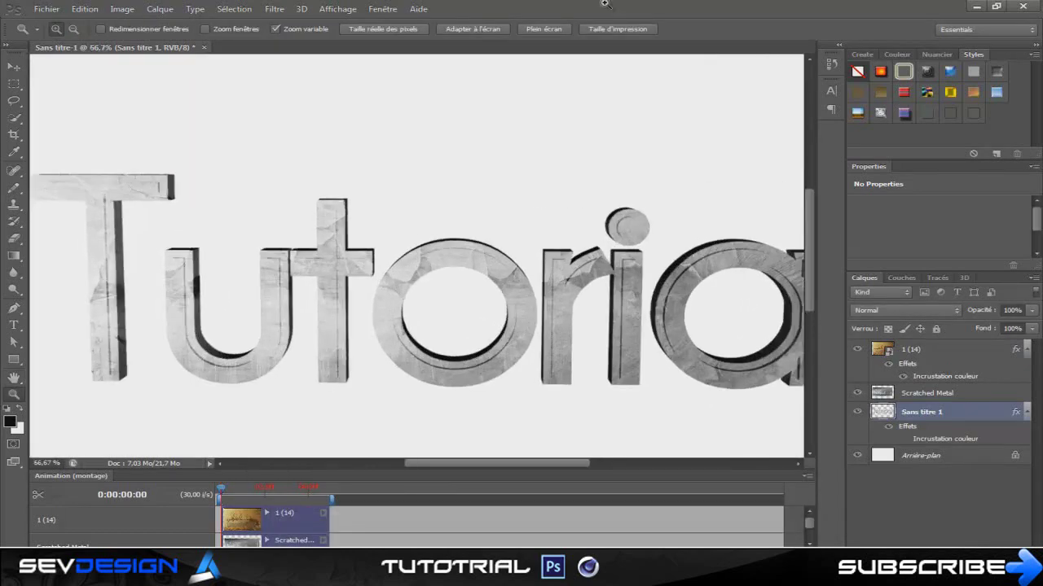
{"action": "scroll", "coordinate": [605, 4], "scroll_direction": "up", "scroll_amount": 3, "text": "ctrl"}
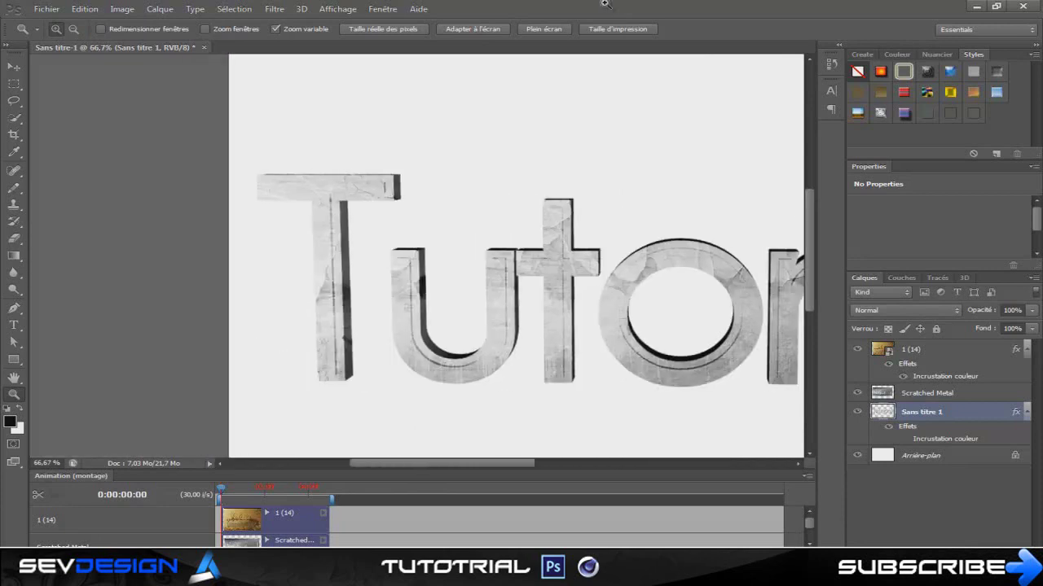
{"action": "key", "text": "ctrl+plus"}
{"action": "key", "text": "ctrl+plus"}
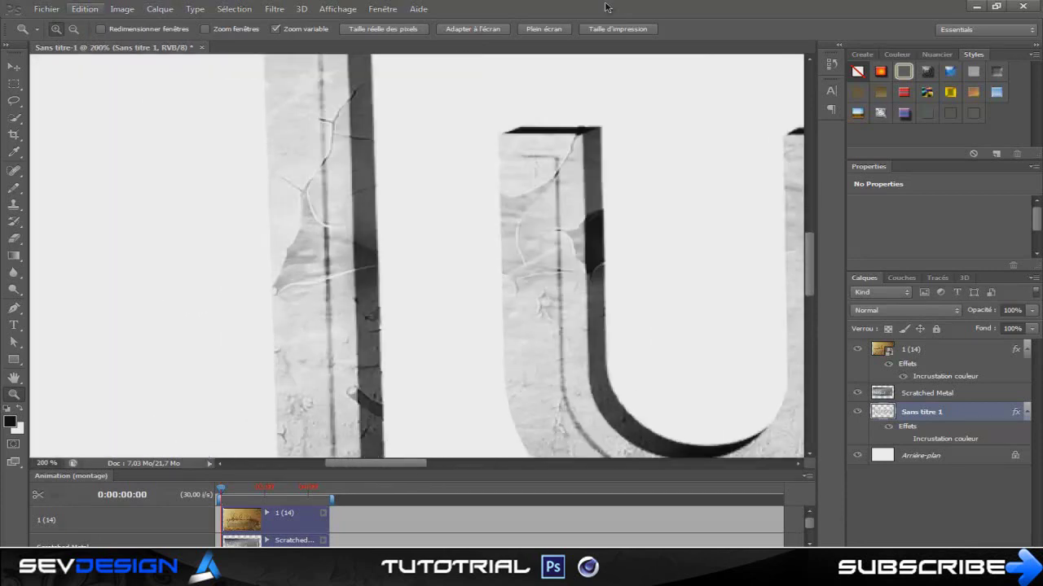
{"action": "key", "text": "ctrl+minus"}
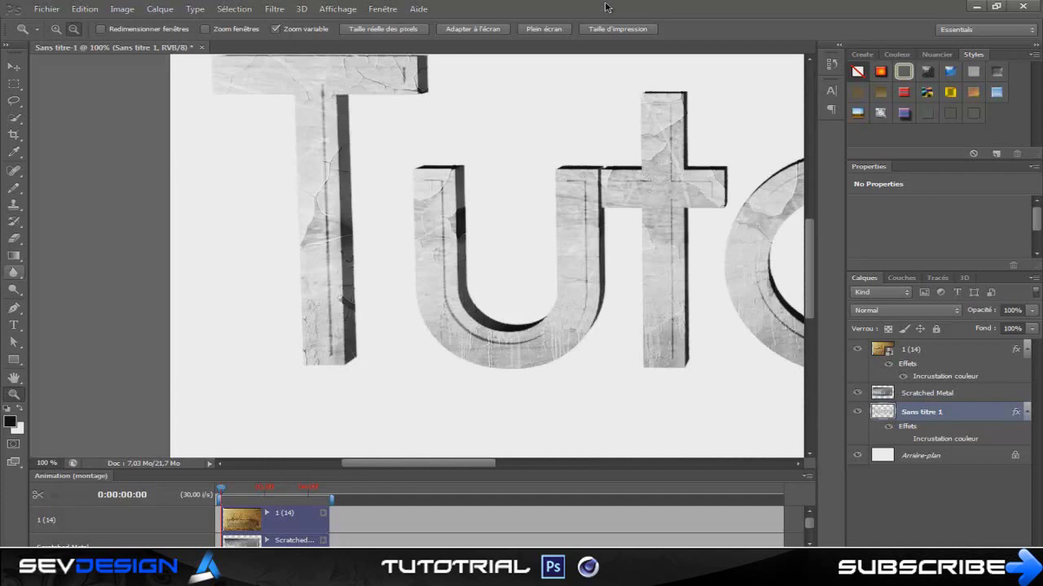
{"action": "key", "text": "e"}
{"action": "mouse_move", "coordinate": [348, 363]}
{"action": "left_mouse_down"}
{"action": "mouse_move", "coordinate": [343, 102]}
{"action": "mouse_move", "coordinate": [345, 306]}
{"action": "left_mouse_up"}
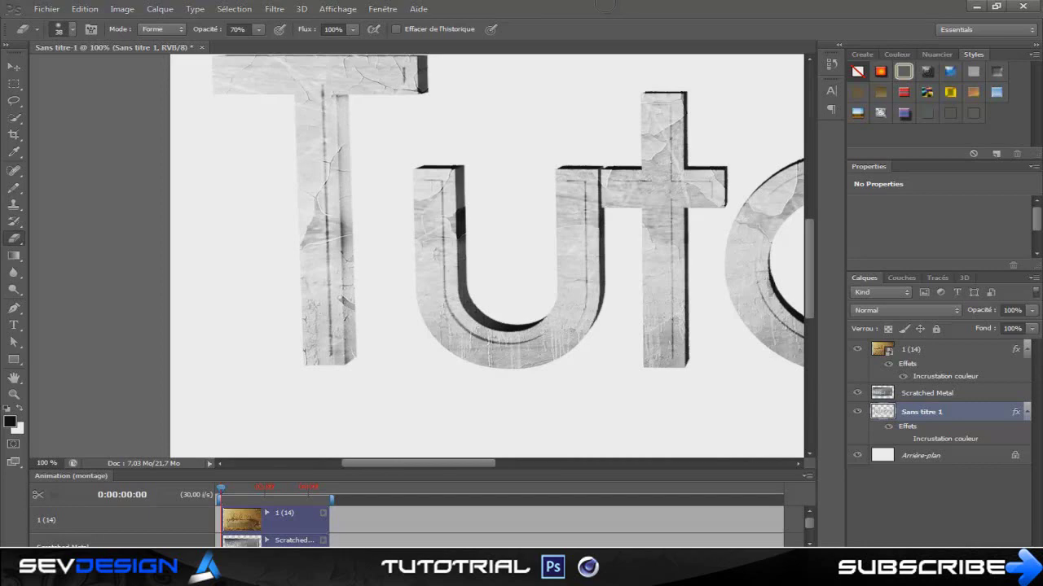
{"action": "key", "text": "ctrl+z"}
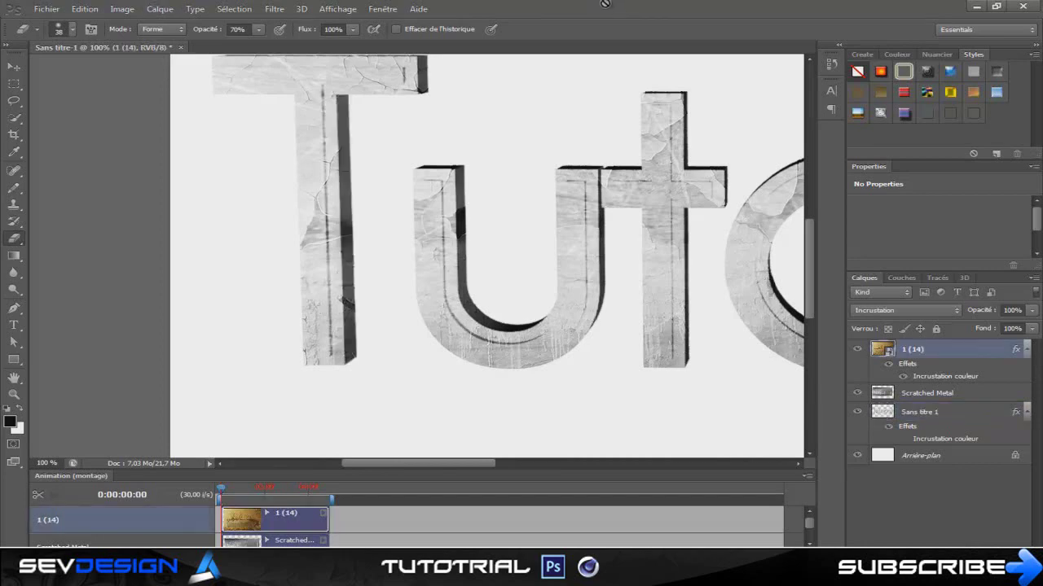
- Rasterize the 1 (14) layer and erase its wall texture from the dark side faces of the T and the u
{"action": "left_click", "coordinate": [604, 3]}
{"action": "key", "text": "Return"}
{"action": "left_click_drag", "start_coordinate": [351, 223], "coordinate": [349, 161]}
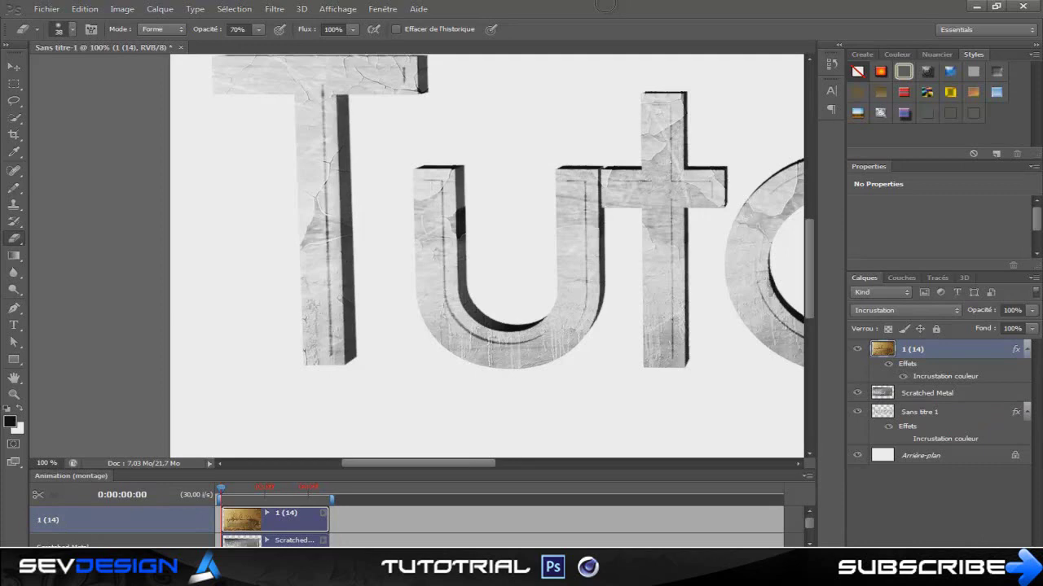
{"action": "mouse_move", "coordinate": [461, 224]}
{"action": "left_mouse_down"}
{"action": "mouse_move", "coordinate": [462, 194]}
{"action": "mouse_move", "coordinate": [463, 259]}
{"action": "left_mouse_up"}
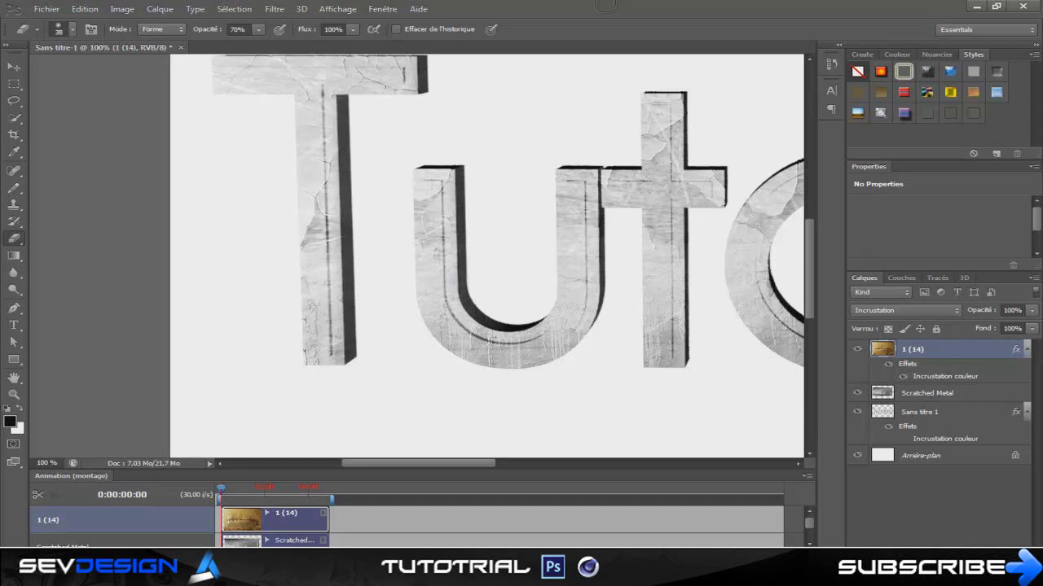
- Erase the wall texture of the 1 (14) layer from the dark side faces of the a and the l
{"action": "scroll", "coordinate": [605, 7], "scroll_direction": "right", "scroll_amount": 5}
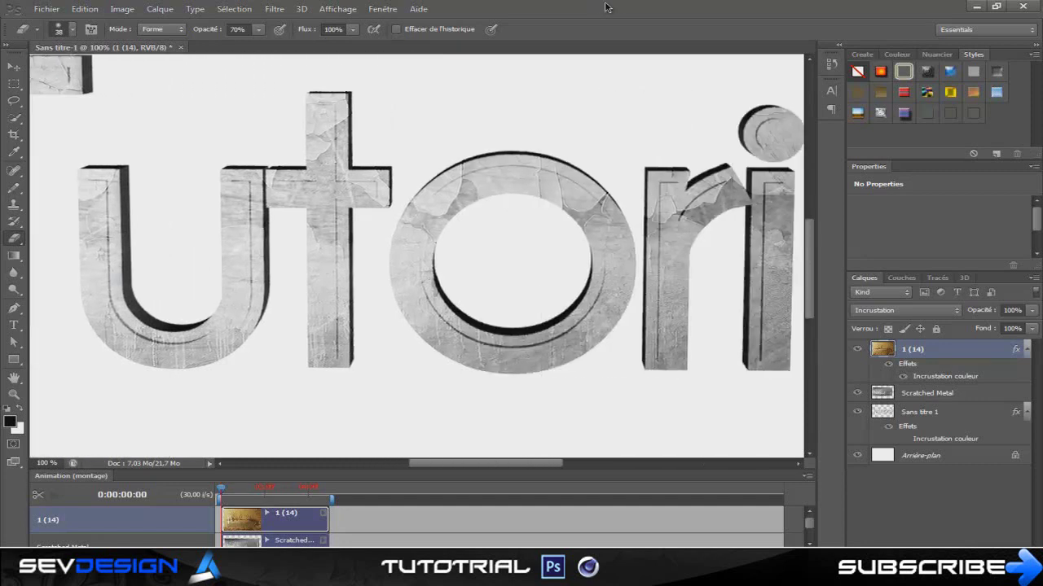
{"action": "scroll", "coordinate": [605, 7], "scroll_direction": "right", "scroll_amount": 7}
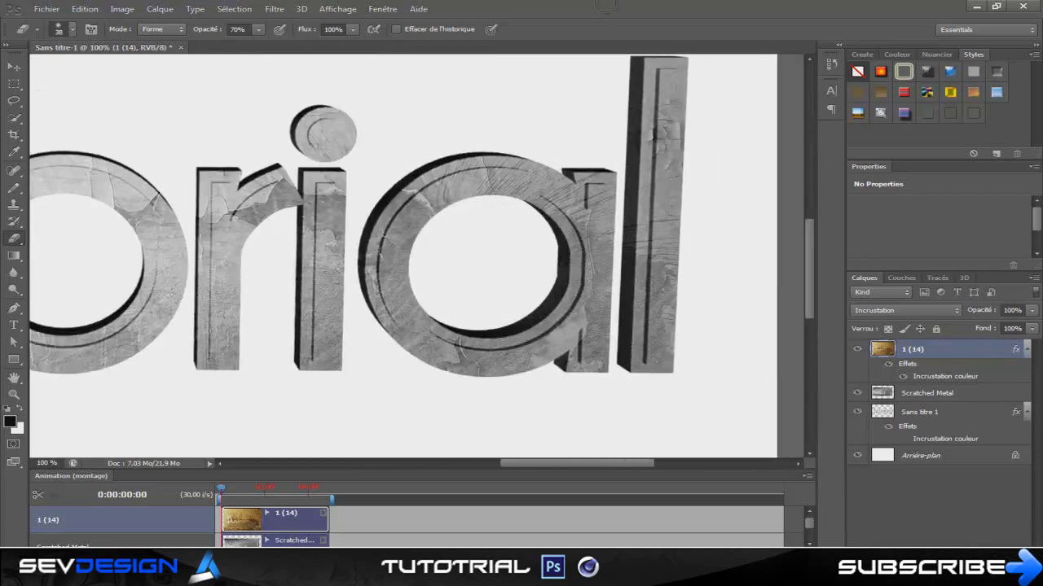
{"action": "left_click_drag", "start_coordinate": [625, 358], "coordinate": [637, 145]}
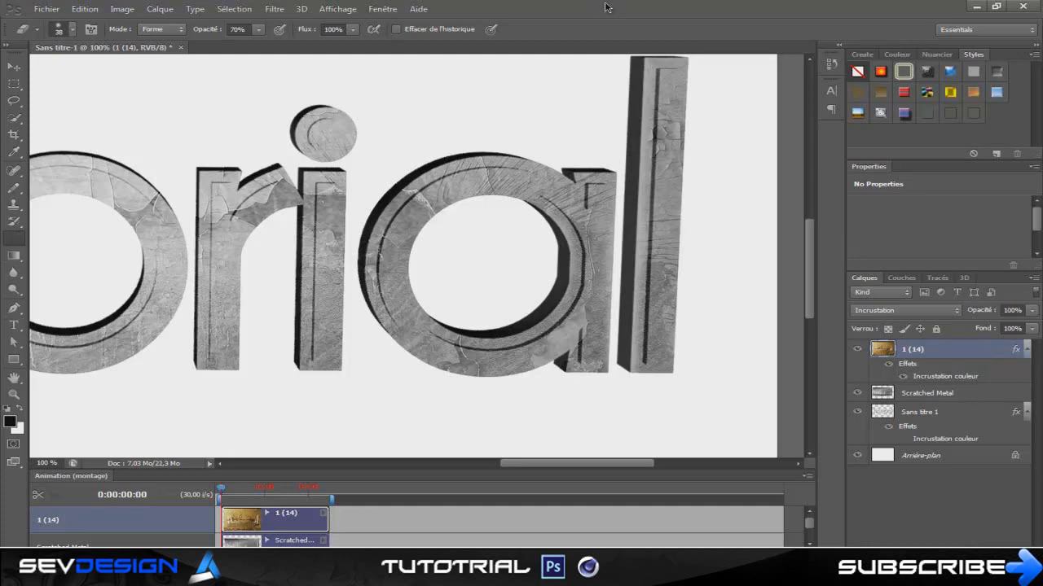
- Place the bb - Copie (2) - Copie - Copie image from the YouTube folder's Image PNG subfolder into the document
{"action": "key", "text": "z"}
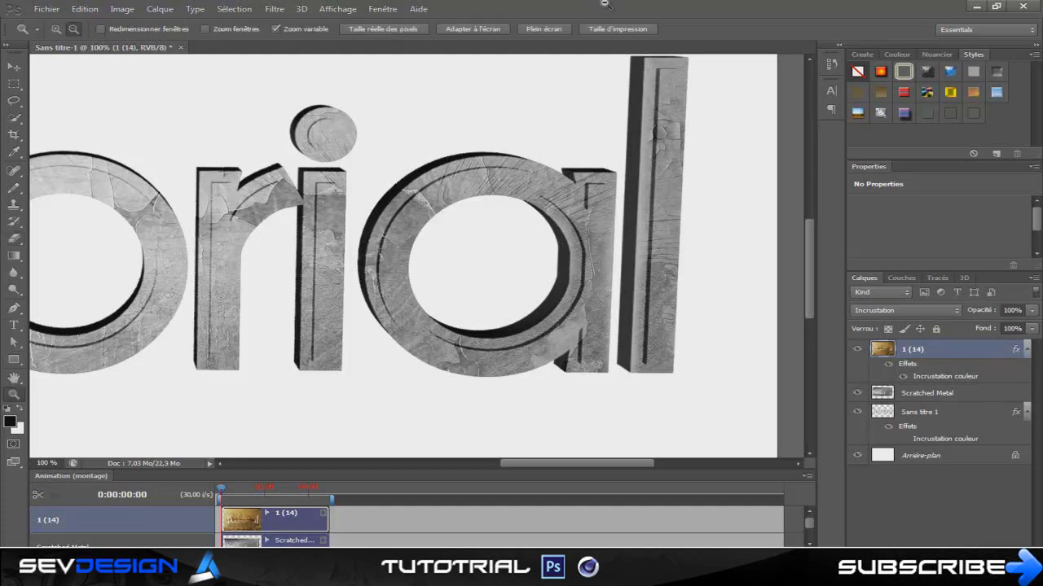
{"action": "key", "text": "ctrl+minus"}
{"action": "key", "text": "ctrl+minus"}
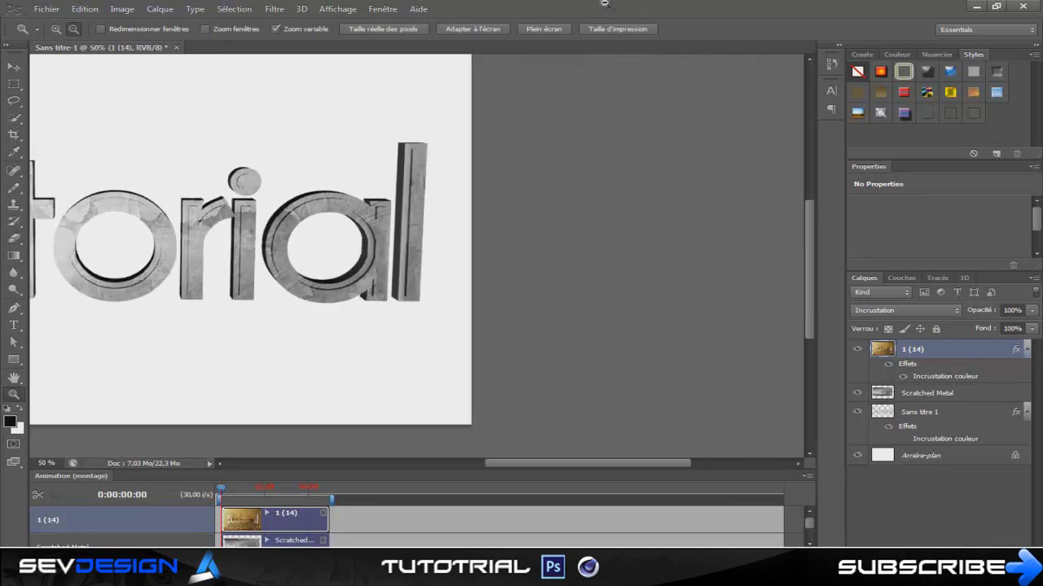
{"action": "scroll", "coordinate": [606, 8], "scroll_direction": "left", "scroll_amount": 9}
{"action": "scroll", "coordinate": [606, 7], "scroll_direction": "right", "scroll_amount": 2}
{"action": "scroll", "coordinate": [607, 8], "scroll_direction": "left", "scroll_amount": 1}
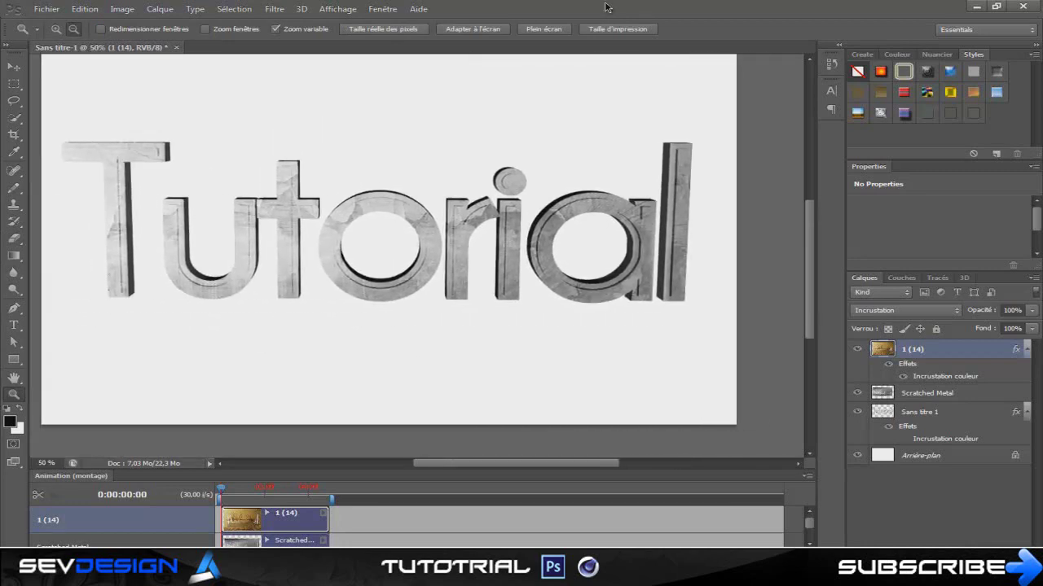
{"action": "left_click", "coordinate": [46, 9]}
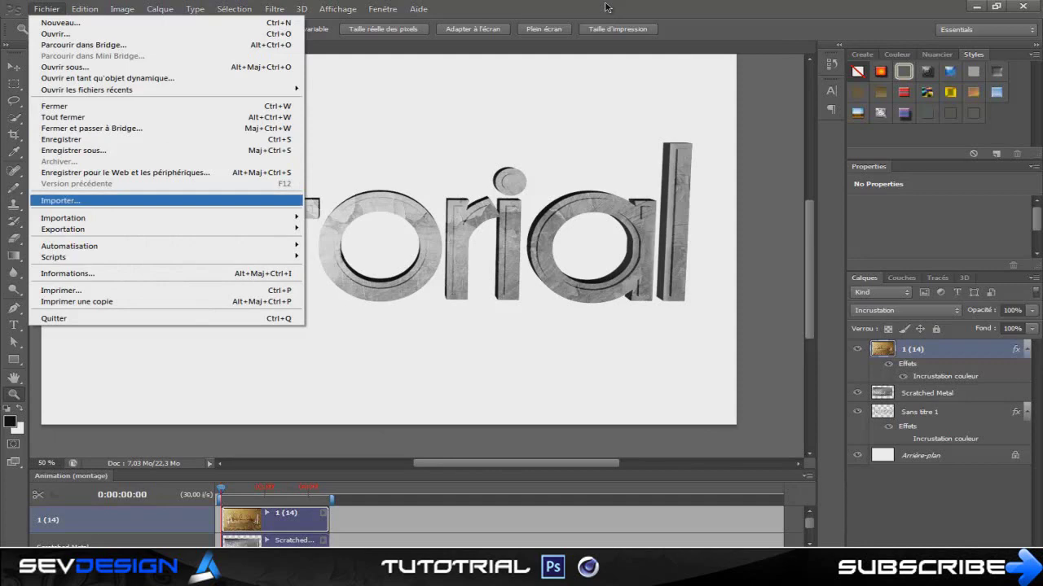
{"action": "left_click", "coordinate": [59, 200]}
{"action": "left_click", "coordinate": [575, 116]}
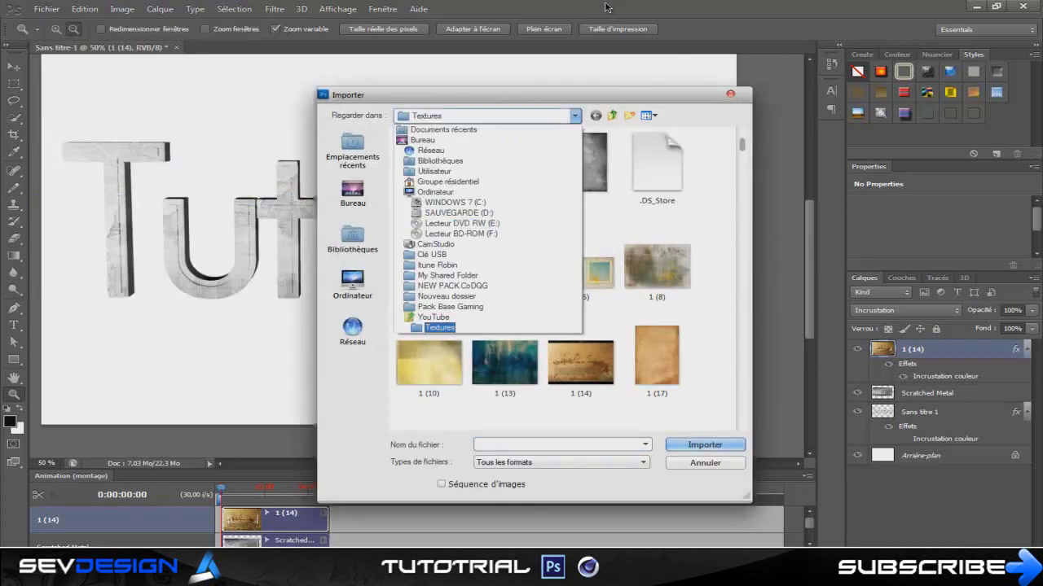
{"action": "left_click", "coordinate": [434, 317]}
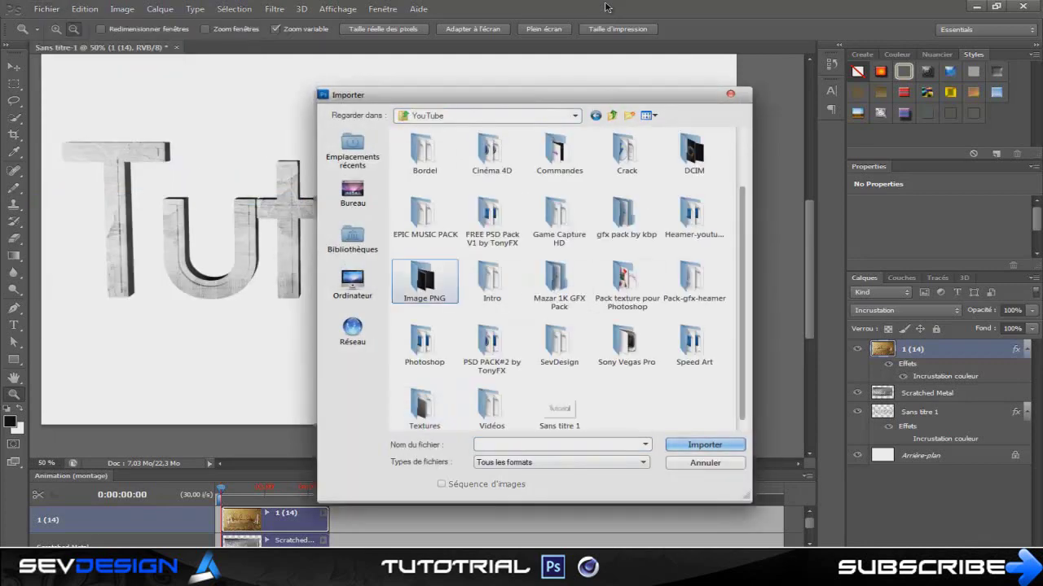
{"action": "double_click", "coordinate": [424, 281]}
{"action": "left_click", "coordinate": [429, 273]}
{"action": "left_click", "coordinate": [705, 445]}
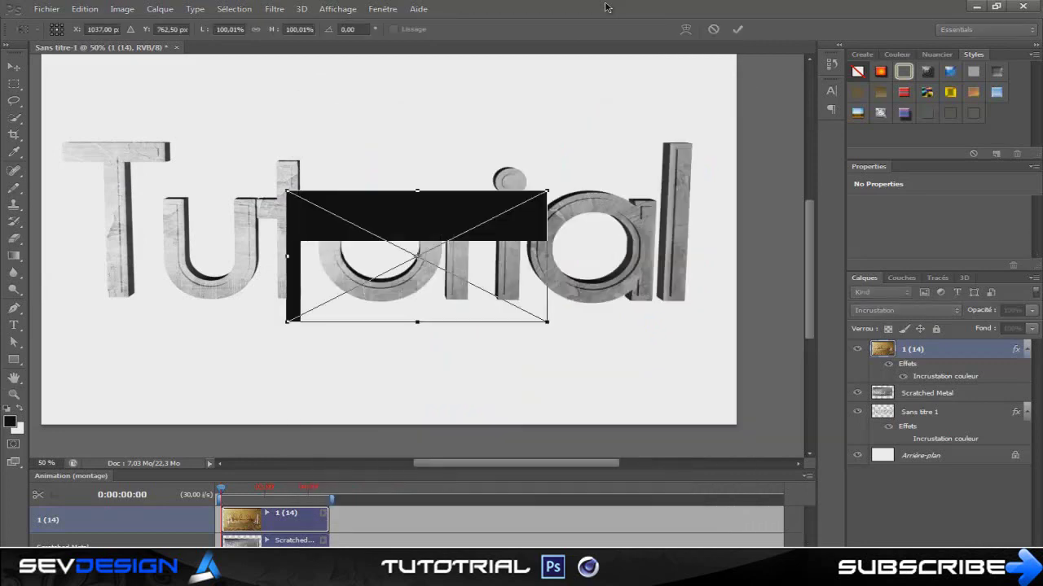
{"action": "key", "text": "Return"}
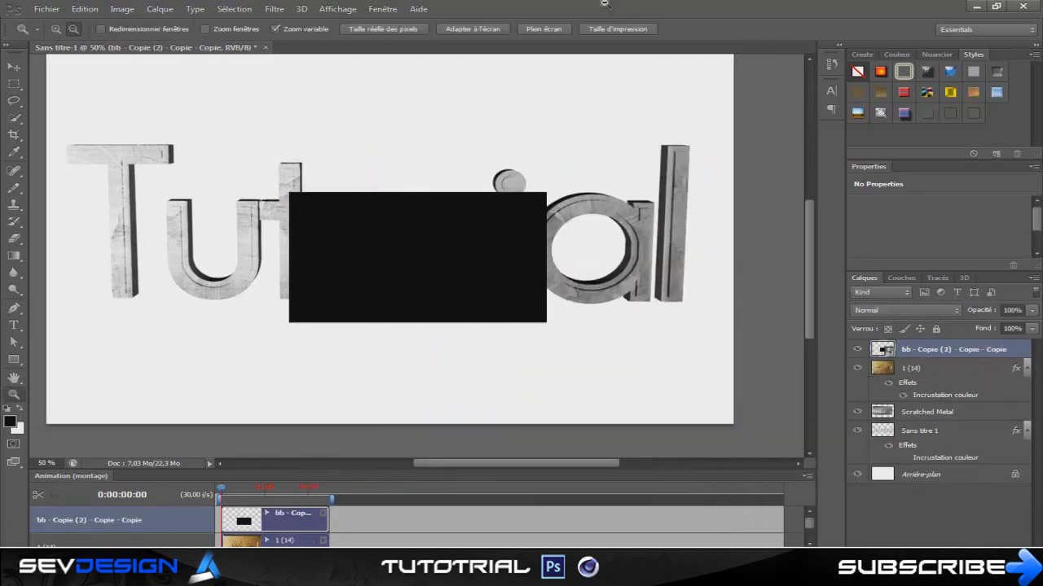
- Scale the placed black image to cover the whole canvas and move its layer directly above Arrière-plan, beneath the text layers
{"action": "key", "text": "ctrl+minus"}
{"action": "key", "text": "ctrl+minus"}
{"action": "key", "text": "ctrl+minus"}
{"action": "key", "text": "ctrl+t"}
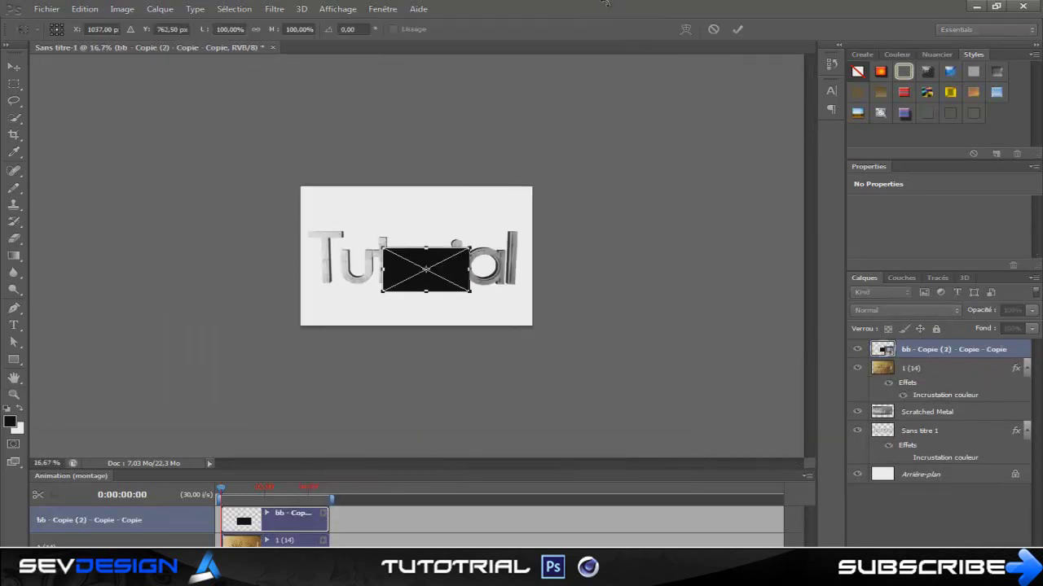
{"action": "left_click_drag", "start_coordinate": [469, 247], "coordinate": [672, 145]}
{"action": "left_click_drag", "start_coordinate": [495, 279], "coordinate": [386, 320]}
{"action": "key", "text": "Return"}
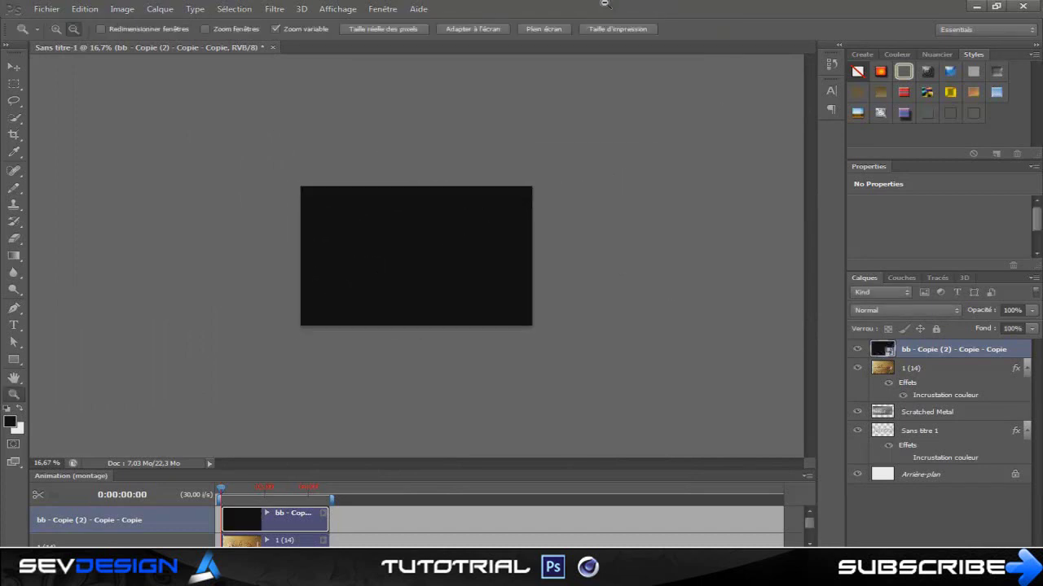
{"action": "left_click_drag", "start_coordinate": [948, 350], "coordinate": [949, 464]}
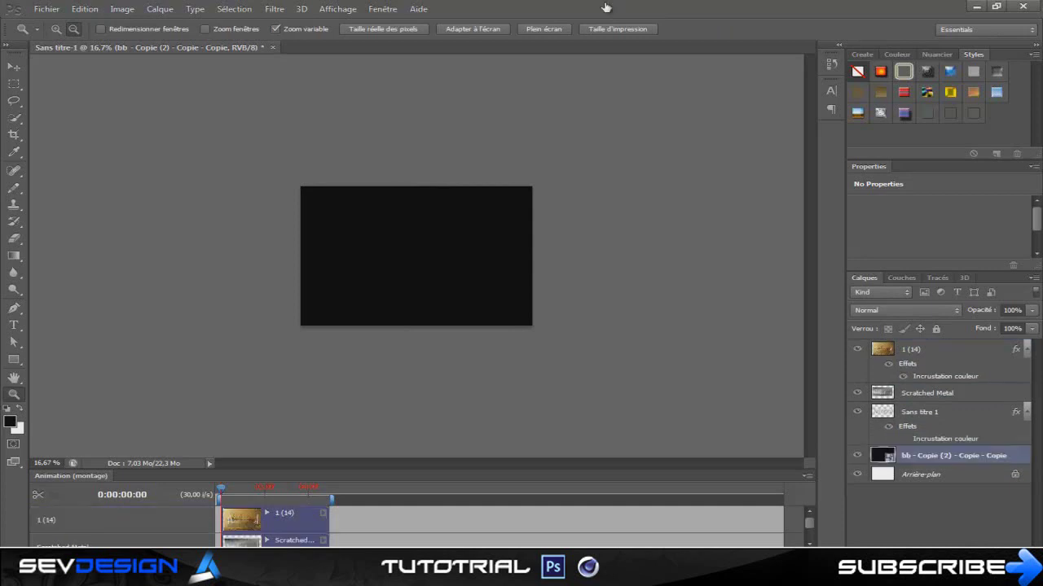
{"action": "key", "text": "alt"}
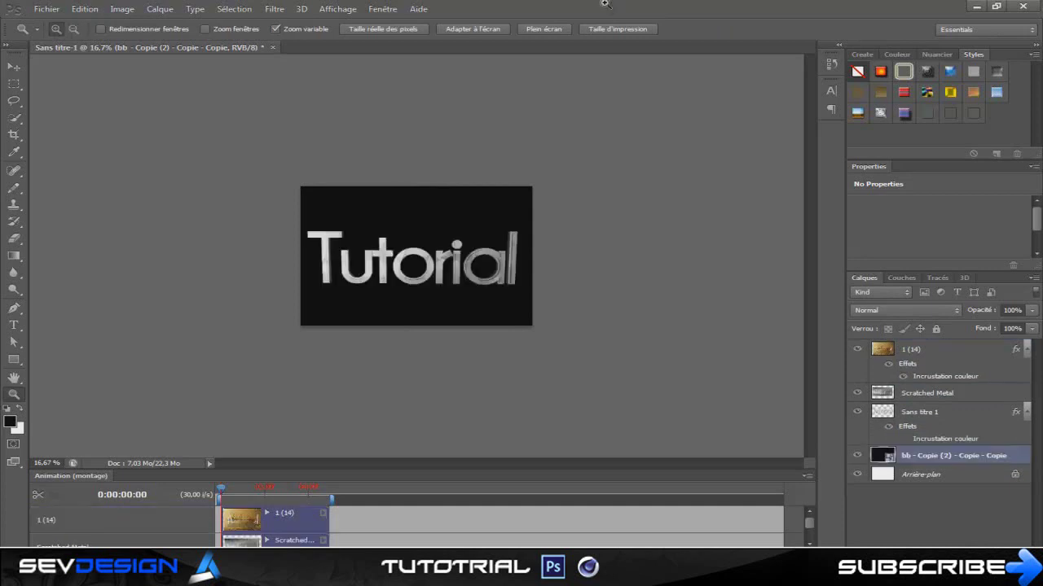
- Start importing another image and go to the Textures folder inside the YouTube folder
{"action": "key", "text": "ctrl+plus"}
{"action": "key", "text": "ctrl+plus"}
{"action": "key", "text": "ctrl+plus"}
{"action": "key", "text": "ctrl+plus"}
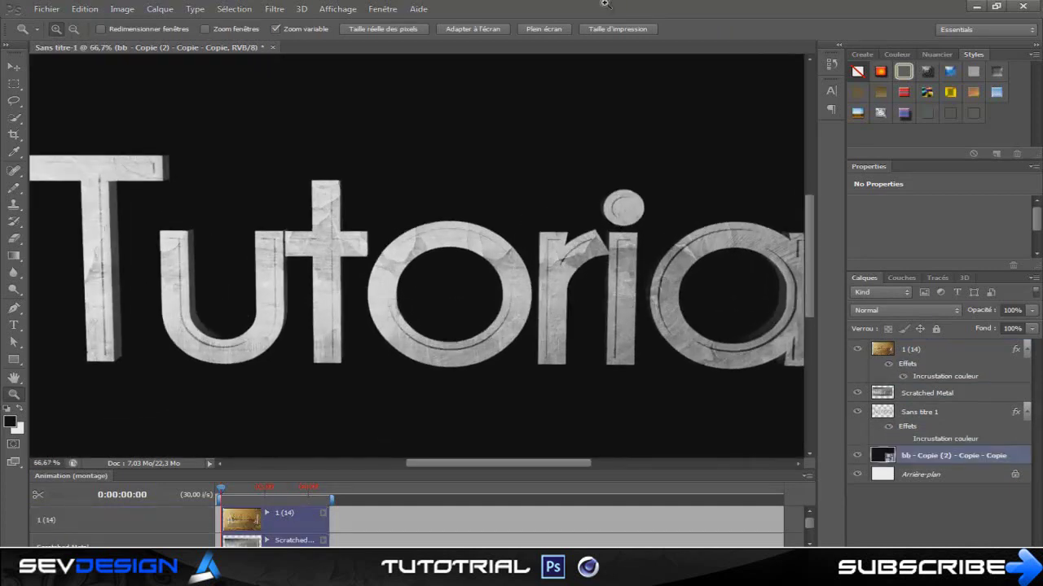
{"action": "left_click", "coordinate": [47, 9]}
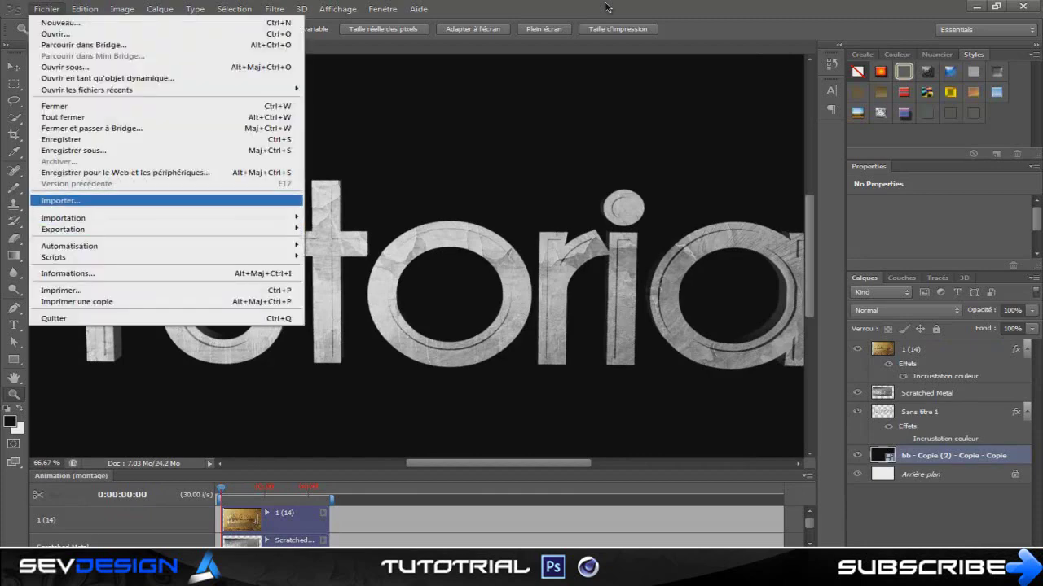
{"action": "left_click", "coordinate": [60, 201]}
{"action": "left_click", "coordinate": [574, 115]}
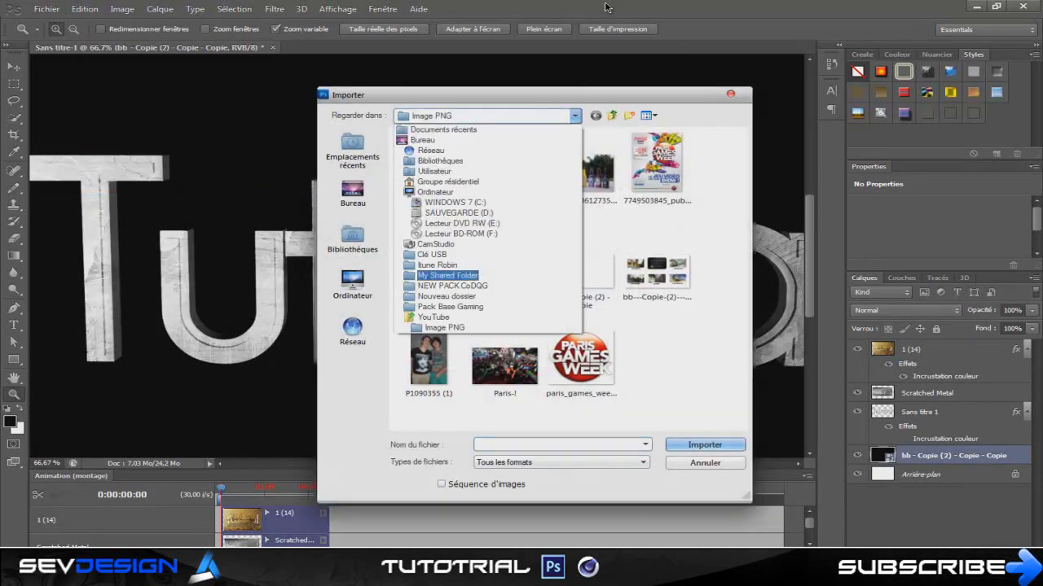
{"action": "left_click", "coordinate": [453, 306]}
{"action": "left_click", "coordinate": [574, 116]}
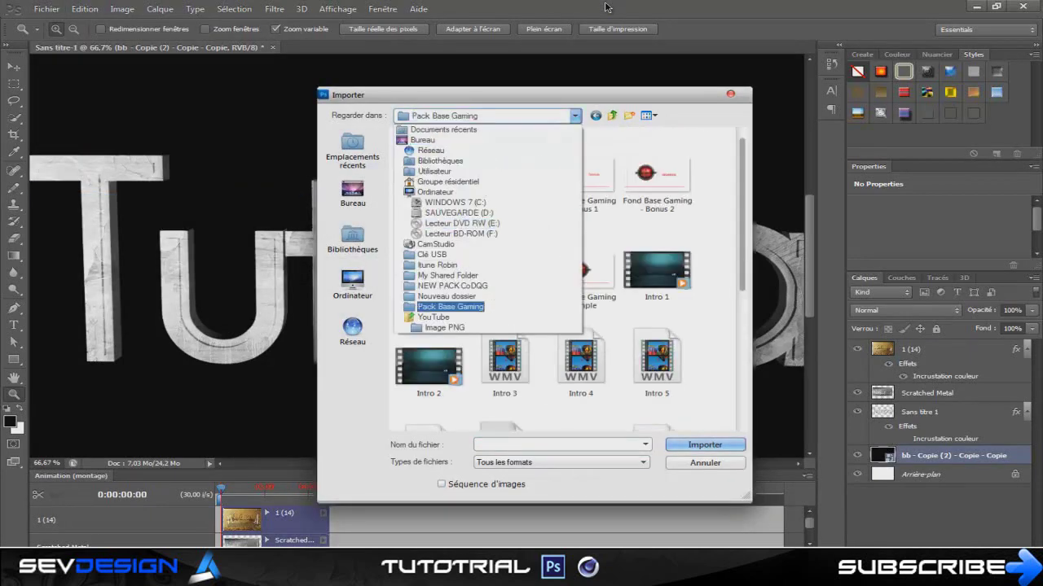
{"action": "left_click", "coordinate": [448, 307]}
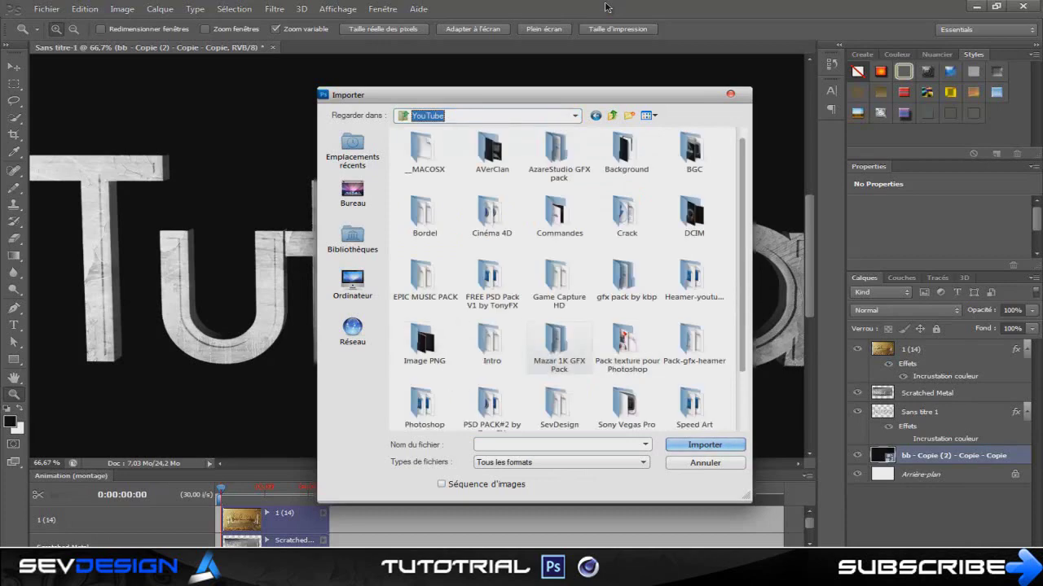
{"action": "scroll", "coordinate": [491, 367], "scroll_direction": "down", "scroll_amount": 1}
{"action": "double_click", "coordinate": [423, 407]}
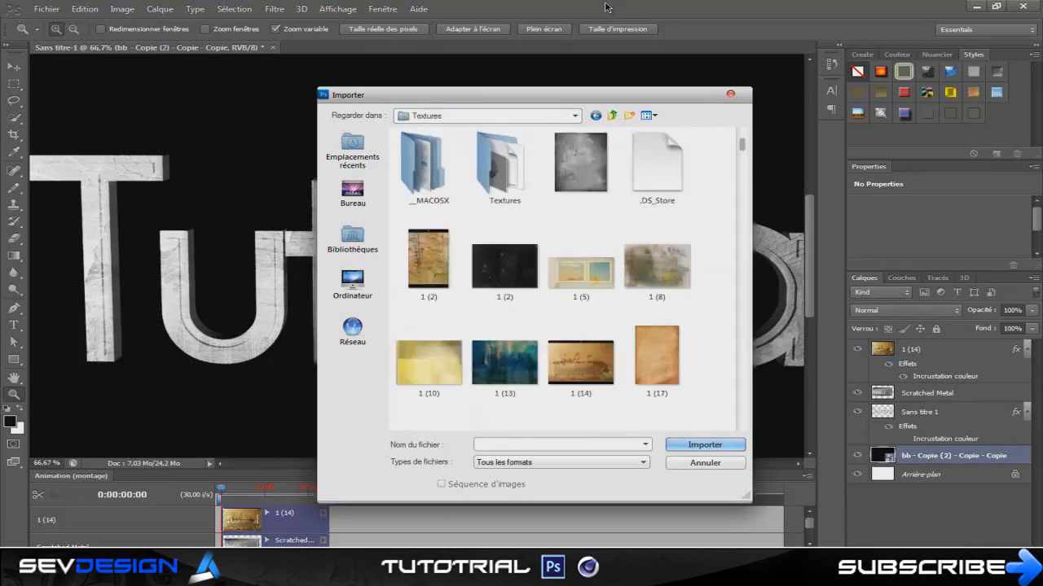
- Find the Windshield_Hole_09 texture in the Textures folder and place it in the document
{"action": "scroll", "coordinate": [605, 7], "scroll_direction": "down", "scroll_amount": 3}
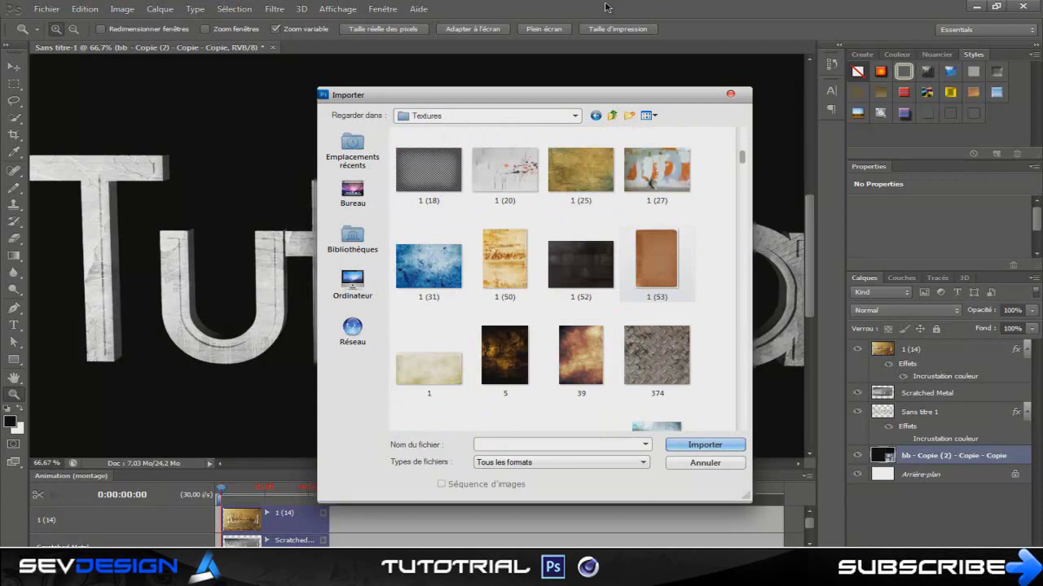
{"action": "scroll", "coordinate": [656, 277], "scroll_direction": "down", "scroll_amount": 5}
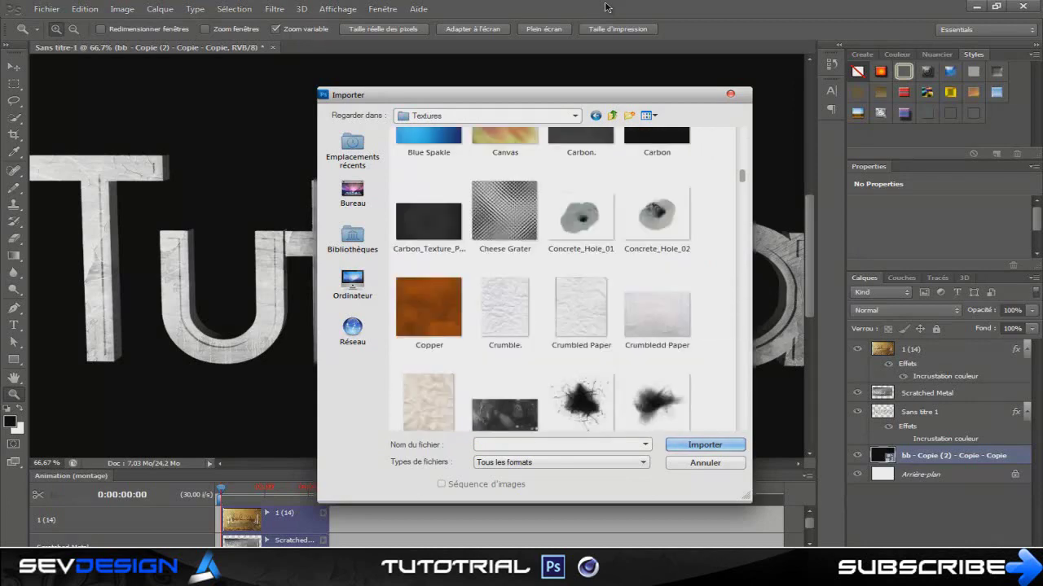
{"action": "scroll", "coordinate": [619, 277], "scroll_direction": "down", "scroll_amount": 2}
{"action": "scroll", "coordinate": [619, 277], "scroll_direction": "up", "scroll_amount": 5}
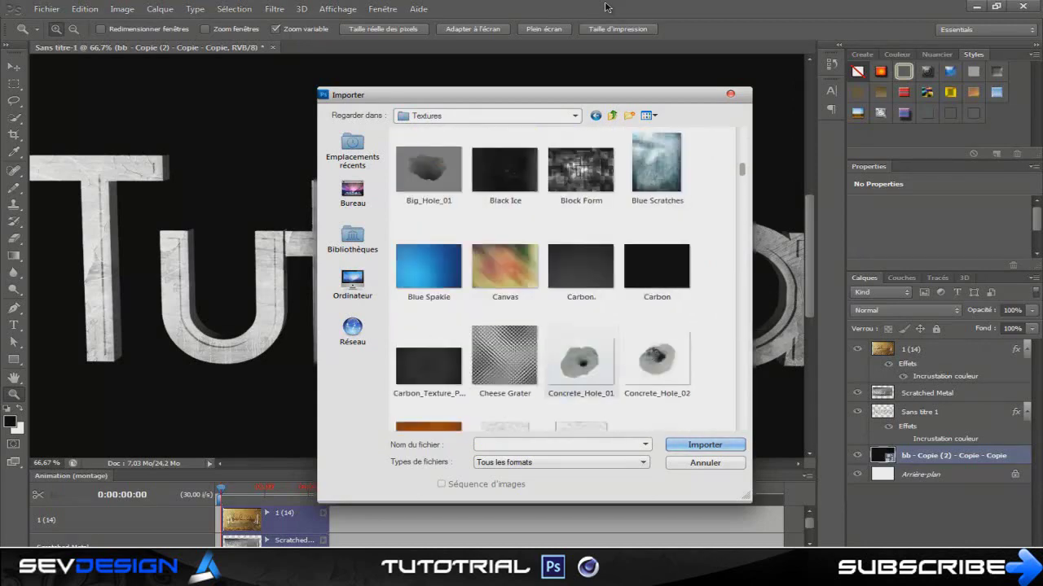
{"action": "left_click", "coordinate": [581, 363]}
{"action": "scroll", "coordinate": [580, 362], "scroll_direction": "down", "scroll_amount": 3}
{"action": "scroll", "coordinate": [554, 277], "scroll_direction": "down", "scroll_amount": 3}
{"action": "left_click", "coordinate": [656, 176]}
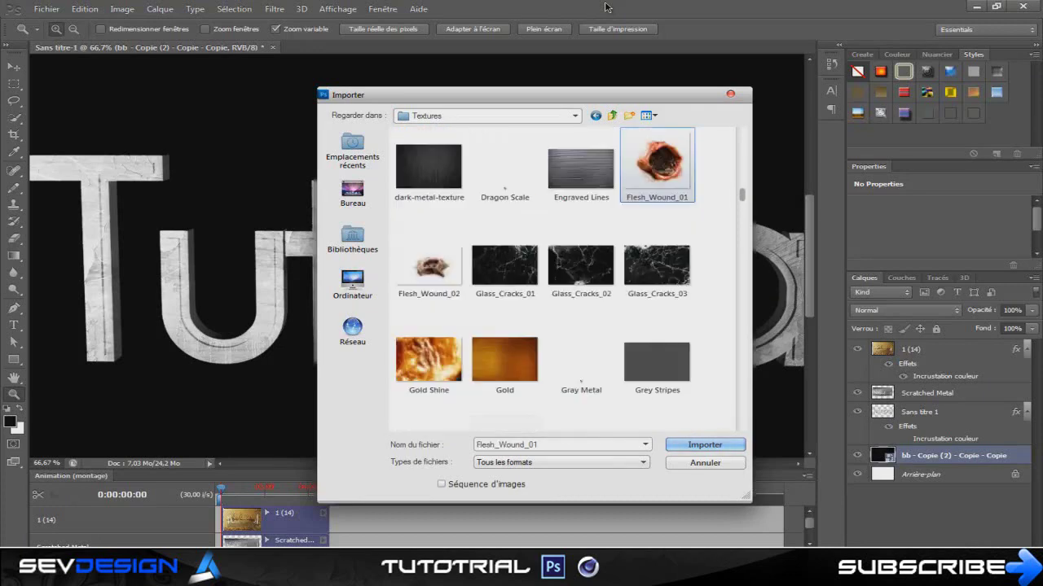
{"action": "scroll", "coordinate": [505, 309], "scroll_direction": "down", "scroll_amount": 2}
{"action": "scroll", "coordinate": [605, 6], "scroll_direction": "down", "scroll_amount": 10}
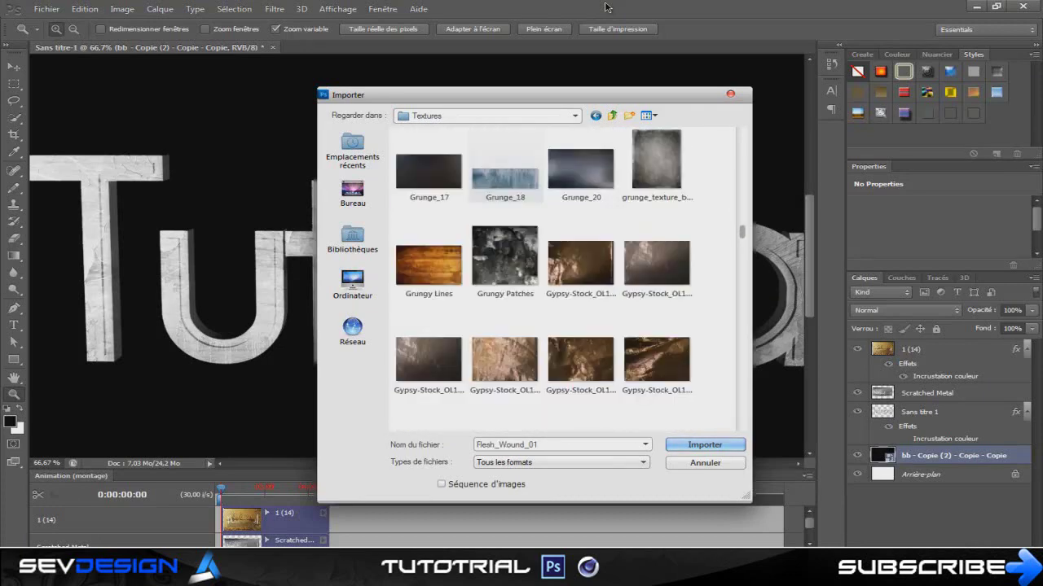
{"action": "scroll", "coordinate": [505, 305], "scroll_direction": "down", "scroll_amount": 6}
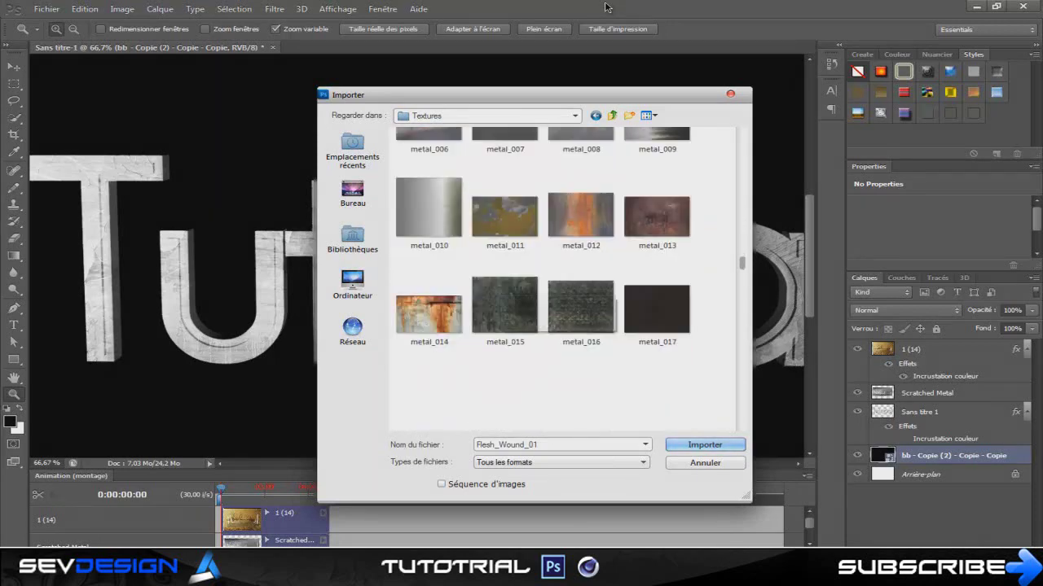
{"action": "scroll", "coordinate": [605, 6], "scroll_direction": "down", "scroll_amount": 2}
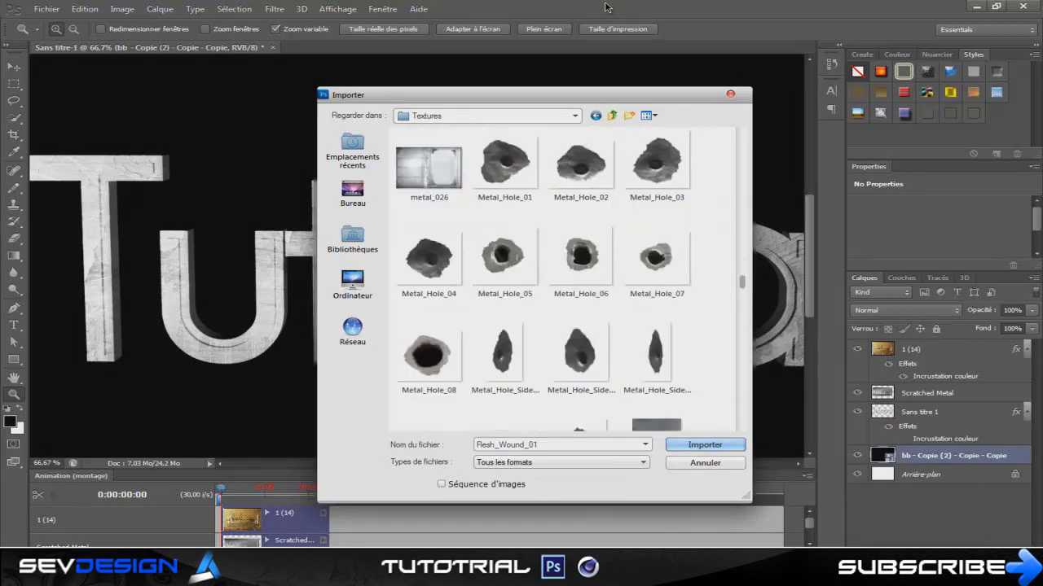
{"action": "scroll", "coordinate": [605, 7], "scroll_direction": "down", "scroll_amount": 3}
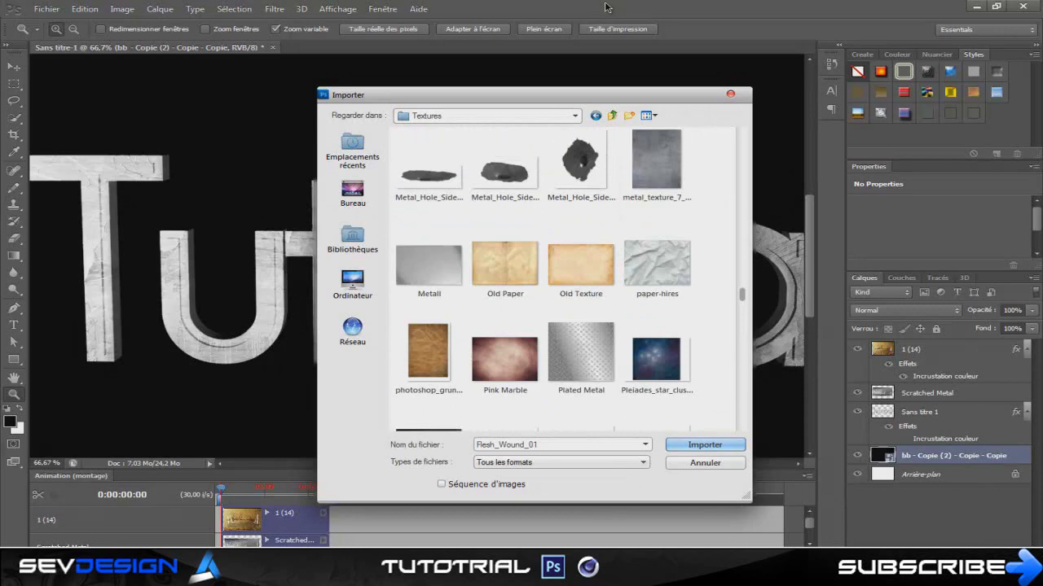
{"action": "scroll", "coordinate": [605, 7], "scroll_direction": "down", "scroll_amount": 2}
{"action": "scroll", "coordinate": [605, 7], "scroll_direction": "down", "scroll_amount": 5}
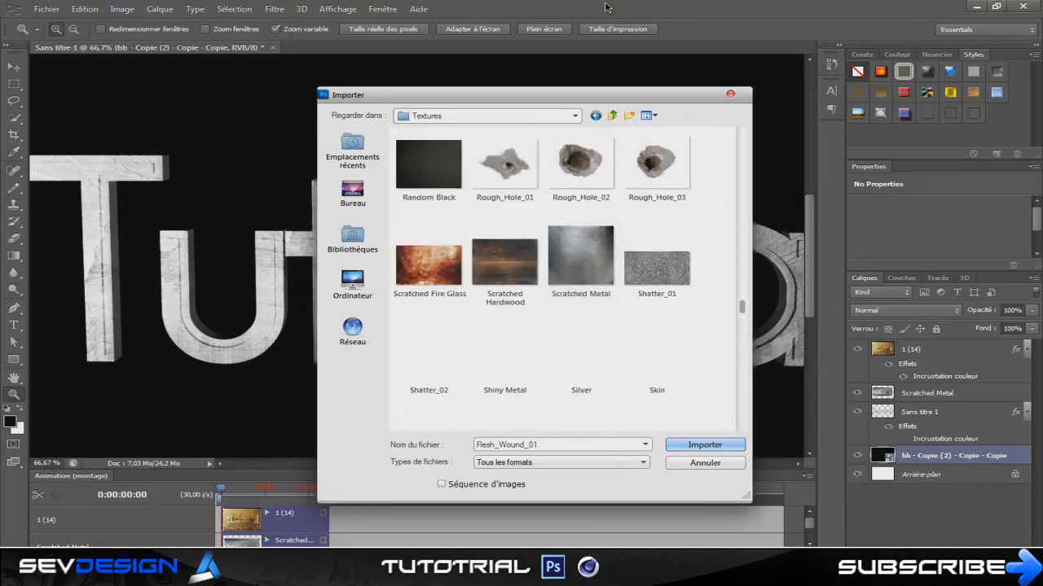
{"action": "scroll", "coordinate": [605, 6], "scroll_direction": "down", "scroll_amount": 3}
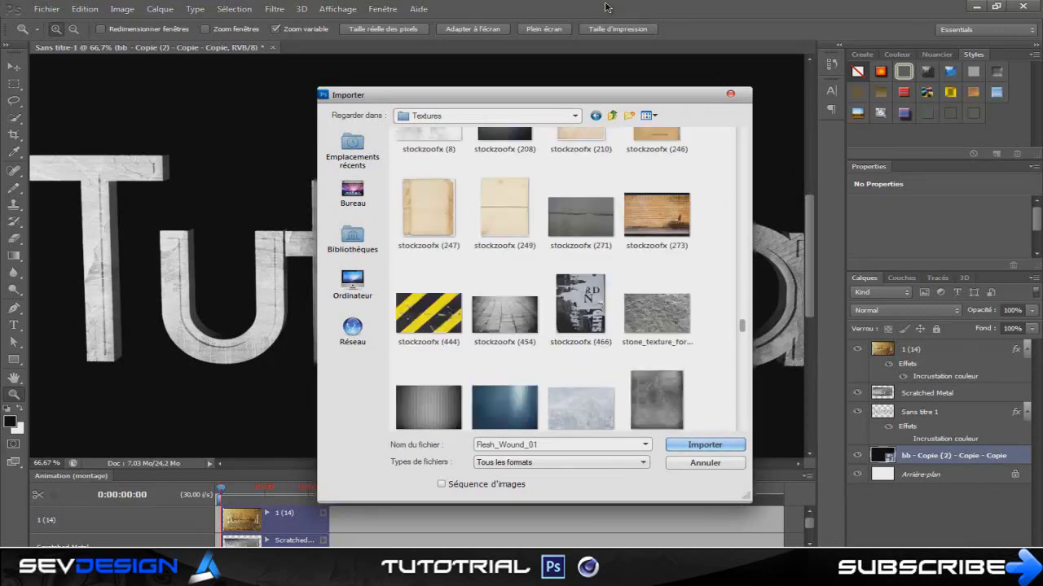
{"action": "scroll", "coordinate": [605, 6], "scroll_direction": "down", "scroll_amount": 4}
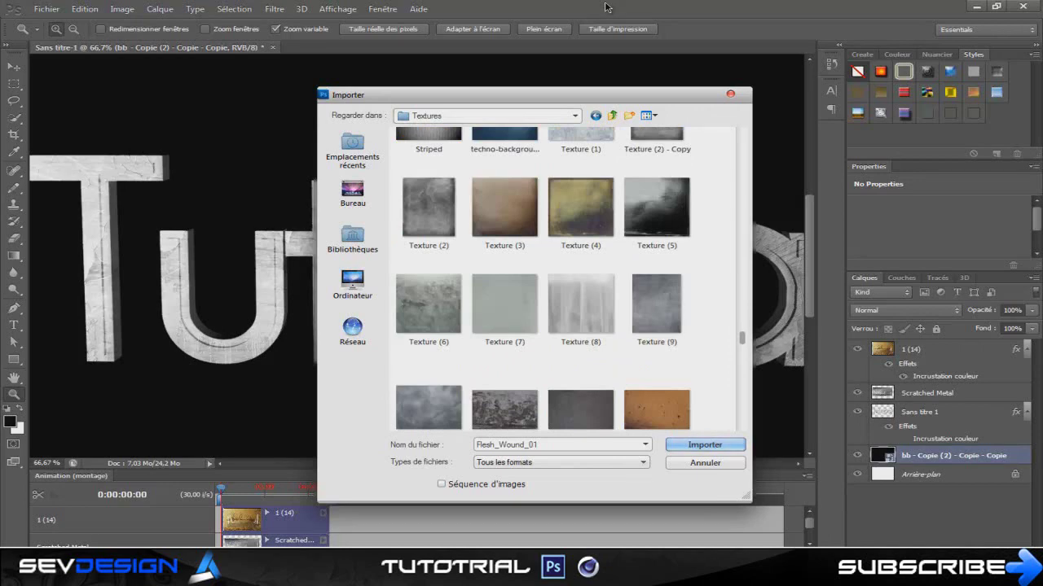
{"action": "scroll", "coordinate": [606, 7], "scroll_direction": "down", "scroll_amount": 3}
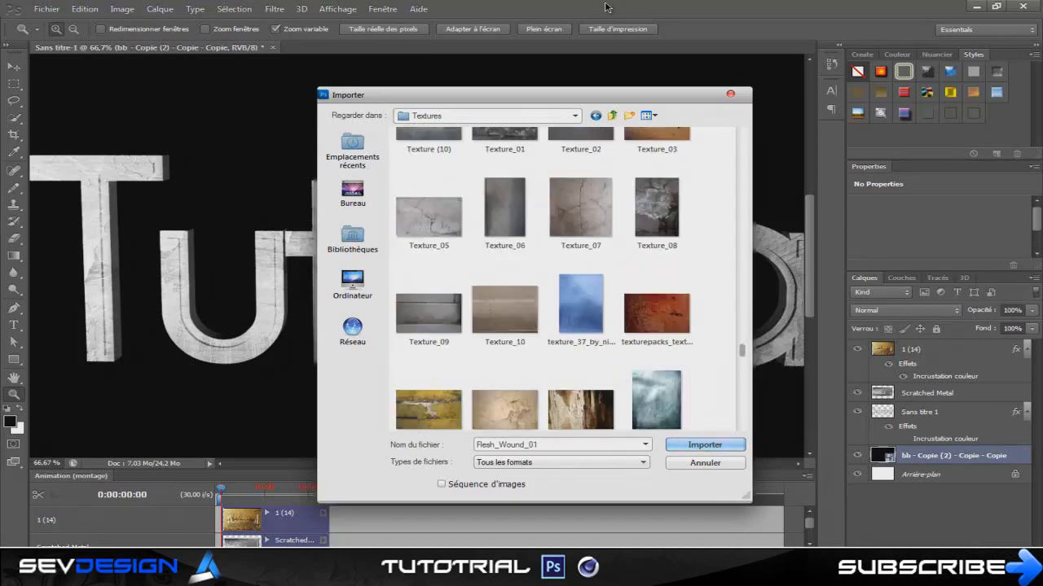
{"action": "scroll", "coordinate": [605, 7], "scroll_direction": "down", "scroll_amount": 3}
{"action": "scroll", "coordinate": [605, 6], "scroll_direction": "down", "scroll_amount": 3}
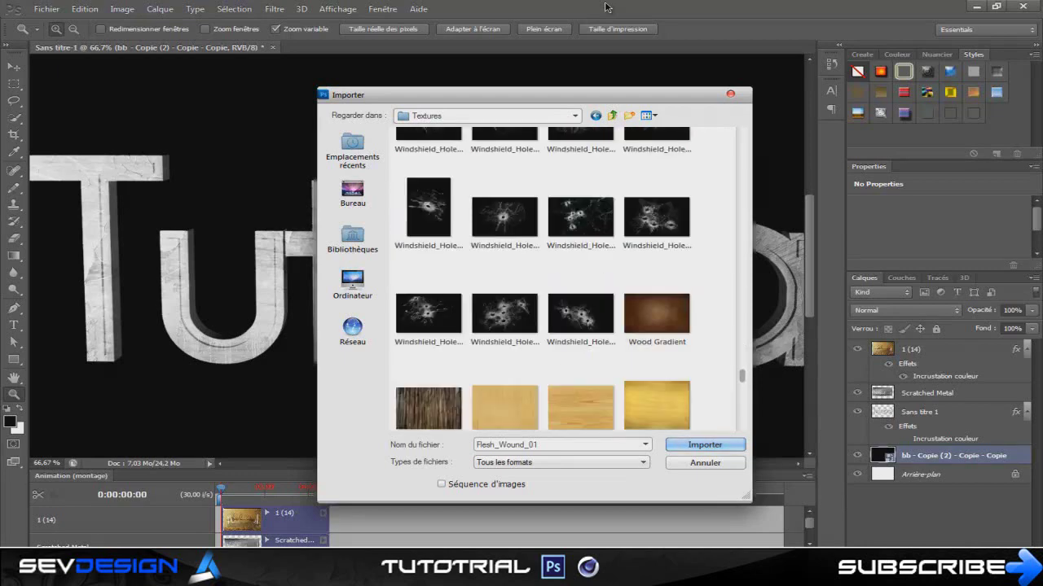
{"action": "key", "text": "Return"}
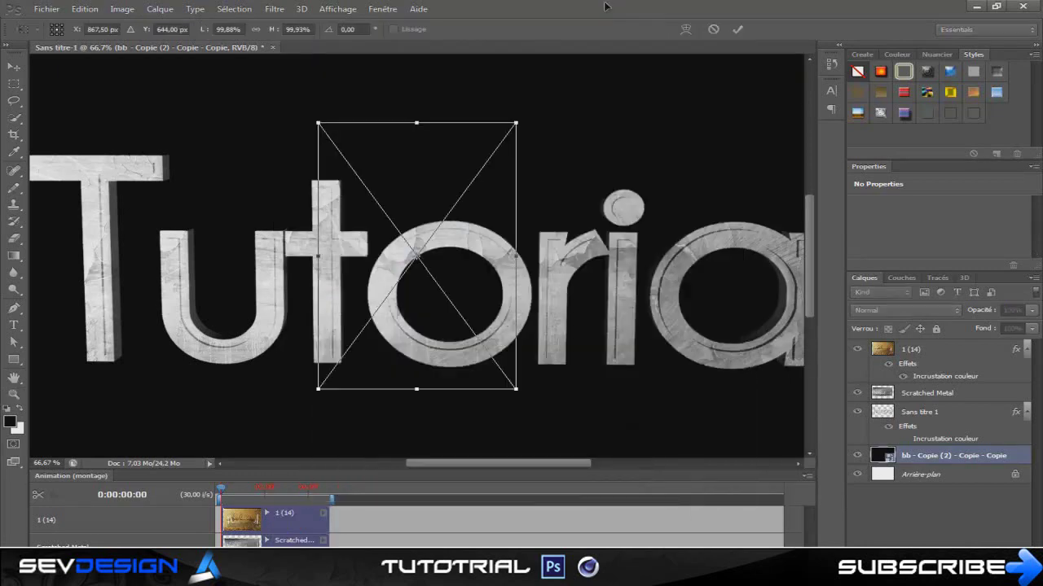
- Scale the placed Windshield_Hole_09 texture down to about 23% and position it over the lower curve of the letter "o"
{"action": "left_click_drag", "start_coordinate": [513, 275], "coordinate": [560, 276]}
{"action": "left_click_drag", "start_coordinate": [563, 123], "coordinate": [409, 332], "text": "shift"}
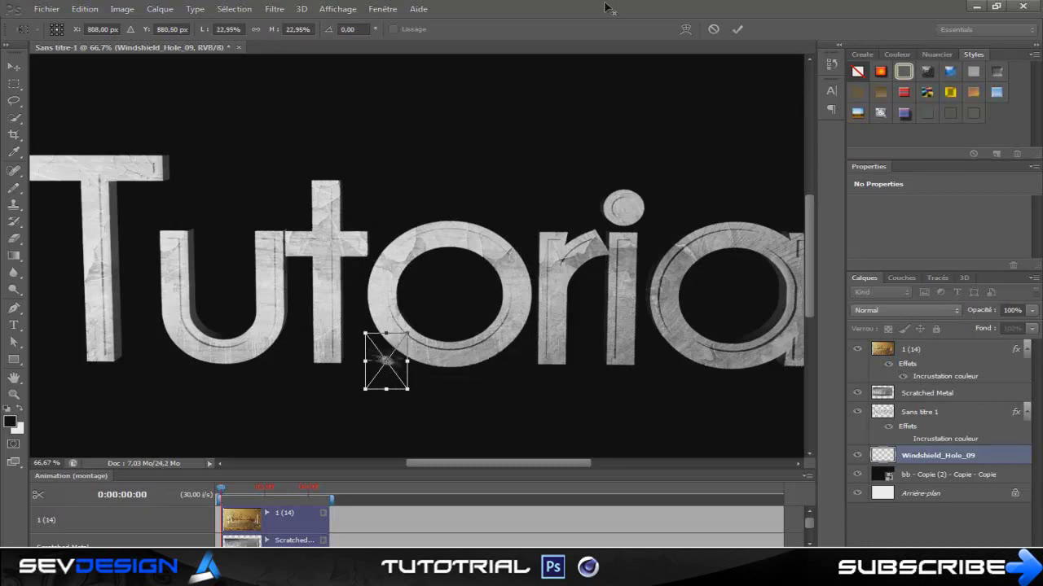
{"action": "key", "text": "Right"}
{"action": "key", "text": "Right"}
{"action": "key", "text": "Right"}
{"action": "key", "text": "Right"}
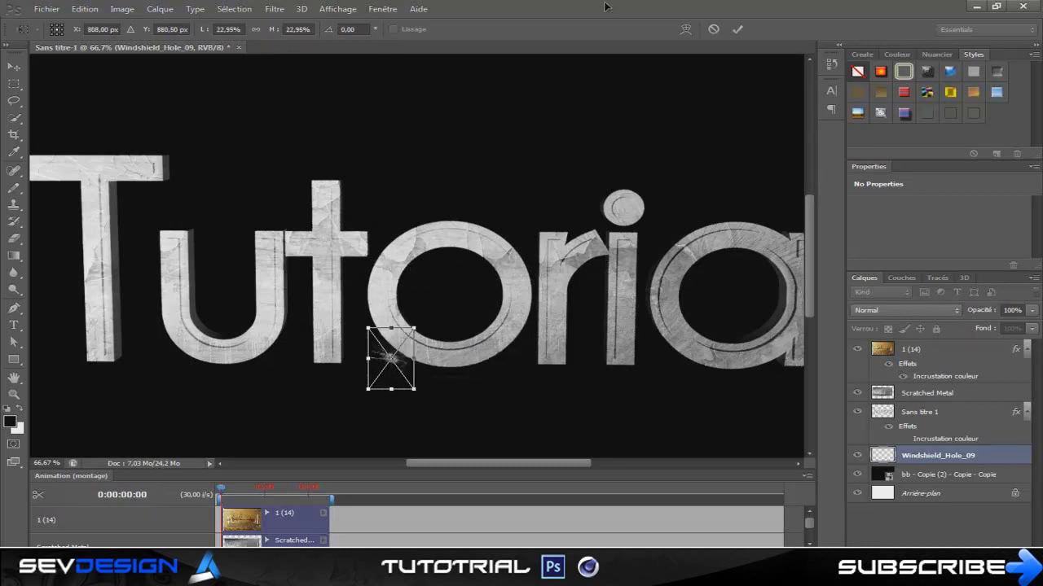
{"action": "left_click_drag", "start_coordinate": [394, 365], "coordinate": [449, 357]}
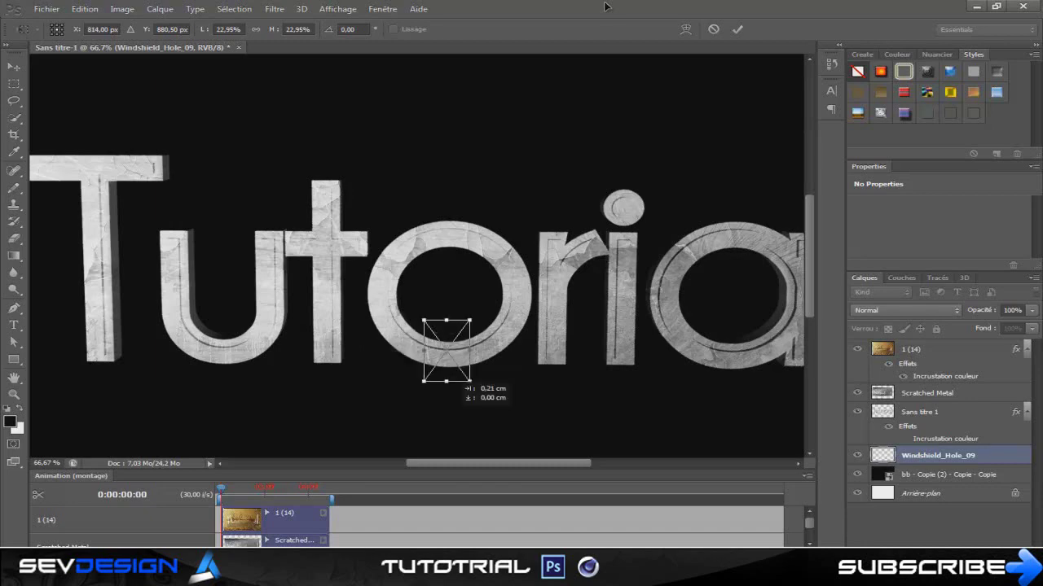
{"action": "left_click_drag", "start_coordinate": [450, 357], "coordinate": [449, 360]}
{"action": "key", "text": "z"}
{"action": "key", "text": "Return"}
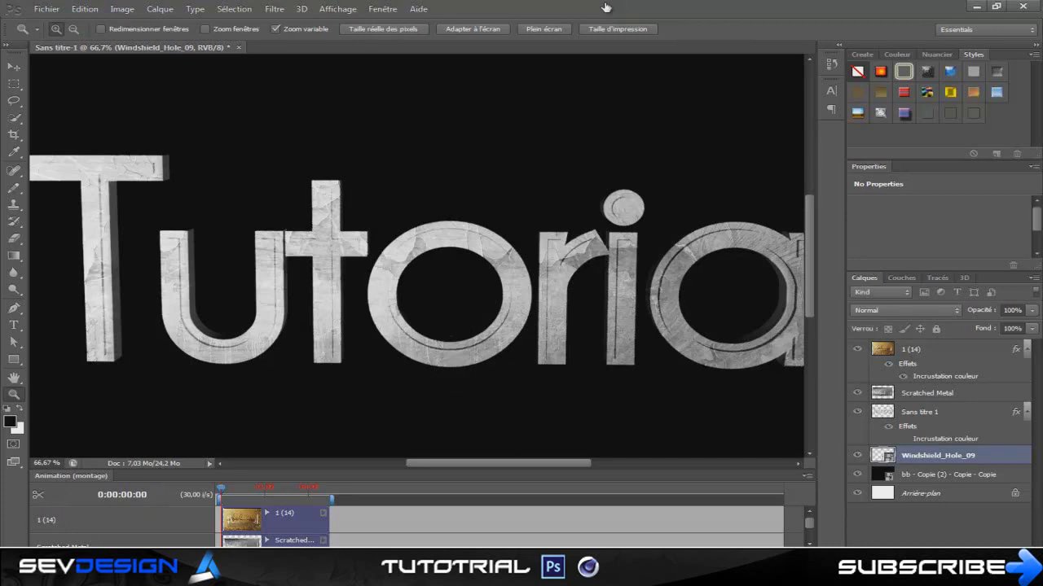
- Move the Windshield_Hole_09 layer to the top of the layer stack and set its blend mode to Incrustation
{"action": "key", "text": "ctrl+shift+bracketright"}
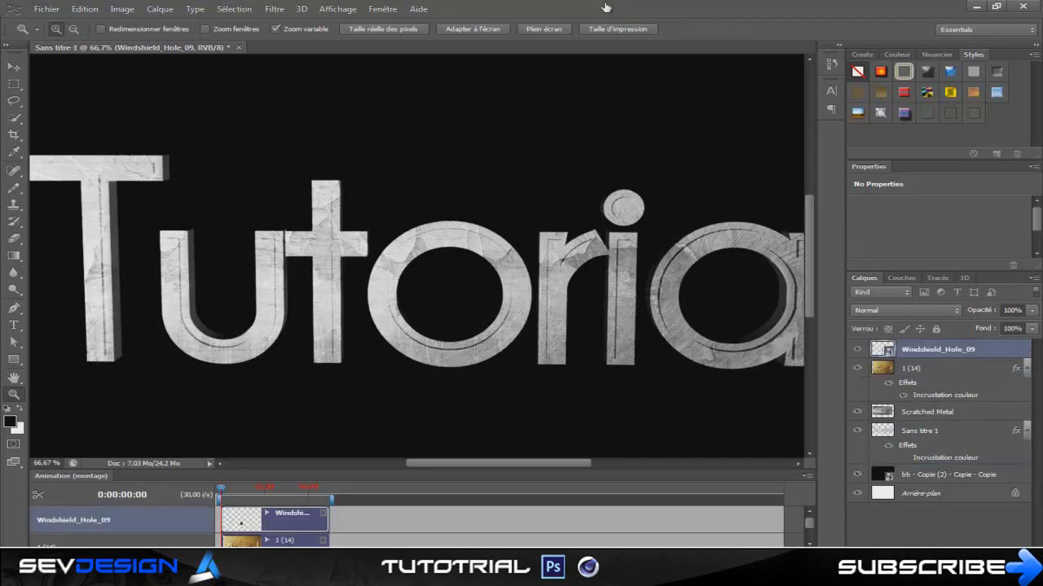
{"action": "left_click", "coordinate": [906, 310]}
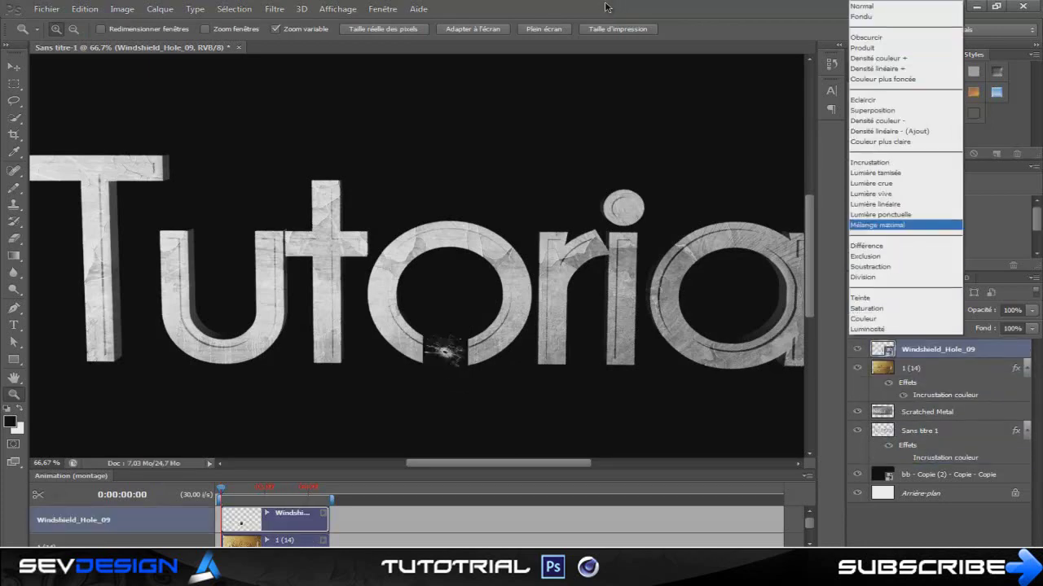
{"action": "left_click", "coordinate": [896, 162]}
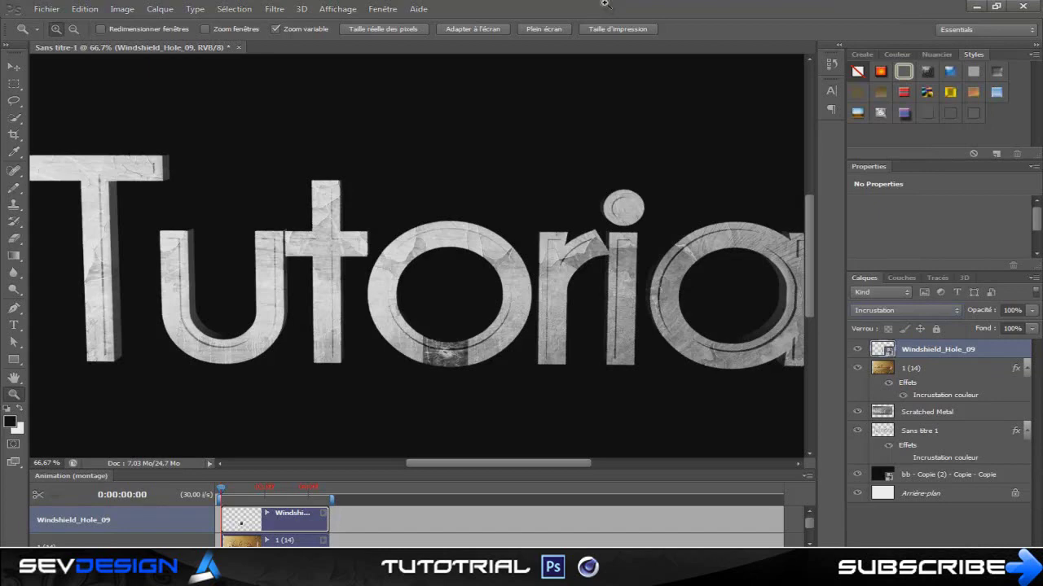
- Rasterize the Windshield_Hole_09 layer and erase its dark square edges around the impact hole on the "o" with the Eraser
{"action": "left_click", "coordinate": [436, 356]}
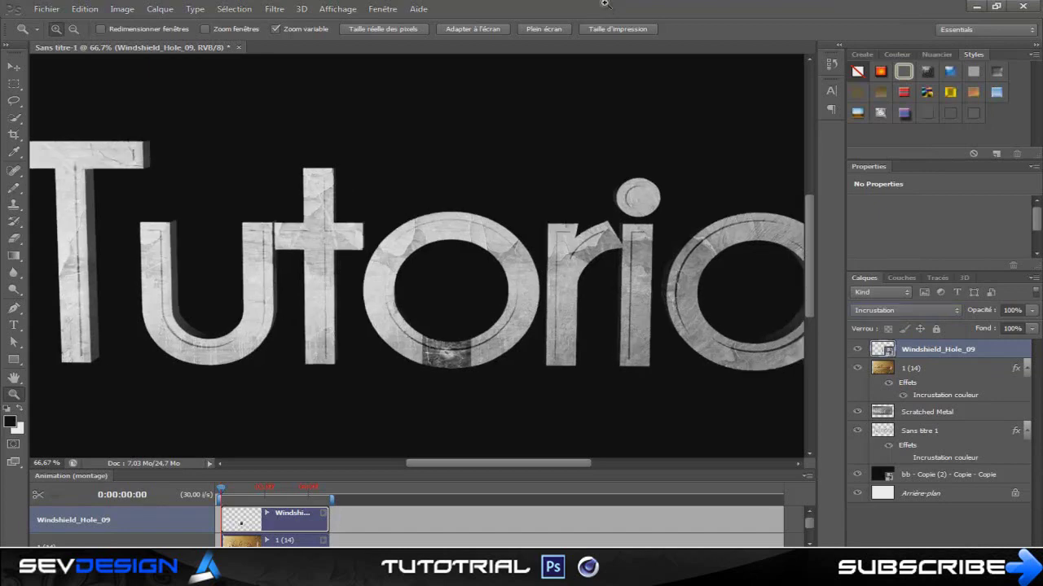
{"action": "left_click", "coordinate": [435, 356]}
{"action": "left_click", "coordinate": [435, 356]}
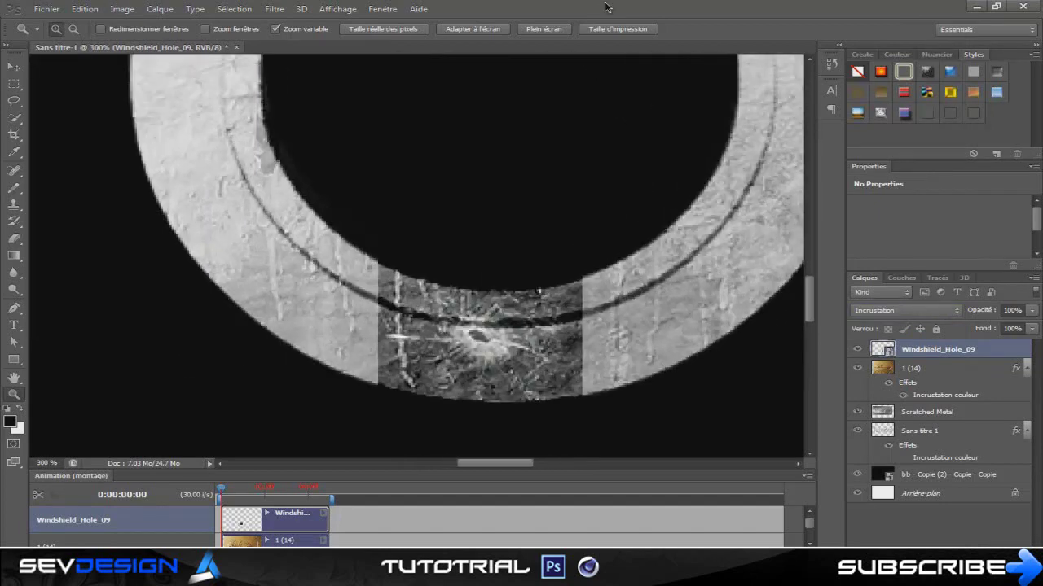
{"action": "left_click", "coordinate": [566, 332], "text": "alt"}
{"action": "left_click", "coordinate": [566, 331], "text": "alt"}
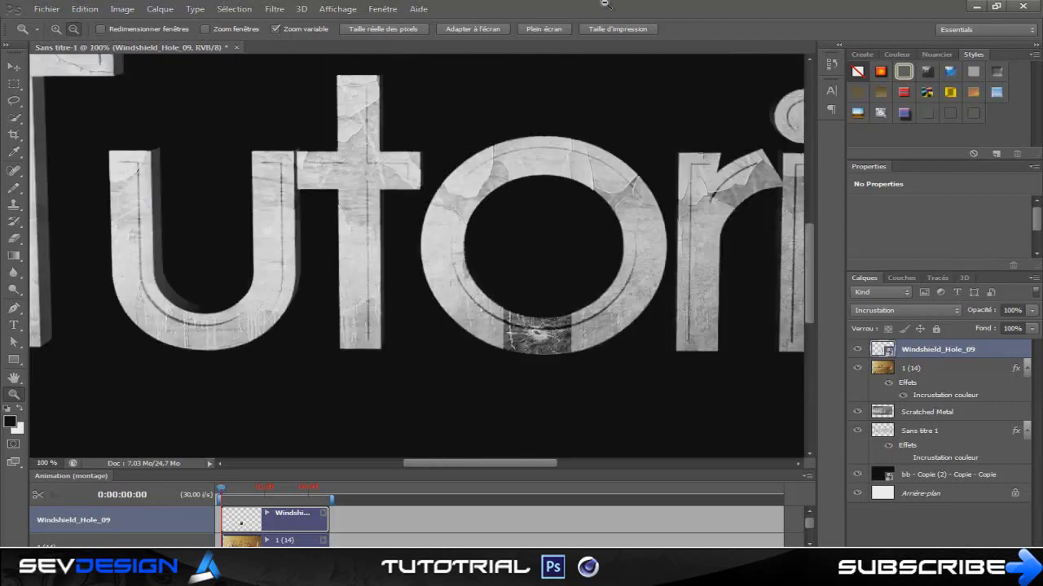
{"action": "left_click", "coordinate": [14, 239]}
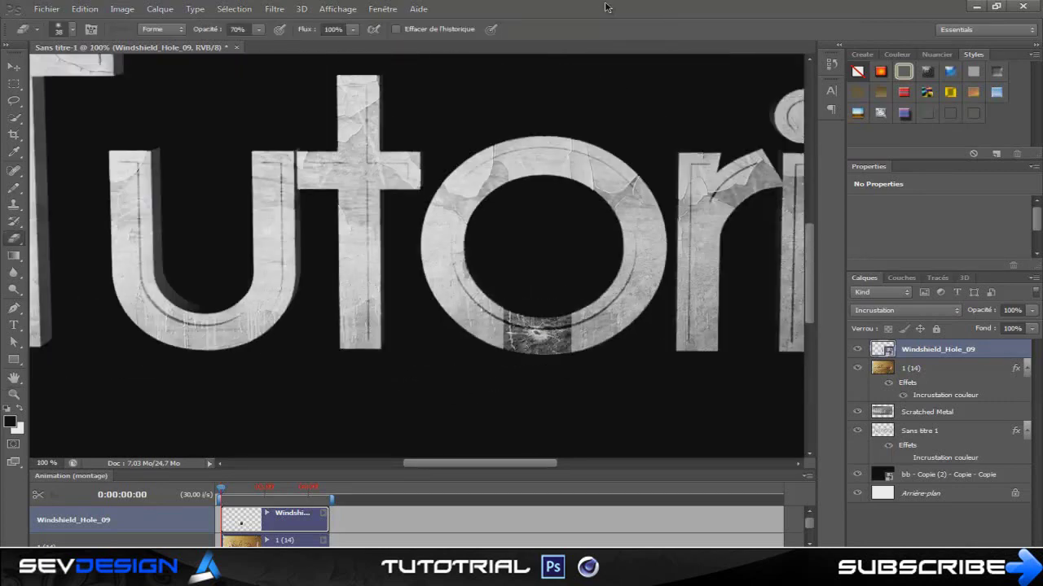
{"action": "left_click", "coordinate": [538, 332]}
{"action": "key", "text": "Return"}
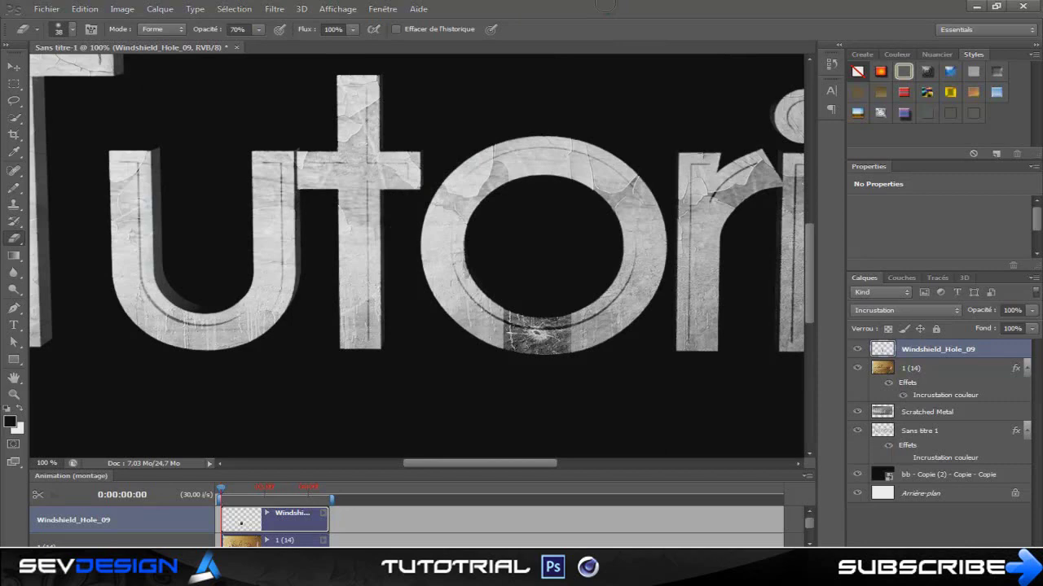
{"action": "mouse_move", "coordinate": [523, 352]}
{"action": "left_mouse_down"}
{"action": "mouse_move", "coordinate": [500, 319]}
{"action": "mouse_move", "coordinate": [529, 314]}
{"action": "mouse_move", "coordinate": [508, 346]}
{"action": "mouse_move", "coordinate": [562, 349]}
{"action": "mouse_move", "coordinate": [539, 320]}
{"action": "mouse_move", "coordinate": [560, 351]}
{"action": "left_mouse_up"}
{"action": "left_click", "coordinate": [46, 9]}
{"action": "left_click", "coordinate": [47, 9]}
{"action": "key", "text": "z"}
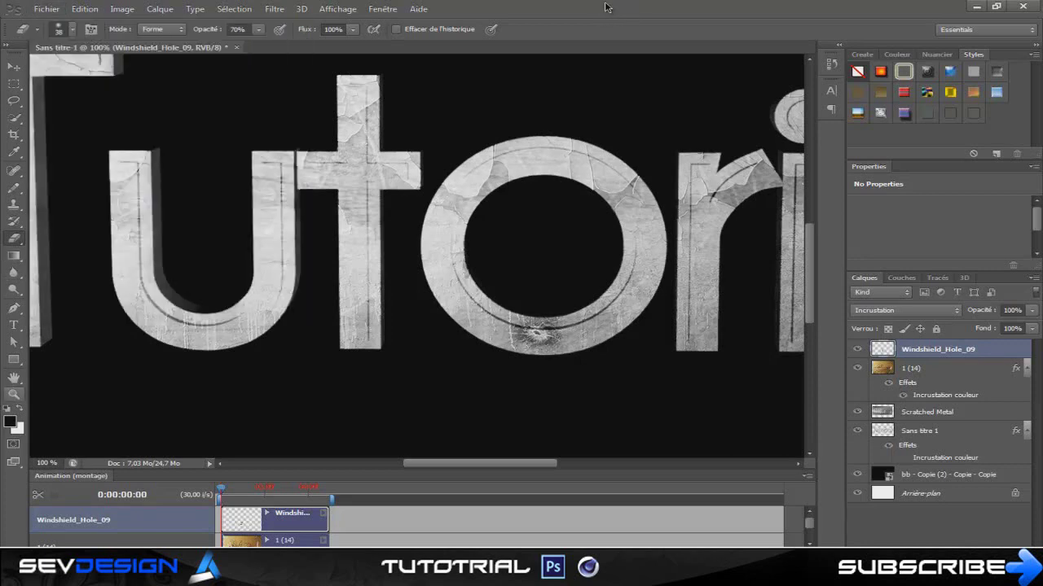
{"action": "key", "text": "ctrl+minus"}
{"action": "key", "text": "ctrl+minus"}
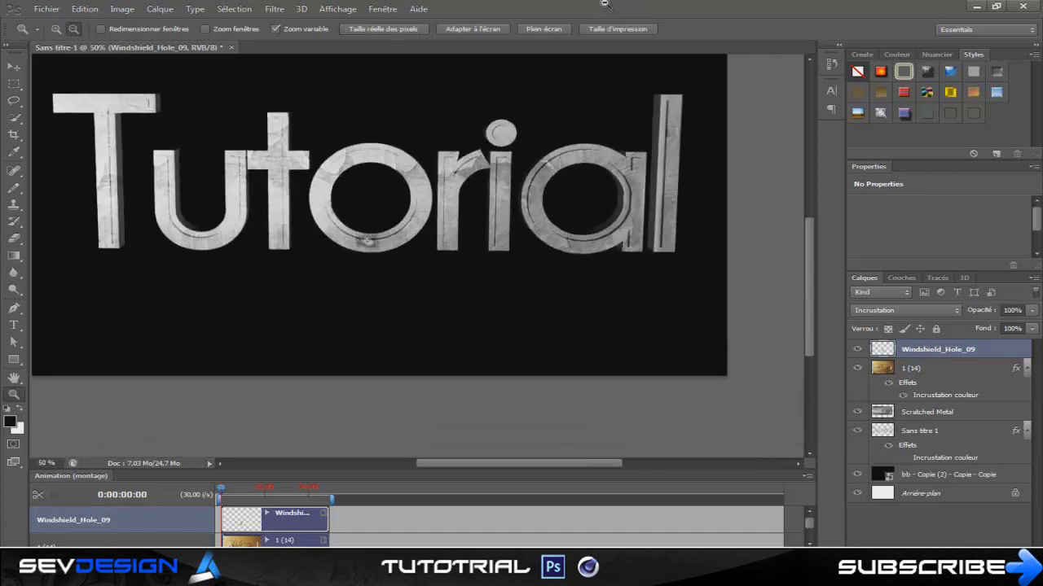
{"action": "key", "text": "ctrl+minus"}
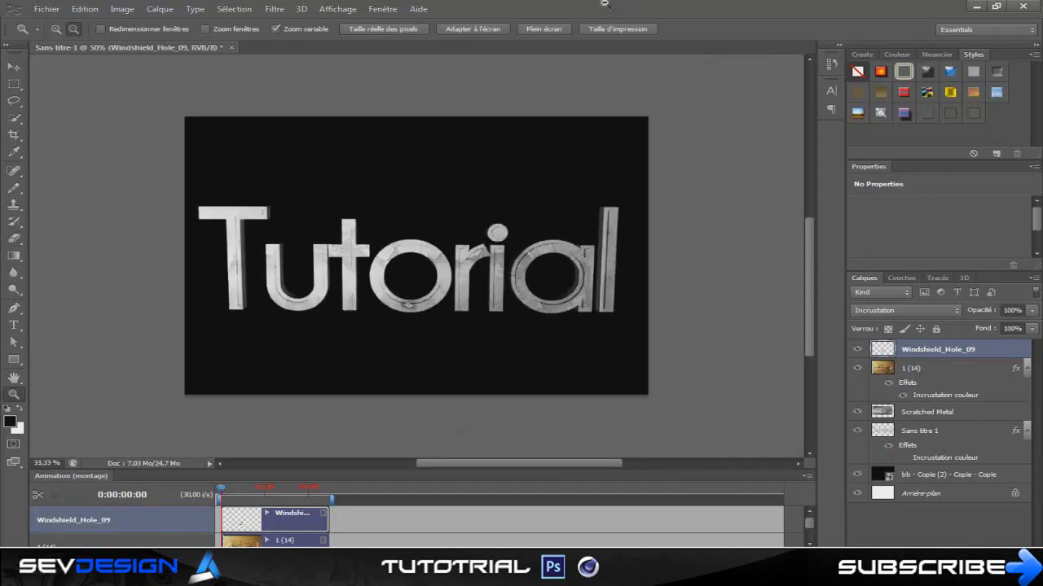
{"action": "key", "text": "ctrl+plus"}
{"action": "key", "text": "alt+f"}
{"action": "key", "text": "Return"}
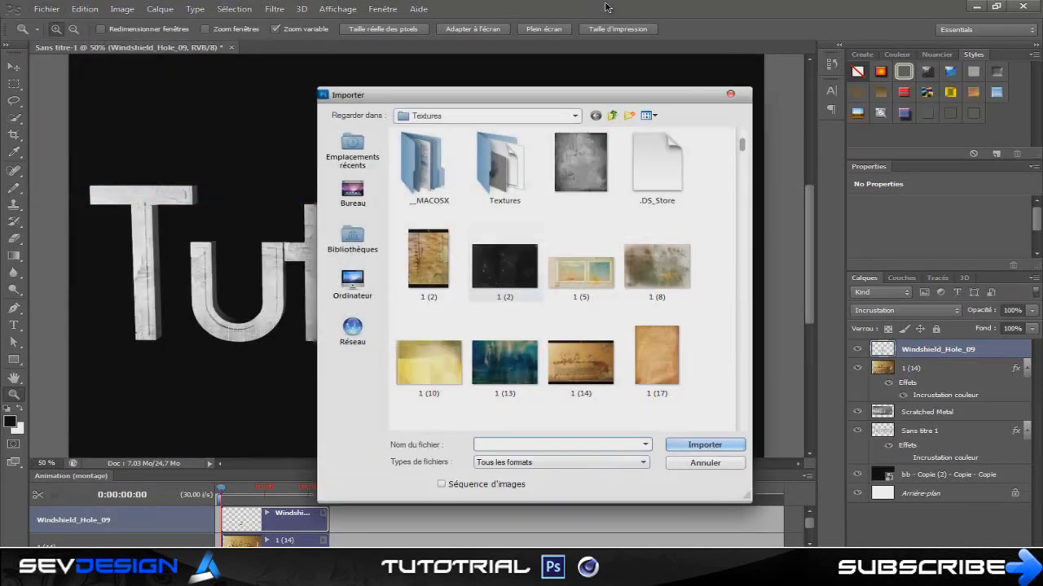
{"action": "key", "text": "Escape"}
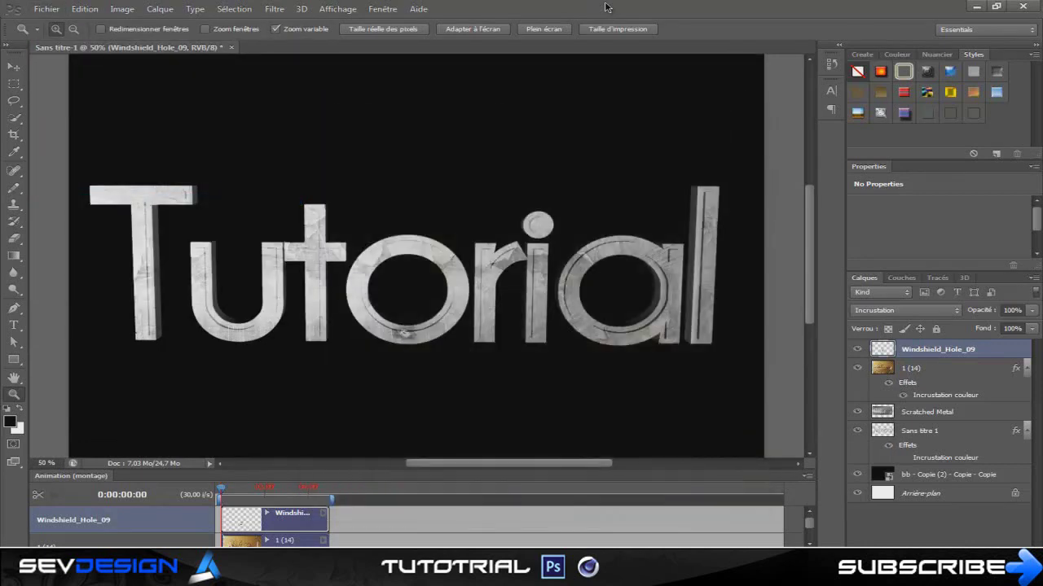
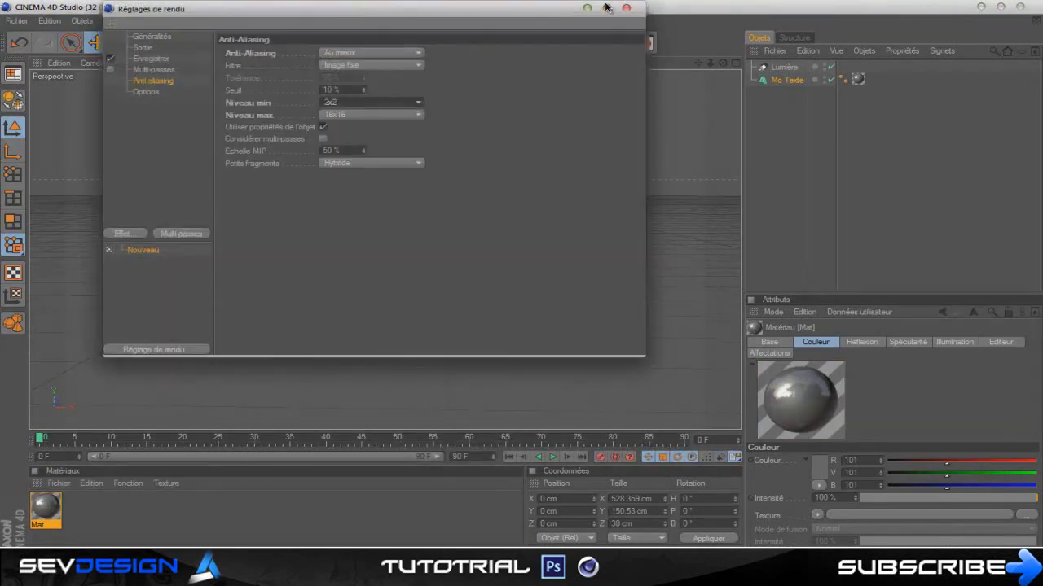
- Close the render settings in CINEMA 4D and render the Tutorial text to the picture viewer
{"action": "left_click", "coordinate": [627, 7]}
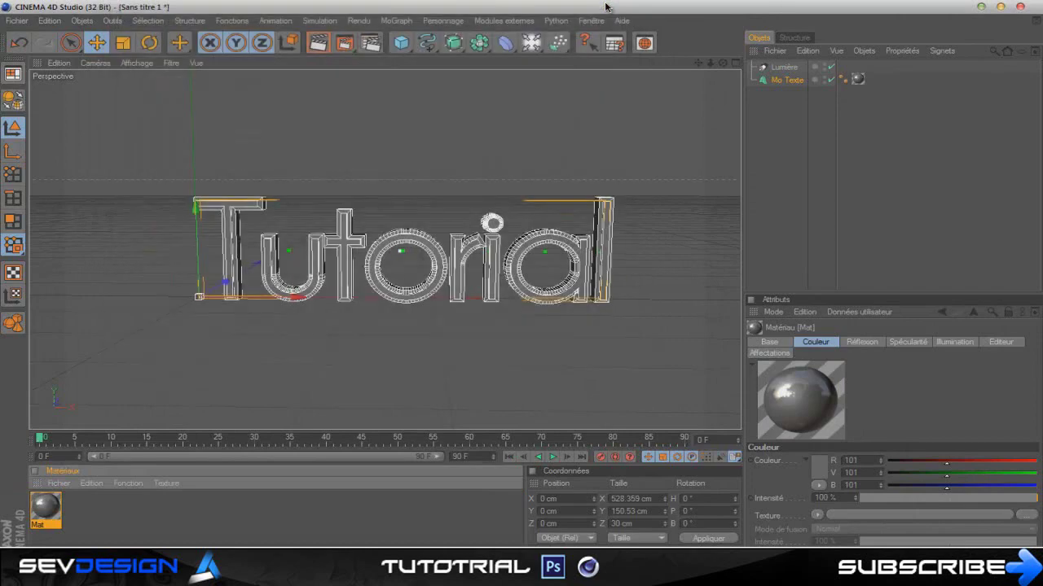
{"action": "left_click", "coordinate": [345, 43]}
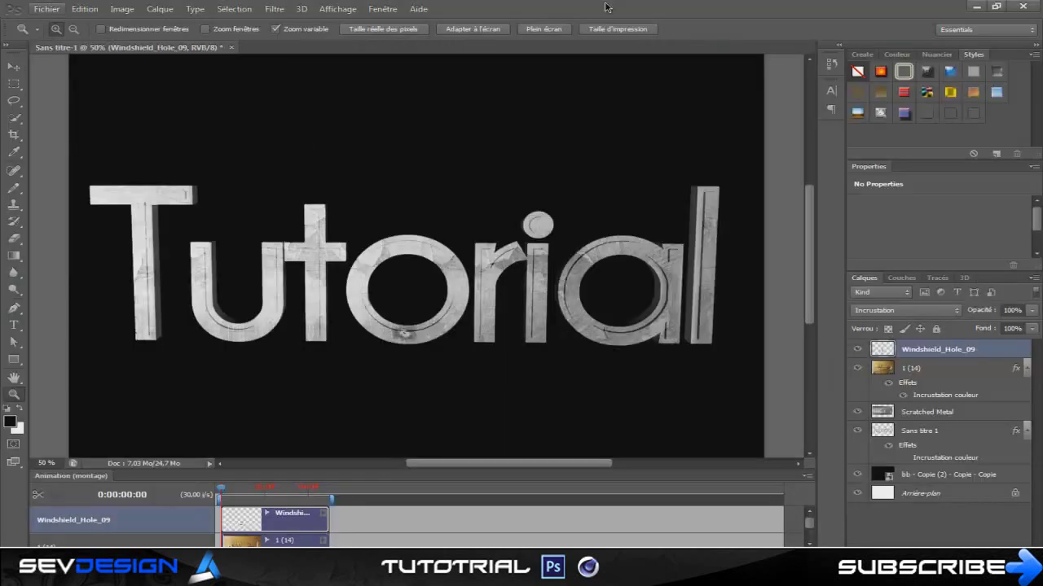
{"action": "key", "text": "Down"}
{"action": "key", "text": "Down"}
{"action": "key", "text": "Return"}
{"action": "key", "text": "Escape"}
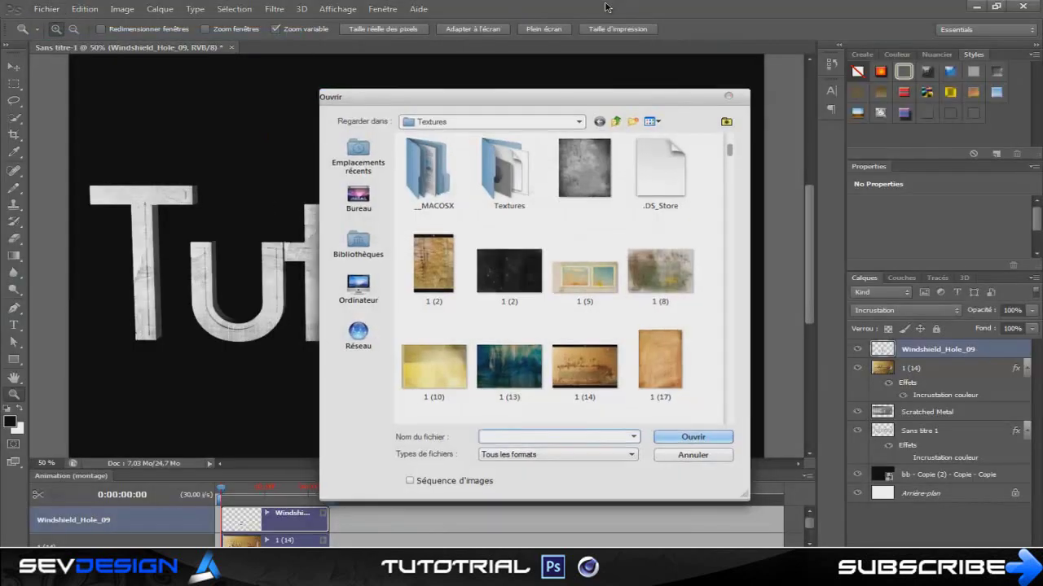
- Create a new 1920 x 1280 pixel RGB document at 28,346 pixels/cm with a white background
{"action": "key", "text": "alt+f"}
{"action": "key", "text": "Return"}
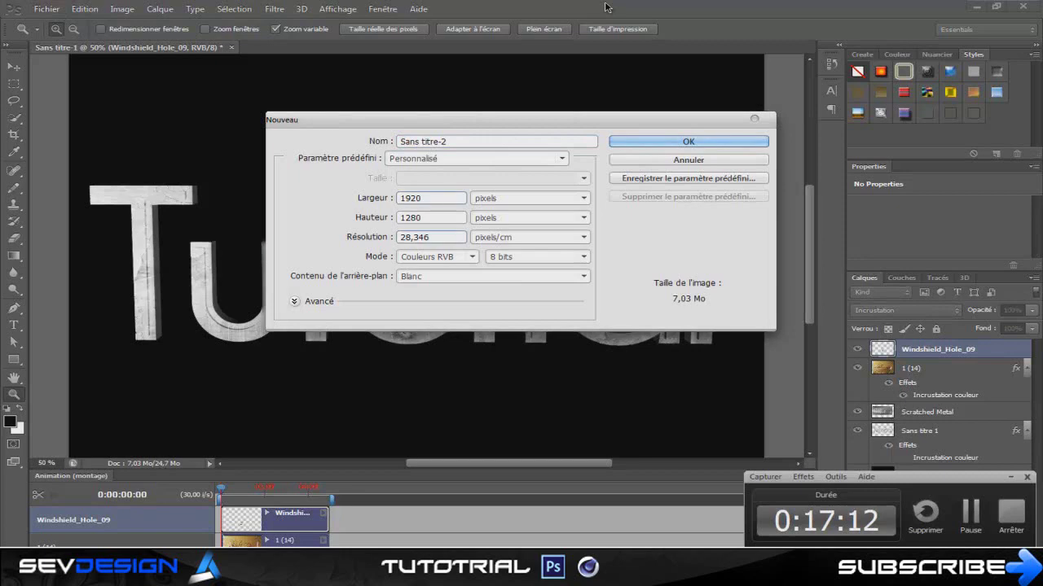
{"action": "key", "text": "Return"}
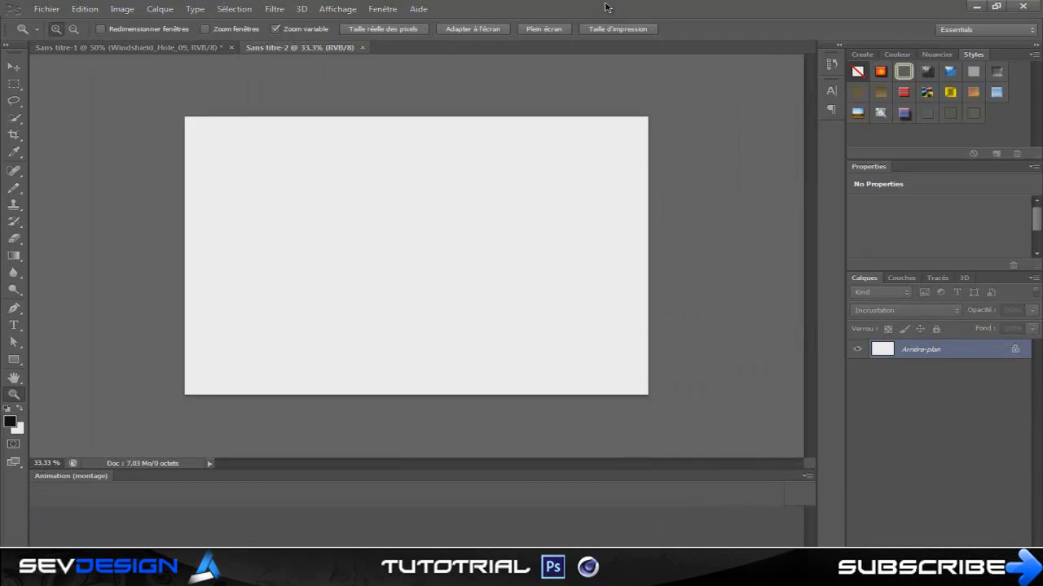
- Switch to CINEMA 4D, save the latest Tutorial render as Sans titre 2 in the YouTube folder, and return to Photoshop
{"action": "key", "text": "alt+Tab"}
{"action": "left_click", "coordinate": [85, 24]}
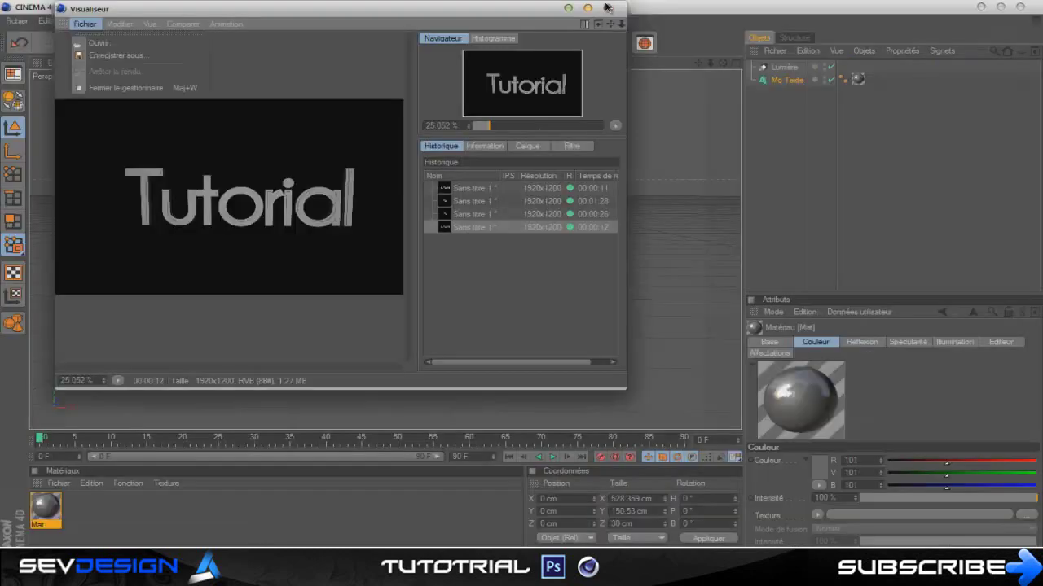
{"action": "left_click", "coordinate": [123, 56]}
{"action": "left_click", "coordinate": [101, 236]}
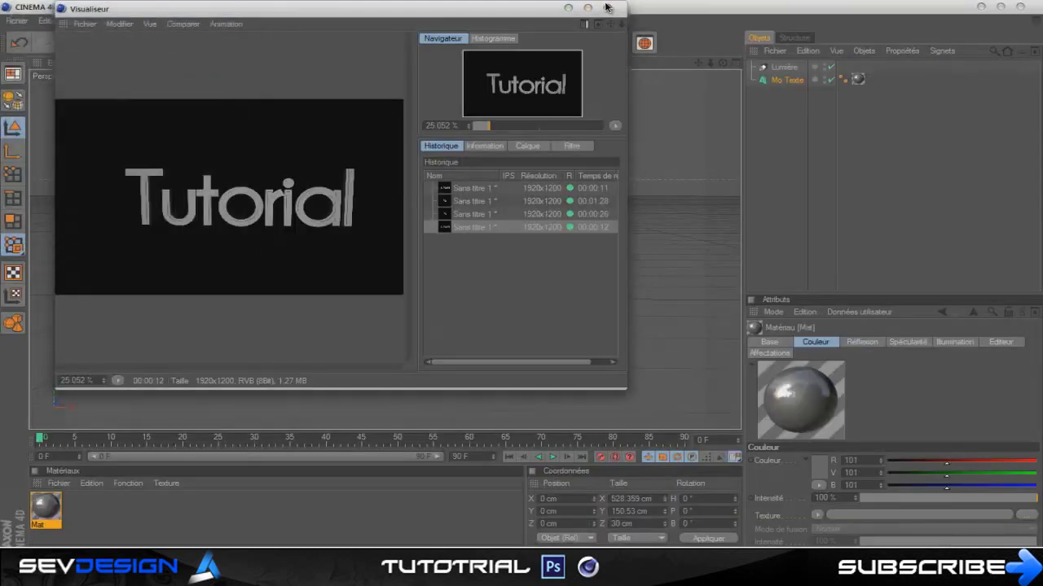
{"action": "left_click", "coordinate": [208, 265]}
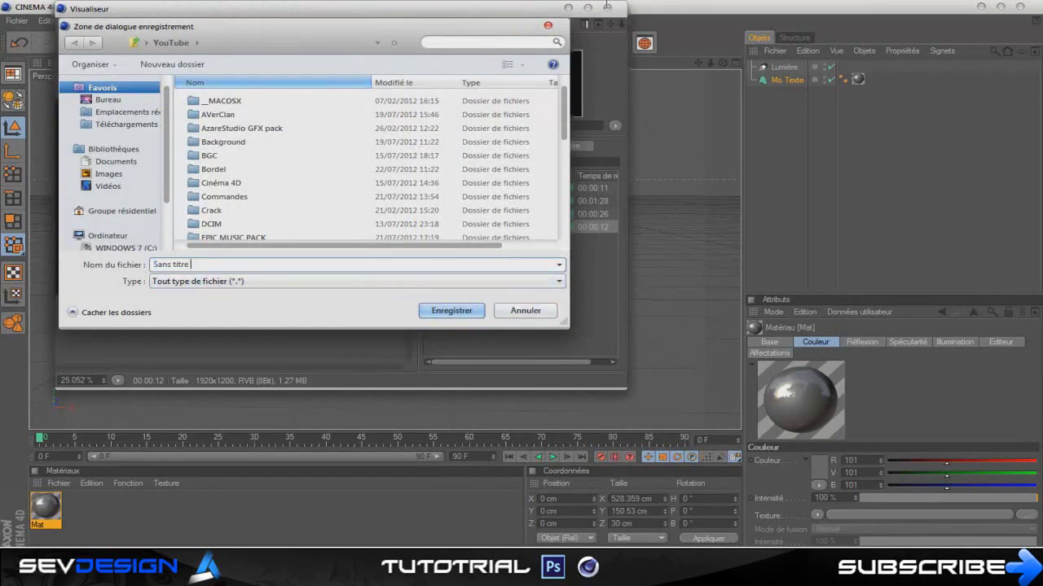
{"action": "key", "text": "Return"}
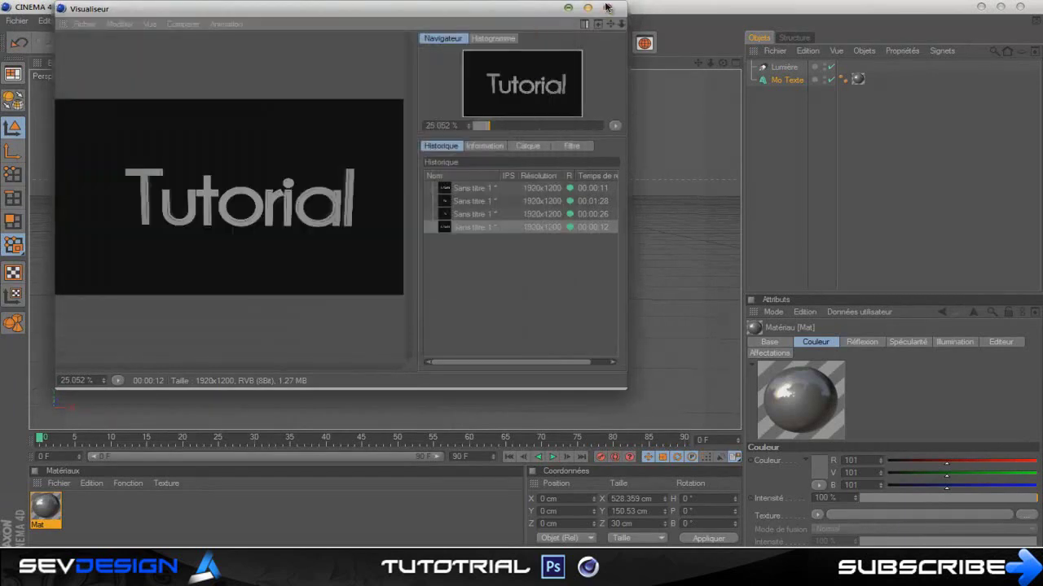
{"action": "left_click", "coordinate": [606, 7]}
{"action": "key", "text": "shift+r"}
{"action": "double_click", "coordinate": [605, 6]}
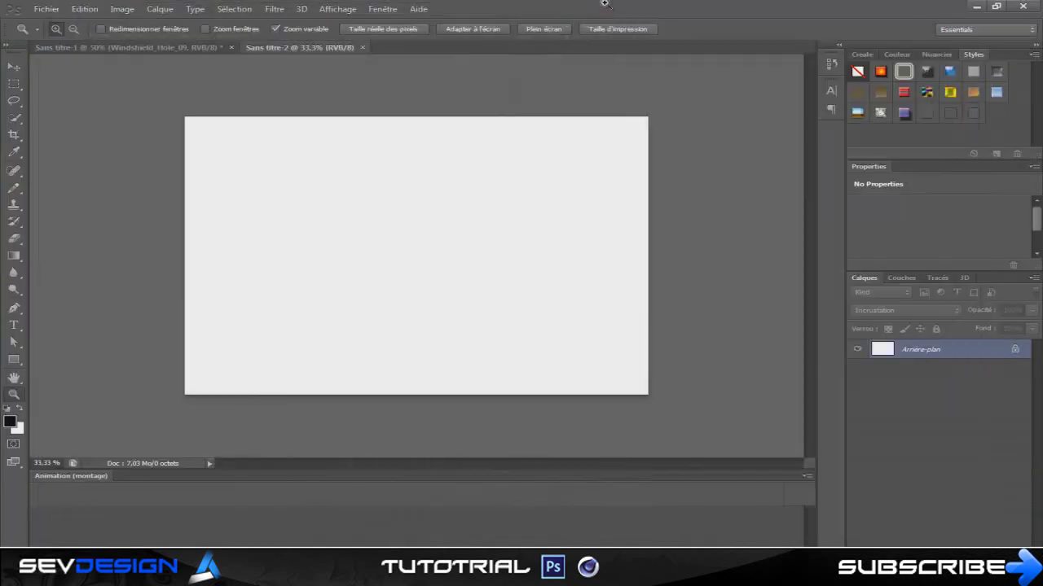
- Place the Sans titre 2 render from the YouTube folder into the new document
{"action": "left_click", "coordinate": [47, 9]}
{"action": "left_click", "coordinate": [60, 201]}
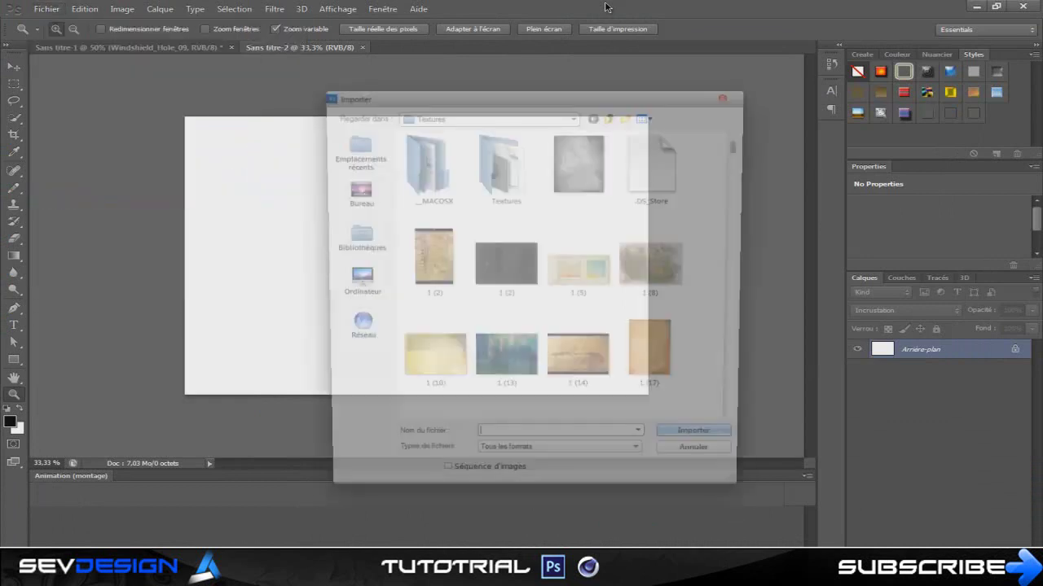
{"action": "scroll", "coordinate": [562, 280], "scroll_direction": "down", "scroll_amount": 3}
{"action": "left_click", "coordinate": [489, 114]}
{"action": "left_click", "coordinate": [442, 296]}
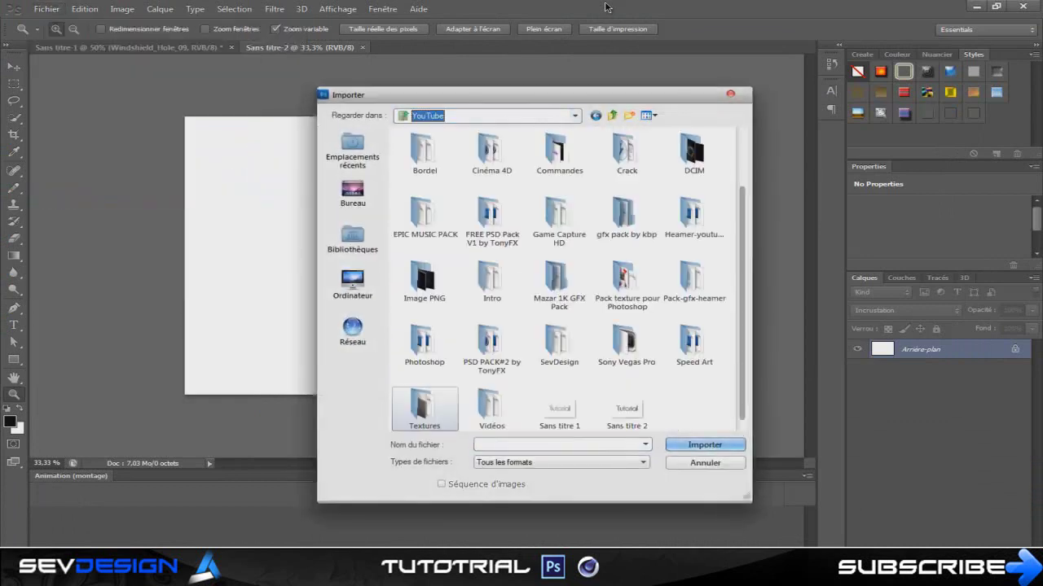
{"action": "double_click", "coordinate": [626, 413]}
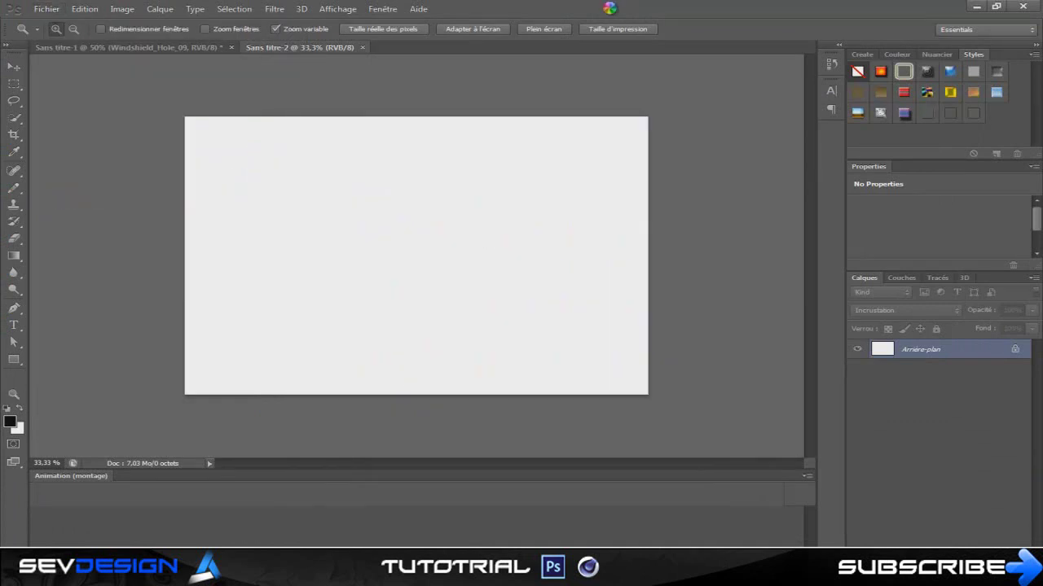
{"action": "key", "text": "Return"}
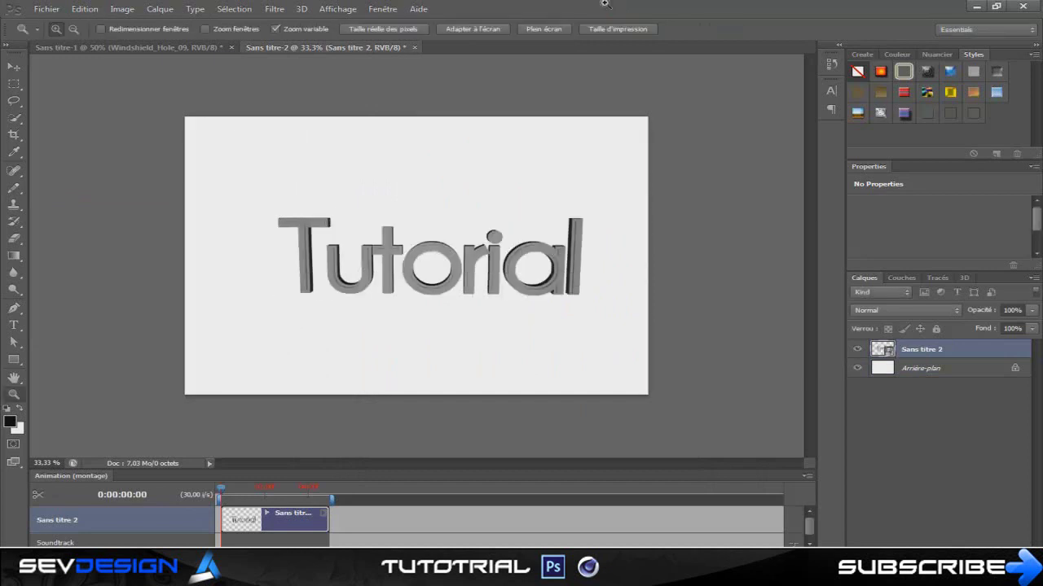
- Rasterize the Sans titre 2 layer, enlarge the text to about 115% and centre it on the canvas
{"action": "right_click", "coordinate": [917, 349]}
{"action": "left_click", "coordinate": [778, 239]}
{"action": "key", "text": "ctrl+t"}
{"action": "left_click_drag", "start_coordinate": [583, 217], "coordinate": [628, 207], "text": "shift"}
{"action": "left_click_drag", "start_coordinate": [596, 293], "coordinate": [554, 299]}
{"action": "key", "text": "Return"}
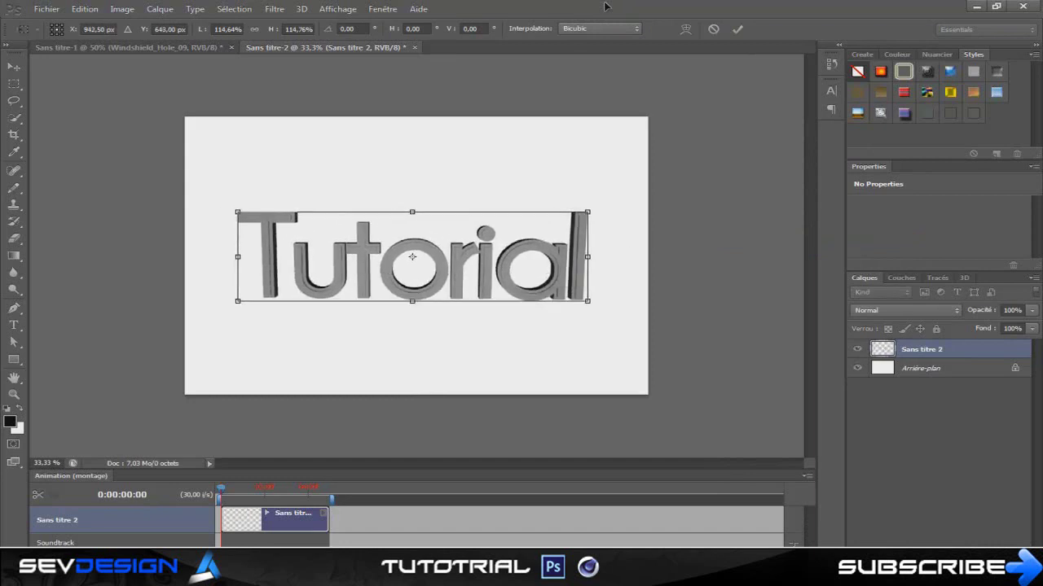
- Apply the text's transform and place the Leather texture from the Textures folder into the document
{"action": "double_click", "coordinate": [262, 197]}
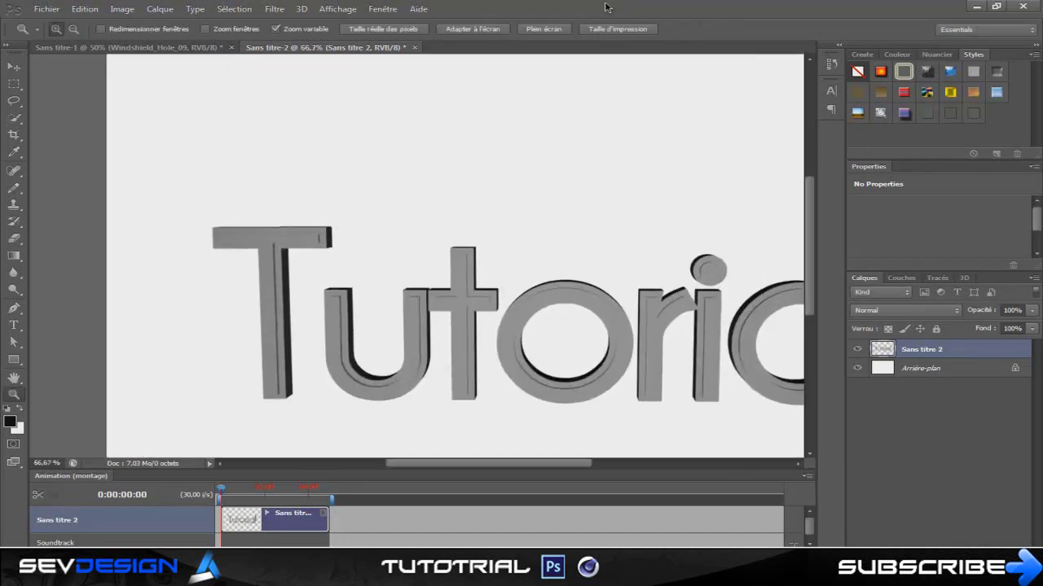
{"action": "left_click", "coordinate": [47, 9]}
{"action": "key", "text": "Return"}
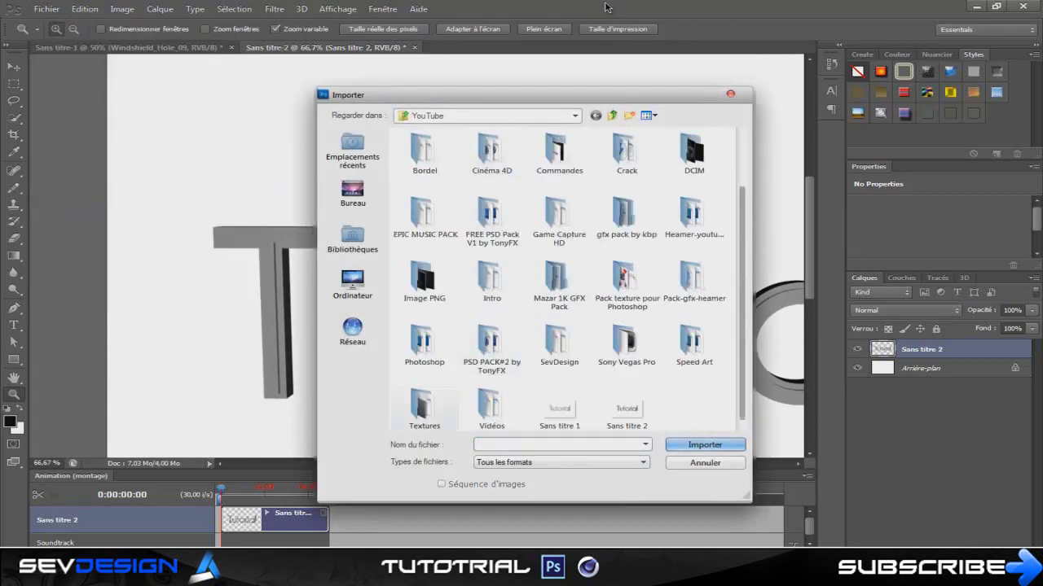
{"action": "double_click", "coordinate": [424, 404]}
{"action": "scroll", "coordinate": [580, 261], "scroll_direction": "down", "scroll_amount": 6}
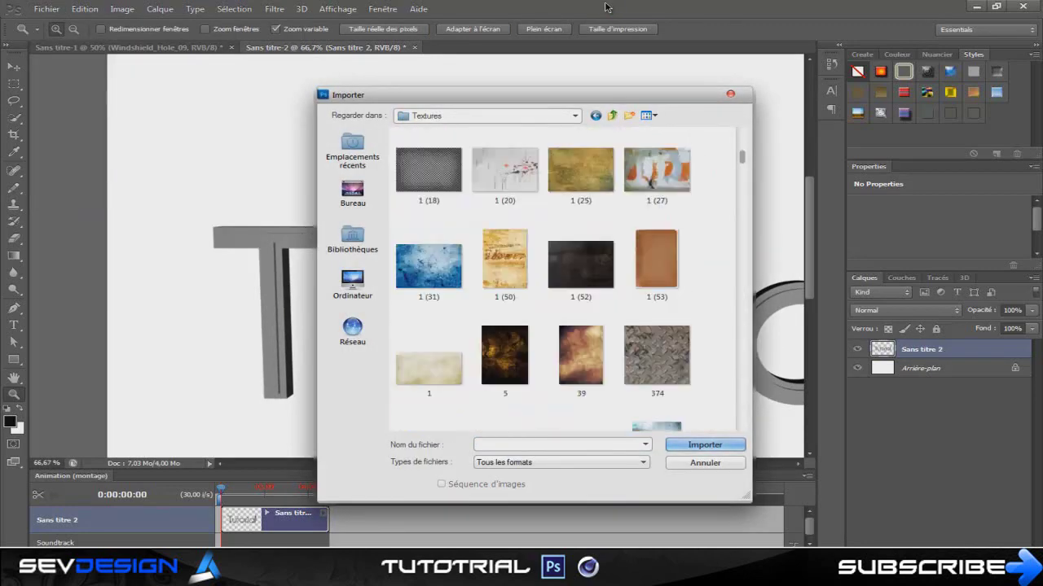
{"action": "scroll", "coordinate": [611, 269], "scroll_direction": "down", "scroll_amount": 3}
{"action": "scroll", "coordinate": [611, 269], "scroll_direction": "up", "scroll_amount": 3}
{"action": "scroll", "coordinate": [611, 269], "scroll_direction": "down", "scroll_amount": 8}
{"action": "scroll", "coordinate": [562, 277], "scroll_direction": "down", "scroll_amount": 2}
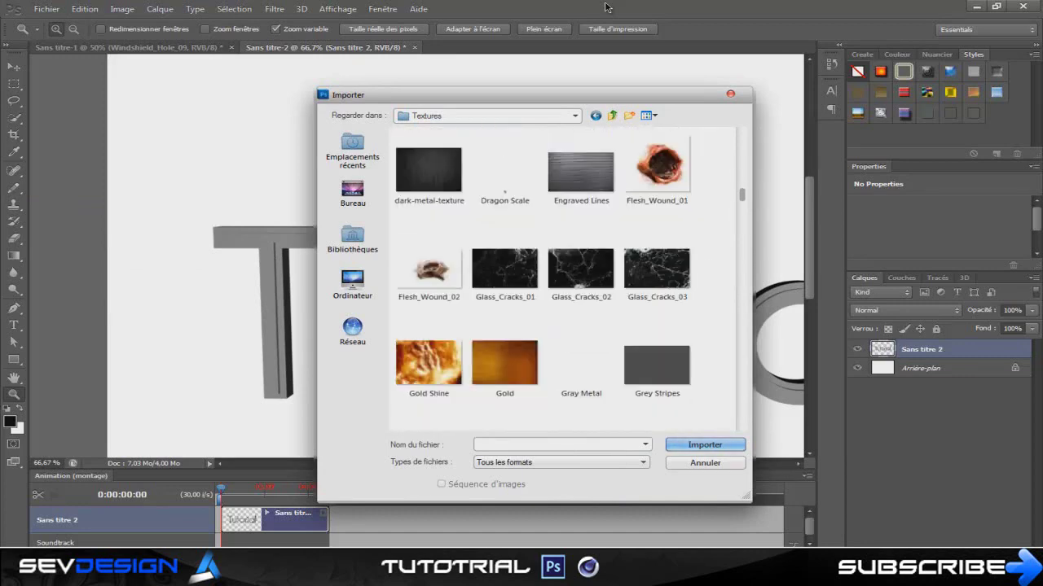
{"action": "scroll", "coordinate": [656, 272], "scroll_direction": "down", "scroll_amount": 10}
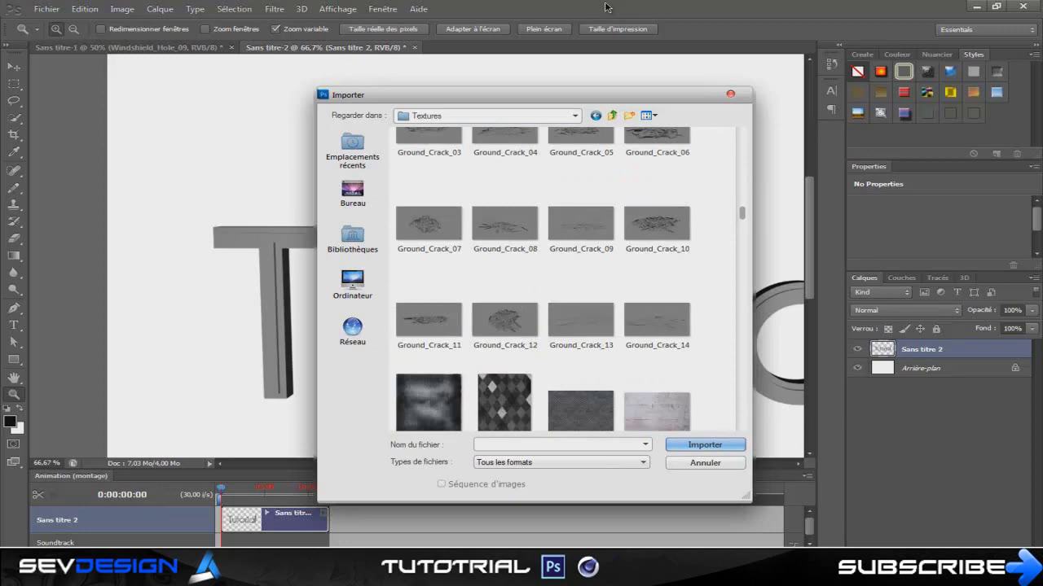
{"action": "scroll", "coordinate": [570, 277], "scroll_direction": "down", "scroll_amount": 8}
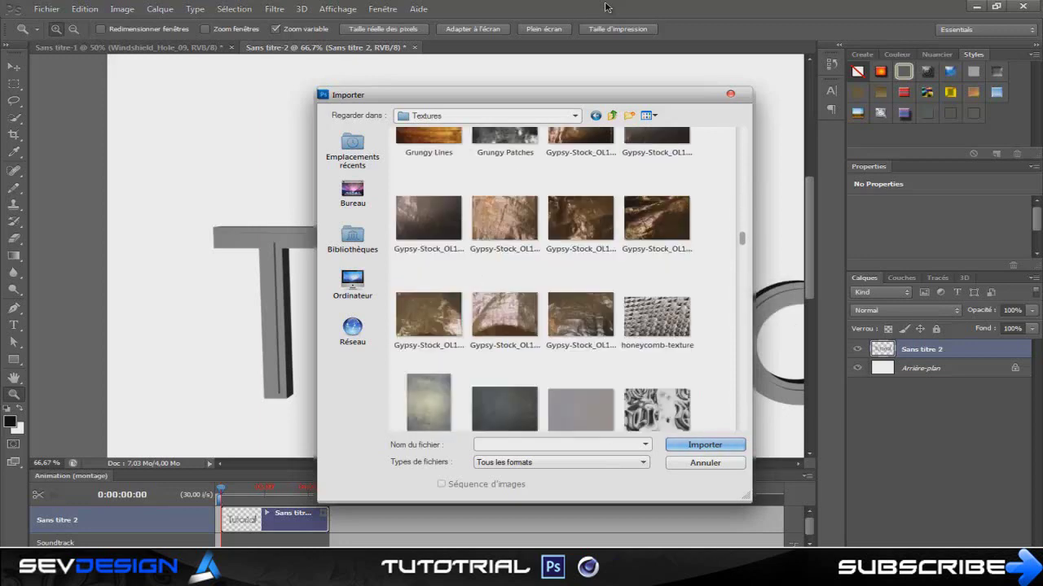
{"action": "left_click", "coordinate": [504, 166]}
{"action": "key", "text": "Return"}
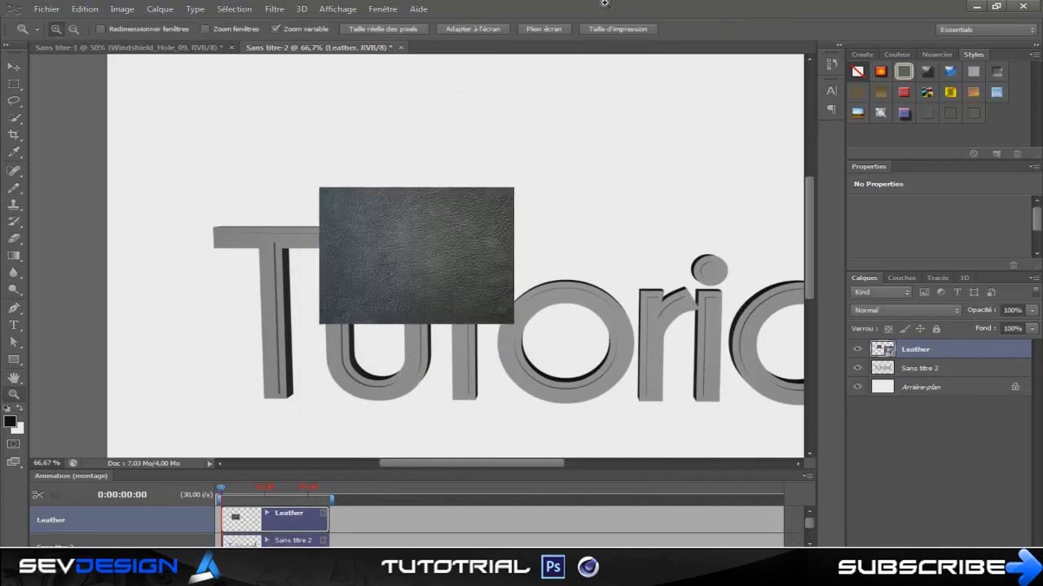
- Stretch the Leather texture over the whole text, about 359% wide and 170% high, and set its blend mode to Incrustation
{"action": "key", "text": "ctrl+minus"}
{"action": "key", "text": "ctrl+minus"}
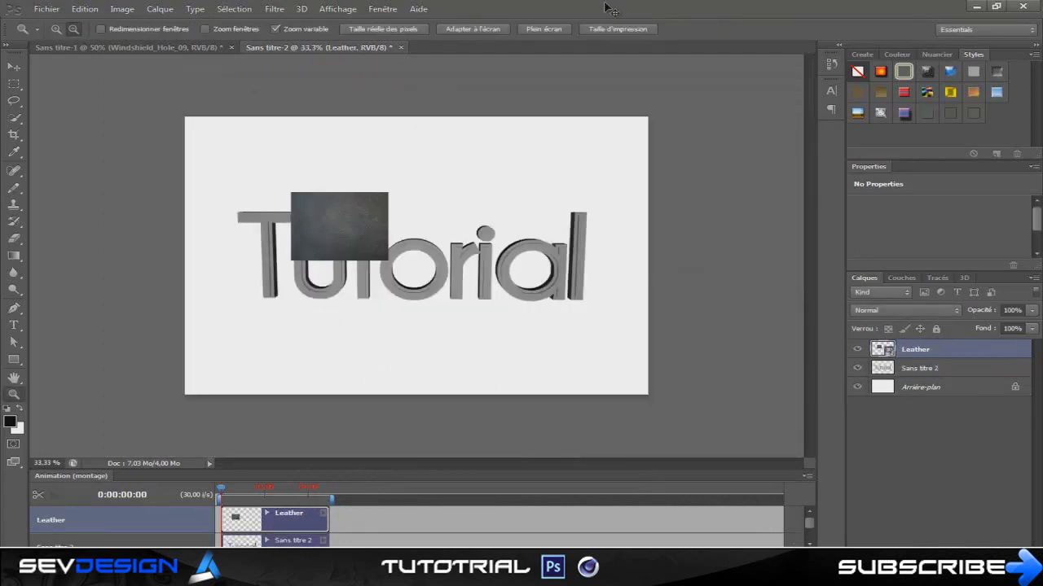
{"action": "key", "text": "ctrl+t"}
{"action": "left_click_drag", "start_coordinate": [389, 192], "coordinate": [617, 157]}
{"action": "left_click_drag", "start_coordinate": [576, 240], "coordinate": [523, 266]}
{"action": "left_click_drag", "start_coordinate": [560, 204], "coordinate": [588, 192]}
{"action": "left_click", "coordinate": [905, 311]}
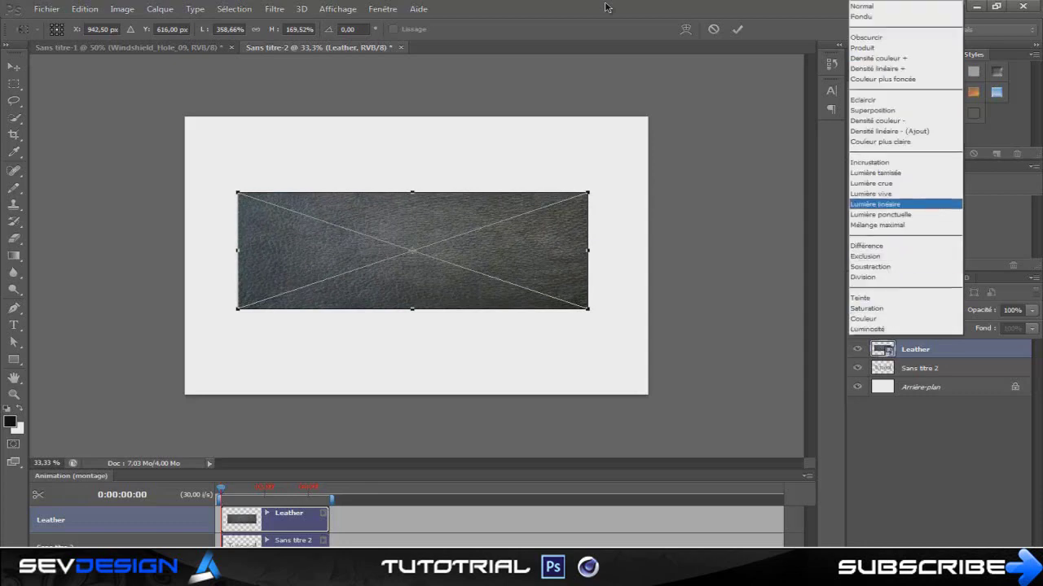
{"action": "left_click", "coordinate": [895, 162]}
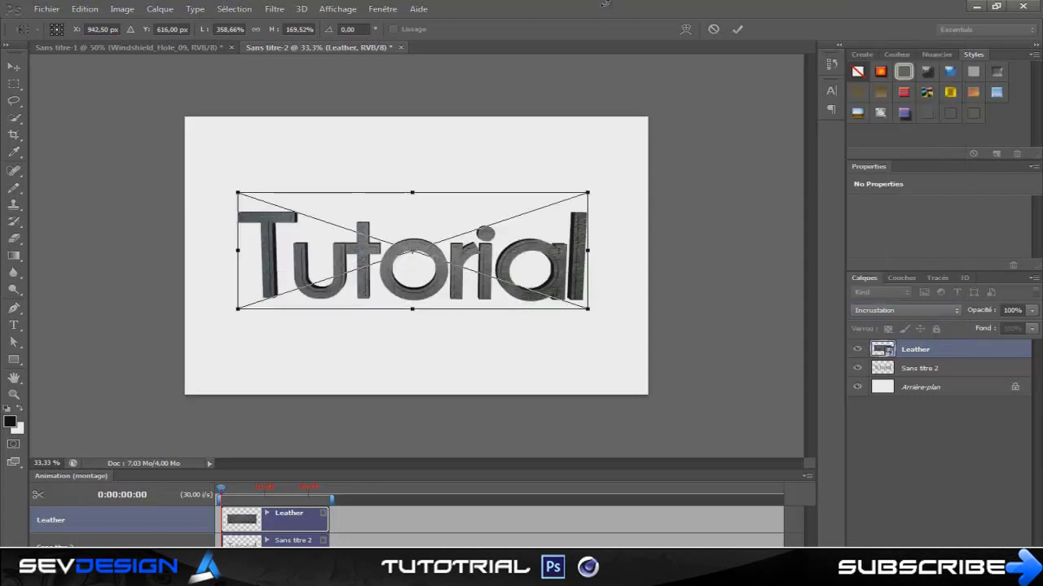
{"action": "key", "text": "Return"}
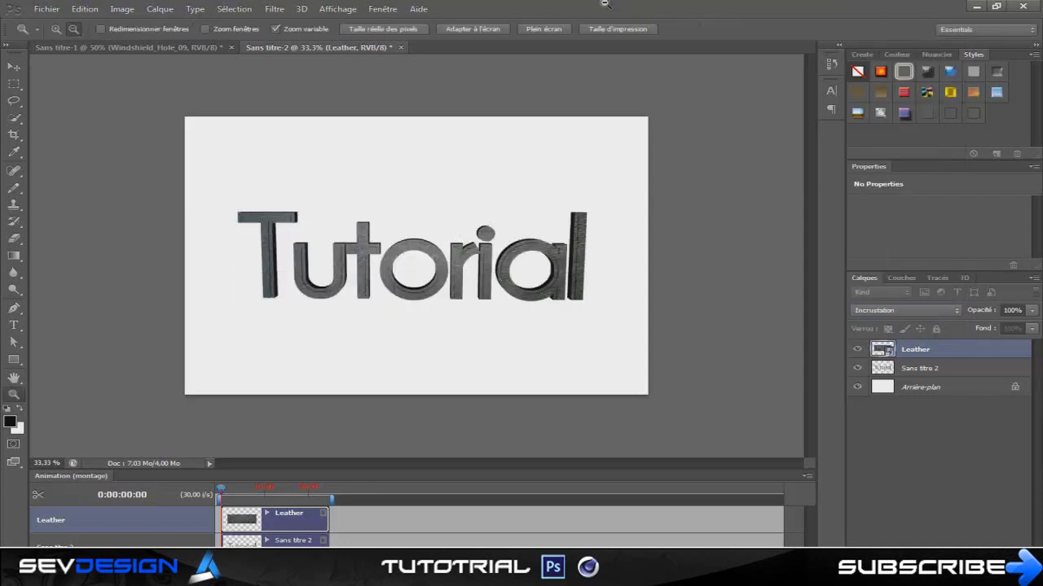
- Rasterize the Leather layer and partly erase it over the first letters of the text at 70% opacity
{"action": "key", "text": "ctrl+z"}
{"action": "key", "text": "ctrl+plus"}
{"action": "key", "text": "ctrl+plus"}
{"action": "key", "text": "ctrl+plus"}
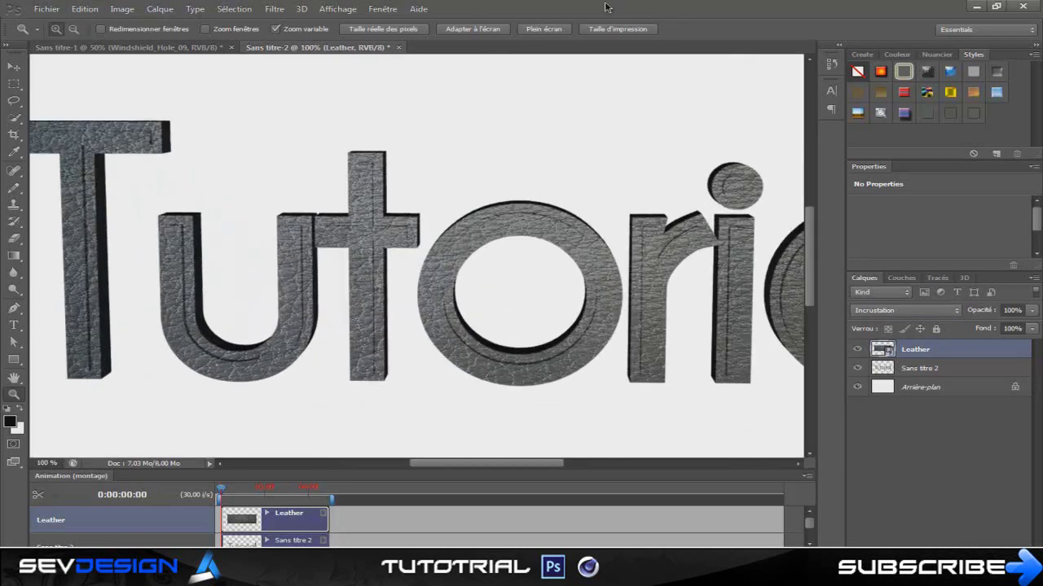
{"action": "scroll", "coordinate": [607, 7], "scroll_direction": "left", "scroll_amount": 3}
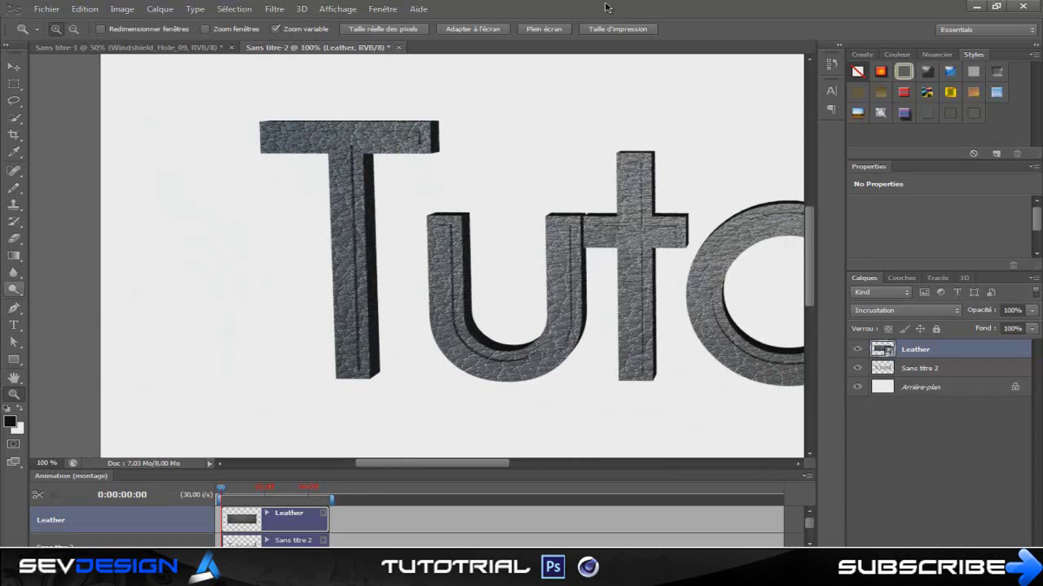
{"action": "key", "text": "e"}
{"action": "left_click", "coordinate": [605, 3]}
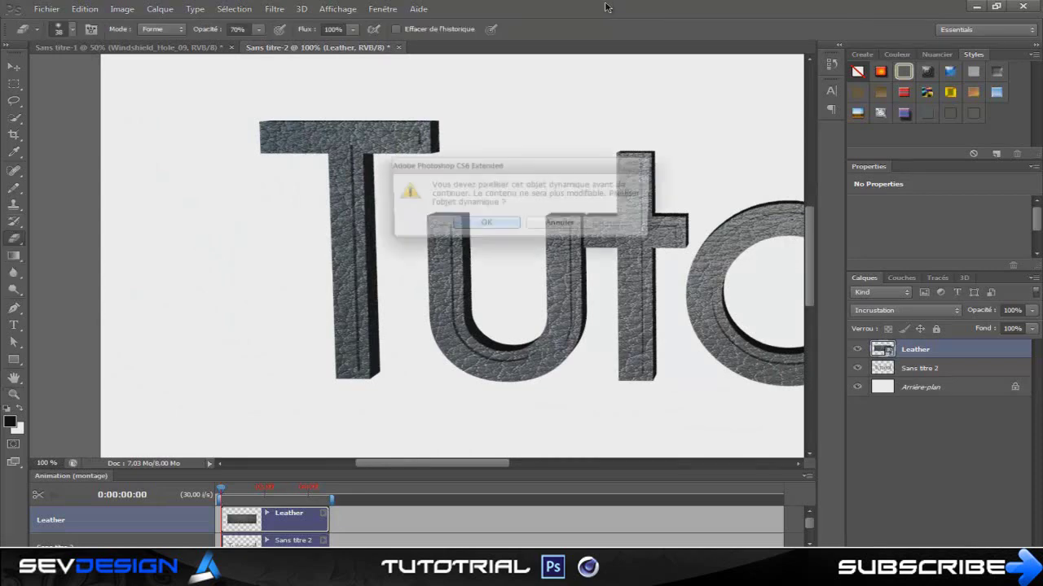
{"action": "key", "text": "Return"}
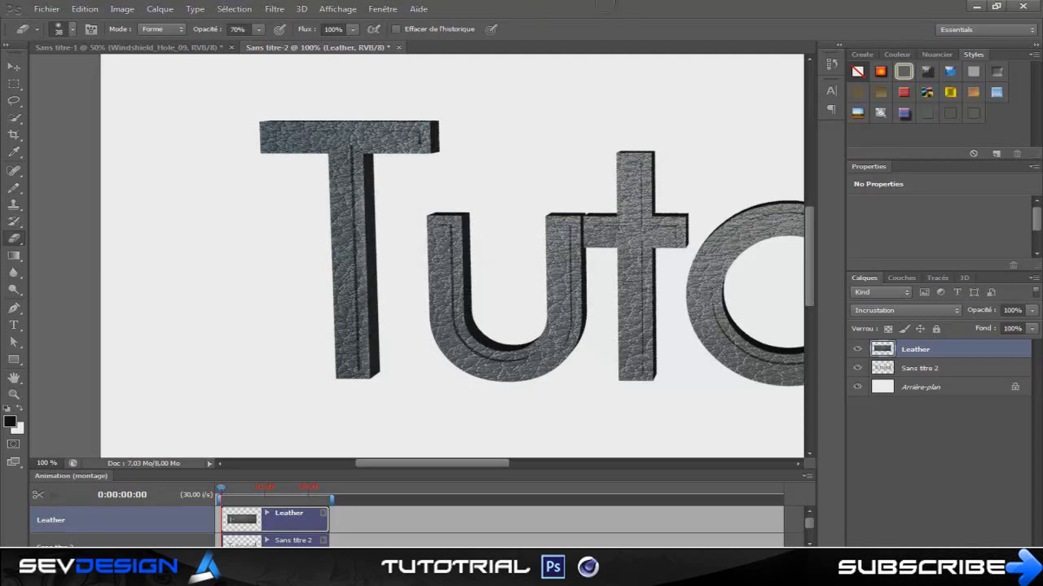
- Partly erase the Leather layer over the last letters of the text at 70% opacity
{"action": "scroll", "coordinate": [605, 8], "scroll_direction": "right", "scroll_amount": 10}
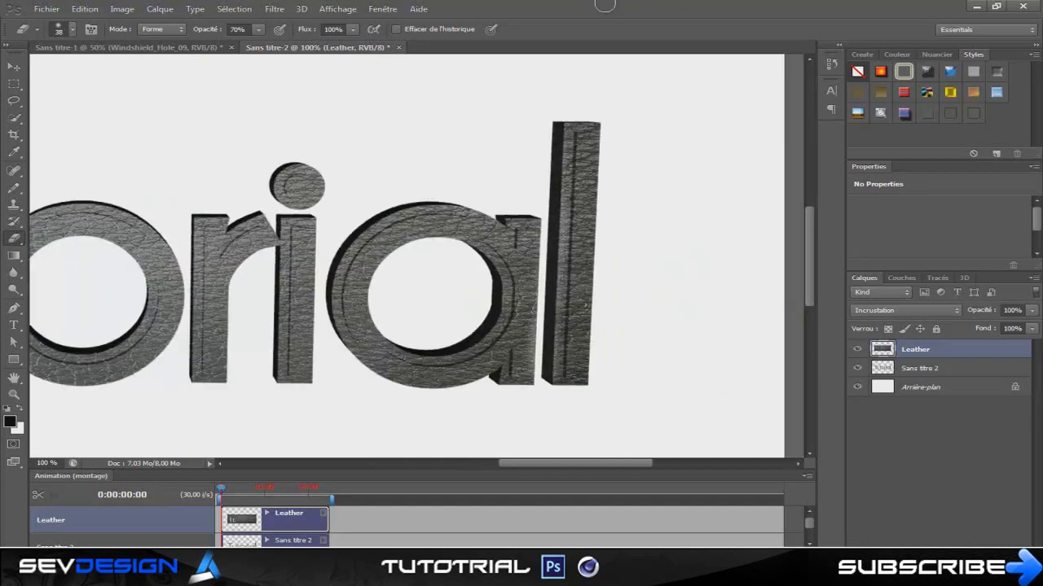
{"action": "key", "text": "alt+f"}
{"action": "key", "text": "Escape"}
{"action": "key", "text": "Escape"}
{"action": "key", "text": "z"}
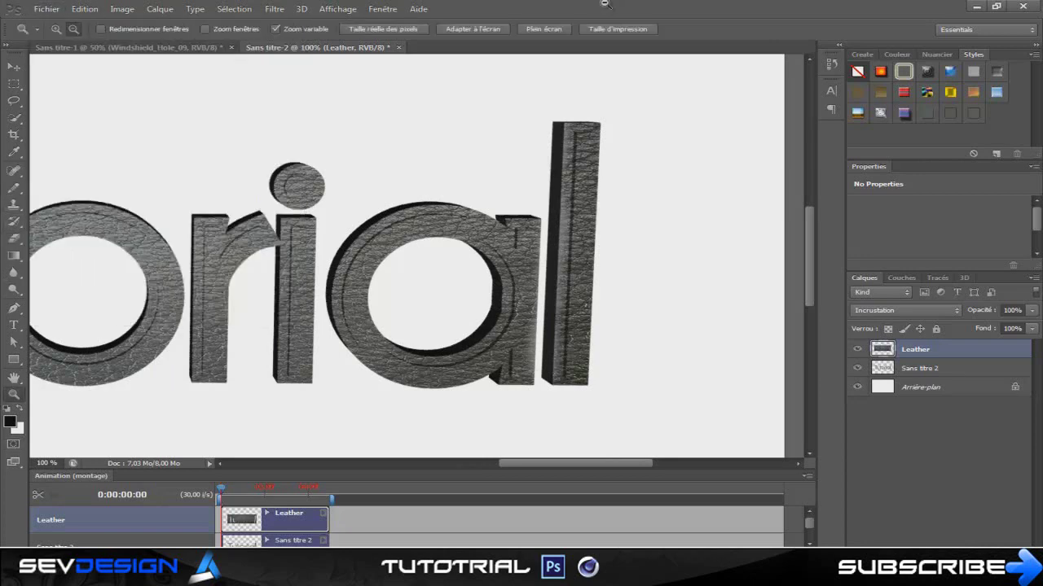
{"action": "key", "text": "ctrl+minus"}
{"action": "key", "text": "ctrl+minus"}
{"action": "key", "text": "ctrl+minus"}
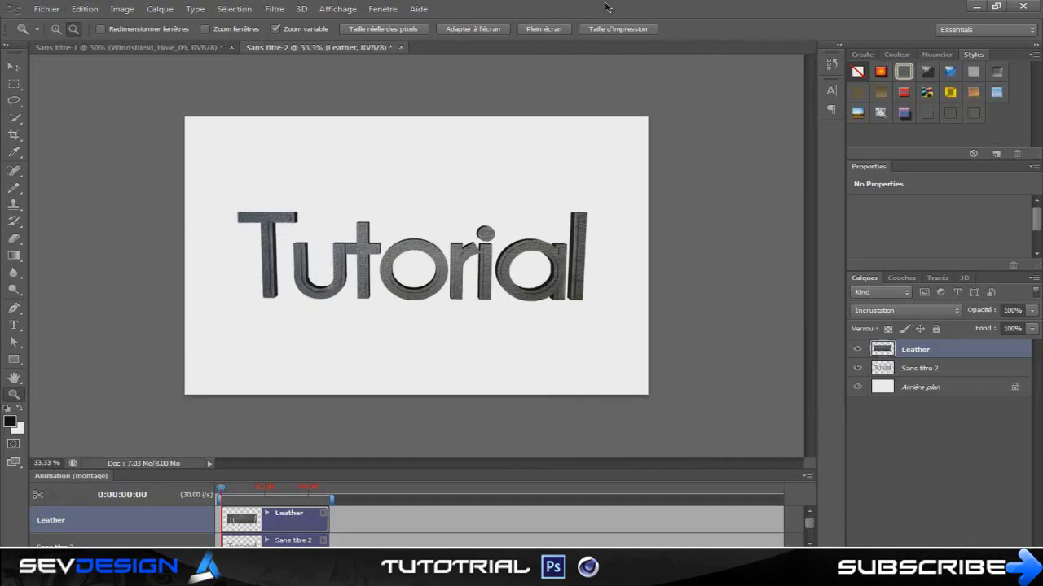
- Place the Block Form texture from the Textures folder above the Leather layer
{"action": "key", "text": "ctrl+plus"}
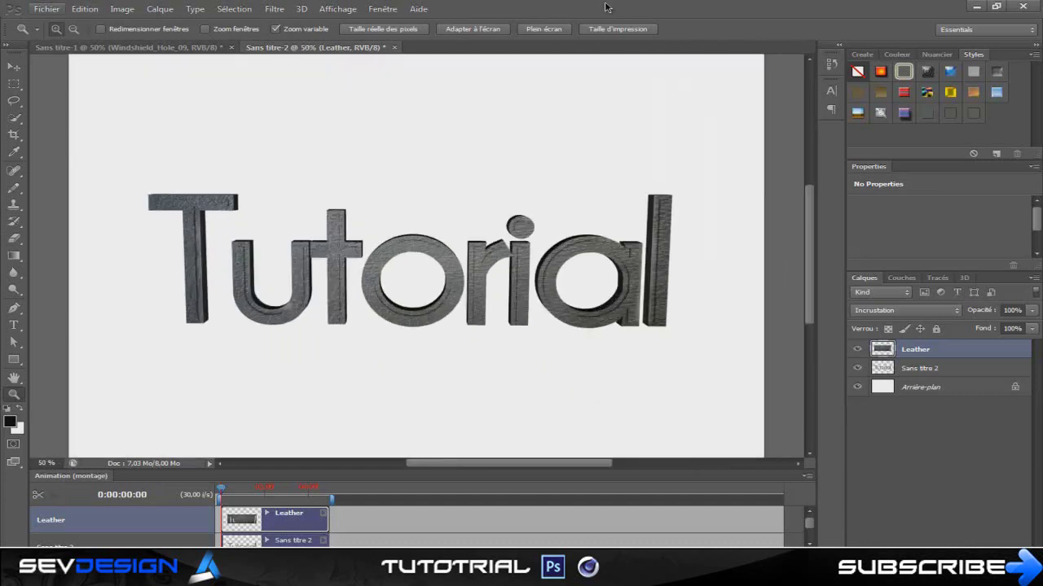
{"action": "key", "text": "alt+f"}
{"action": "key", "text": "Escape"}
{"action": "key", "text": "alt+f"}
{"action": "key", "text": "Return"}
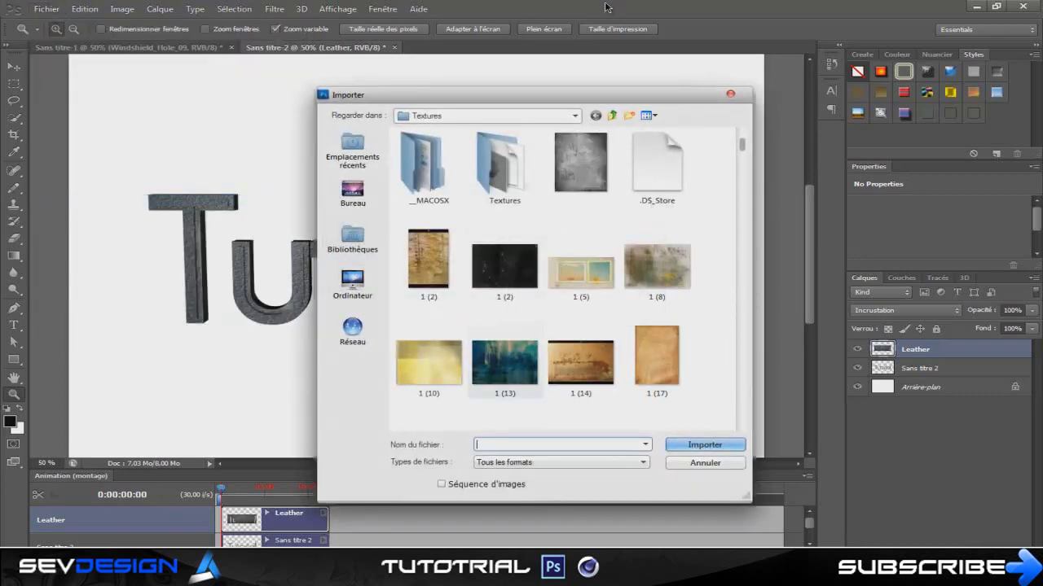
{"action": "scroll", "coordinate": [556, 371], "scroll_direction": "down", "scroll_amount": 3}
{"action": "scroll", "coordinate": [562, 372], "scroll_direction": "down", "scroll_amount": 1}
{"action": "scroll", "coordinate": [562, 372], "scroll_direction": "up", "scroll_amount": 1}
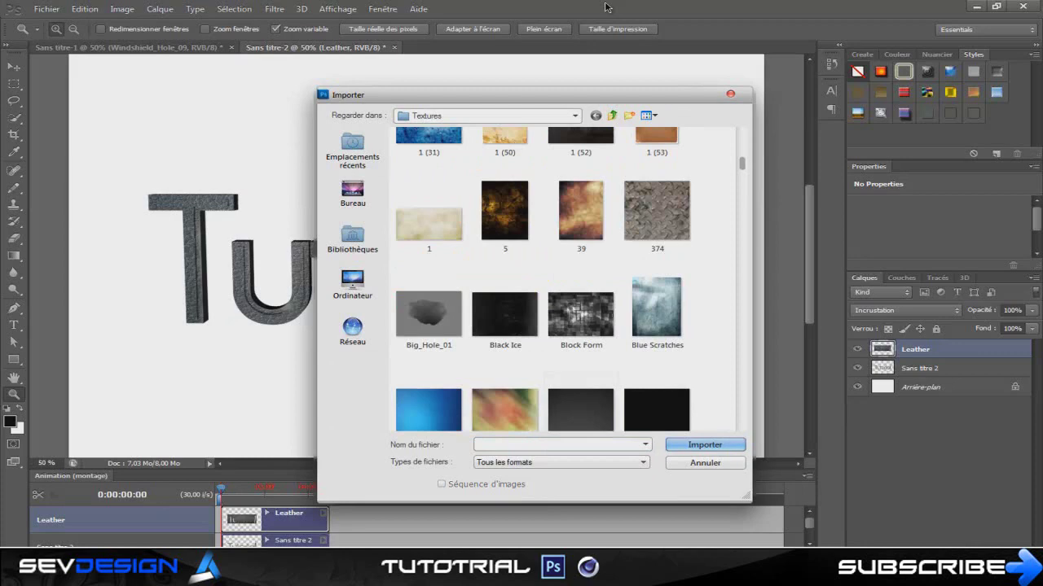
{"action": "double_click", "coordinate": [601, 317]}
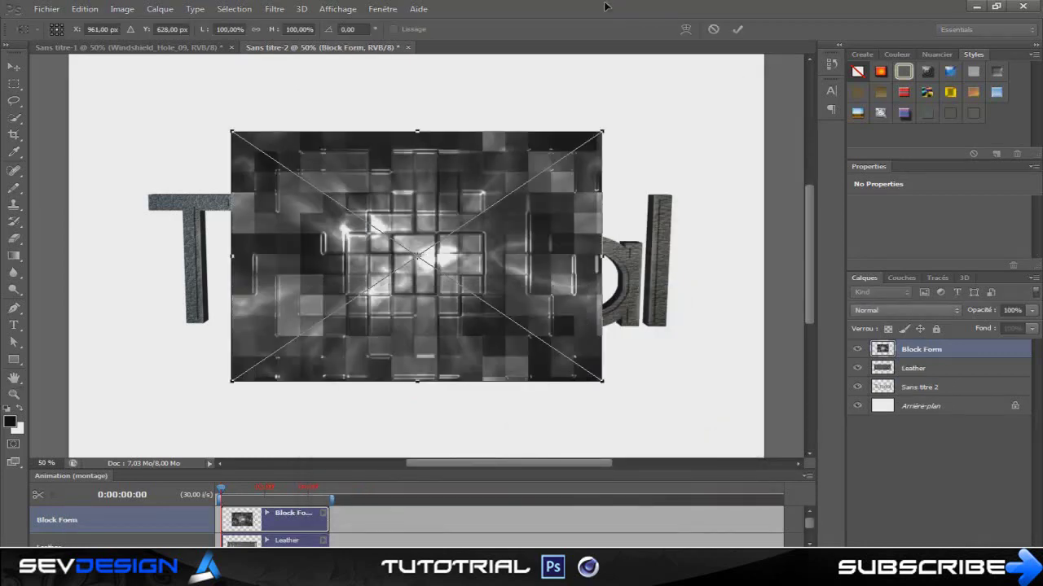
- Enlarge Block Form to about 145% over the text, set its blend mode to Incrustation and shift it slightly down
{"action": "left_click_drag", "start_coordinate": [601, 131], "coordinate": [677, 81], "text": "shift"}
{"action": "left_click_drag", "start_coordinate": [232, 381], "coordinate": [141, 442], "text": "shift"}
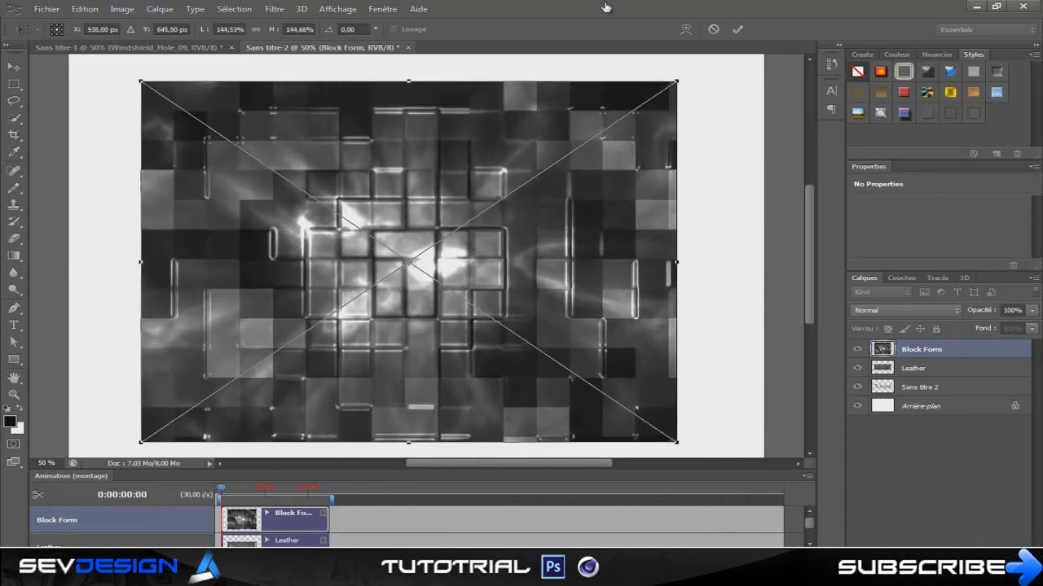
{"action": "left_click", "coordinate": [906, 310]}
{"action": "key", "text": "Return"}
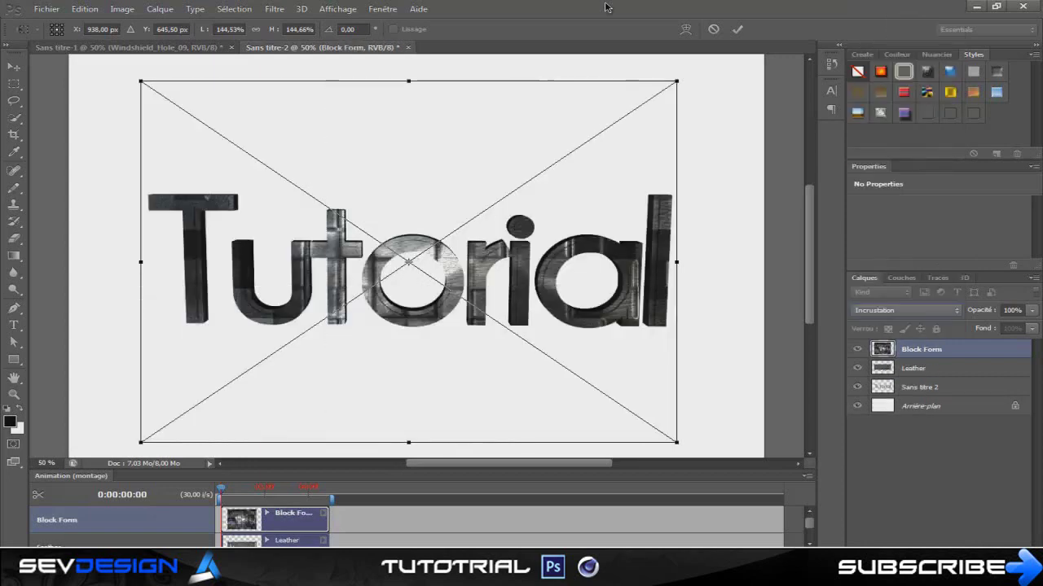
{"action": "left_click_drag", "start_coordinate": [565, 276], "coordinate": [561, 308]}
{"action": "key", "text": "Return"}
{"action": "key", "text": "z"}
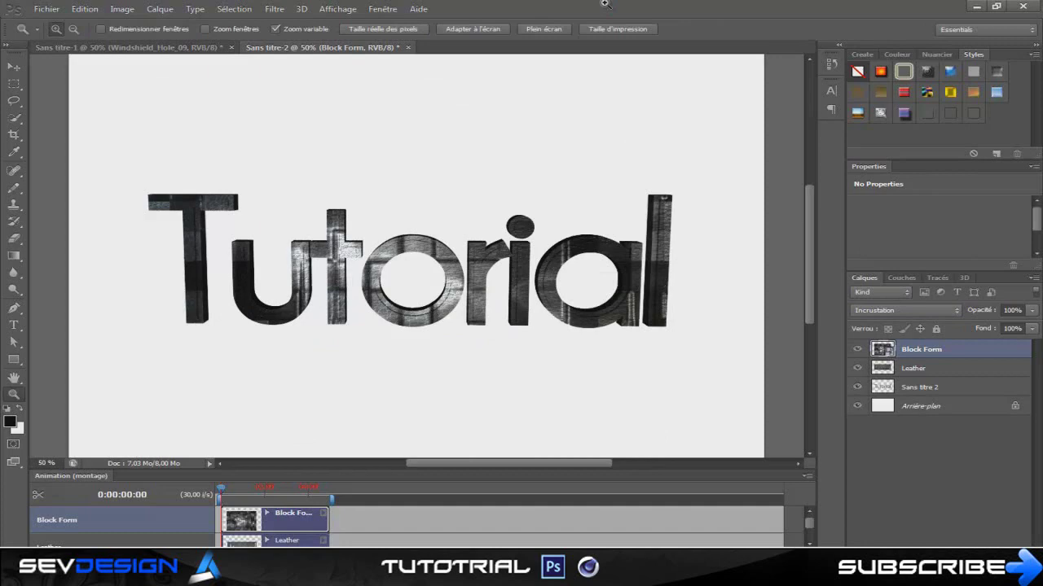
- Rasterize the Block Form layer and partly erase it over the letters at 70% opacity
{"action": "key", "text": "ctrl+plus"}
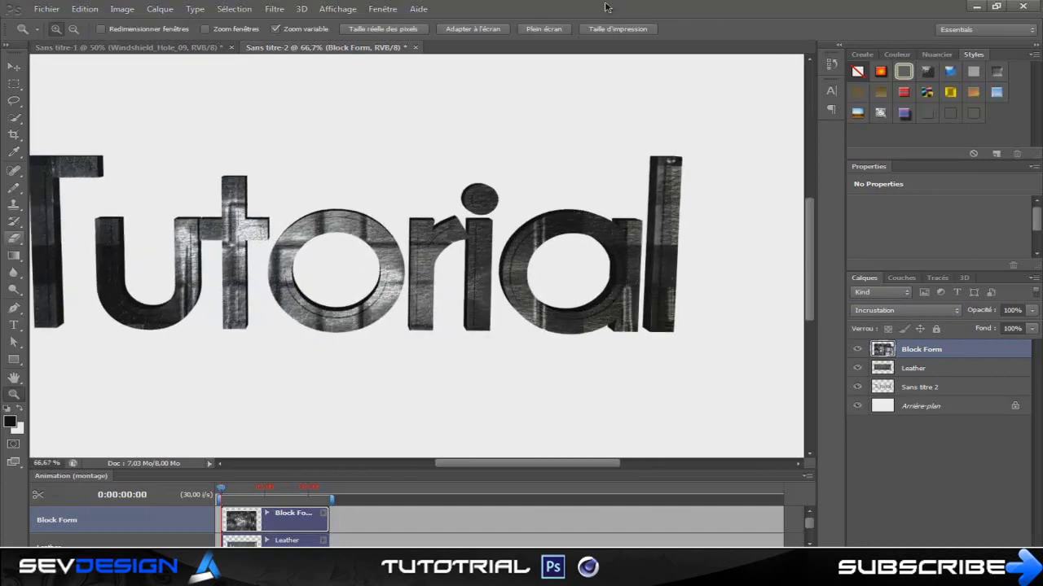
{"action": "key", "text": "e"}
{"action": "left_click", "coordinate": [606, 7]}
{"action": "key", "text": "Return"}
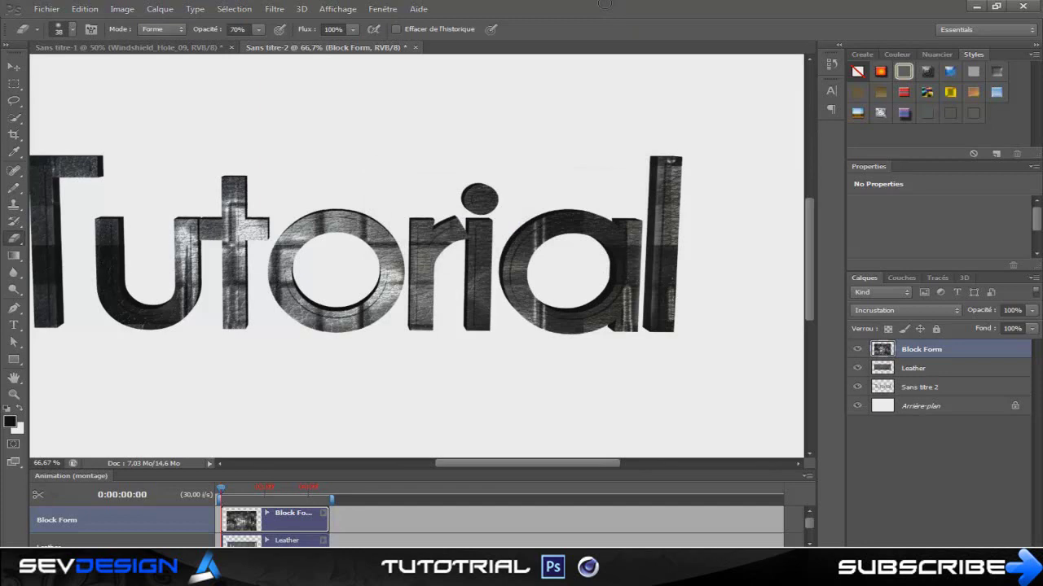
{"action": "scroll", "coordinate": [607, 7], "scroll_direction": "left", "scroll_amount": 5}
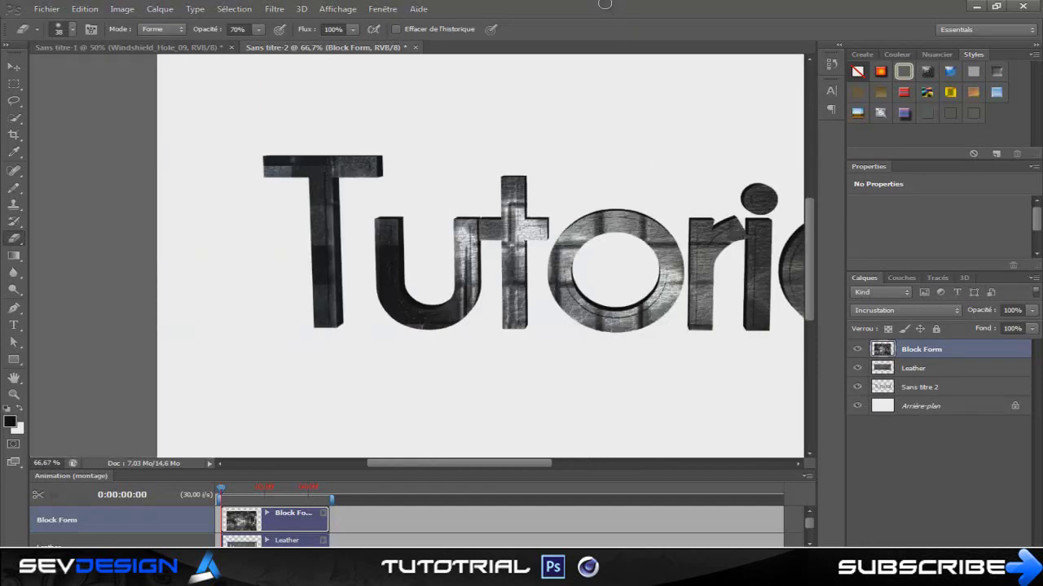
{"action": "mouse_move", "coordinate": [398, 238]}
{"action": "left_mouse_down"}
{"action": "mouse_move", "coordinate": [400, 285]}
{"action": "mouse_move", "coordinate": [462, 292]}
{"action": "left_mouse_up"}
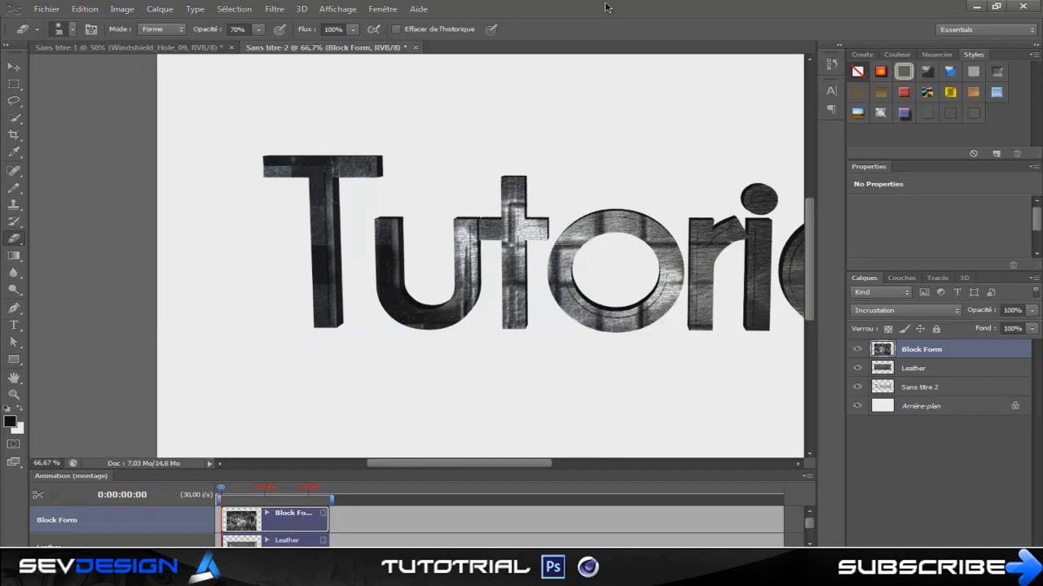
{"action": "key", "text": "z"}
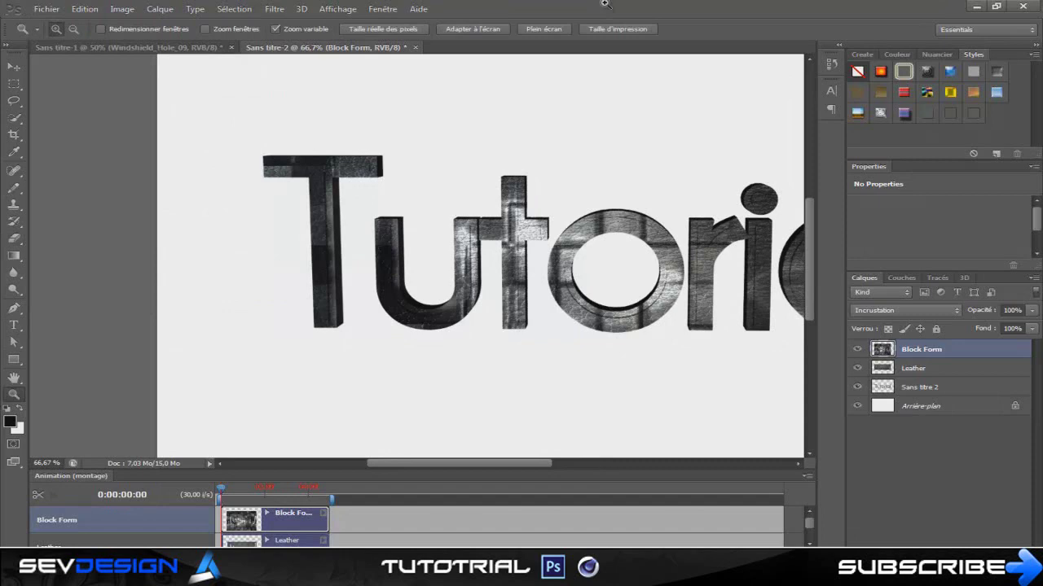
{"action": "left_click", "coordinate": [605, 4], "text": "alt"}
{"action": "left_click", "coordinate": [605, 3], "text": "alt"}
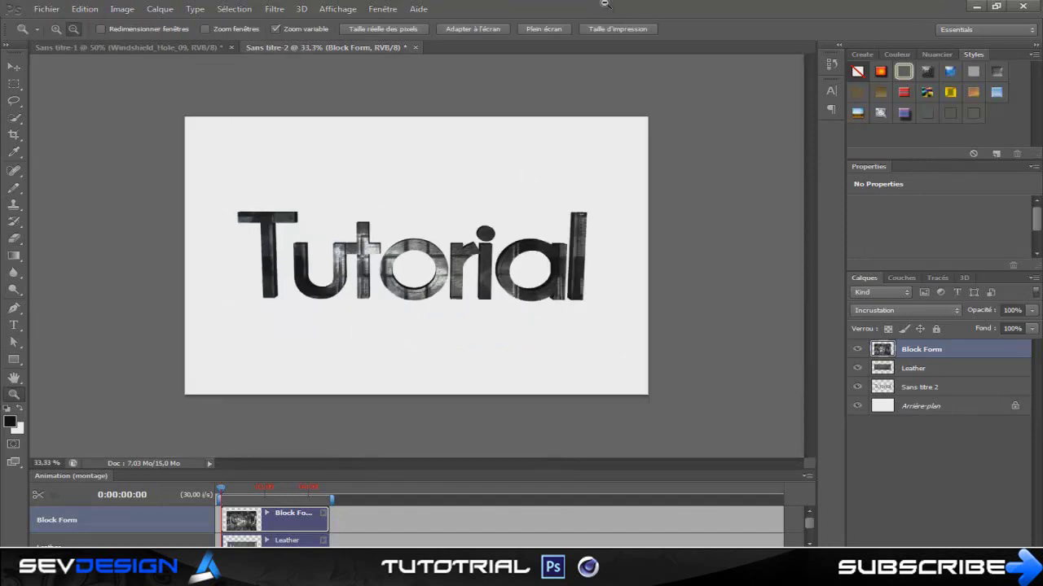